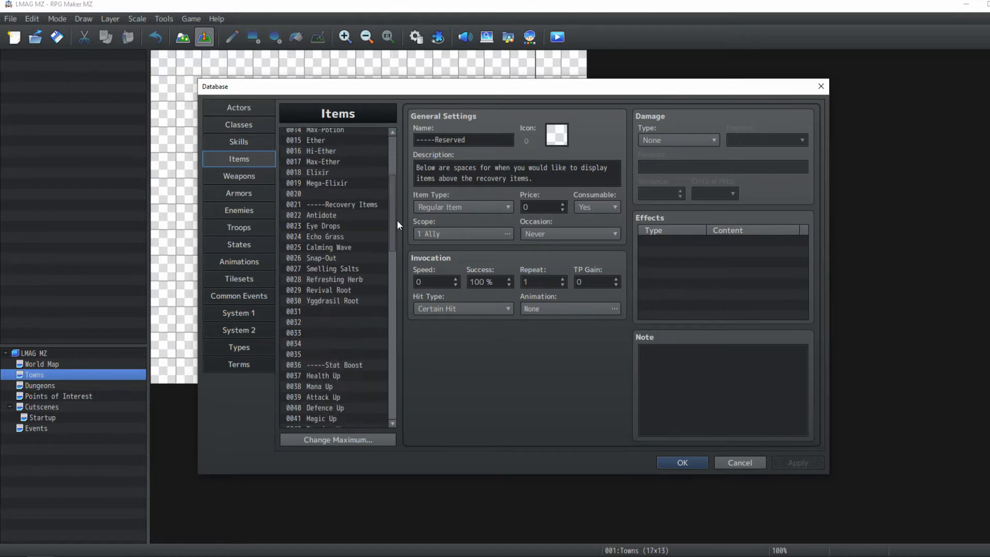
Browse the entries in the database's Items, Weapons and Armors lists
left_click(255, 180)
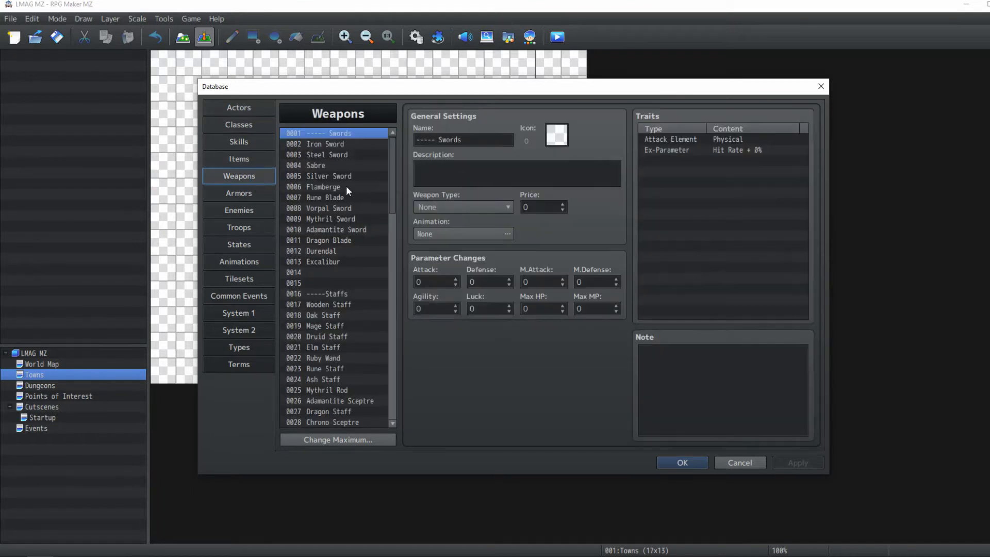
left_click_drag(349, 141, 333, 291)
scroll(330, 237, "down", 5)
scroll(332, 222, "down", 8)
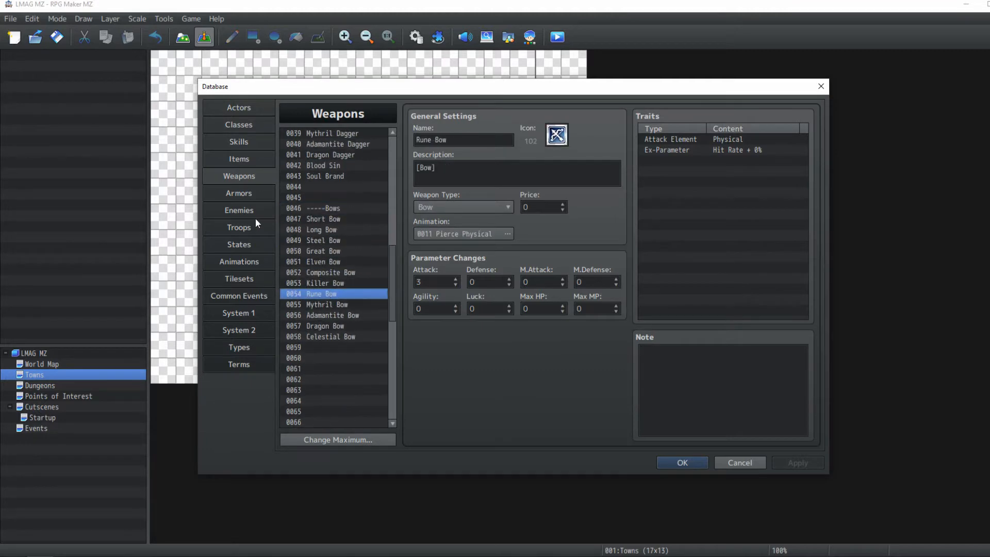
left_click(255, 212)
left_click(253, 194)
left_click_drag(390, 149, 334, 342)
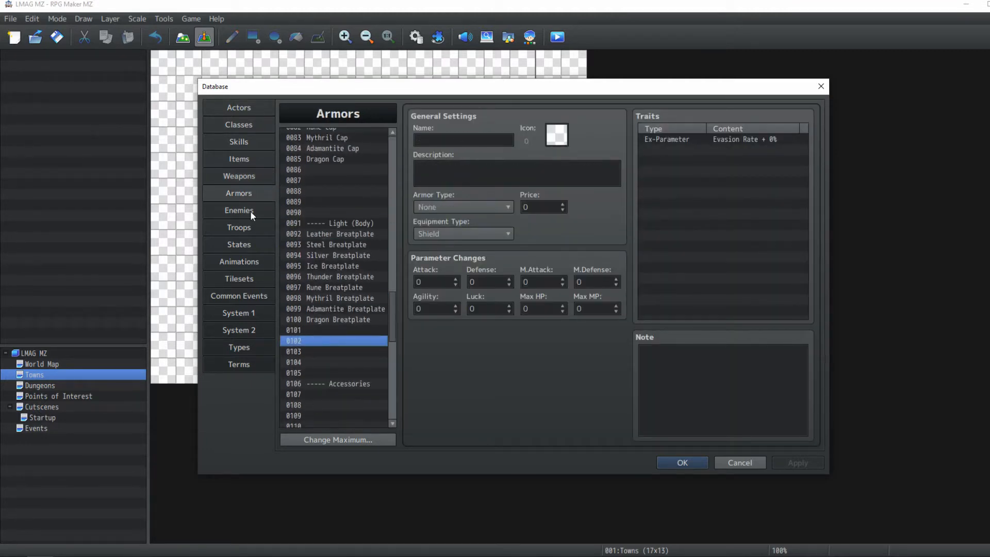
Browse the entries in the Enemies, Troops and States lists of the database
left_click(250, 211)
left_click(224, 160)
left_click(255, 211)
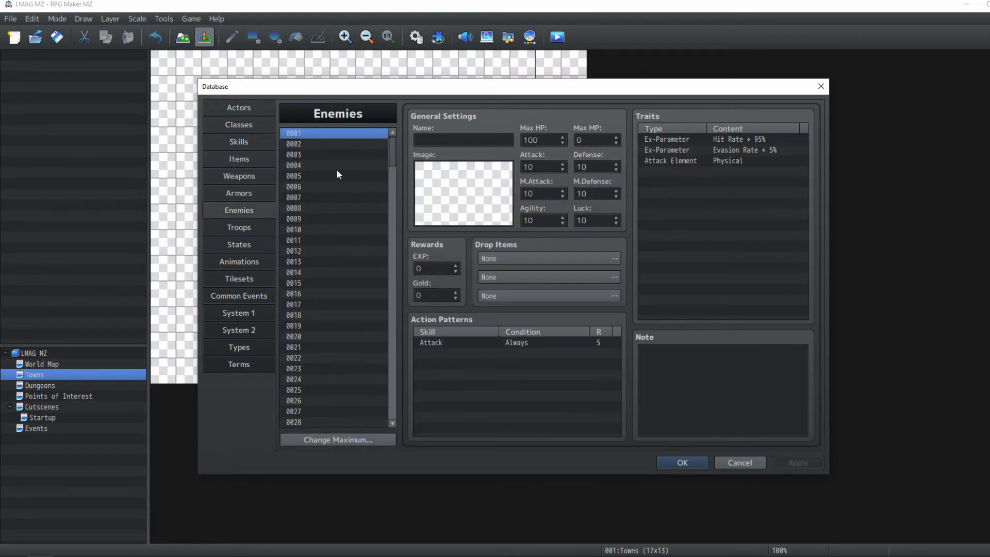
left_click(336, 155)
left_click(249, 229)
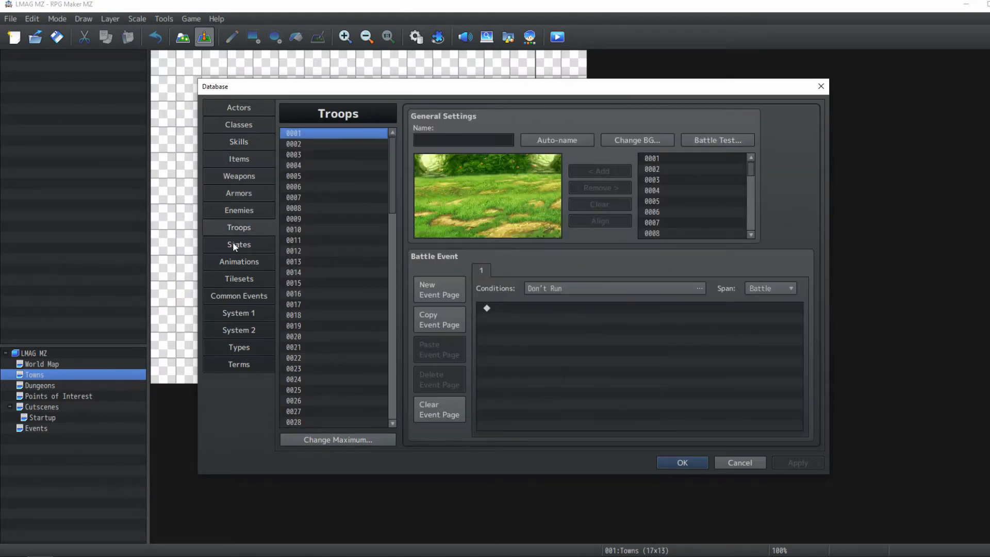
left_click(233, 246)
left_click(345, 196)
scroll(346, 196, "down", 9)
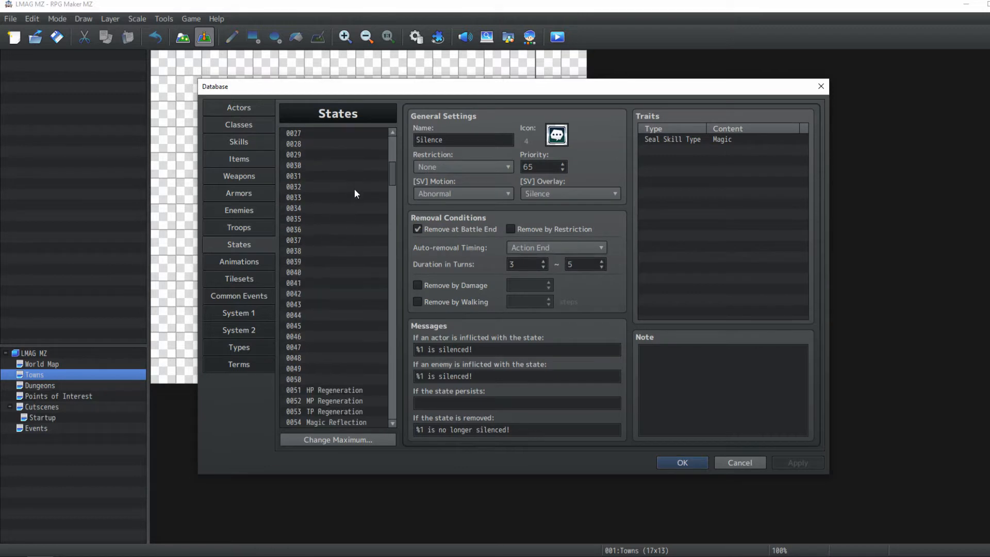
scroll(354, 195, "down", 7)
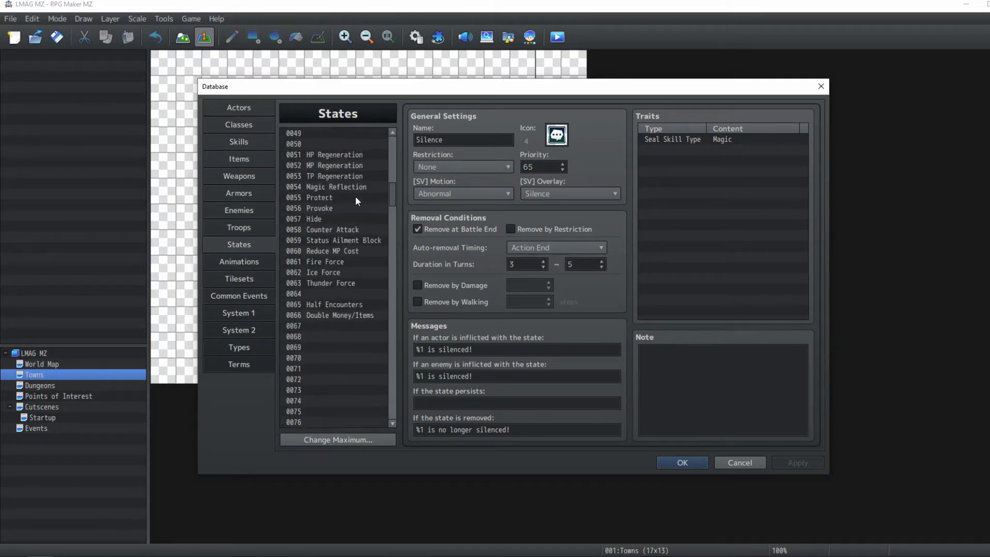
scroll(354, 196, "up", 16)
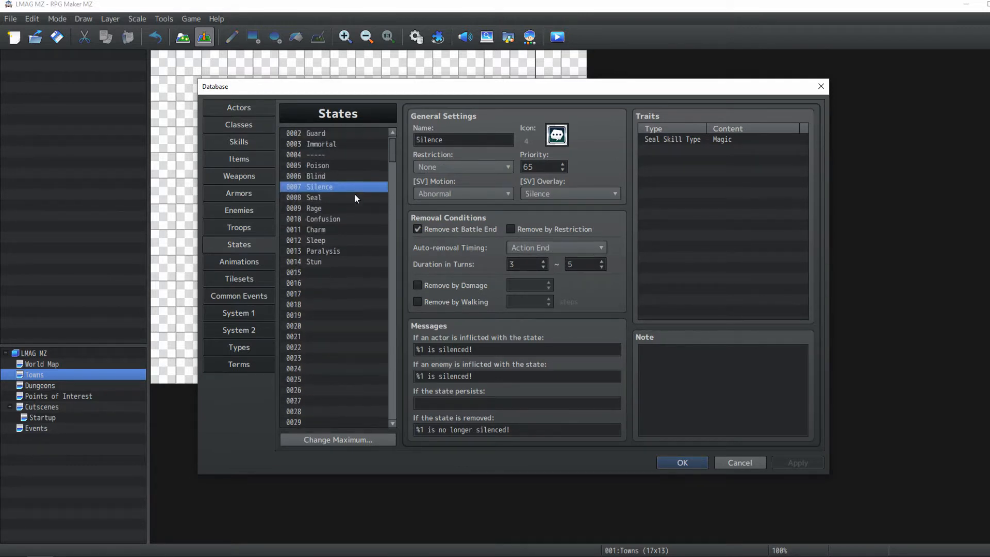
scroll(342, 216, "down", 16)
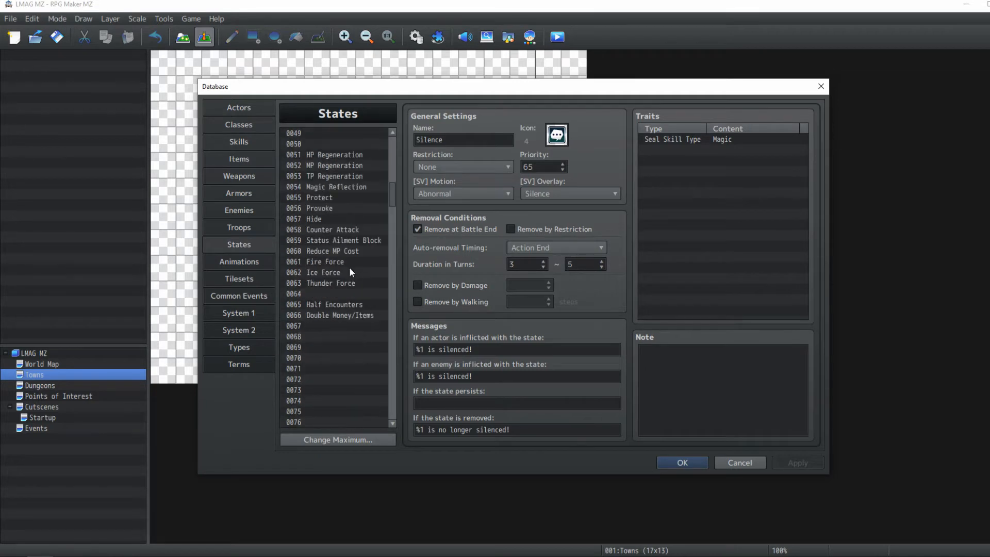
left_click(333, 240)
left_click(337, 304)
scroll(339, 287, "down", 7)
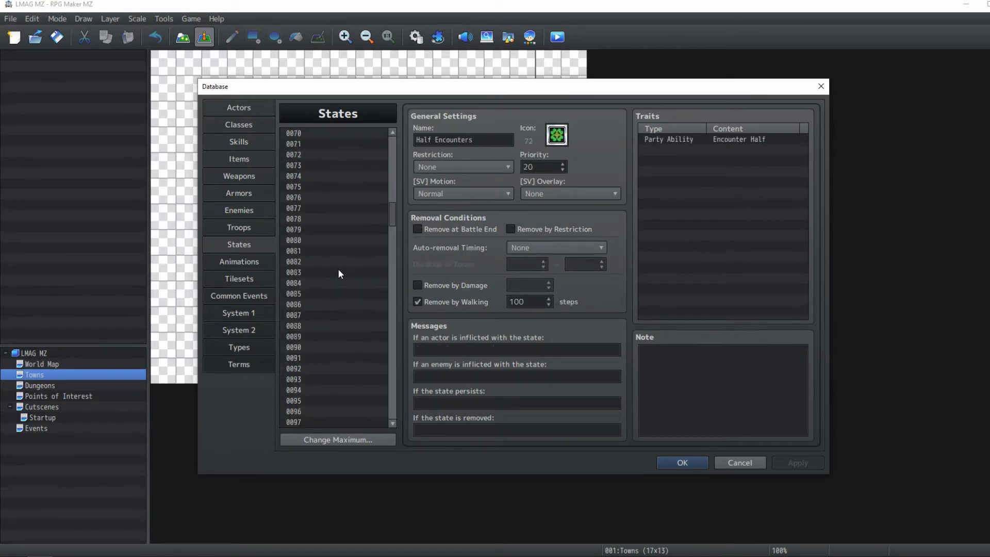
left_click(338, 272)
left_click(333, 368)
scroll(340, 278, "down", 18)
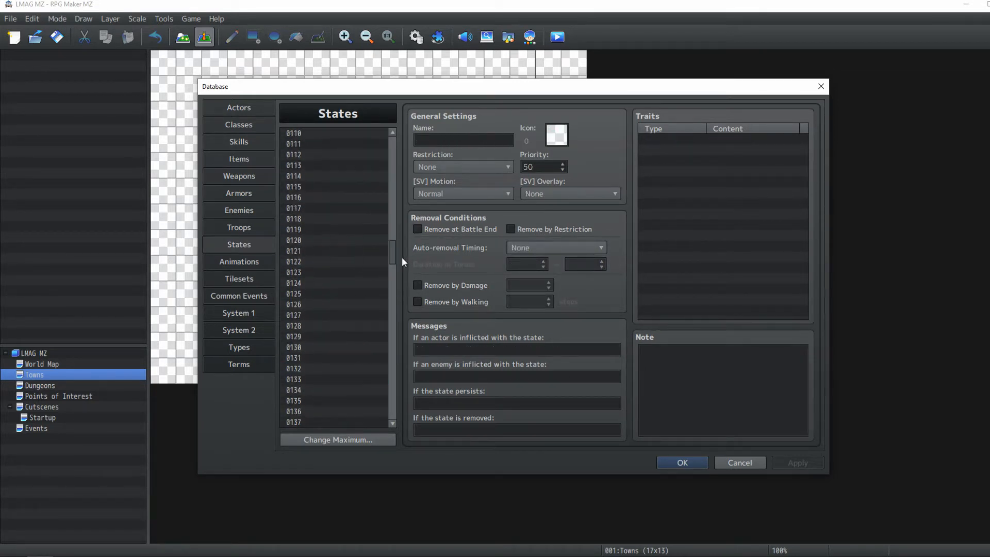
scroll(389, 356, "up", 20)
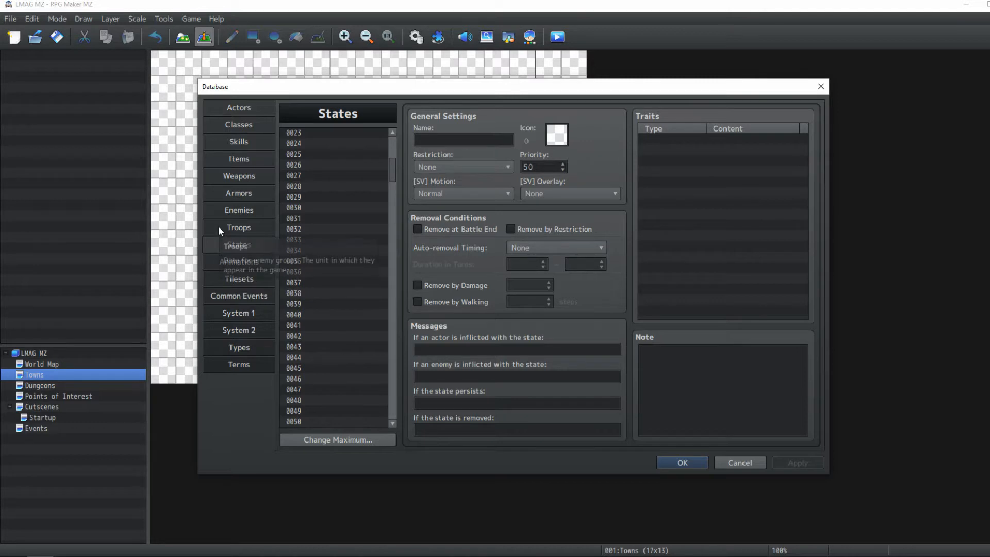
Browse the Skills list, view the Actors list, and close the database
left_click(239, 141)
left_click(369, 258)
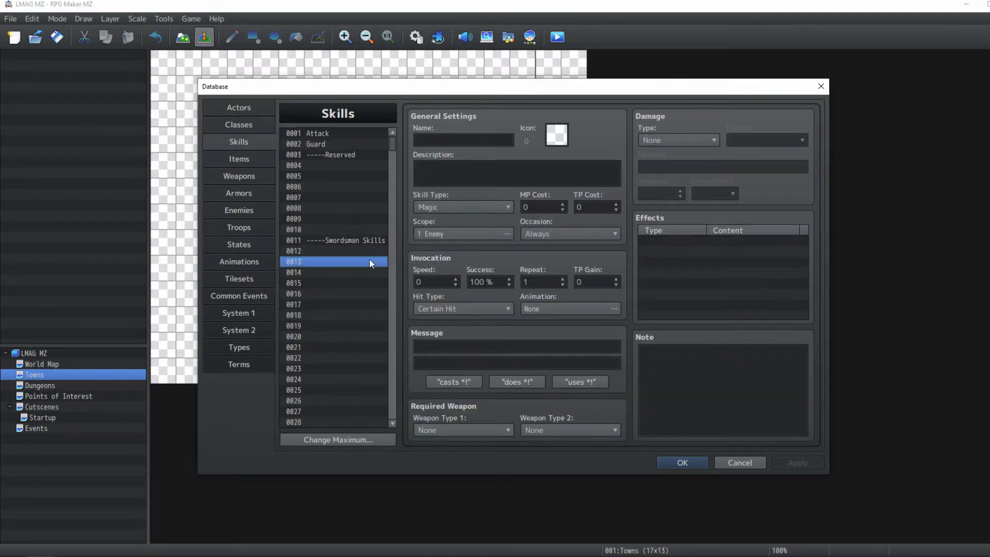
scroll(375, 253, "down", 1)
scroll(374, 253, "down", 20)
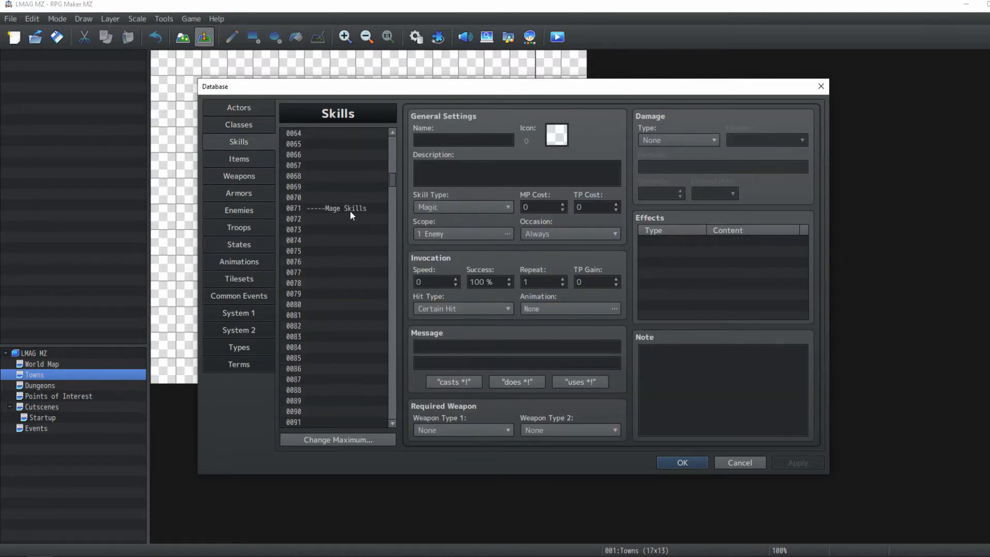
scroll(349, 211, "down", 8)
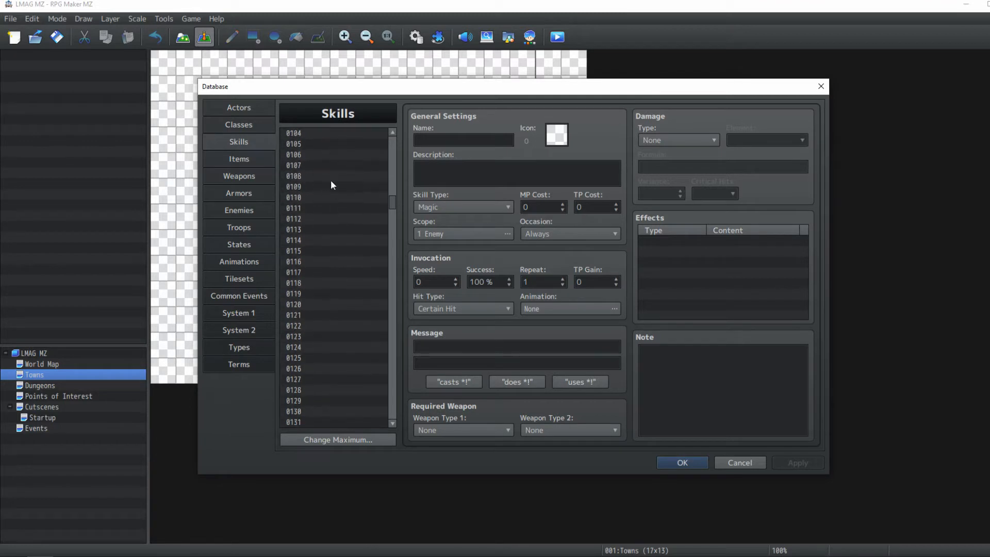
scroll(332, 186, "up", 3)
left_click(335, 195)
left_click(355, 273)
left_click(361, 294)
scroll(365, 319, "down", 3)
left_click(367, 333)
scroll(366, 331, "down", 5)
left_click(365, 330)
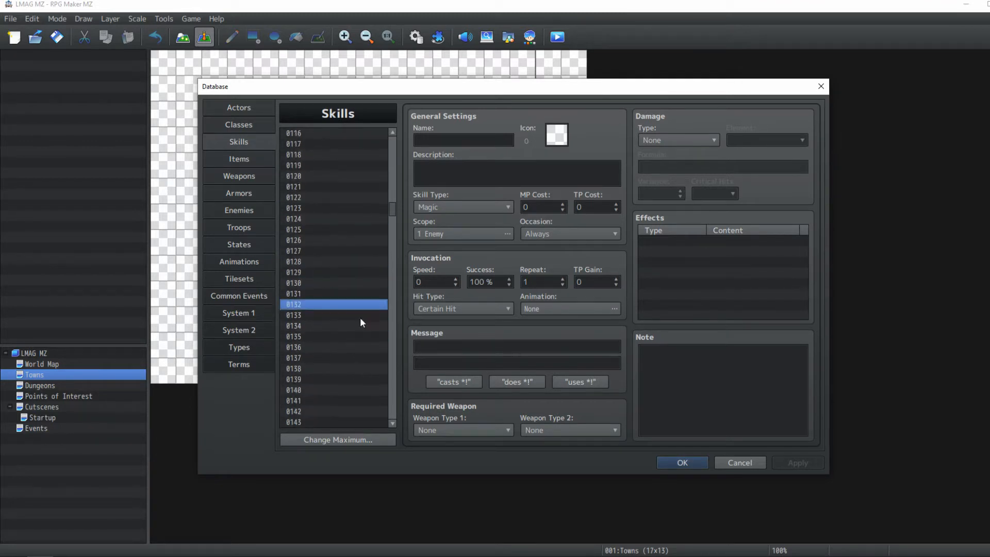
left_click(360, 316)
left_click(391, 293)
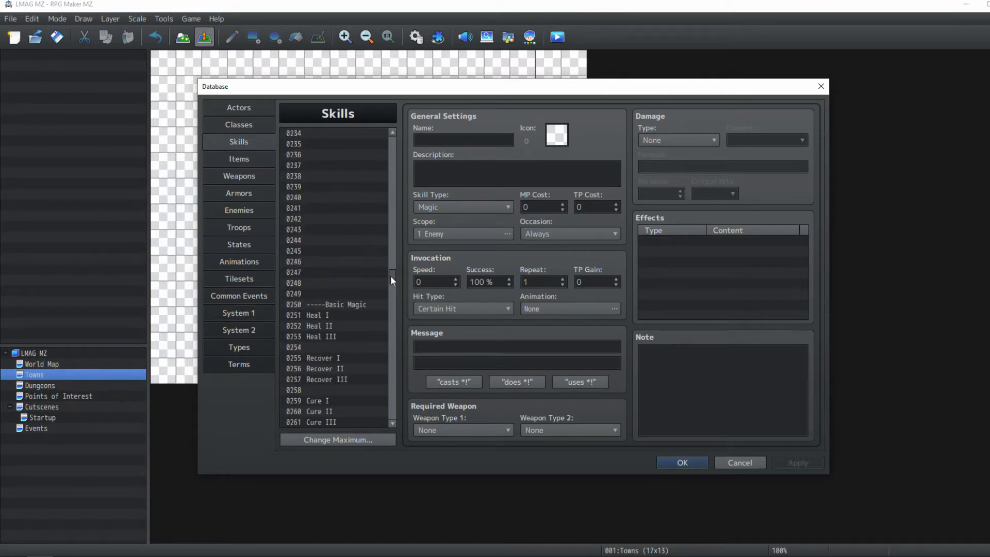
scroll(391, 277, "down", 4)
scroll(368, 283, "down", 8)
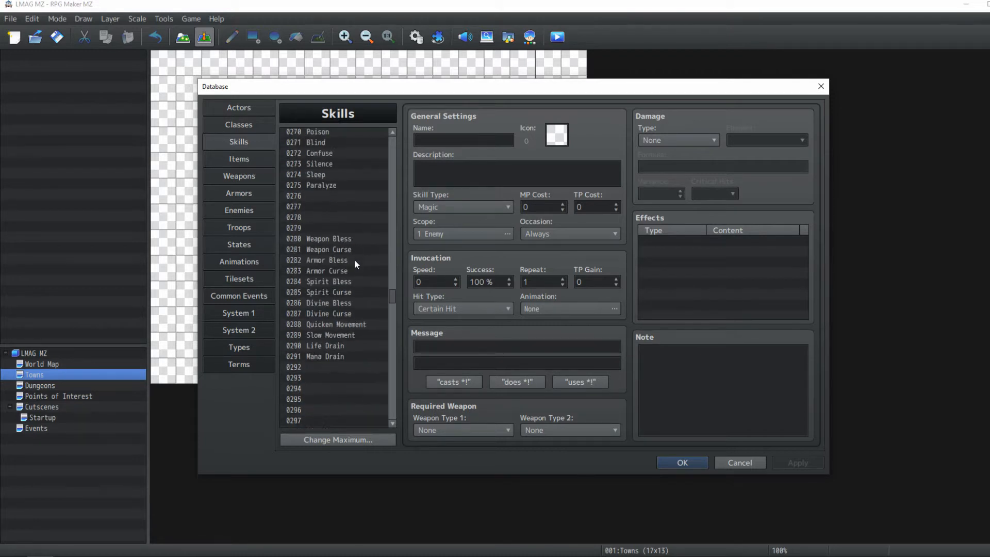
scroll(363, 279, "down", 15)
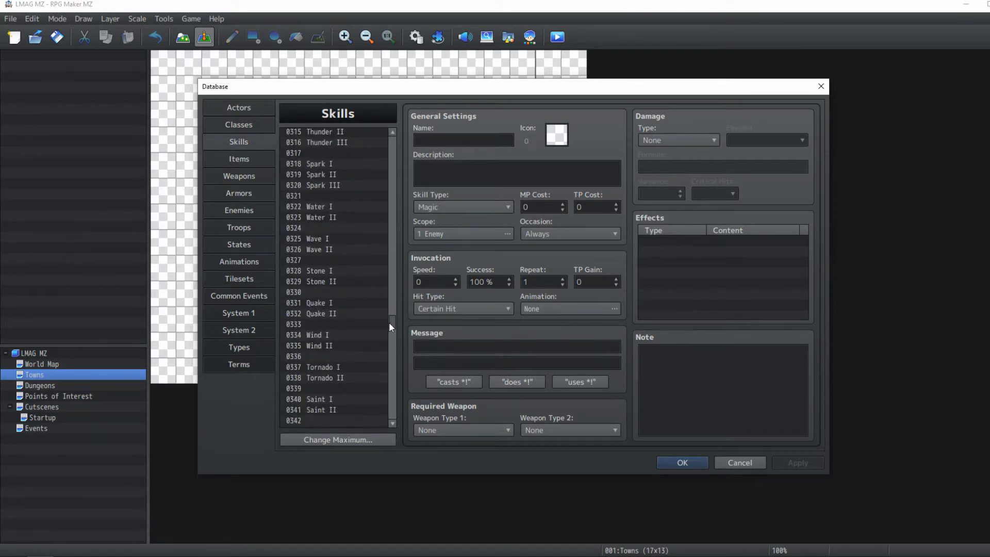
left_click_drag(389, 322, 392, 387)
left_click(339, 224)
scroll(341, 309, "down", 7)
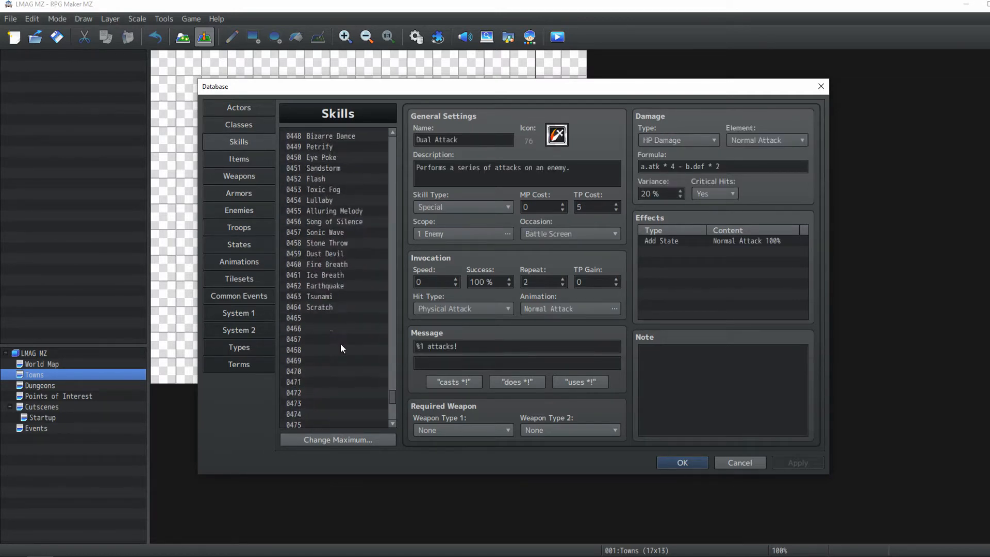
left_click(325, 308, "shift")
scroll(342, 329, "up", 3)
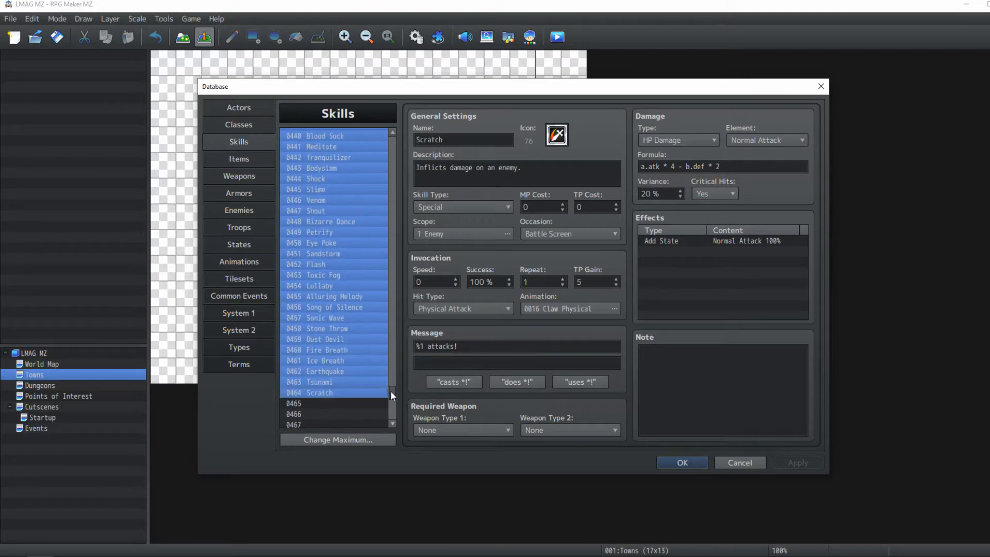
left_click_drag(391, 390, 352, 173)
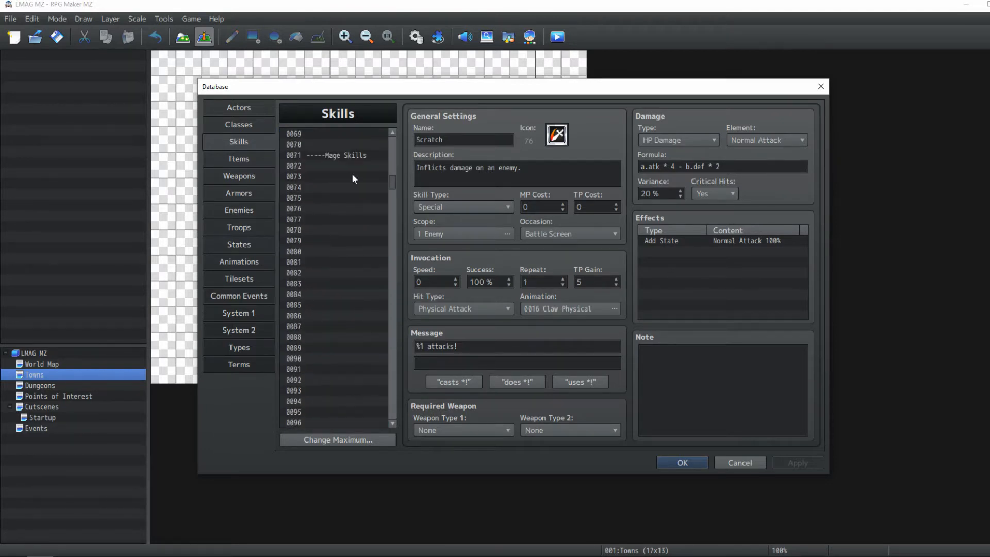
left_click(250, 109)
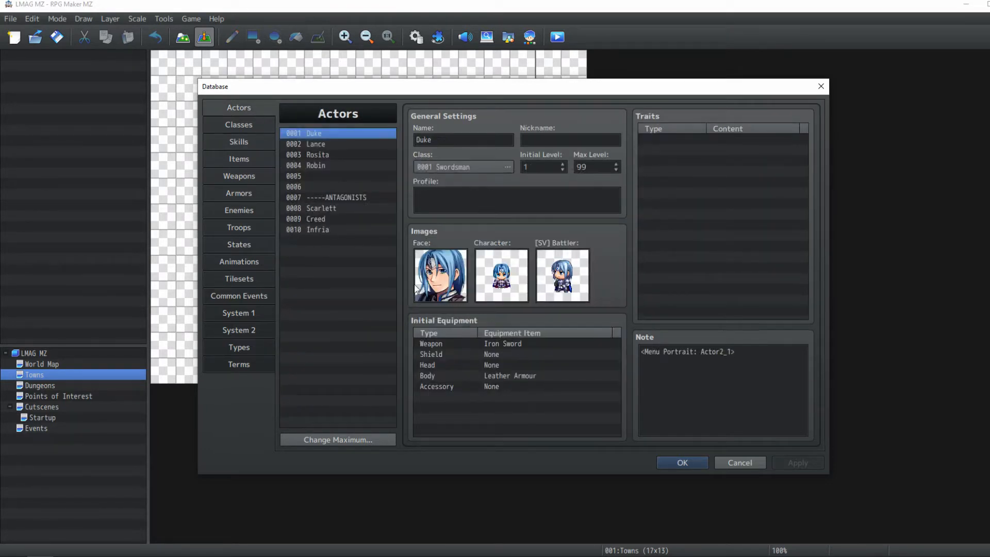
left_click(682, 462)
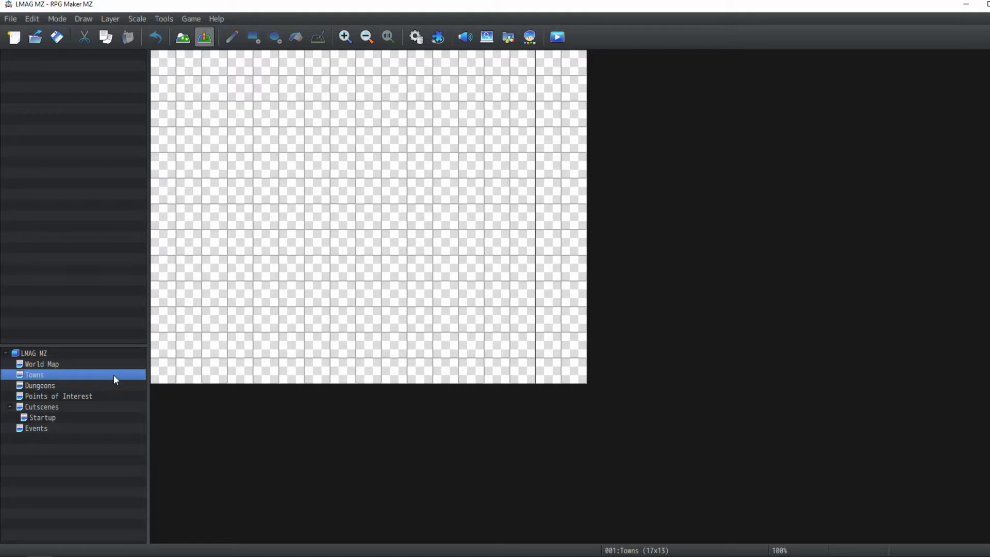
Create a new map under Towns named Alphina using the 0002 Outside tileset
key("Insert")
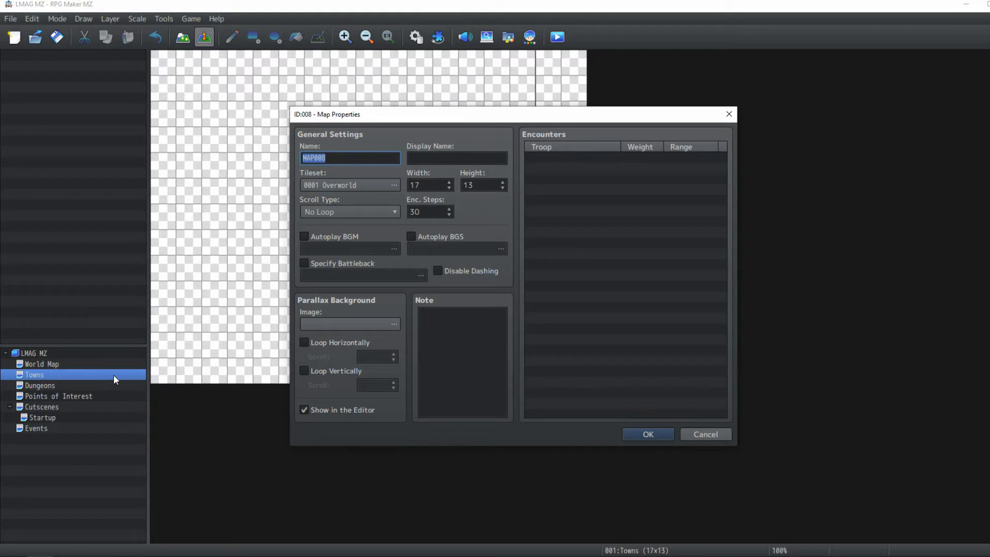
type("Alphina")
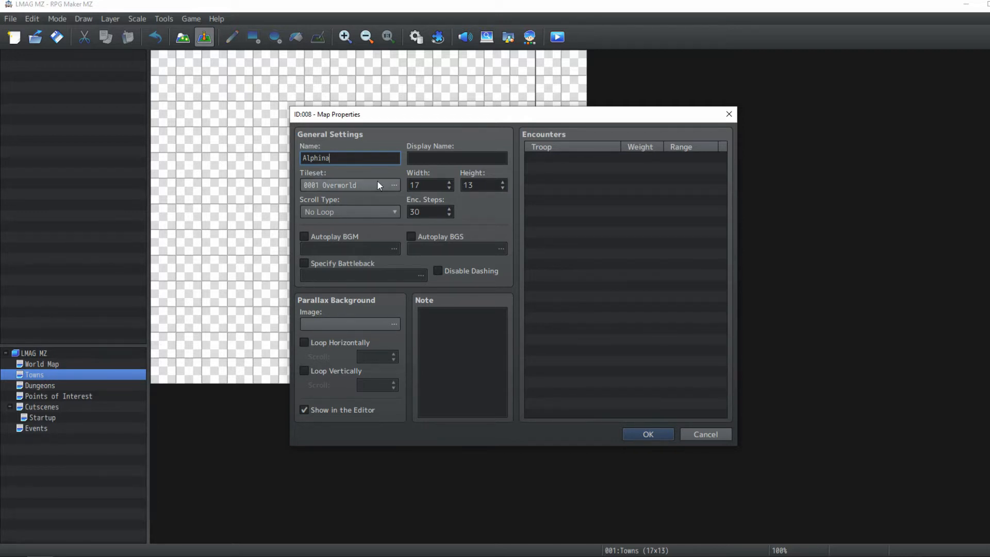
scroll(376, 183, "down", 1)
Enable Autoplay BGM for the map and select Town1 as its background music
left_click(323, 239)
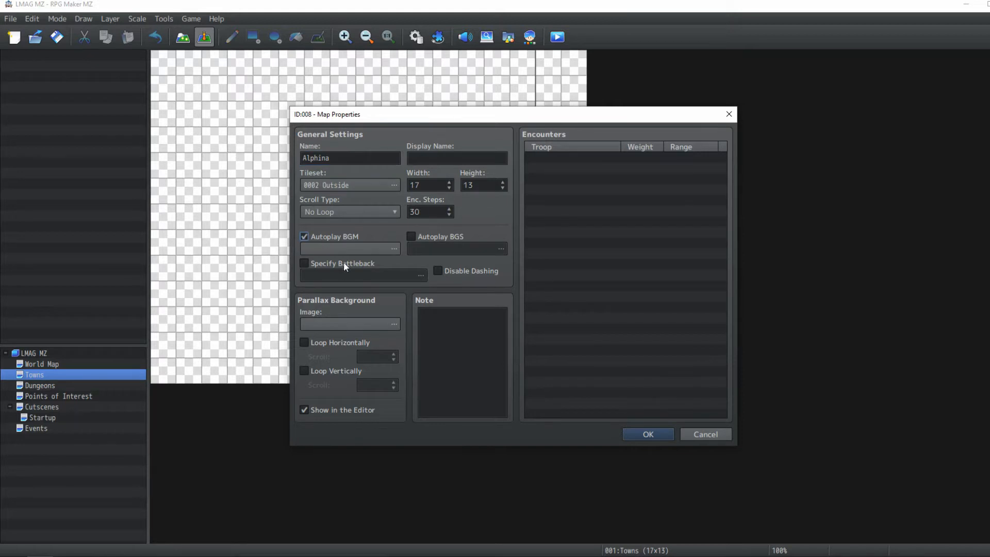
left_click(377, 250)
scroll(462, 292, "down", 4)
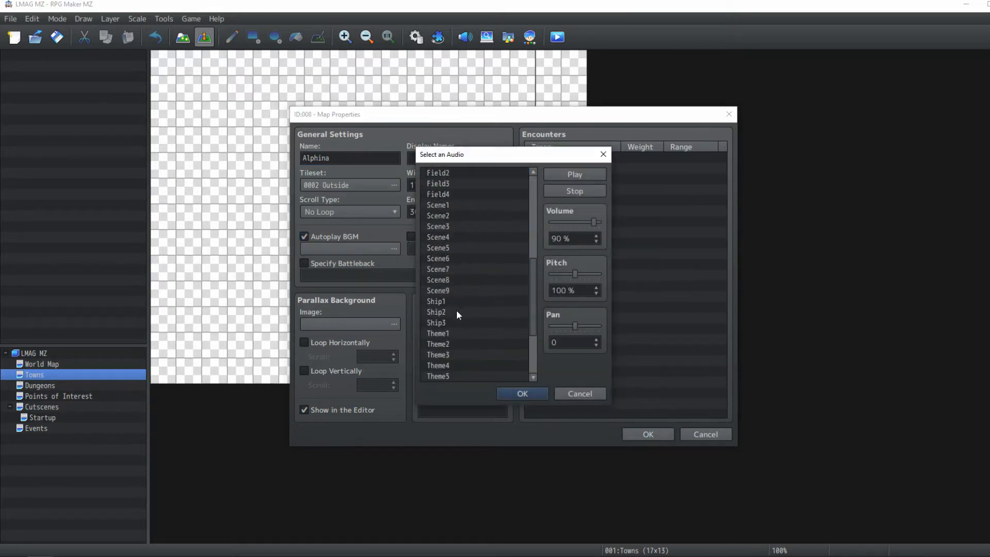
left_click(436, 344)
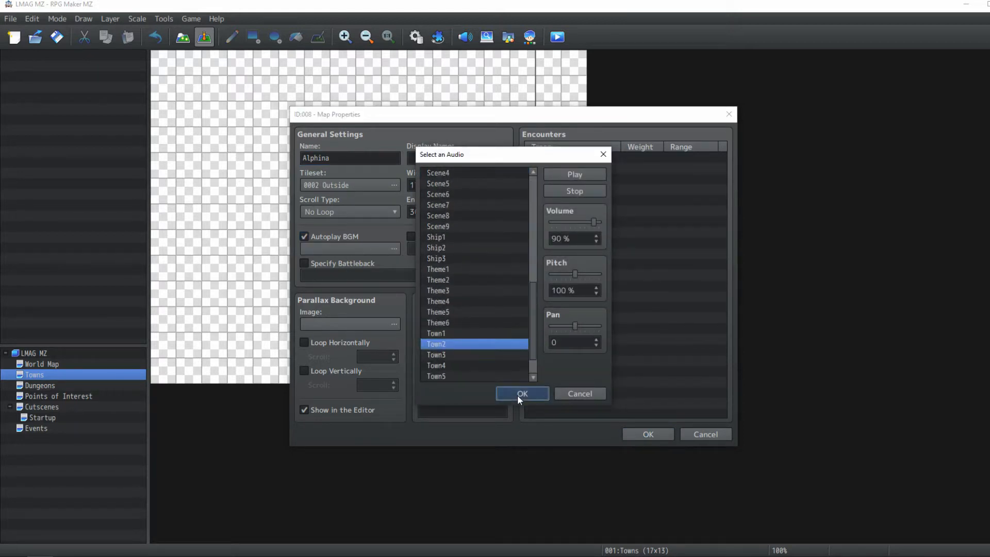
left_click(441, 334)
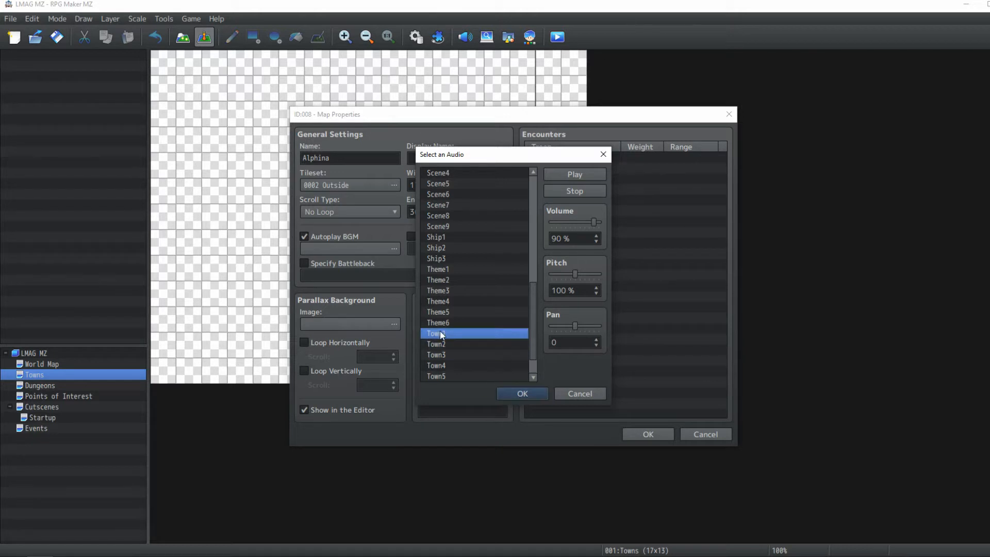
left_click(512, 394)
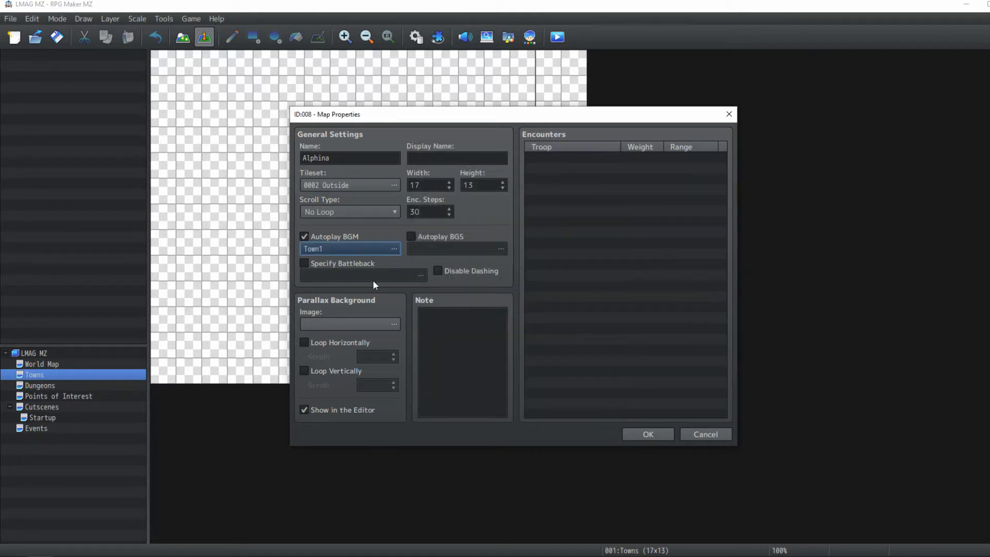
Save the new map's properties without a specified battleback
left_click(308, 263)
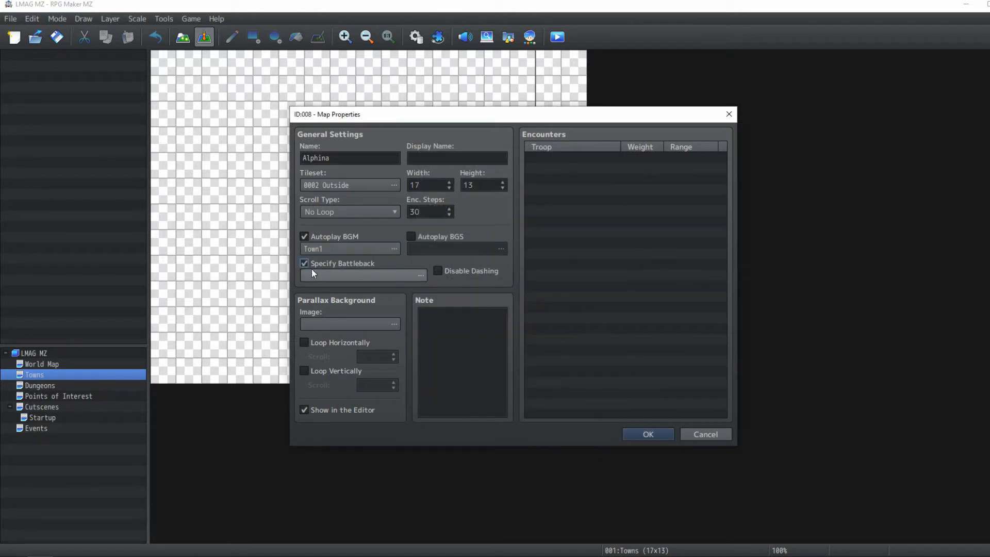
left_click(309, 265)
left_click(639, 433)
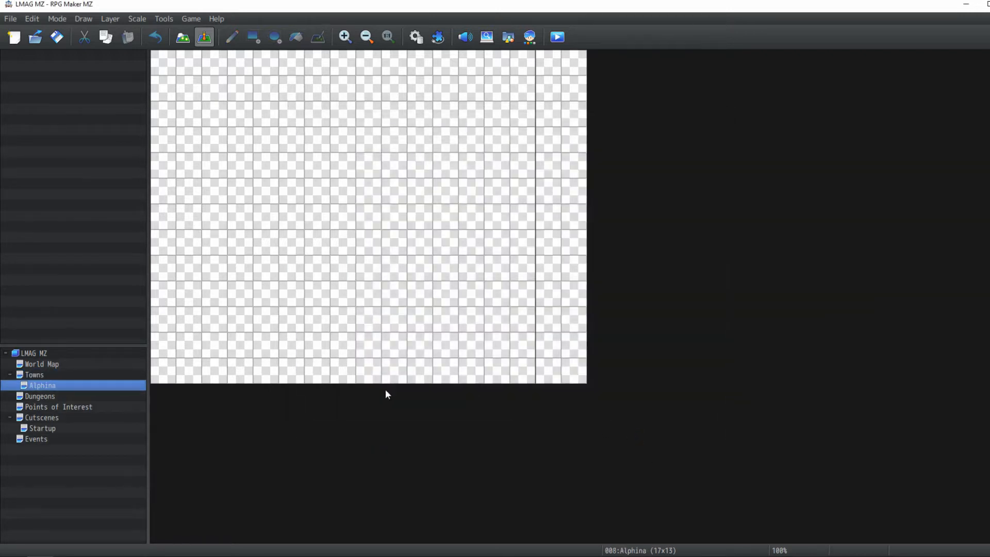
Open the Alphina map's properties and resize it to 37 by 41 tiles
double_click(104, 384)
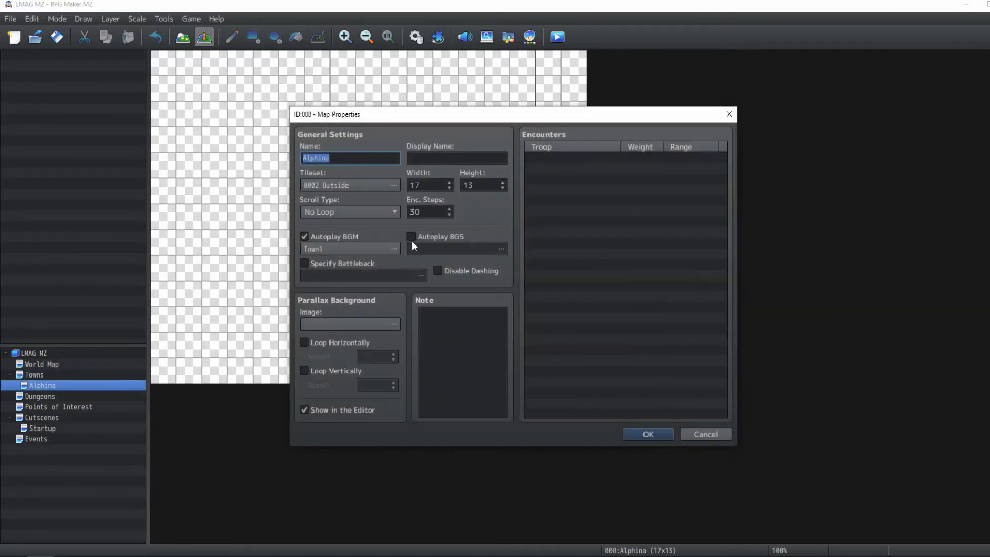
left_click(449, 183)
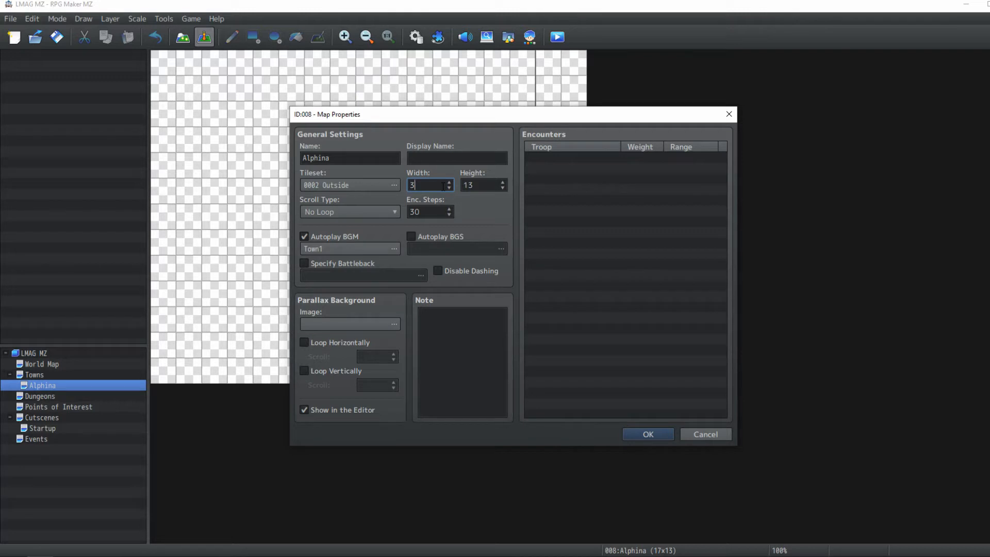
key("Tab")
key("Return")
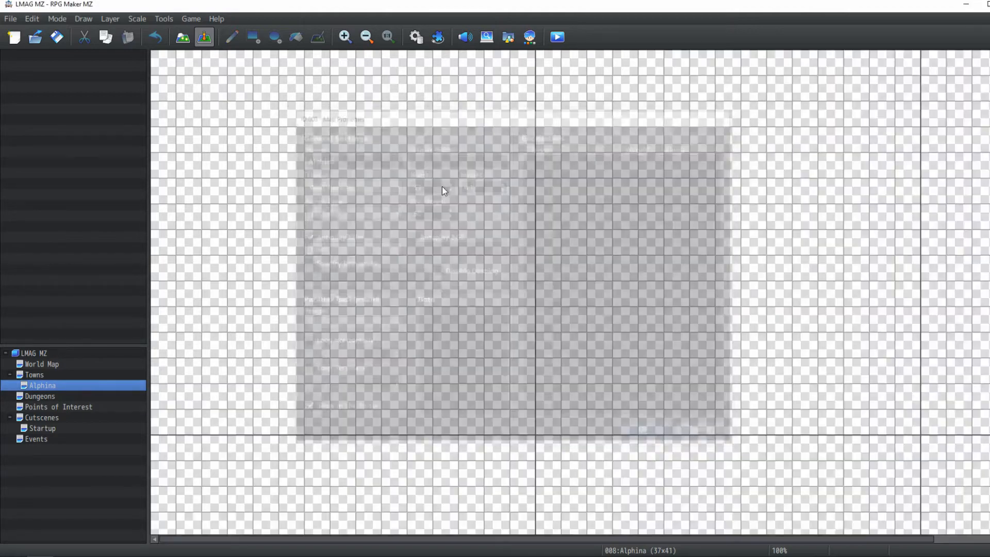
Fill the entire map with the grass tile on Layer 1
left_click(367, 37)
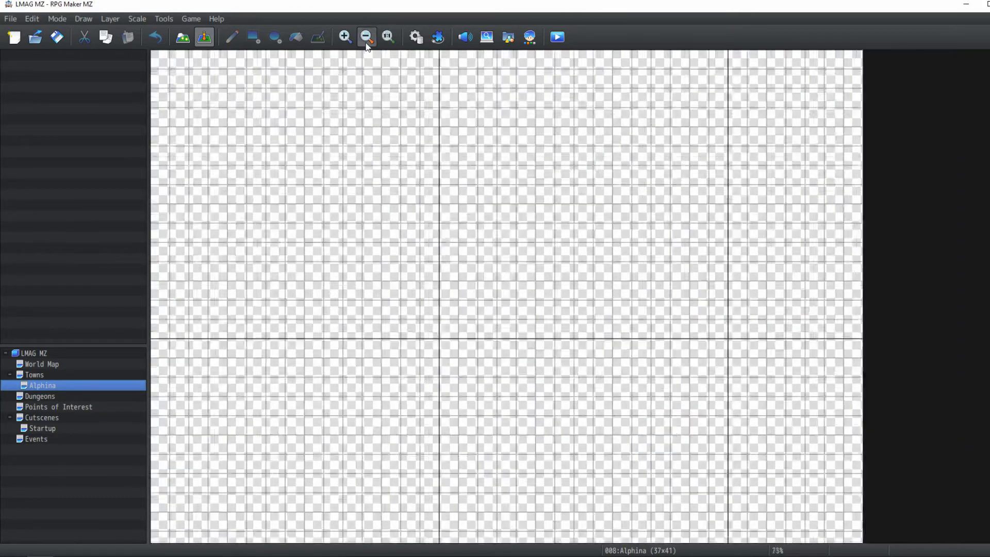
left_click(367, 37)
left_click(367, 37)
left_click(367, 43)
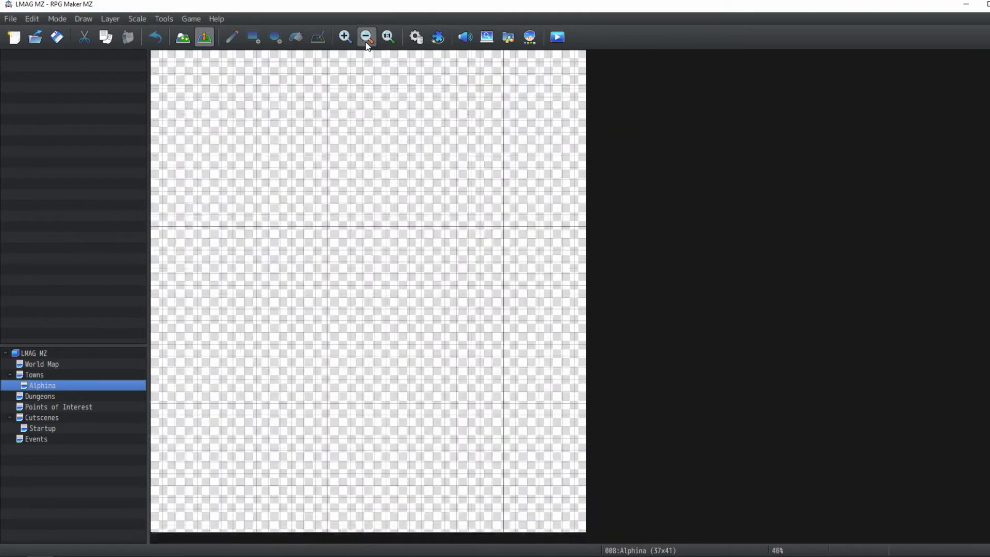
left_click(181, 39)
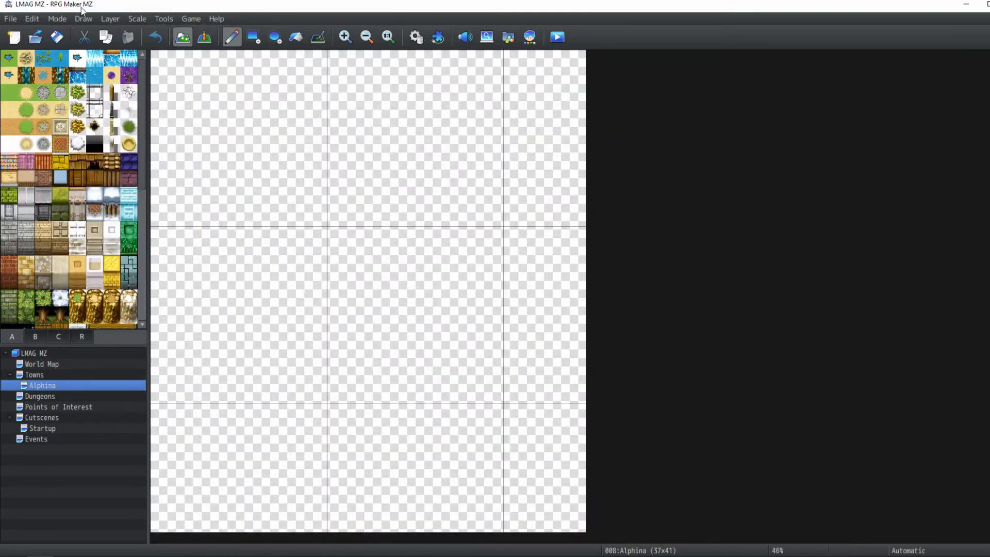
left_click(109, 19)
left_click(120, 46)
left_click(8, 93)
left_click(296, 36)
left_click(295, 81)
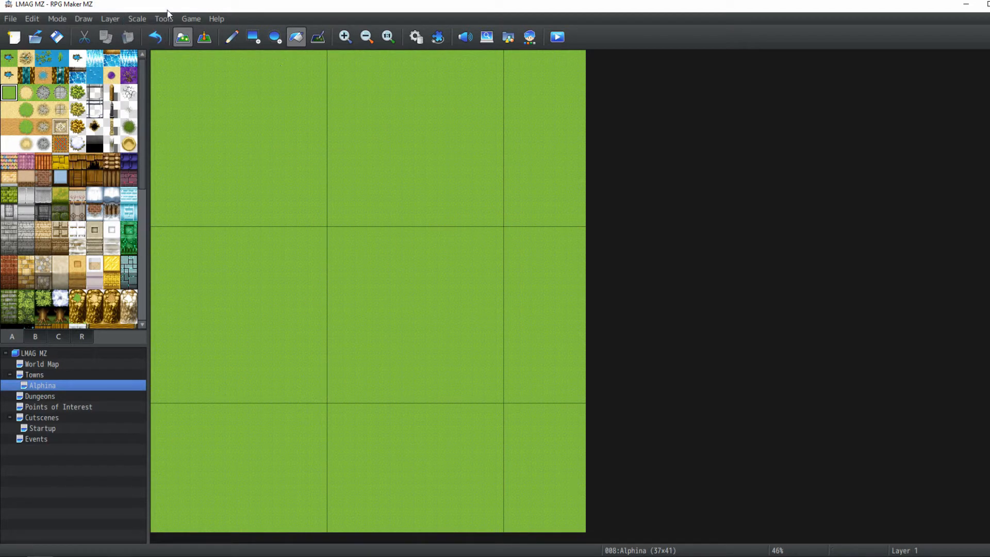
On Layer 3, pencil a bush-tile outline of the town clearing and fill everything outside it with bushes
left_click(986, 5)
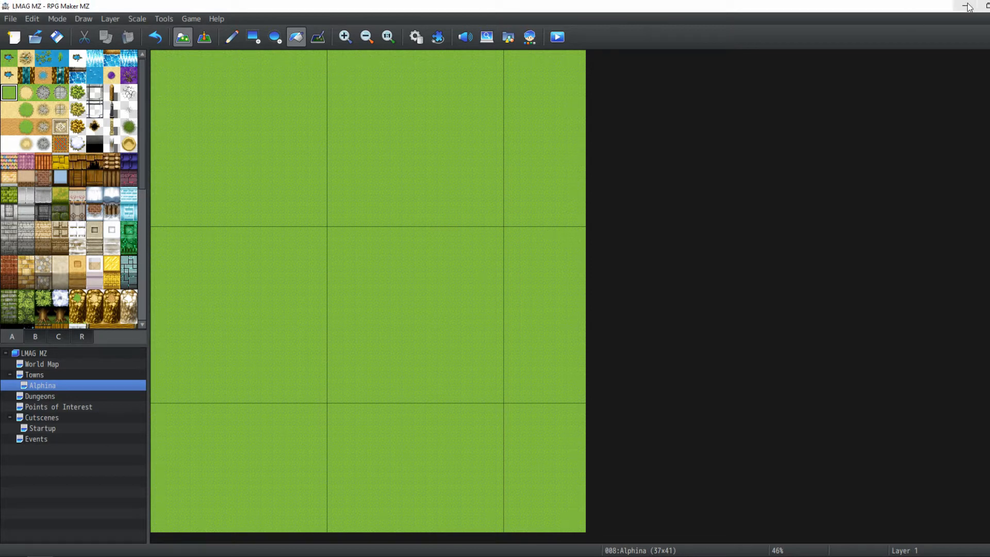
left_click(106, 21)
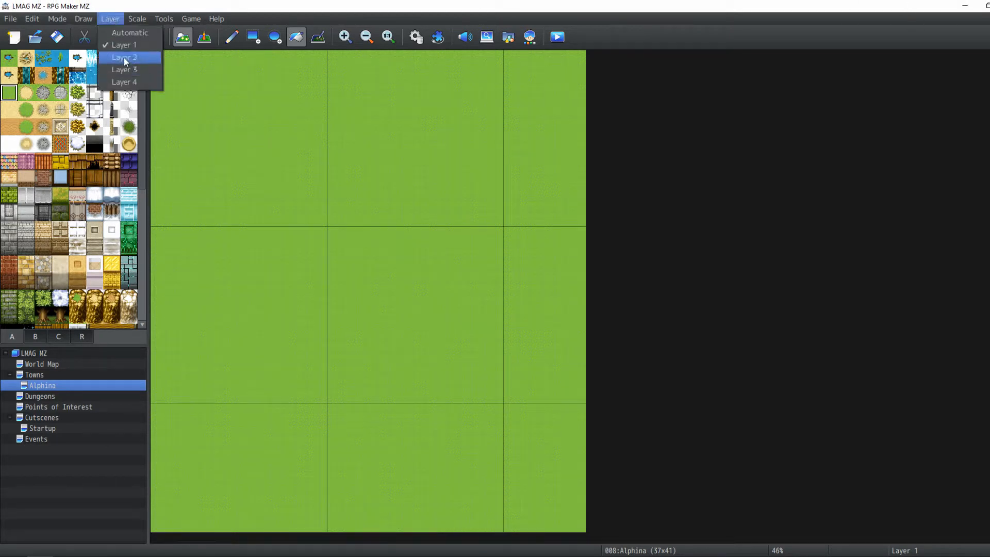
left_click(124, 57)
left_click(110, 19)
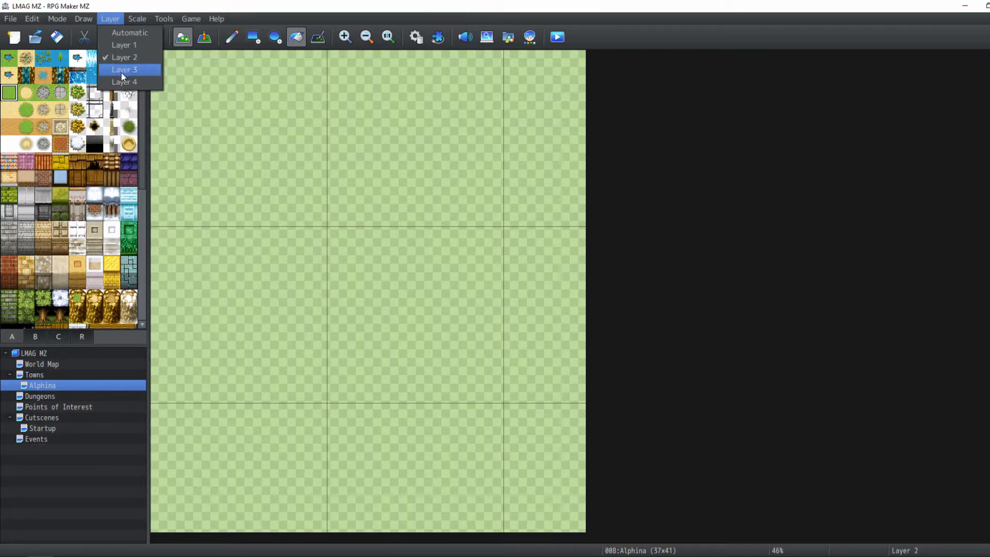
left_click(121, 72)
scroll(26, 309, "down", 3)
left_click(34, 336)
scroll(48, 239, "down", 6)
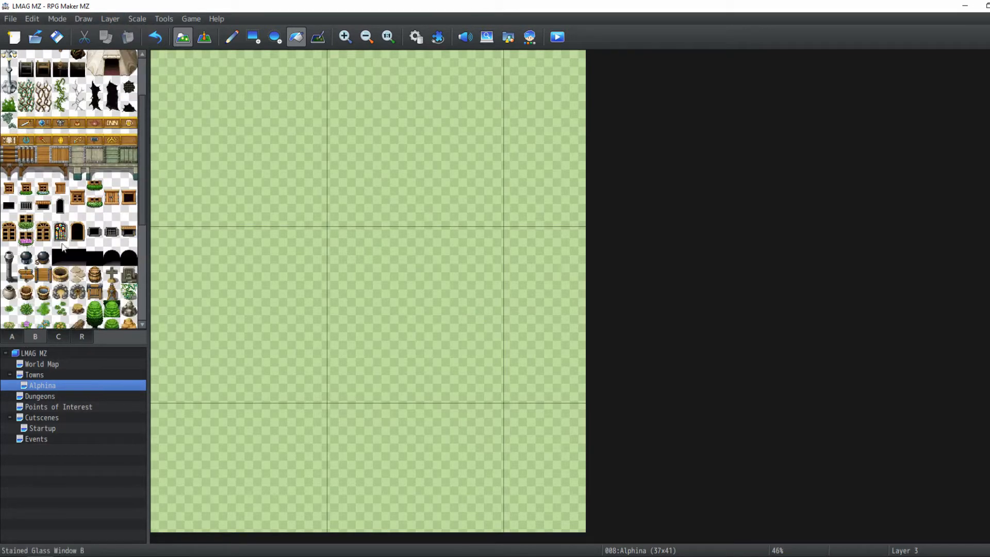
left_click(48, 240)
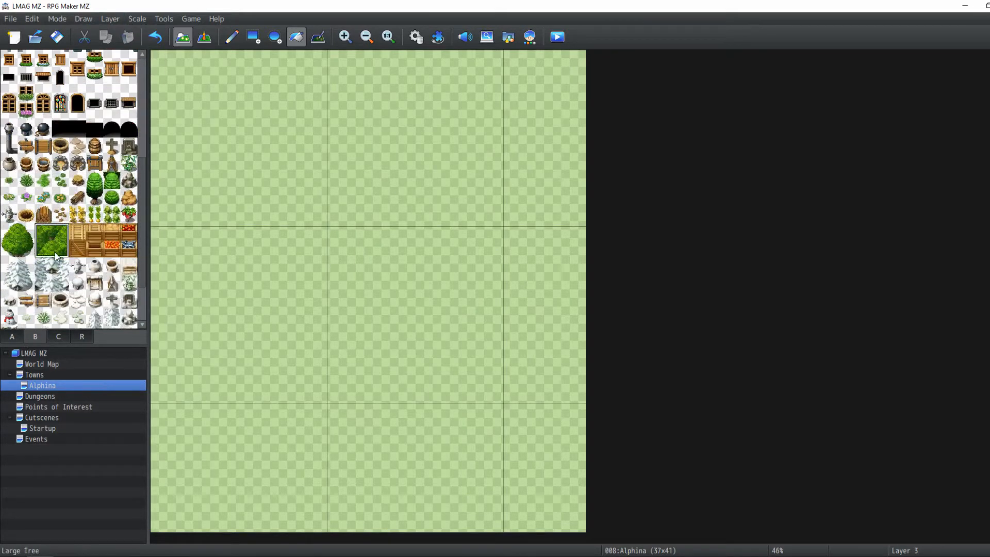
left_click(232, 37)
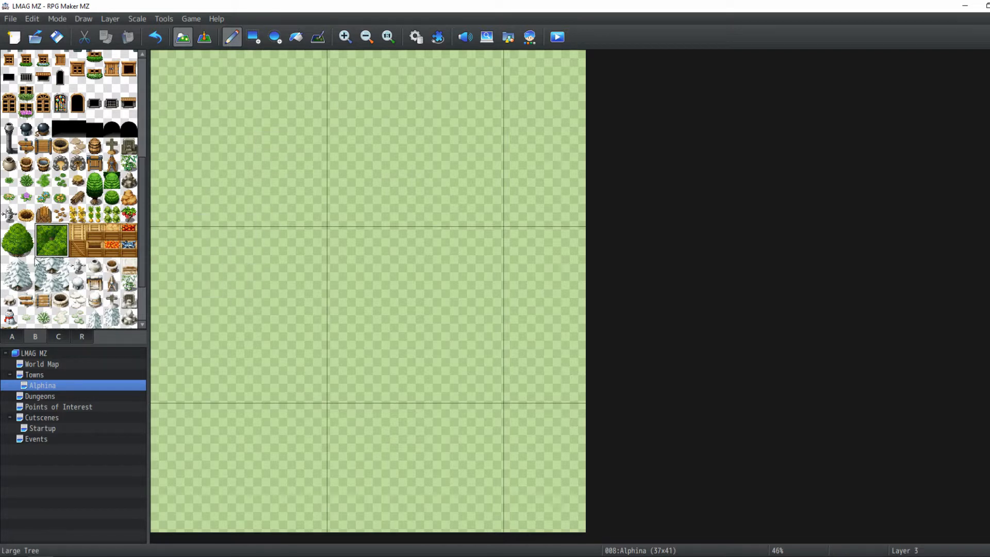
mouse_move(194, 251)
left_mouse_down()
mouse_move(205, 220)
mouse_move(196, 165)
mouse_move(341, 87)
mouse_move(407, 106)
mouse_move(468, 144)
mouse_move(504, 216)
mouse_move(515, 290)
mouse_move(490, 357)
mouse_move(503, 427)
mouse_move(454, 460)
mouse_move(336, 495)
mouse_move(261, 478)
mouse_move(219, 448)
mouse_move(186, 340)
mouse_move(202, 264)
mouse_move(221, 232)
mouse_move(209, 363)
left_mouse_up()
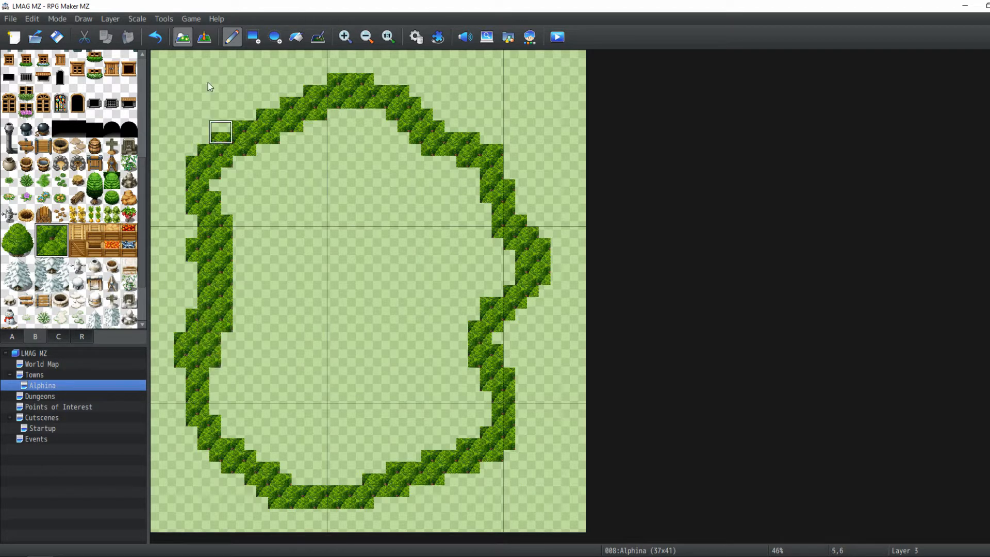
left_click(295, 37)
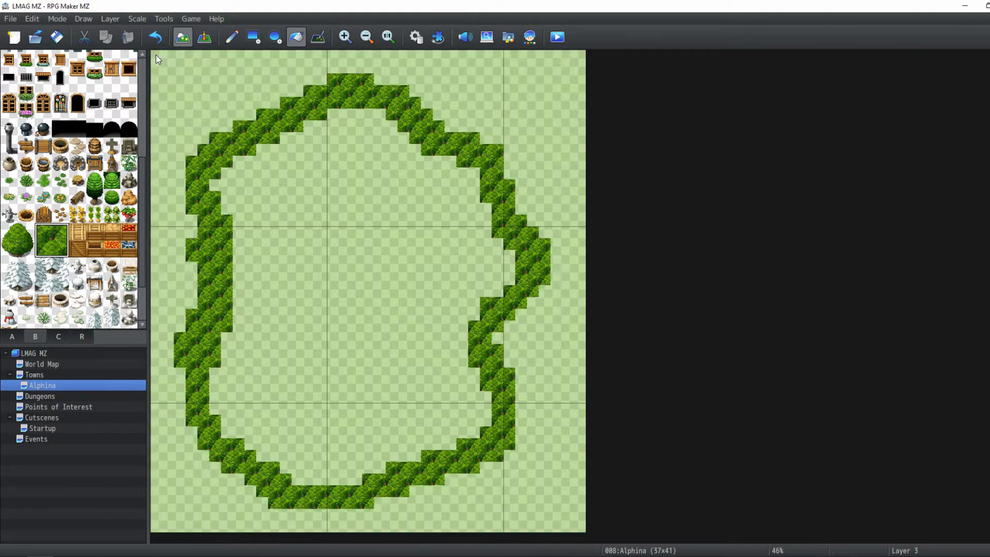
left_click(165, 60)
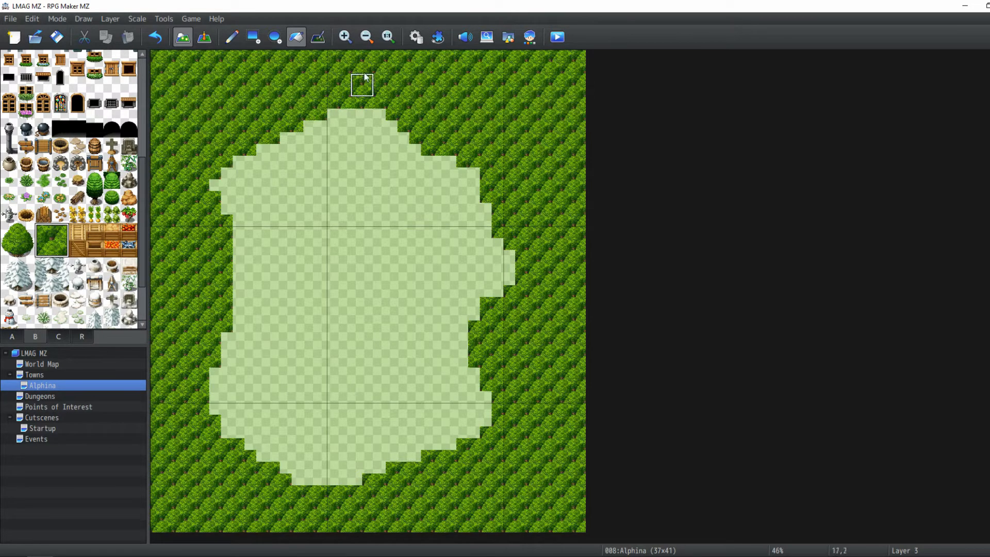
At 100% zoom, add bush tiles along the clearing's upper edge to smooth its stepped border
left_click(388, 36)
scroll(356, 224, "down", 1)
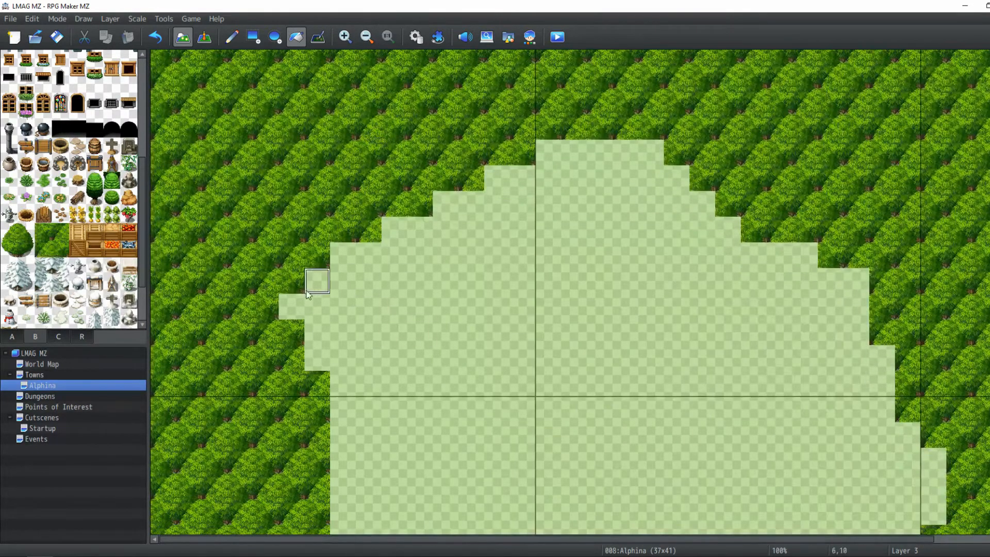
left_click(233, 39)
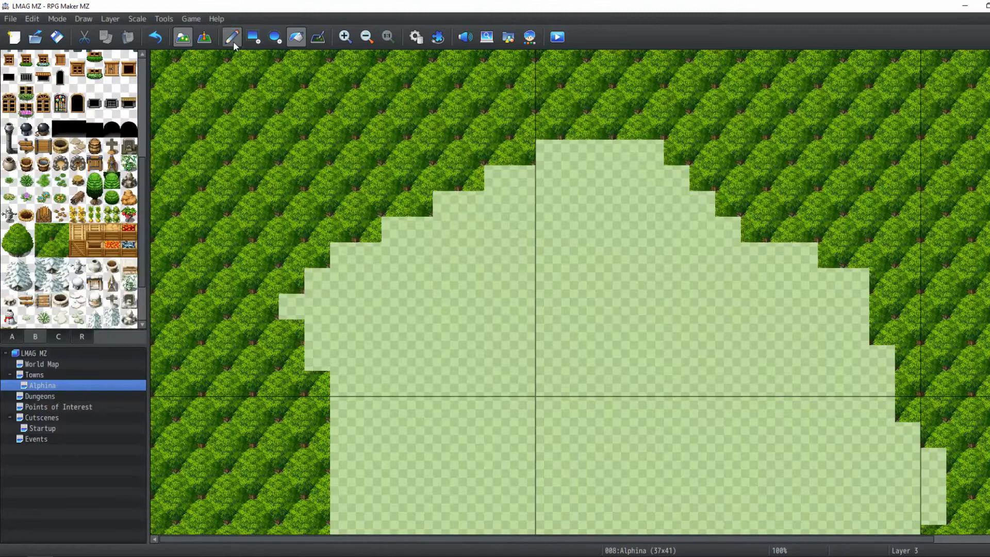
left_click(368, 230)
left_click(471, 178)
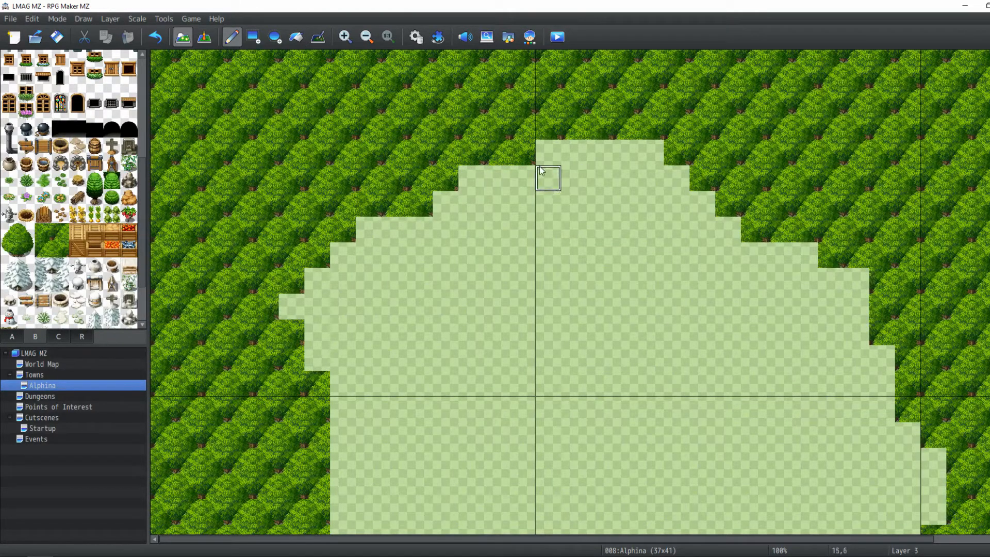
left_click(676, 153)
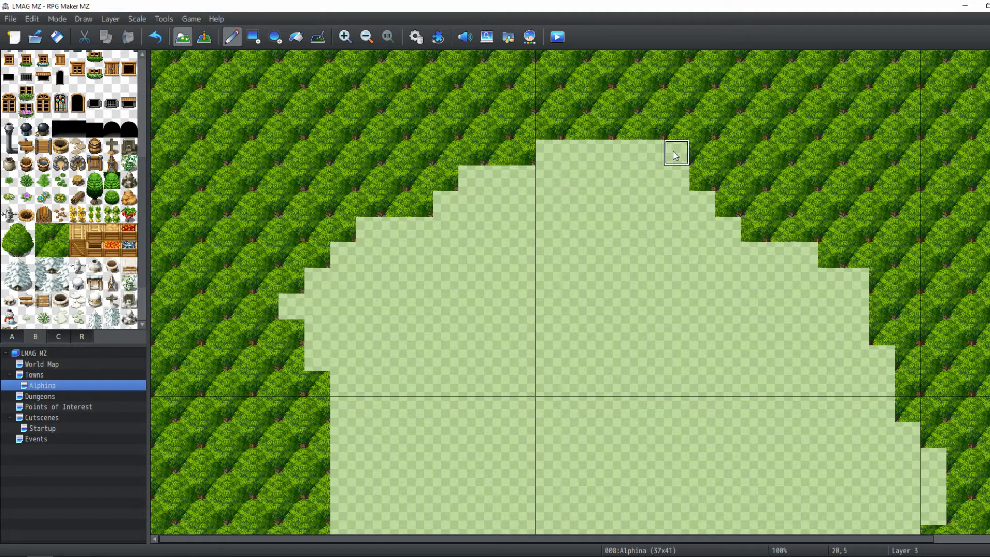
left_click(703, 178)
left_click(728, 204)
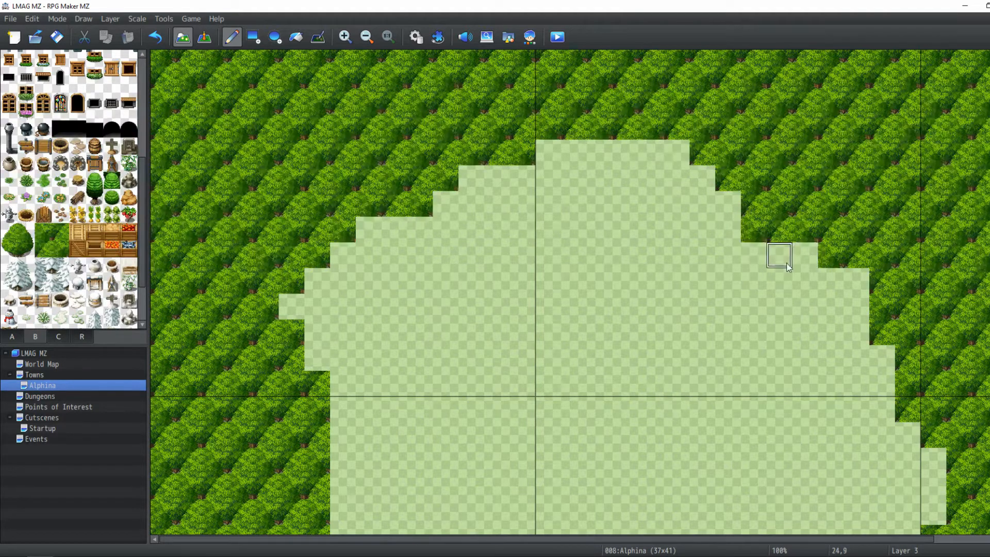
left_click(754, 227)
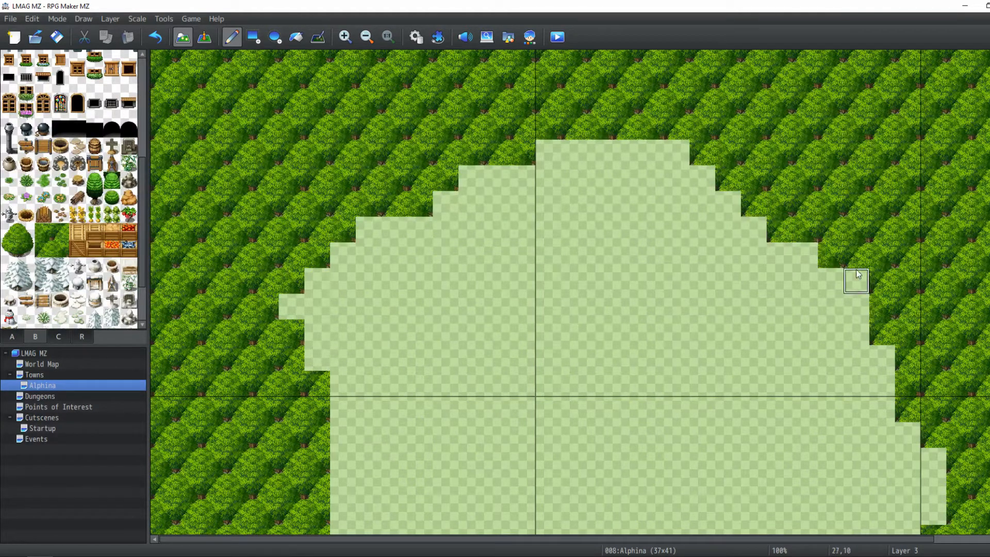
left_click(831, 255)
middle_click_drag(802, 274, 720, 226)
Smooth the clearing's right and lower borders with more bush tiles
scroll(774, 284, "down", 1)
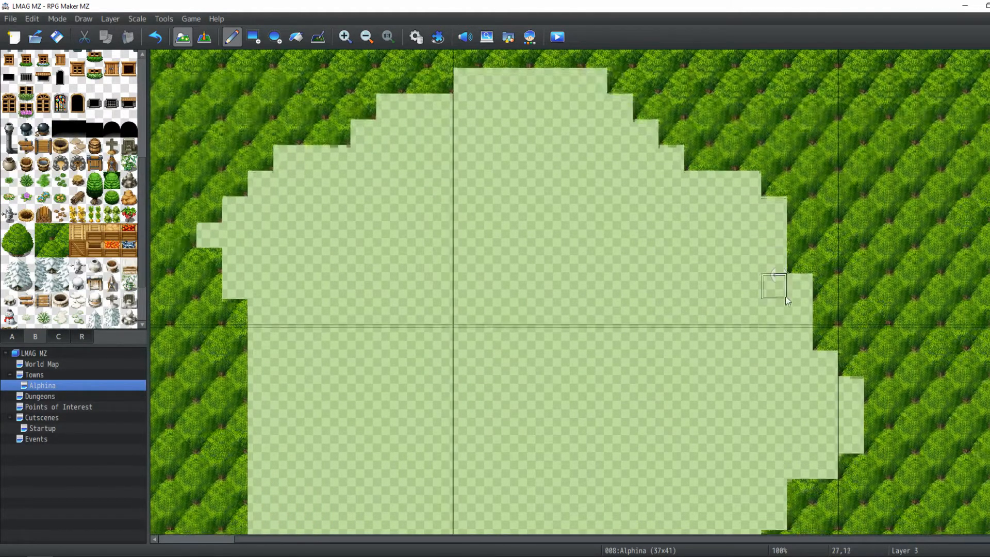
scroll(788, 287, "down", 2)
mouse_move(853, 342)
middle_mouse_down()
mouse_move(843, 373)
mouse_move(798, 396)
mouse_move(824, 382)
mouse_move(801, 355)
mouse_move(821, 449)
mouse_move(822, 332)
middle_mouse_up()
left_click(877, 370)
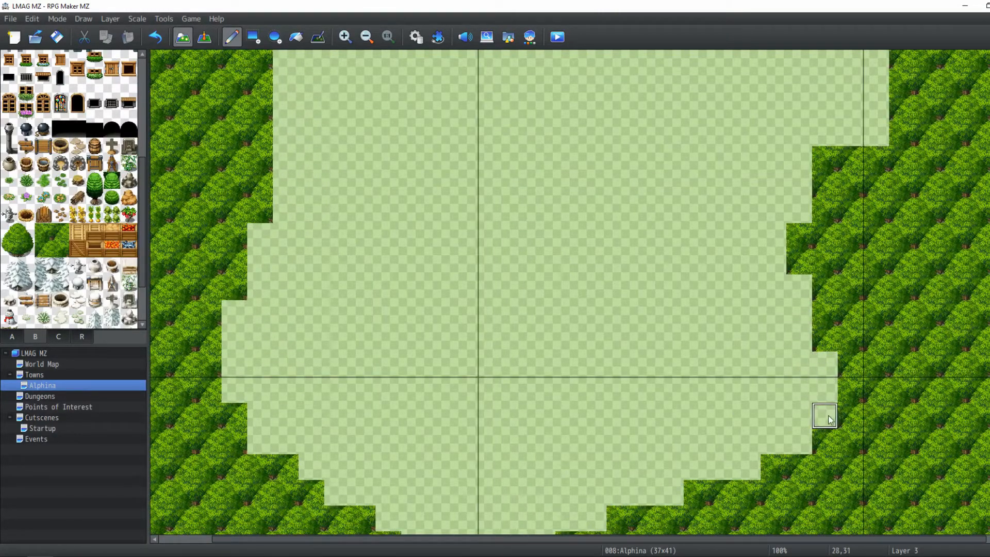
middle_click_drag(803, 418, 754, 450)
middle_click_drag(818, 439, 757, 450)
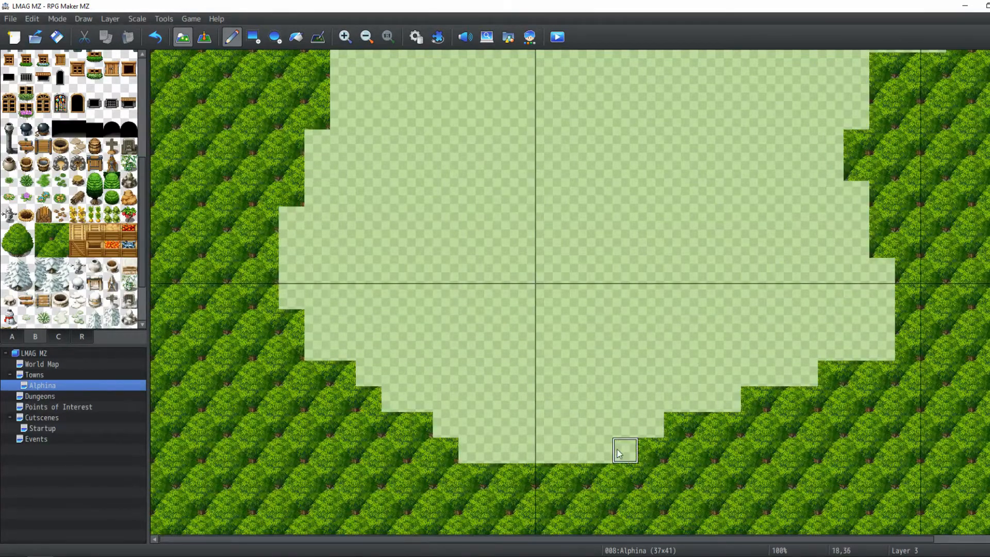
middle_click_drag(666, 422, 553, 442)
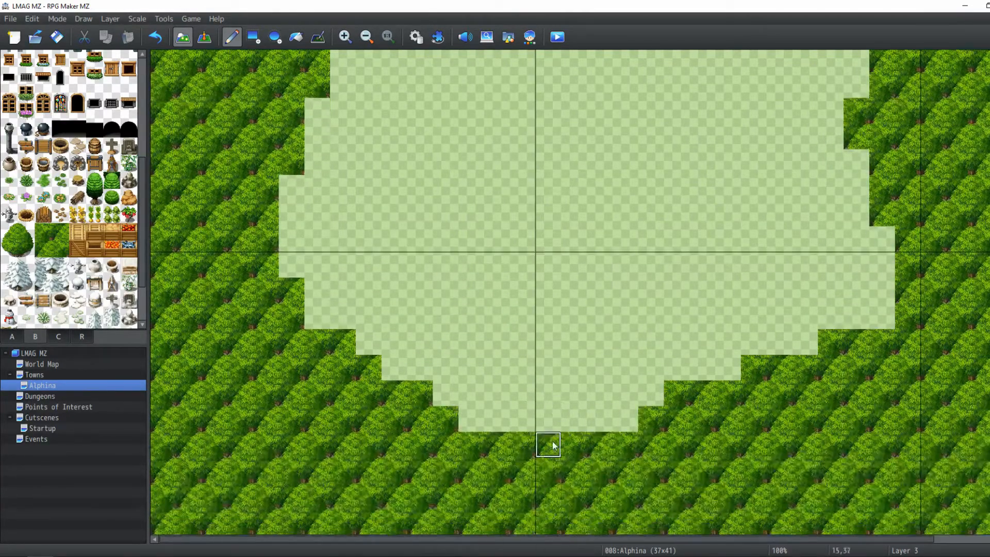
Open an entrance path through the bushes at the bottom centre of the clearing
mouse_move(526, 431)
left_mouse_down()
mouse_move(521, 514)
mouse_move(544, 522)
mouse_move(573, 418)
mouse_move(571, 522)
mouse_move(498, 523)
mouse_move(522, 444)
mouse_move(498, 444)
mouse_move(520, 485)
left_mouse_up()
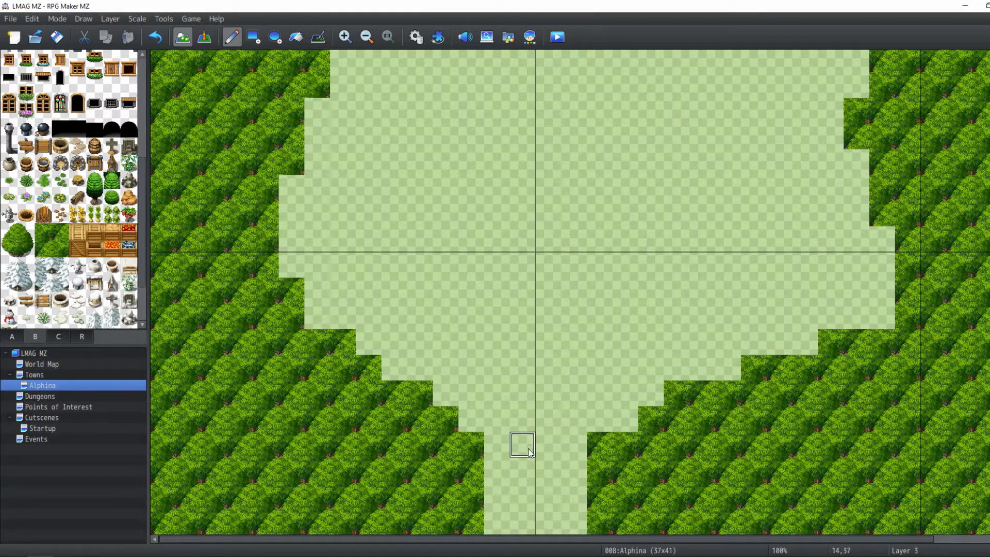
left_click_drag(596, 445, 596, 521)
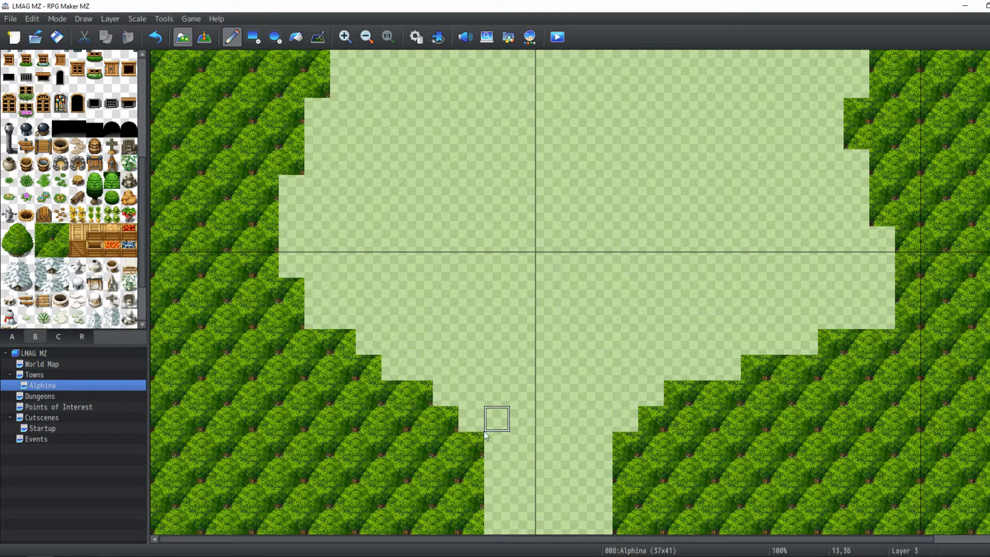
left_click(471, 443)
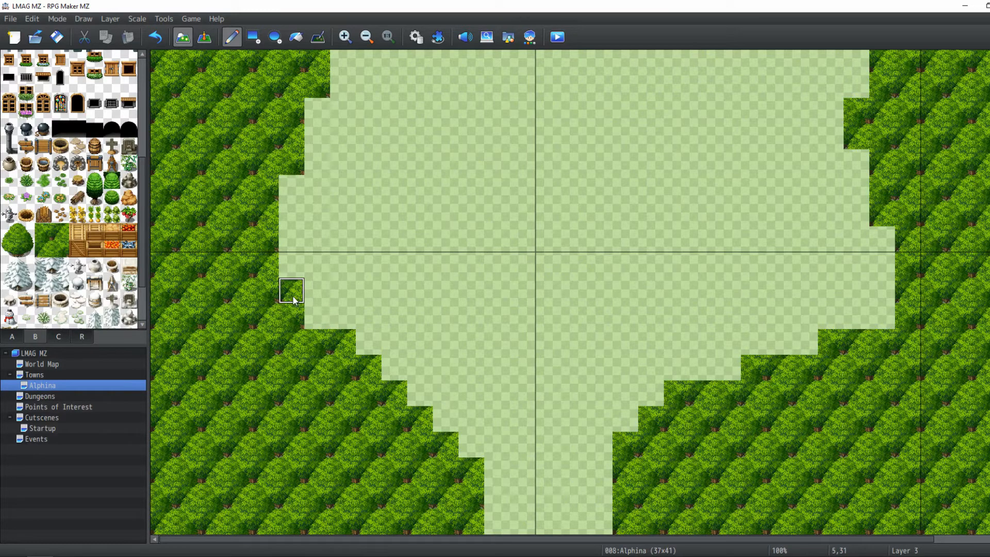
Touch up the clearing's left border with individual bush tiles
left_click(316, 315)
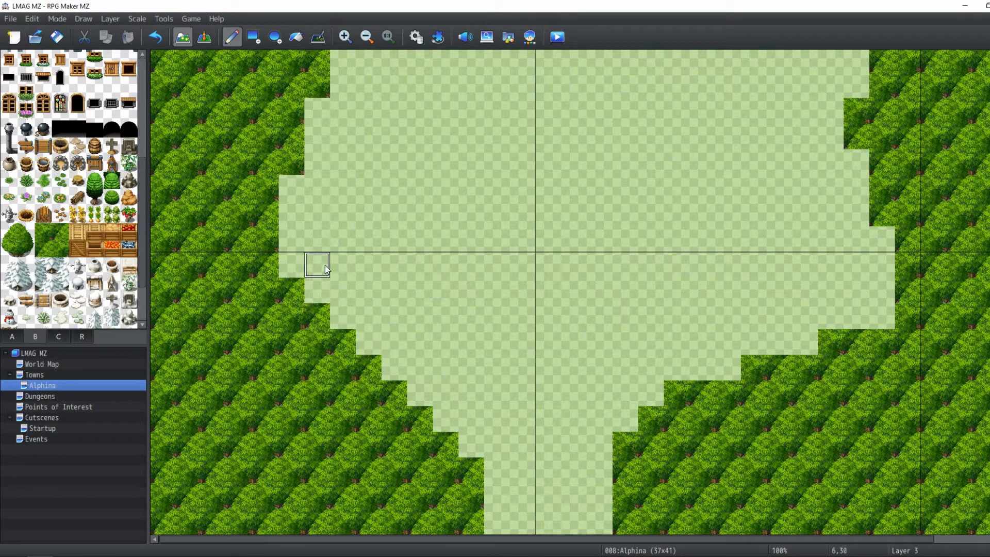
scroll(268, 260, "up", 3)
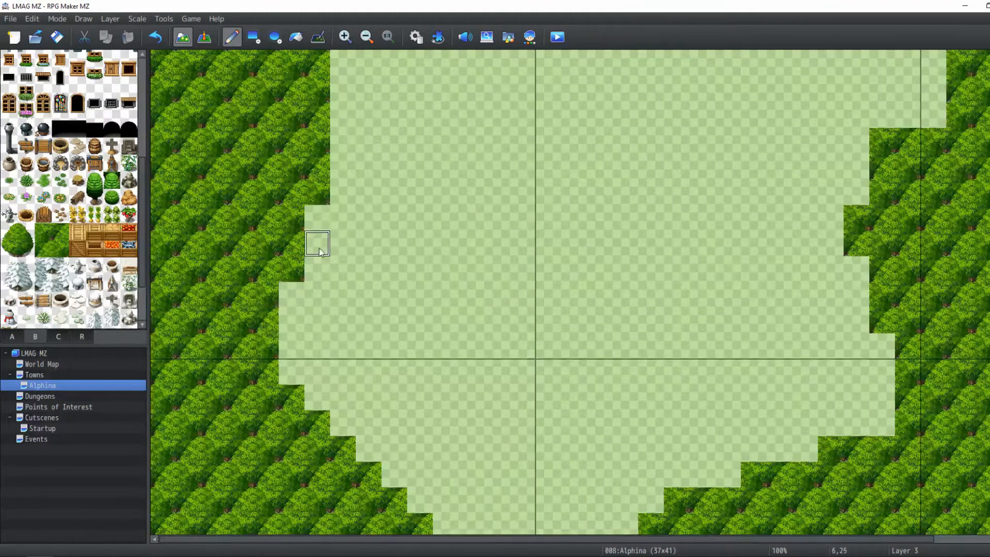
scroll(330, 201, "up", 5)
scroll(336, 203, "up", 2)
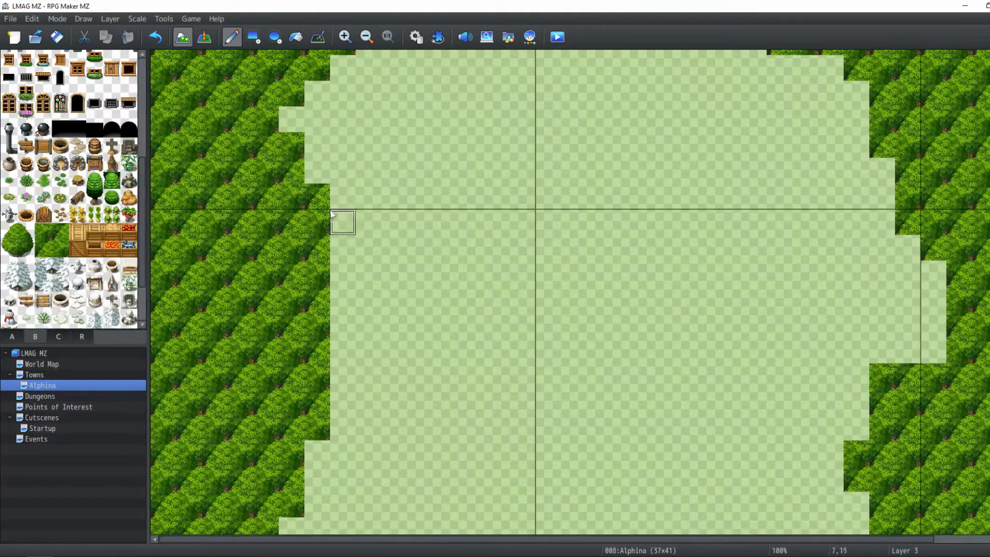
scroll(309, 174, "up", 1)
left_click(304, 177)
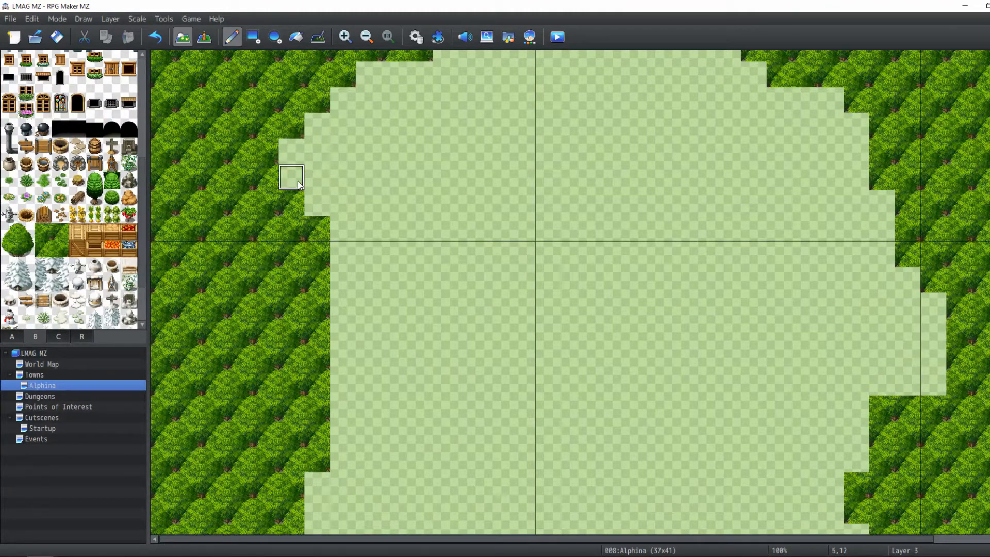
scroll(351, 116, "up", 3)
scroll(471, 209, "up", 1)
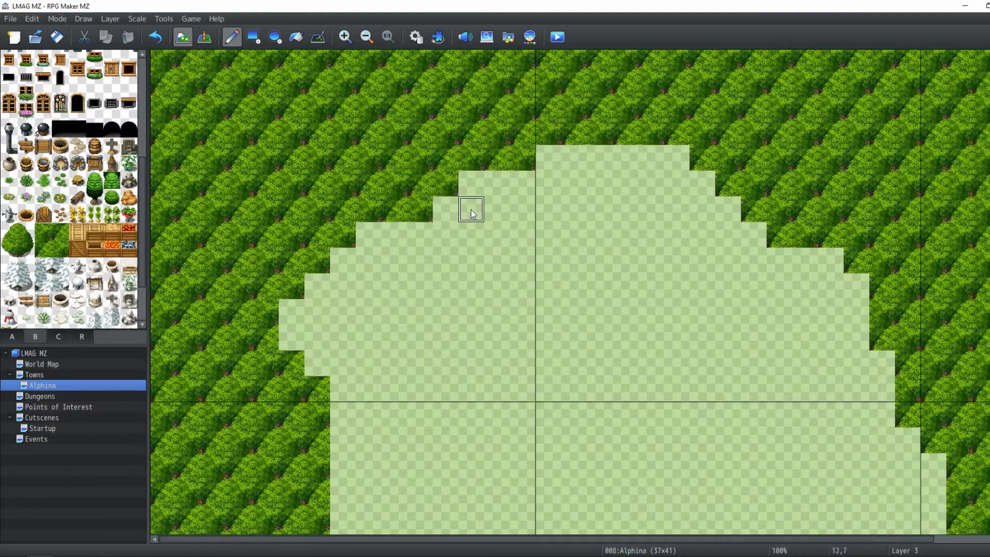
Switch to Layer 3 and paint rounded bush-edge tiles along the clearing's upper-left and top borders
scroll(471, 210, "down", 2)
left_click(108, 19)
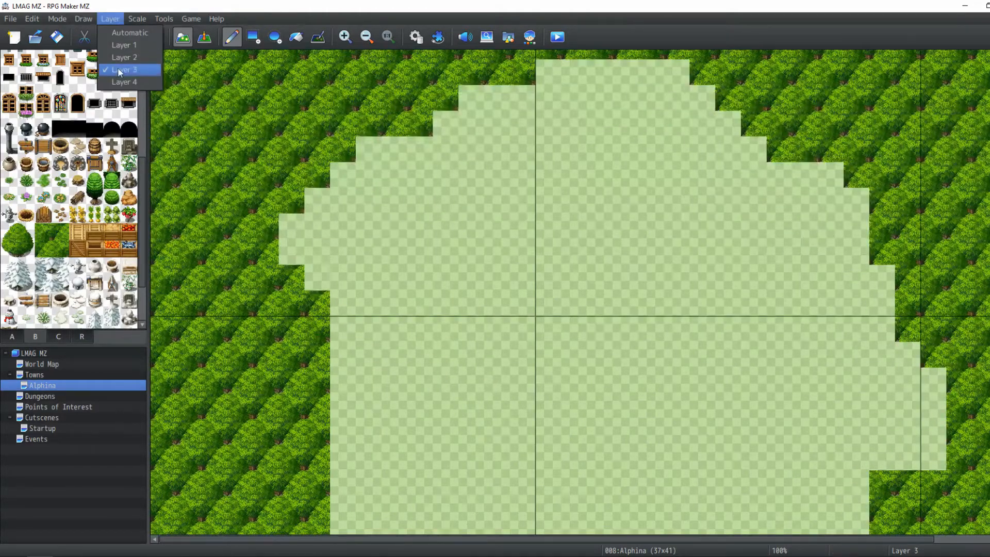
left_click(120, 70)
mouse_move(317, 201)
left_mouse_down()
mouse_move(289, 223)
mouse_move(374, 153)
left_mouse_up()
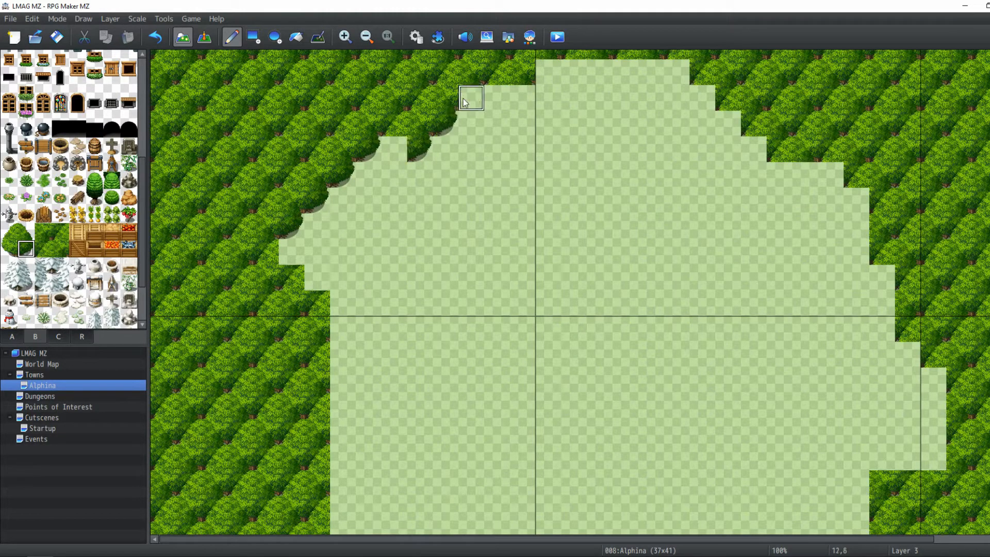
mouse_move(464, 102)
left_mouse_down()
mouse_move(523, 95)
mouse_move(569, 68)
left_mouse_up()
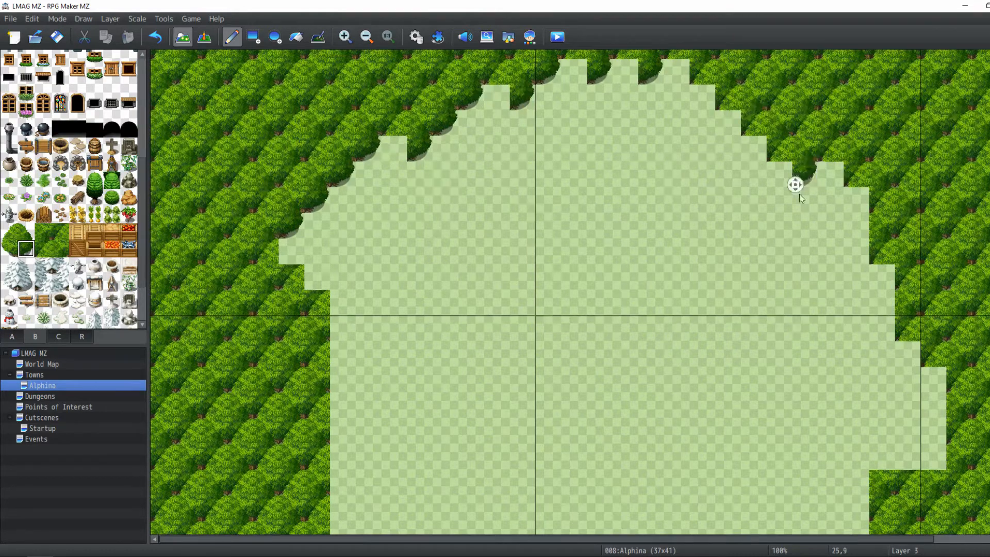
Add rounded bush-edge tiles on Layer 3 down the clearing's left border
scroll(799, 258, "down", 5)
scroll(821, 275, "down", 3)
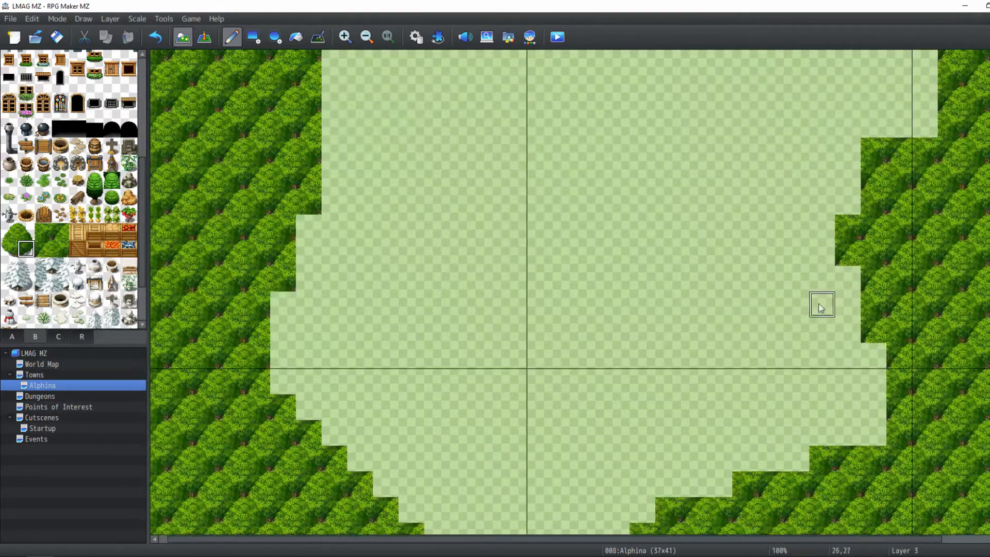
scroll(645, 319, "up", 1)
left_click(290, 272)
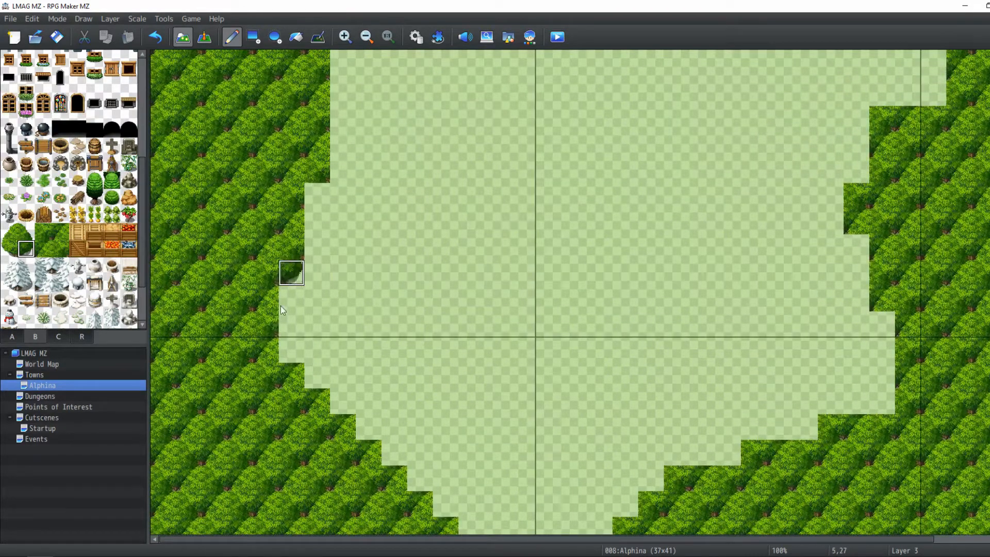
left_click(290, 323)
left_click(317, 247)
left_click(338, 174)
scroll(339, 174, "up", 1)
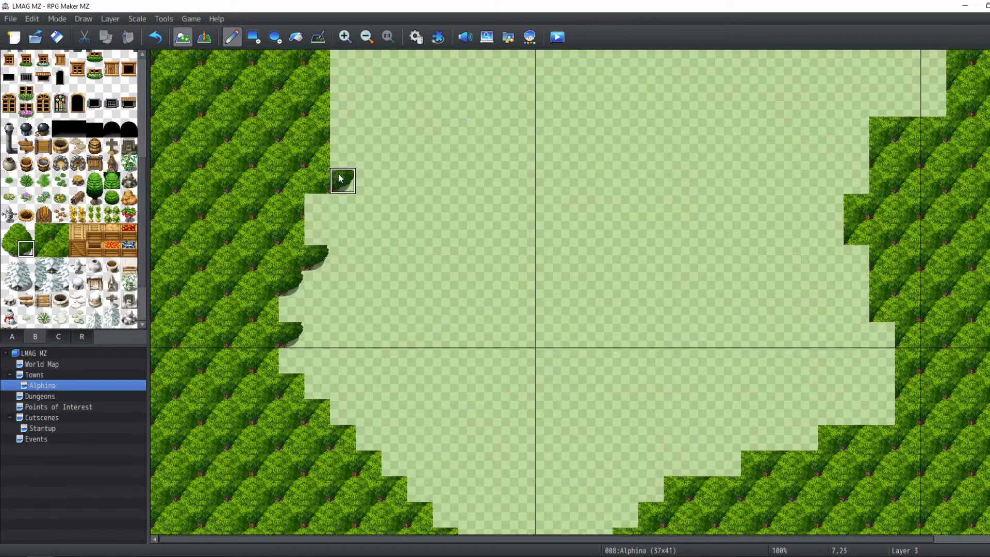
left_click(339, 175)
scroll(340, 178, "up", 1)
left_click(341, 184)
scroll(341, 184, "up", 1)
left_click(317, 314)
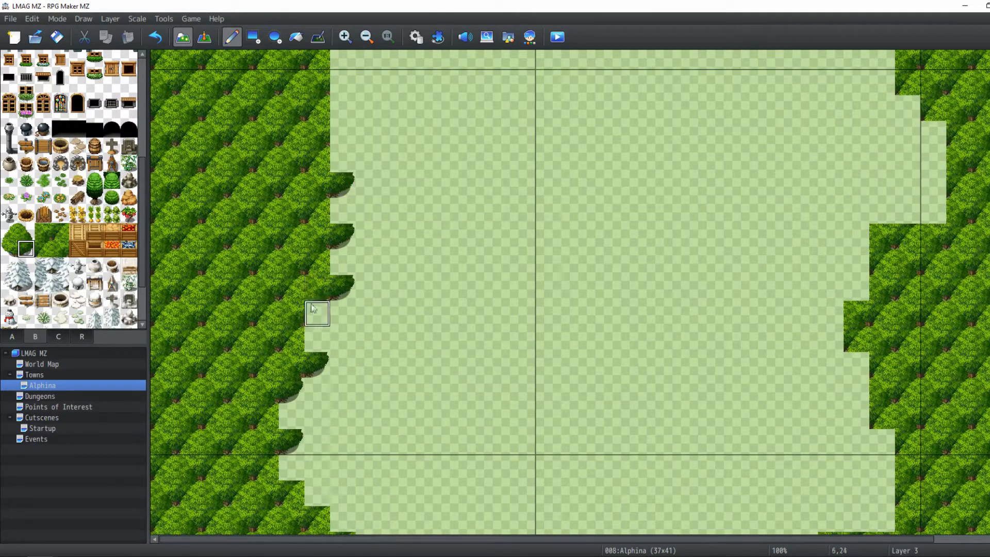
left_click(343, 133)
Pick a different bush tile and round off the bushes along the clearing's top border
scroll(345, 144, "up", 1)
scroll(350, 147, "down", 5)
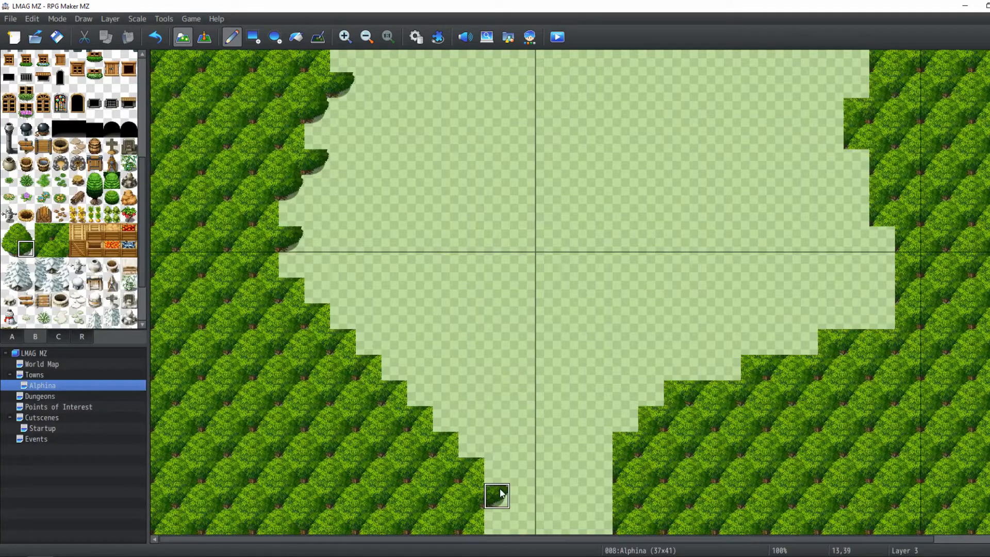
scroll(356, 273, "up", 3)
scroll(363, 277, "up", 7)
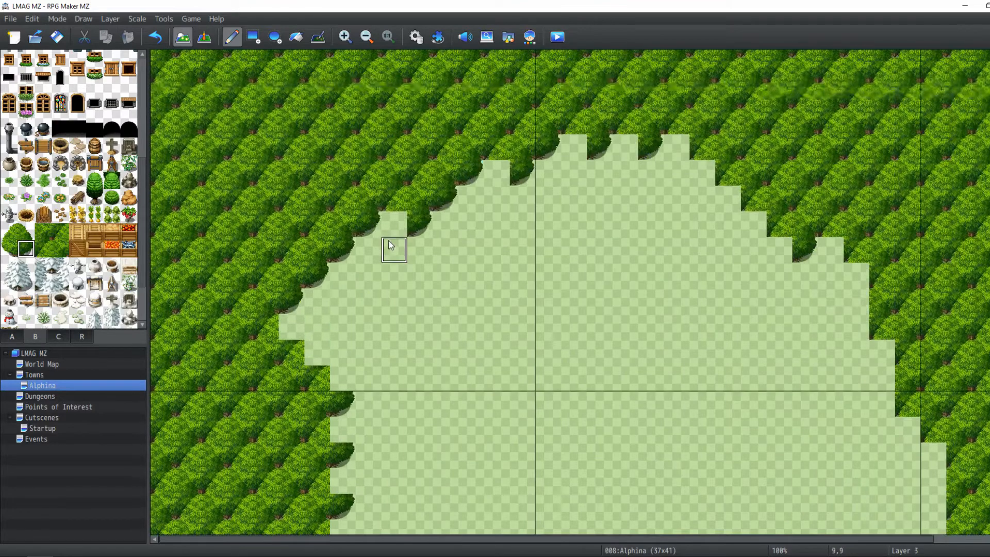
scroll(471, 325, "down", 4)
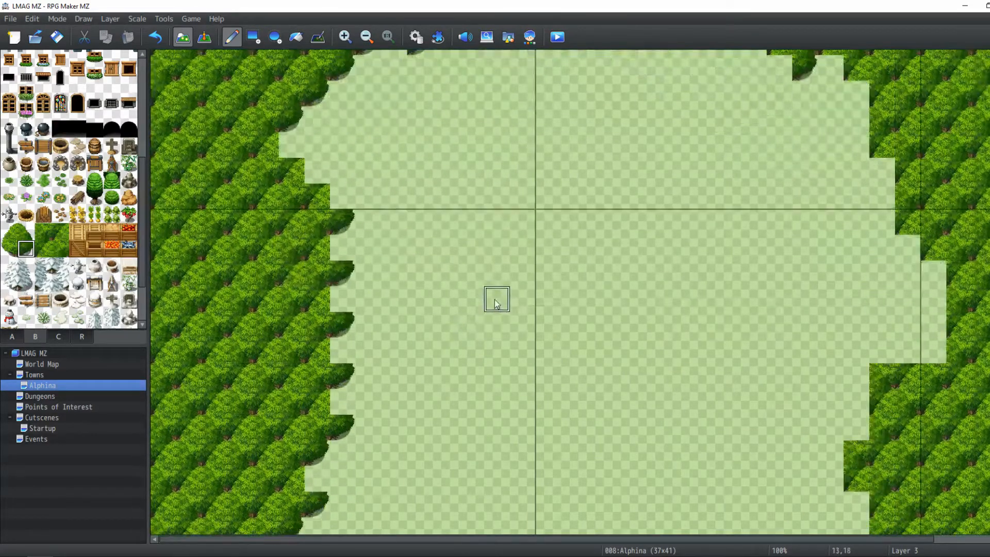
left_click(8, 249)
scroll(379, 164, "up", 3)
left_click(394, 160)
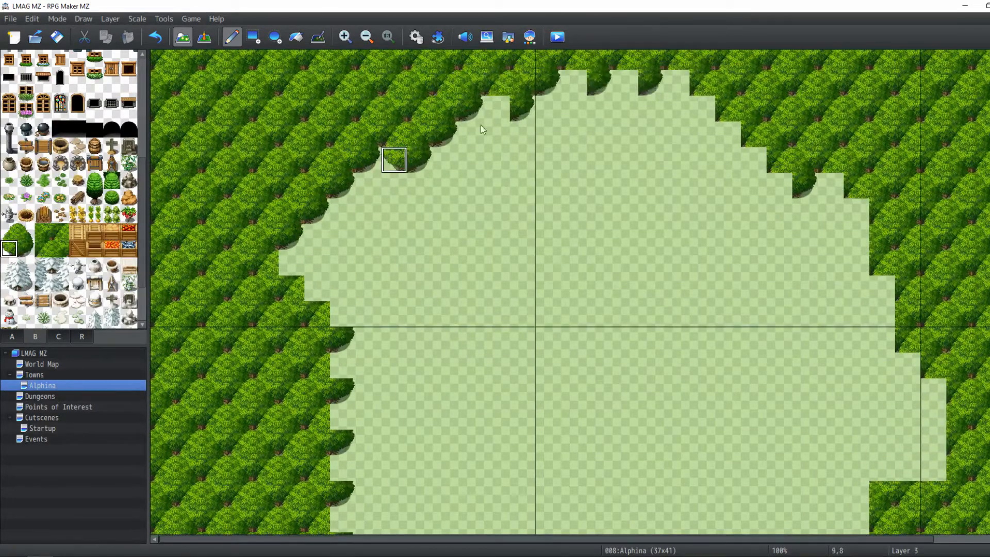
left_click(496, 108)
left_click(573, 83)
left_click(625, 82)
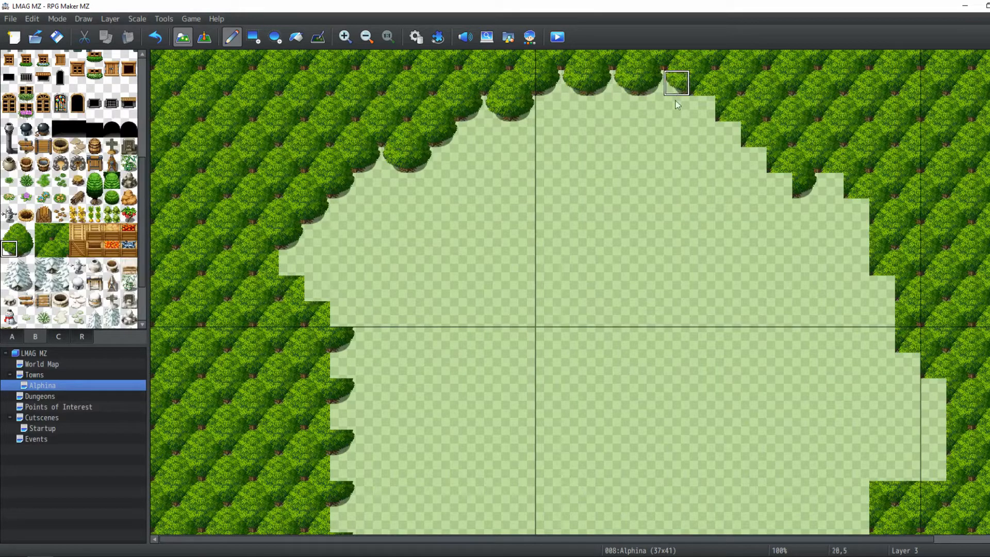
left_click(702, 110)
left_click(754, 161)
left_click(779, 181)
left_click(831, 181)
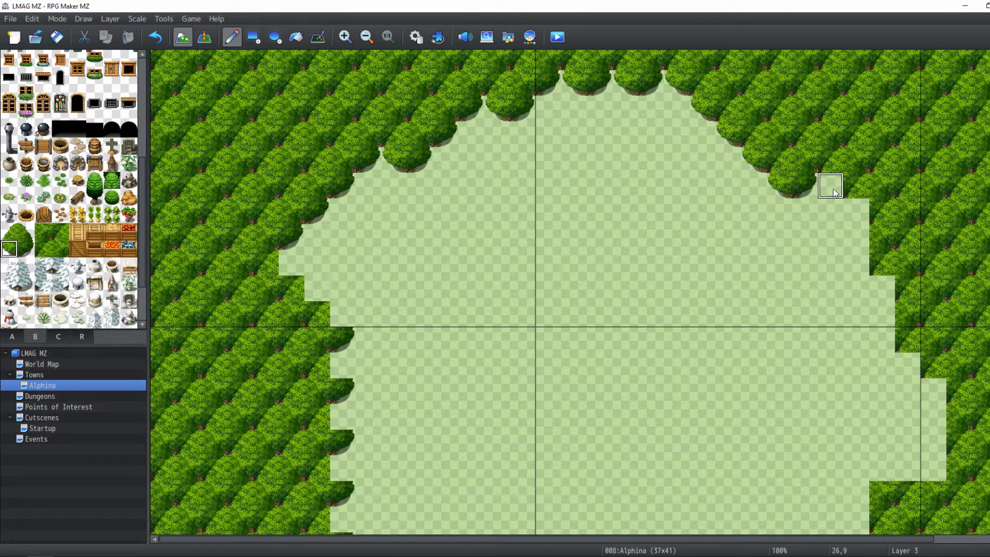
Add rounded bush tiles down the clearing's upper right border
left_click(856, 214)
left_click(858, 266)
mouse_move(858, 272)
left_mouse_down()
mouse_move(880, 283)
mouse_move(883, 338)
mouse_move(928, 396)
left_mouse_up()
scroll(928, 396, "down", 5)
left_click(932, 313)
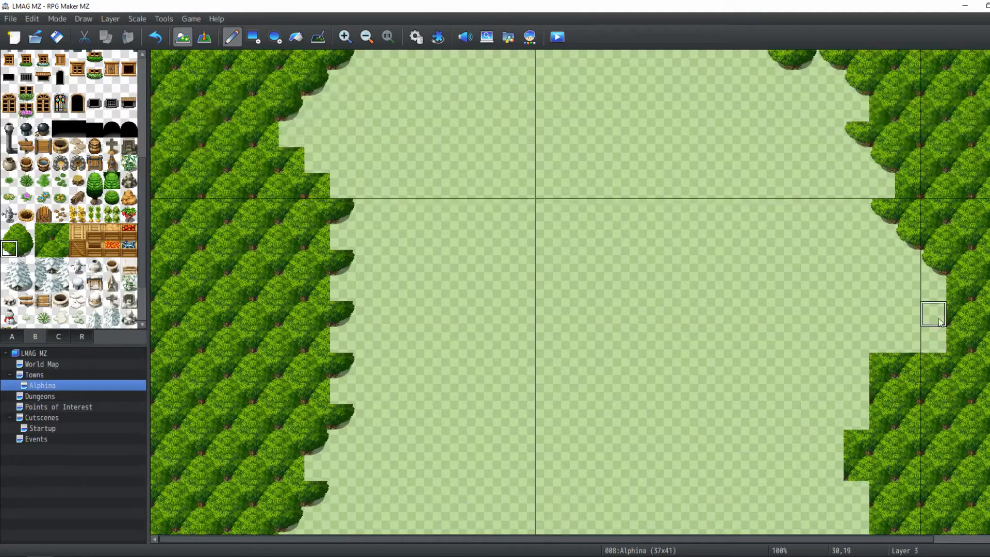
scroll(879, 326, "down", 2)
left_click(856, 335)
scroll(840, 341, "down", 2)
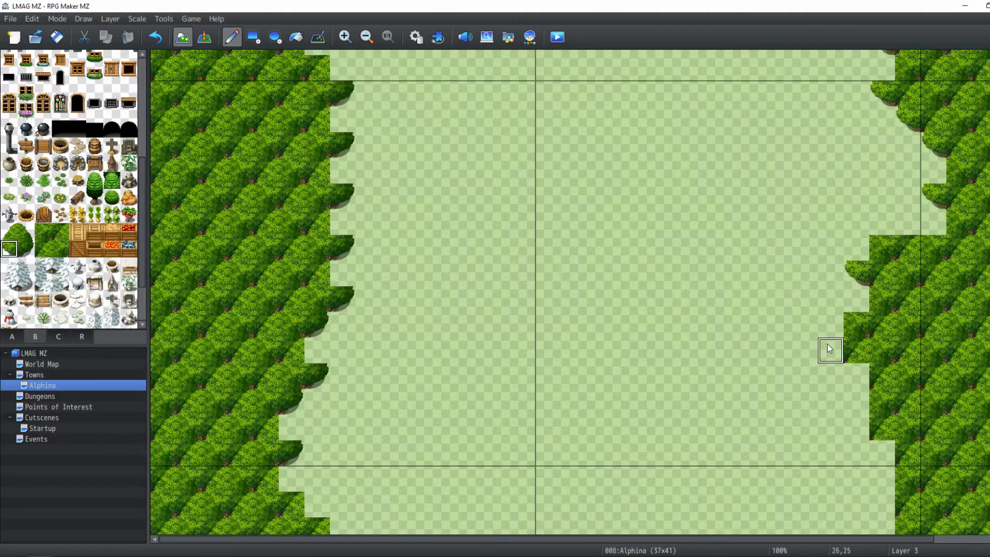
left_click(828, 347)
Round off the bushes at the clearing's lower right corner
scroll(855, 402, "down", 2)
scroll(848, 353, "down", 1)
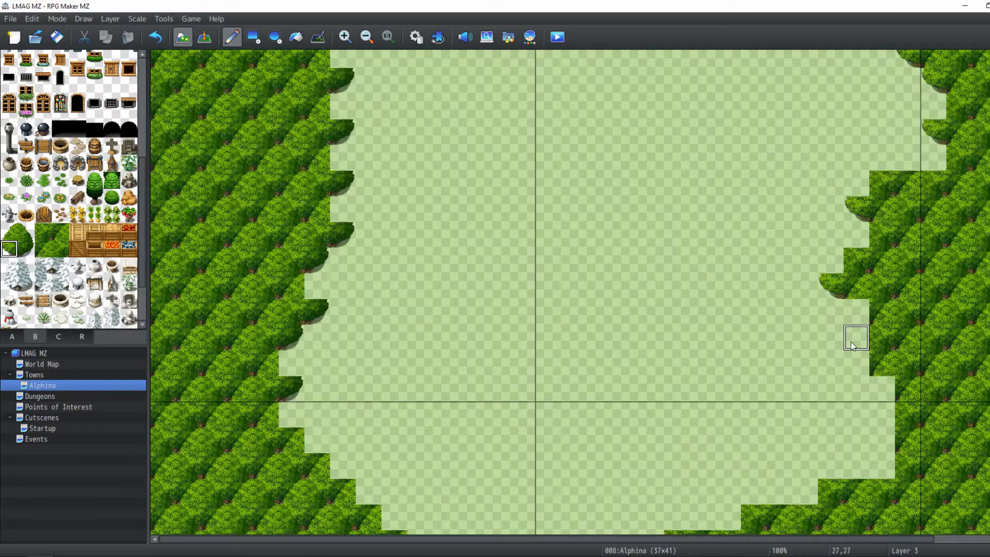
left_click(856, 312)
left_click(856, 361)
left_click(880, 388)
scroll(877, 397, "down", 3)
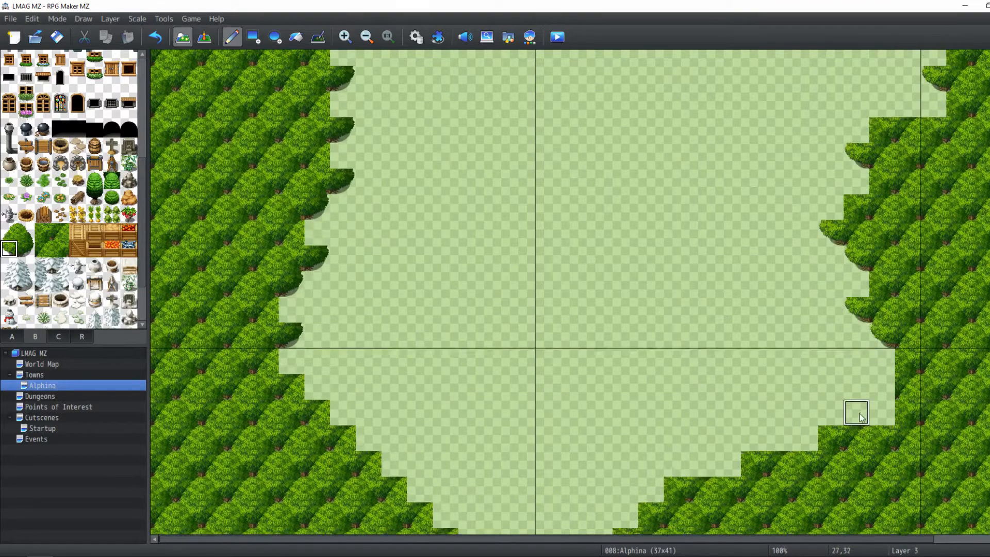
left_click(880, 378)
Add rounded bush tiles on both sides of the entrance path
scroll(623, 438, "down", 4)
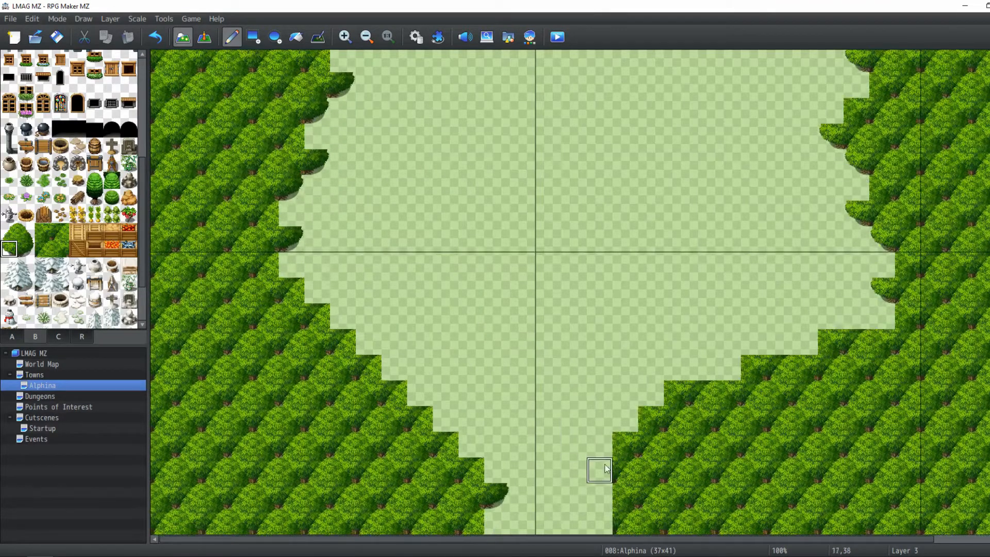
left_click(599, 469)
left_click(599, 521)
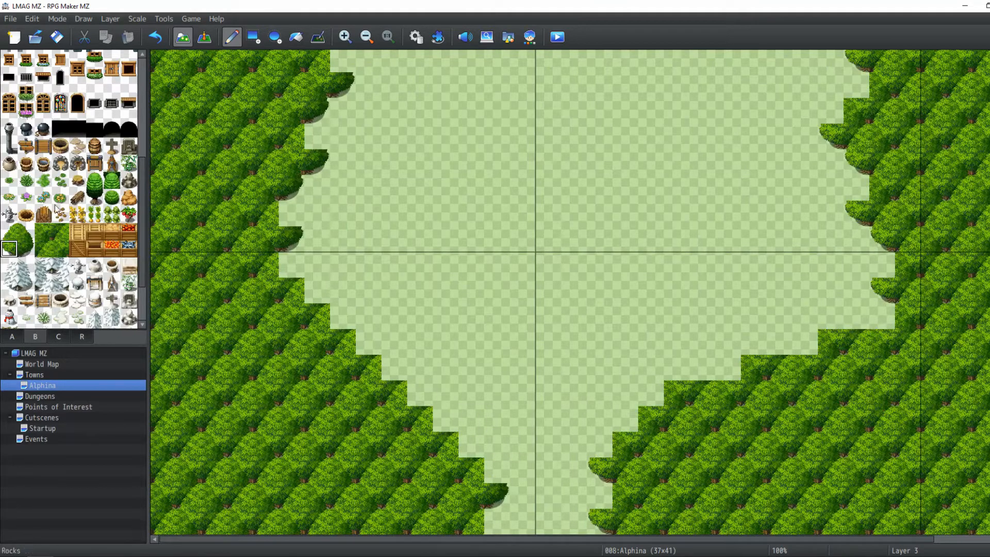
Pick another bush tile, switch to Layer 4, and place it along the clearing's lower-left diagonal border and path edge
left_click(21, 236)
left_click(101, 18)
left_click(113, 84)
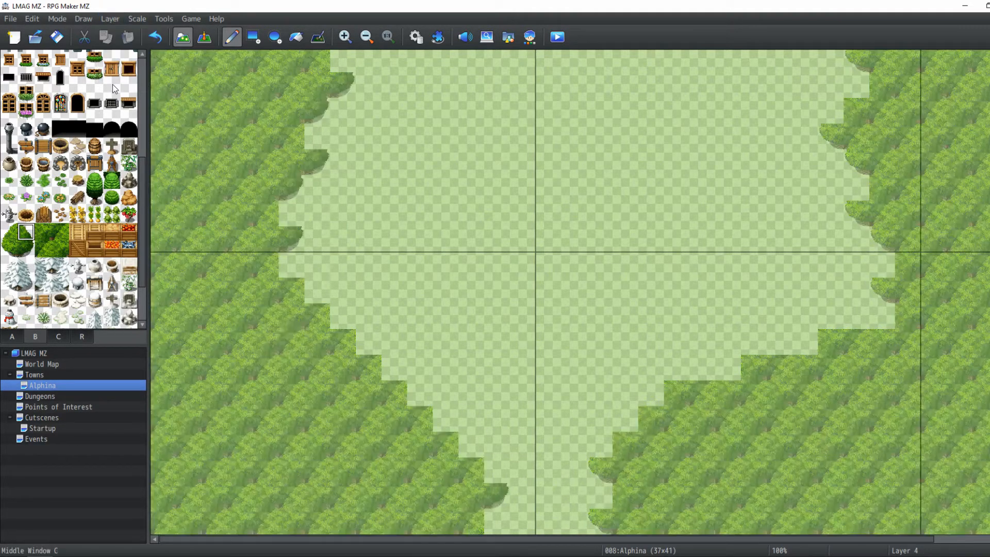
left_click(498, 477)
left_click(496, 519)
left_click(445, 420)
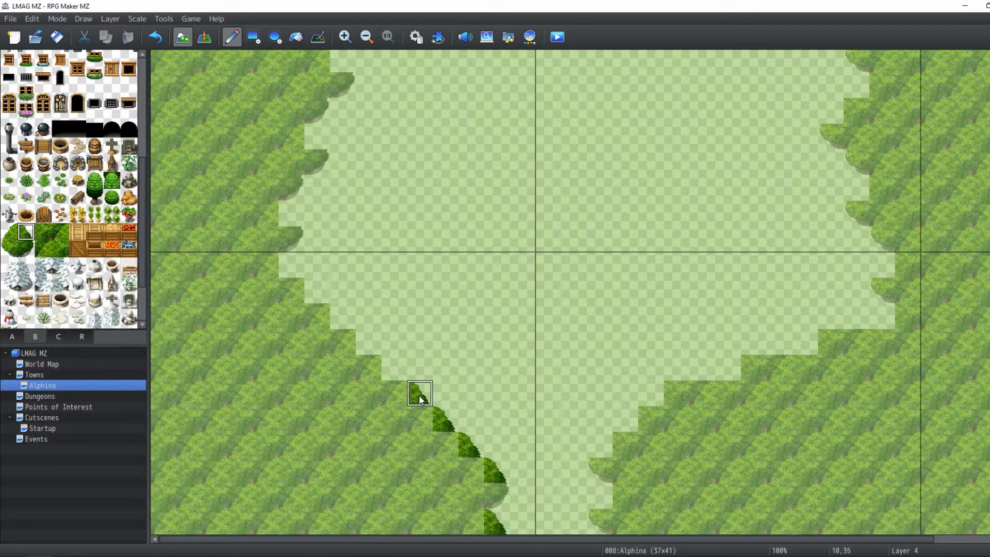
left_click(417, 394)
left_click(394, 367)
left_click(367, 339)
left_click(338, 320)
left_click(304, 282)
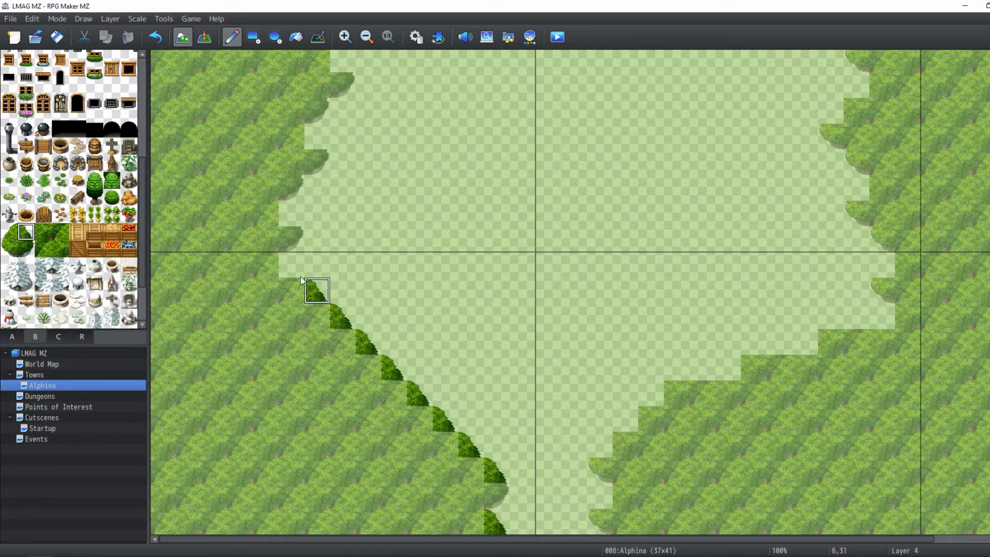
left_click(282, 212)
left_click(318, 162)
Place more Layer 4 bush tiles up the clearing's left border
scroll(394, 184, "up", 3)
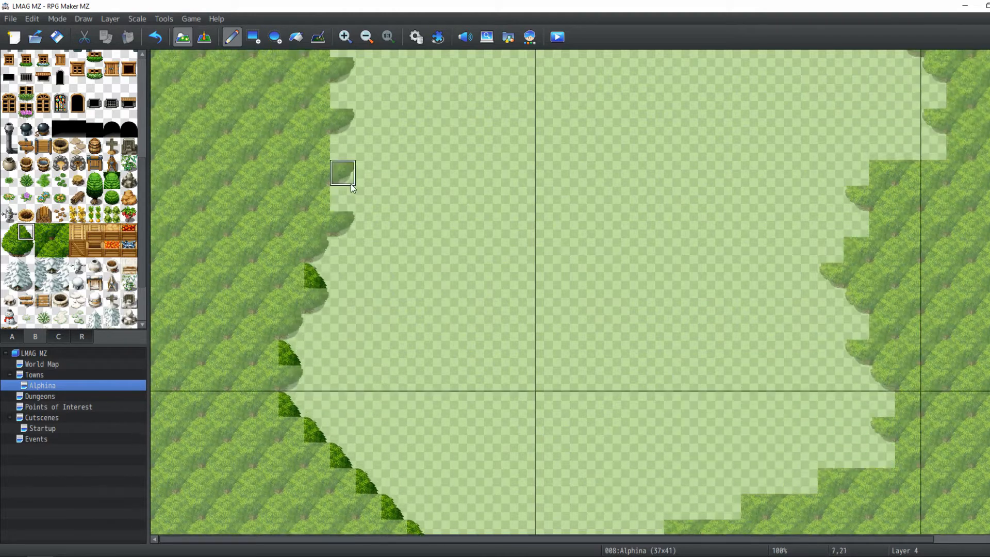
left_click(343, 202)
left_click(343, 149)
left_click(341, 97)
scroll(338, 105, "up", 2)
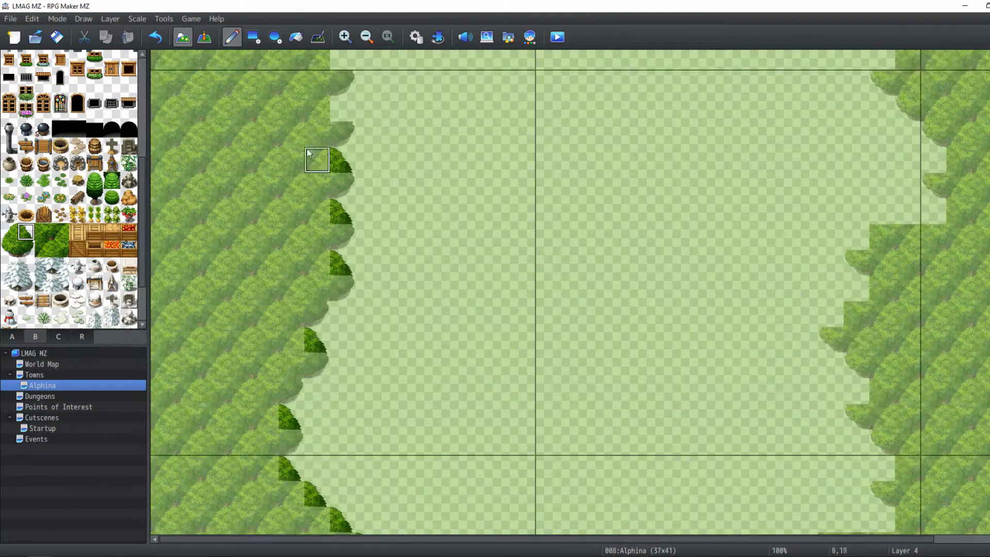
left_click(341, 163)
left_click(338, 113)
scroll(336, 116, "up", 1)
scroll(330, 150, "up", 1)
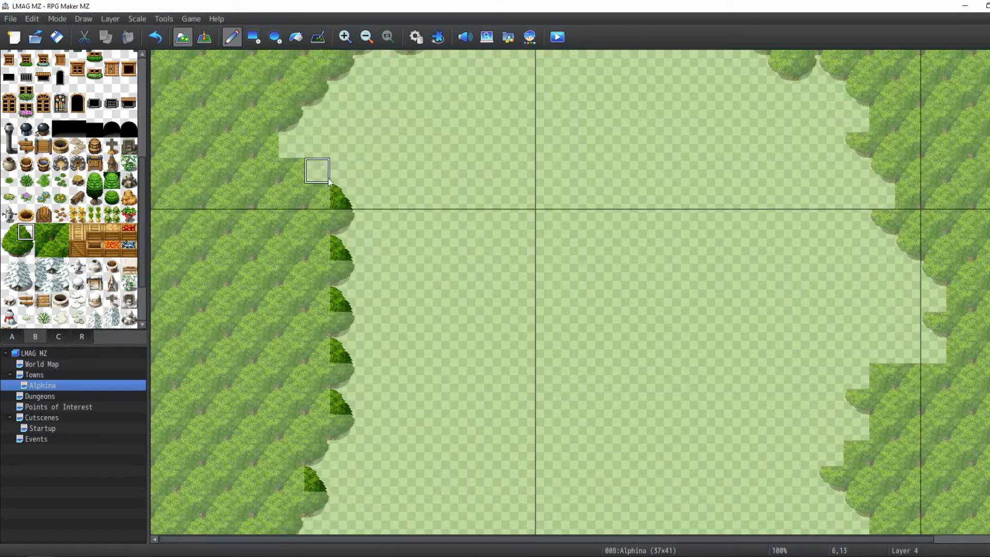
left_click(318, 171)
left_click(292, 147)
Place Layer 4 bush tiles along the clearing's right and lower-right stepped border
scroll(366, 194, "up", 3)
scroll(522, 238, "right", 1)
scroll(645, 294, "down", 3)
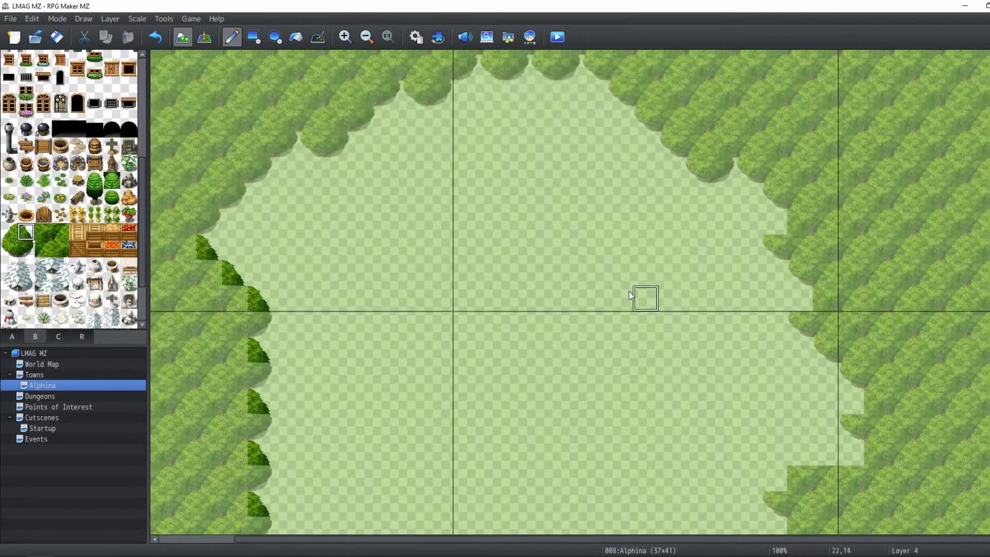
left_click(824, 317)
scroll(797, 299, "down", 3)
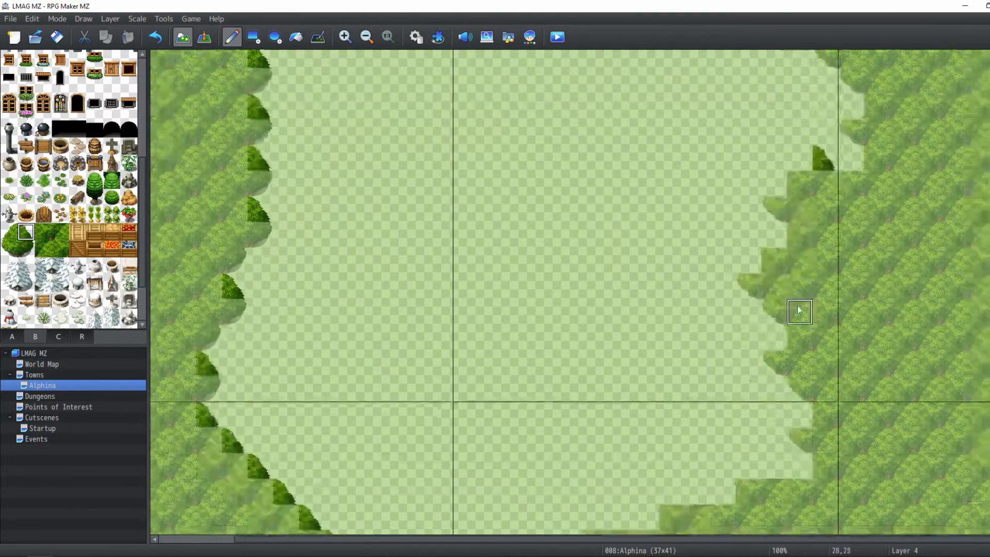
left_click(772, 391)
left_click(697, 418)
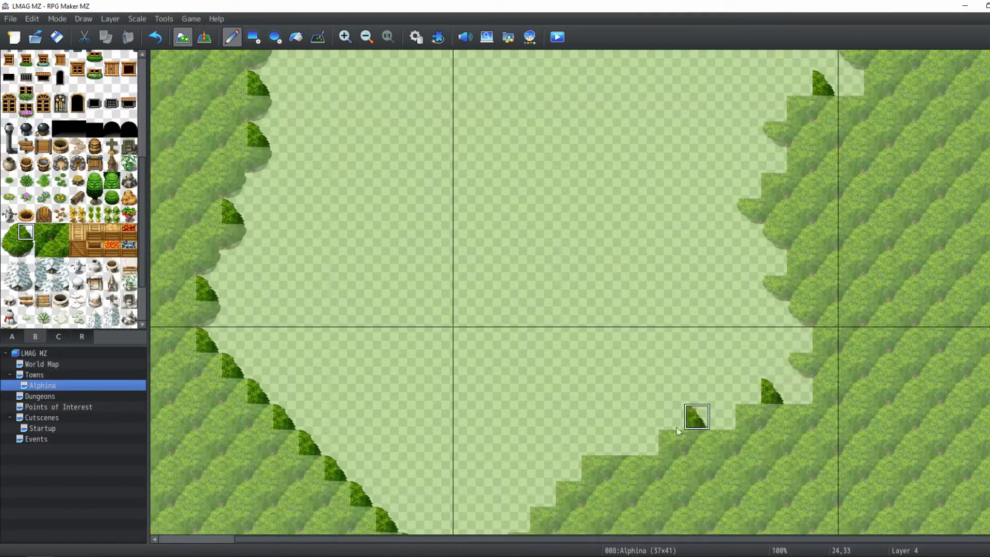
left_click(619, 443)
scroll(621, 446, "down", 1)
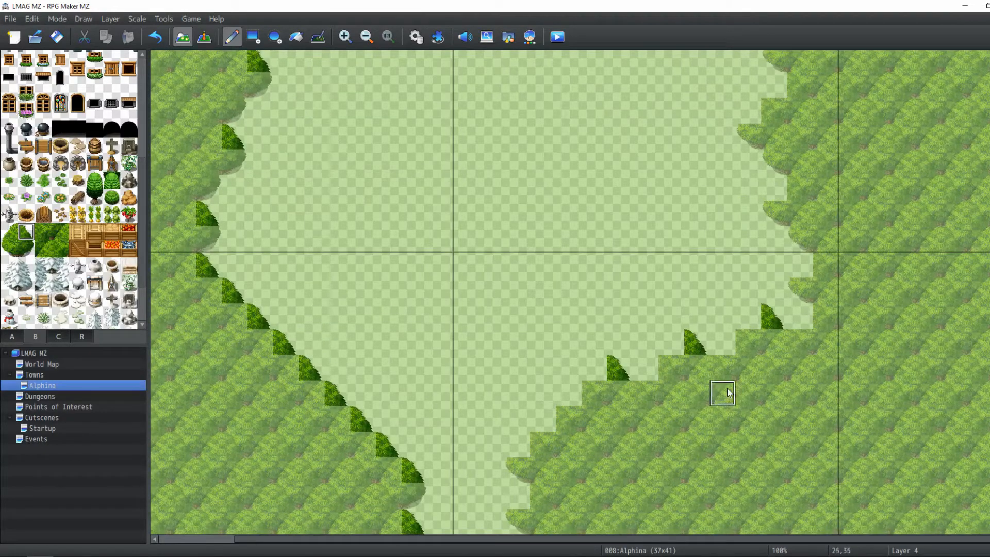
scroll(753, 252, "up", 2)
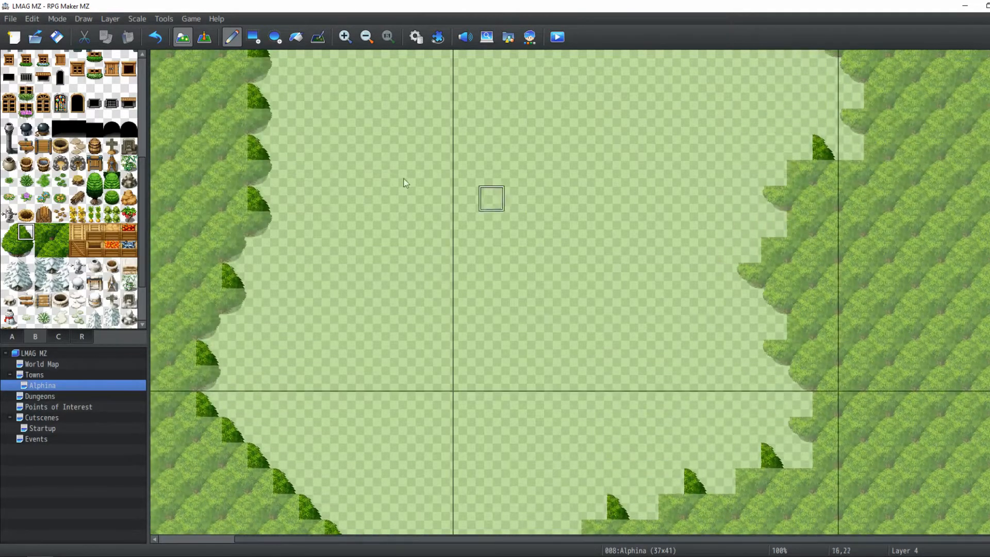
Pick a rounded bush tile and place it along the right border and the lower-right corner steps
left_click(9, 231)
left_click(850, 147)
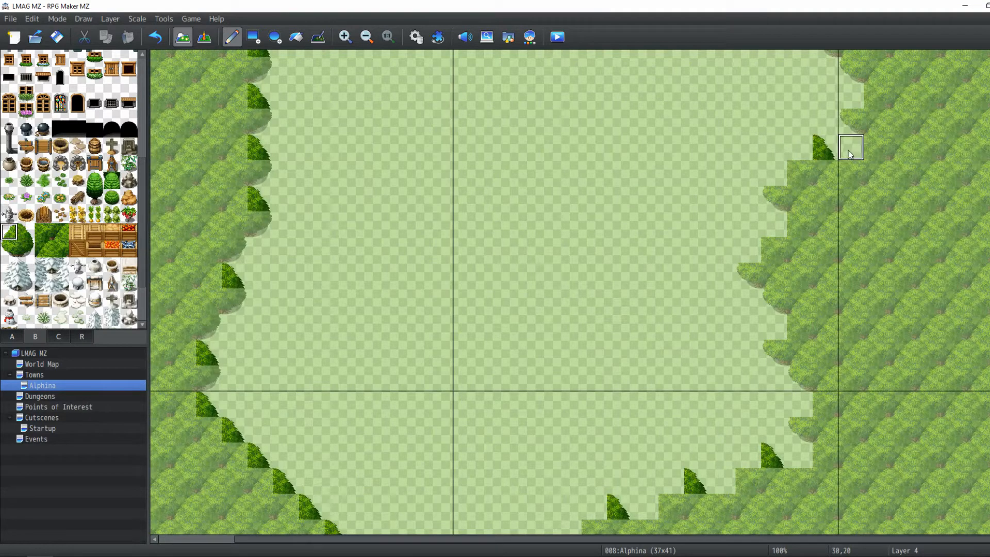
left_click(799, 147)
left_click(773, 173)
left_click(774, 225)
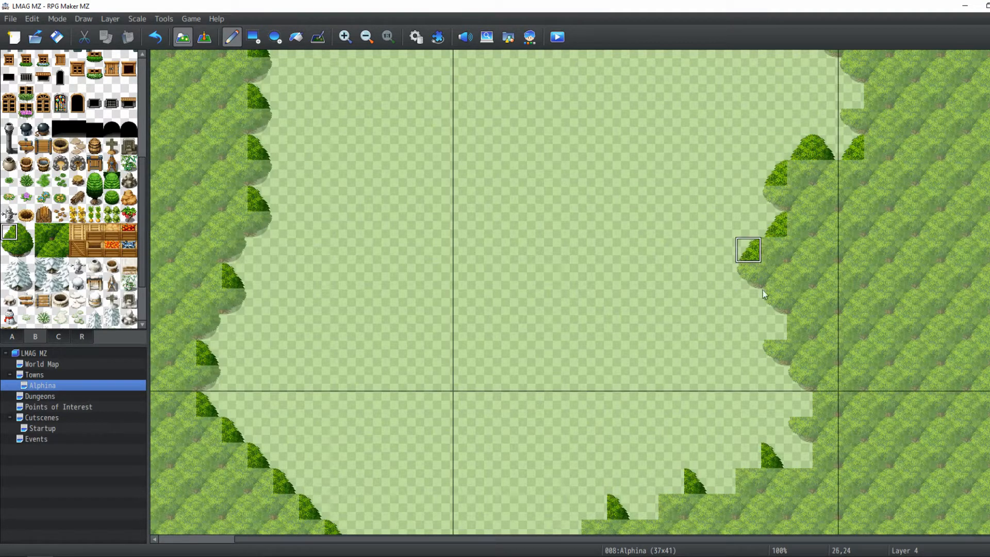
left_click(775, 328)
left_click(800, 404)
left_click(800, 456)
left_click(749, 455)
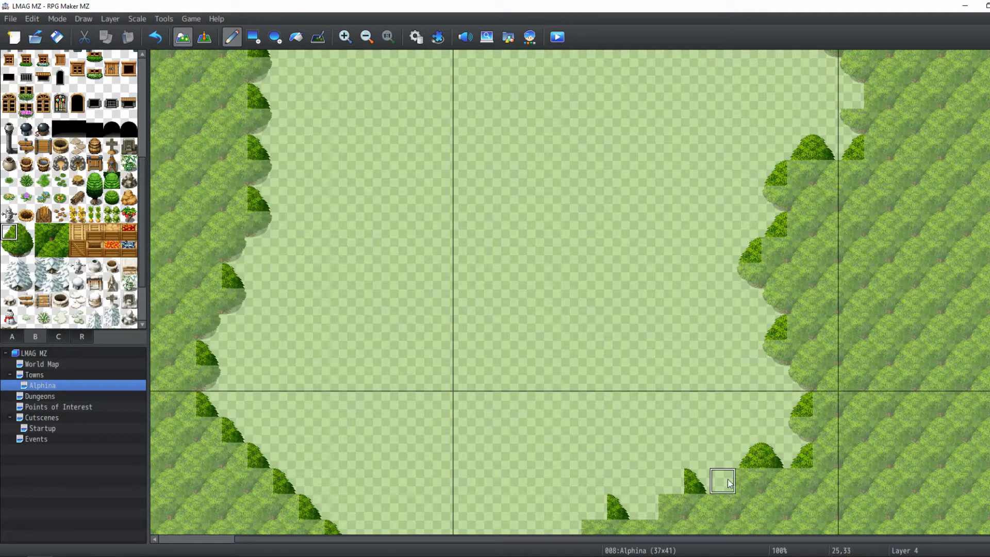
left_click(722, 481)
left_click(671, 481)
Continue placing rounded bush tiles down the lower-right diagonal toward the entrance path
scroll(647, 422, "down", 3)
left_click(645, 367)
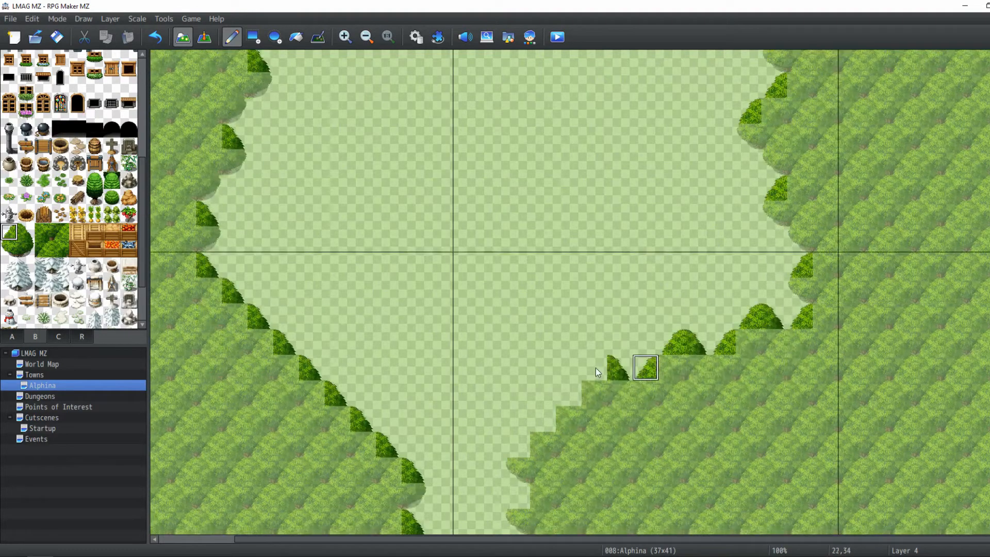
left_click(570, 401)
left_click(542, 417)
left_click(518, 444)
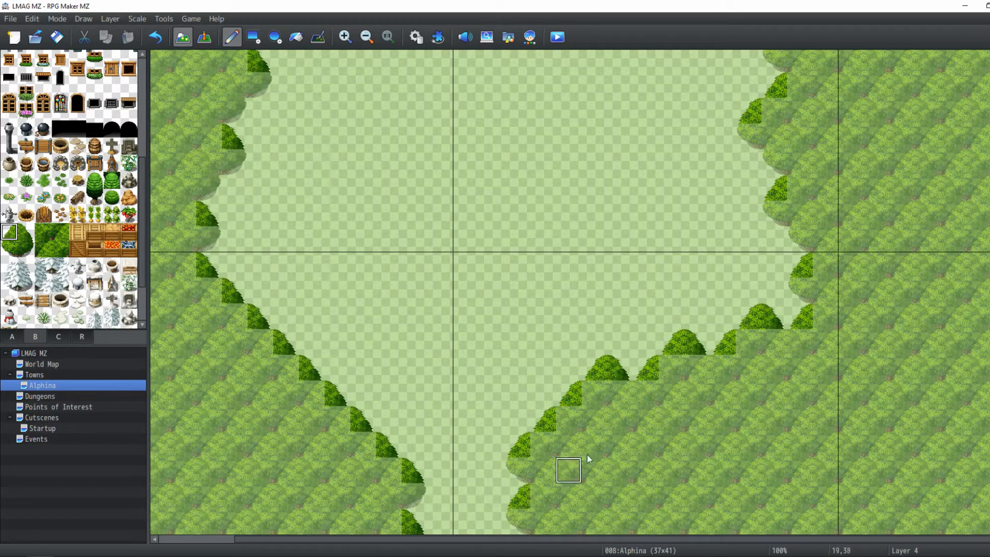
scroll(884, 237, "up", 5)
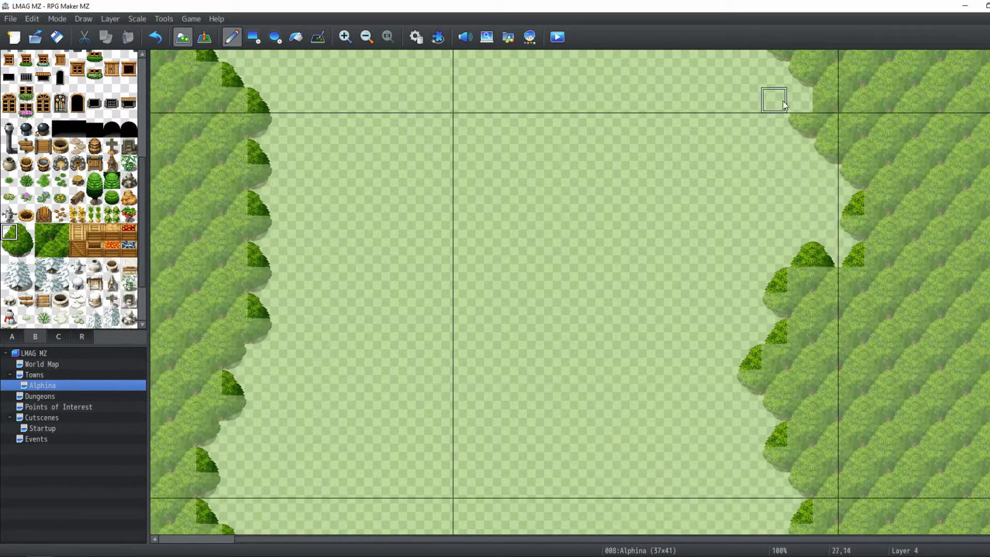
scroll(783, 104, "up", 3)
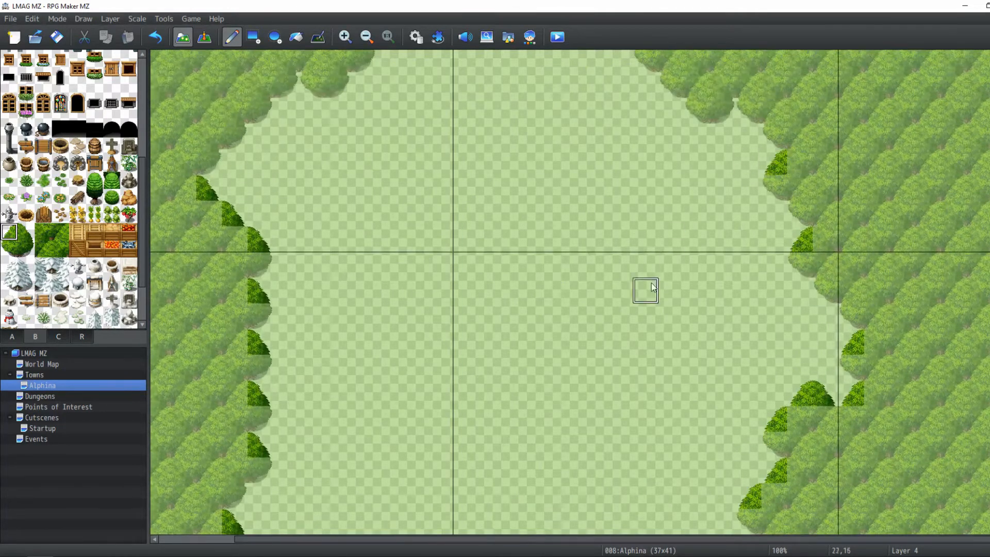
mouse_move(650, 283)
middle_mouse_down()
mouse_move(614, 175)
mouse_move(624, 191)
middle_mouse_up()
mouse_move(639, 224)
middle_mouse_down()
mouse_move(562, 444)
mouse_move(560, 436)
middle_mouse_up()
mouse_move(542, 294)
middle_mouse_down()
mouse_move(527, 332)
mouse_move(587, 393)
mouse_move(671, 395)
middle_mouse_up()
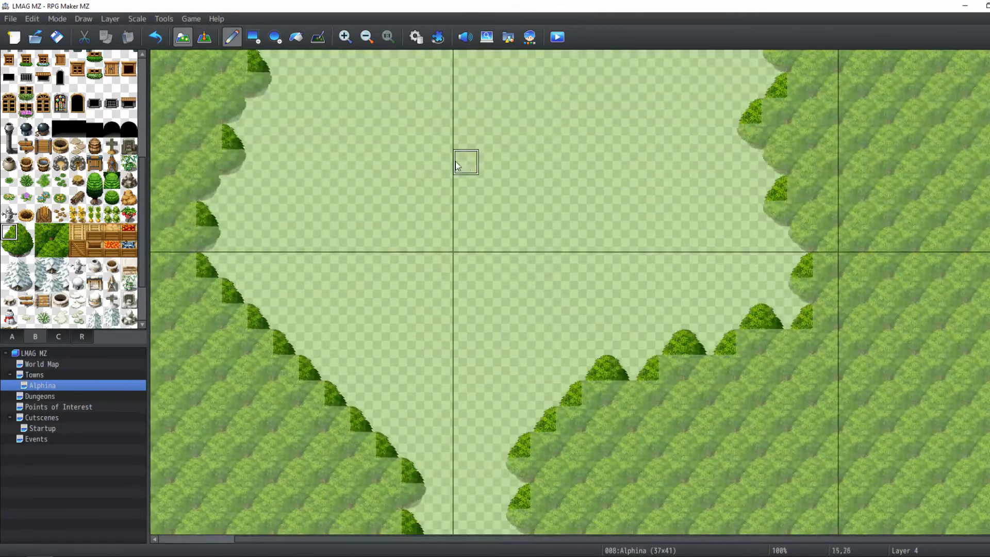
Switch to Layer 1 and draw a vertical dirt path up from the clearing's bottom entrance with the Rectangle tool
left_click(364, 40)
left_click(108, 18)
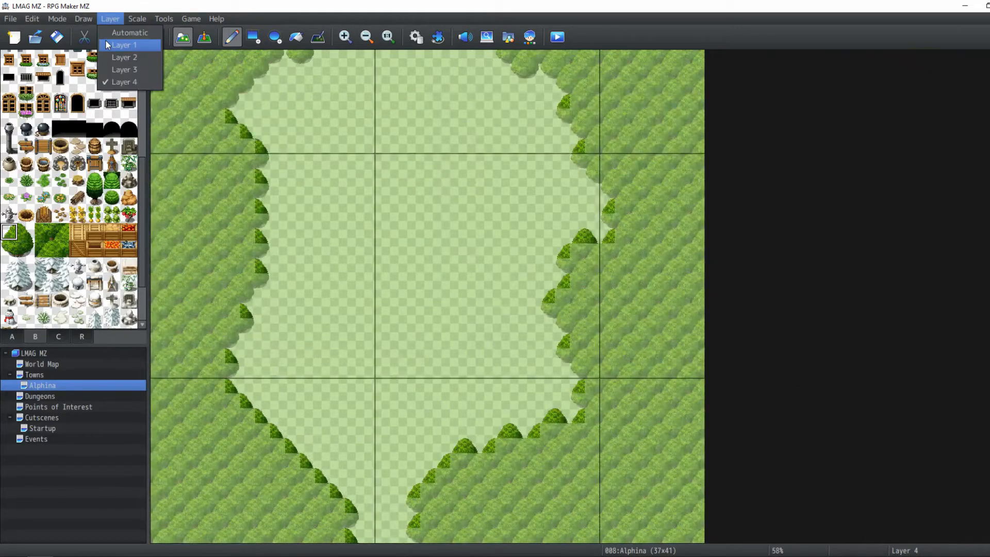
left_click(106, 45)
left_click(11, 335)
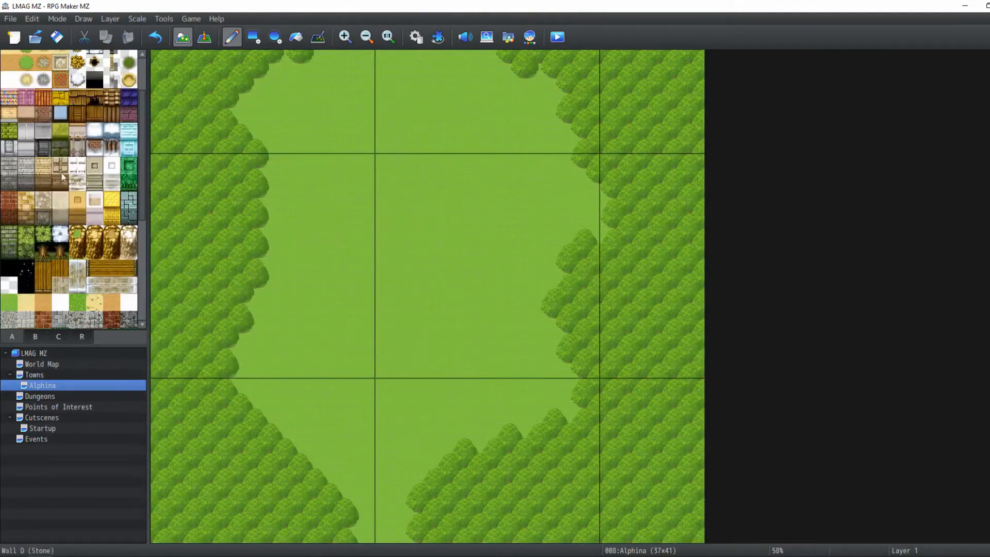
scroll(26, 99, "up", 5)
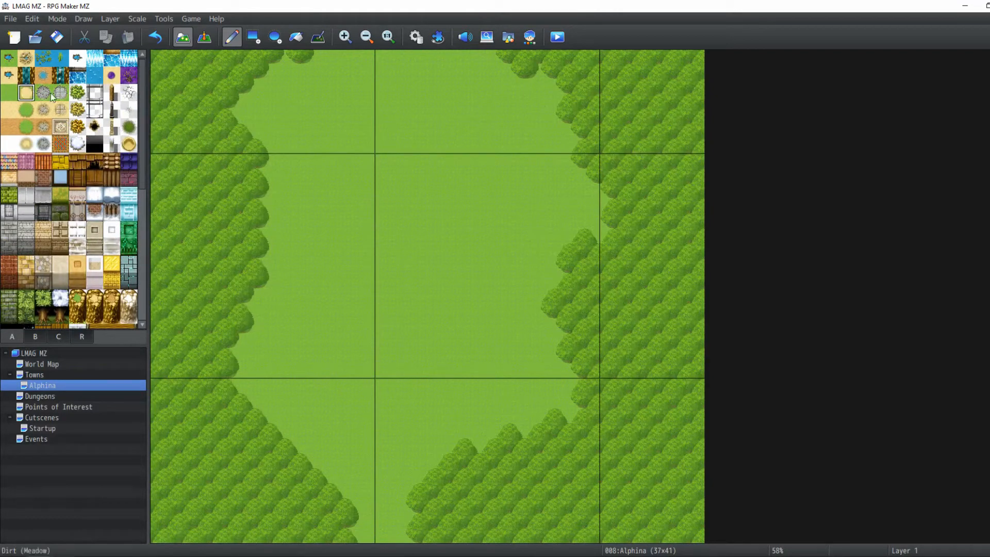
left_click(253, 37)
mouse_move(380, 520)
left_mouse_down()
mouse_move(370, 538)
mouse_move(396, 517)
left_mouse_up()
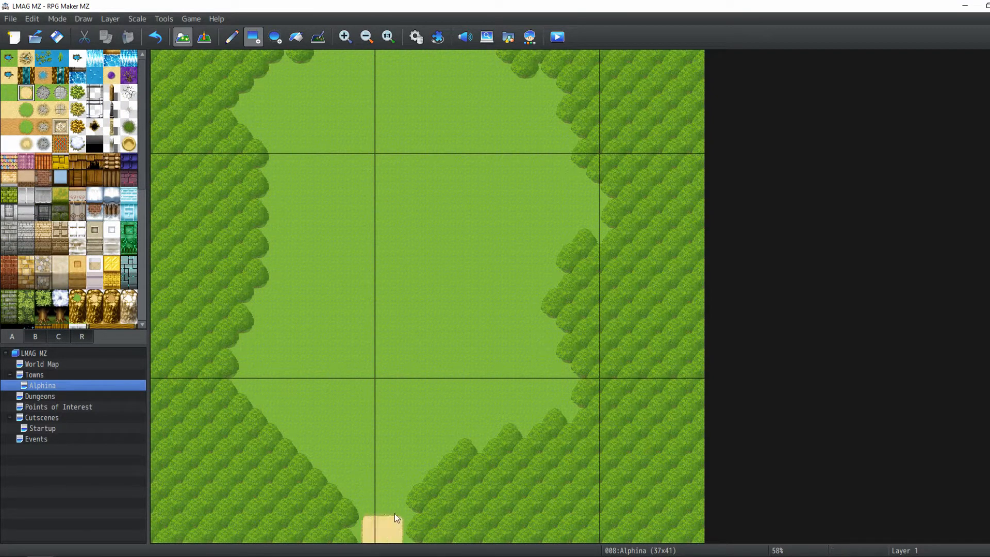
mouse_move(397, 467)
left_mouse_down()
mouse_move(417, 384)
mouse_move(400, 397)
left_mouse_up()
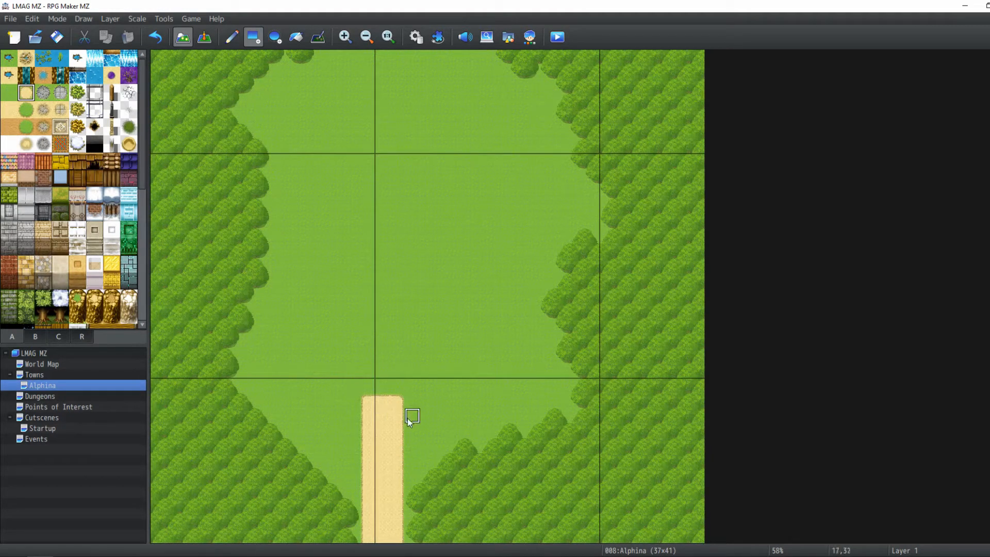
Paint dirt path branches to the left and right of the central path and extend it further north
left_click_drag(418, 432, 517, 386)
key("ctrl+z")
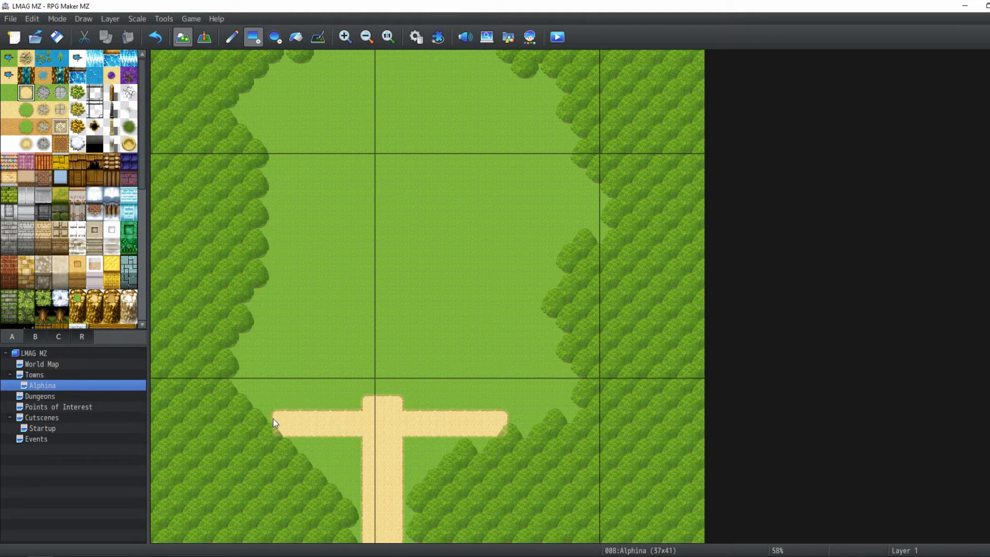
left_click_drag(273, 419, 366, 406)
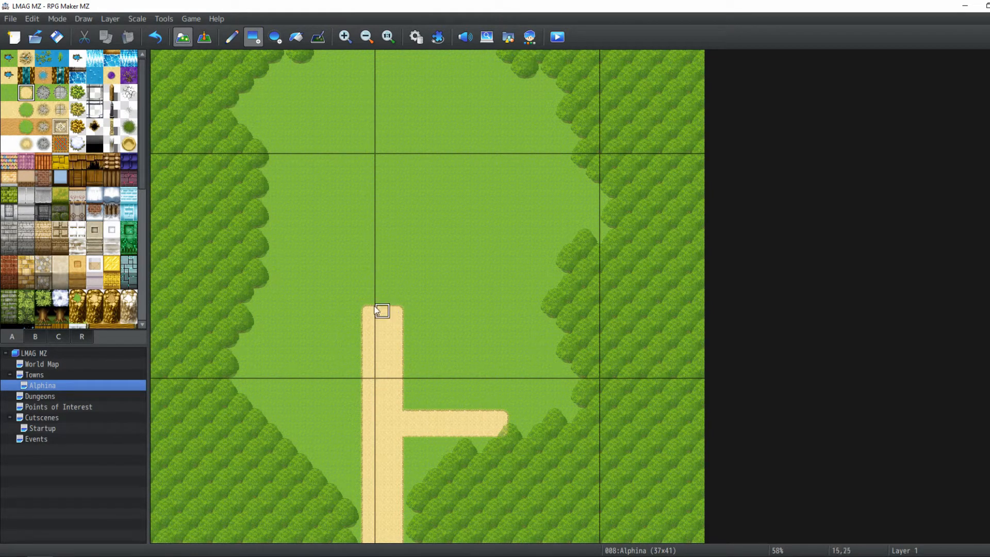
left_click_drag(354, 432, 279, 416)
key("ctrl+z")
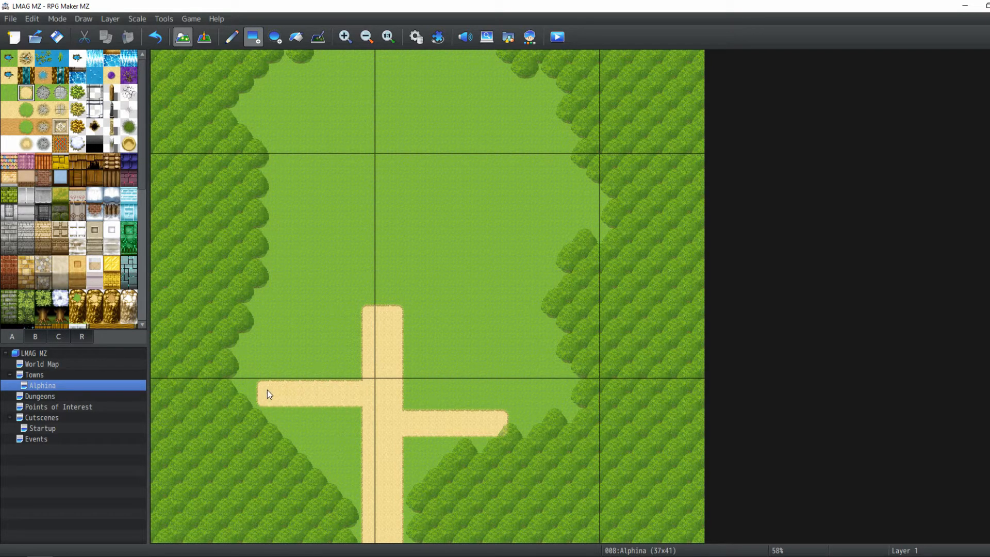
middle_click_drag(419, 326, 430, 405)
middle_click_drag(411, 338, 380, 369)
left_click(388, 36)
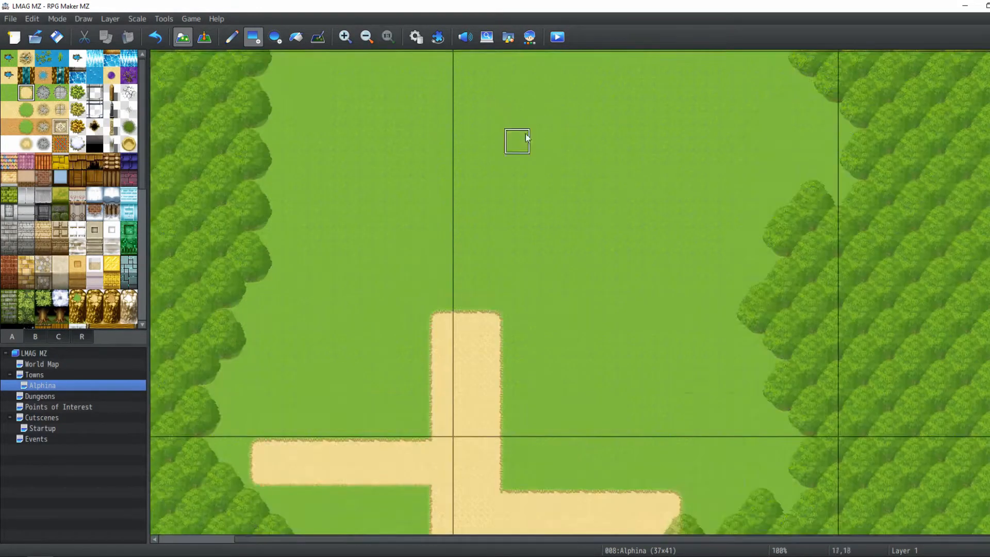
mouse_move(557, 239)
middle_mouse_down()
mouse_move(572, 234)
mouse_move(545, 243)
middle_mouse_up()
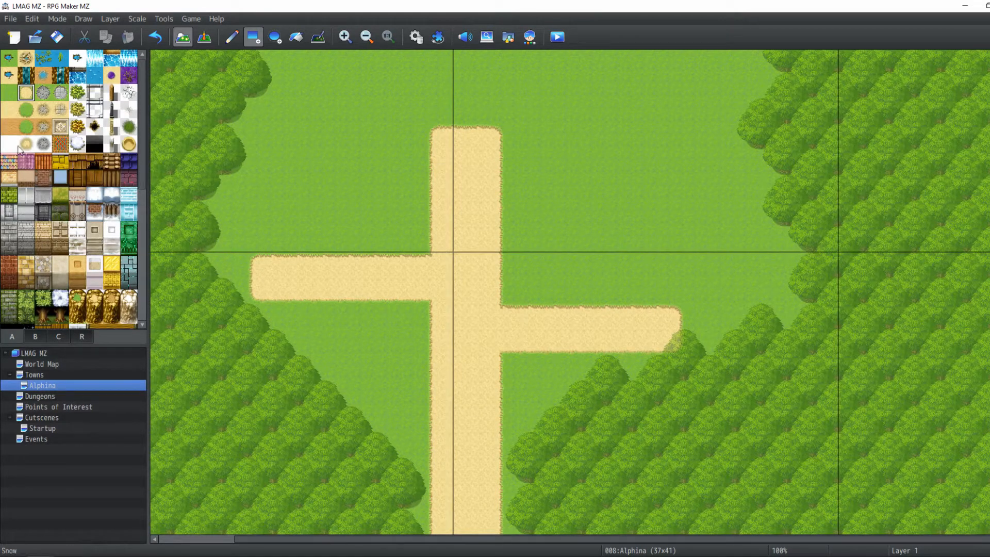
left_click(78, 178)
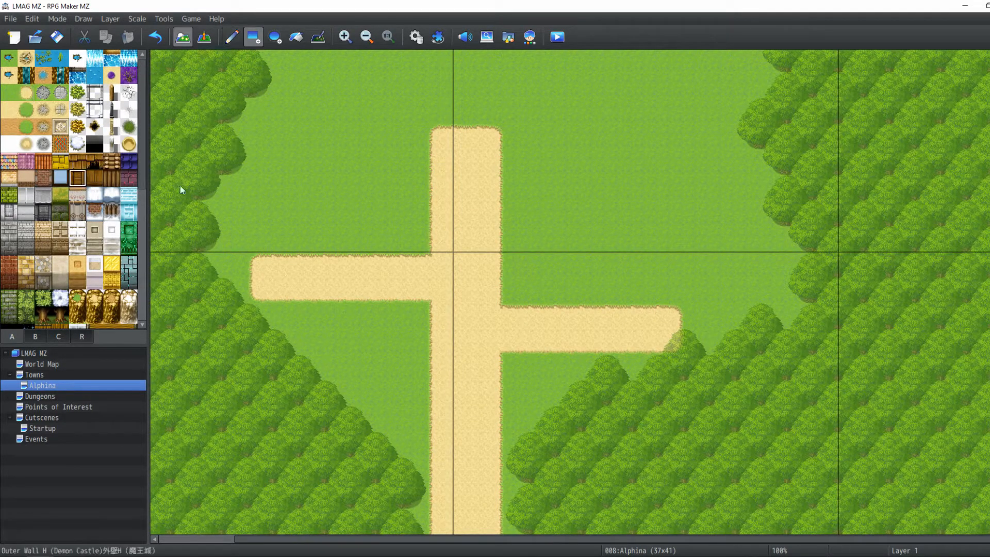
left_click(596, 195)
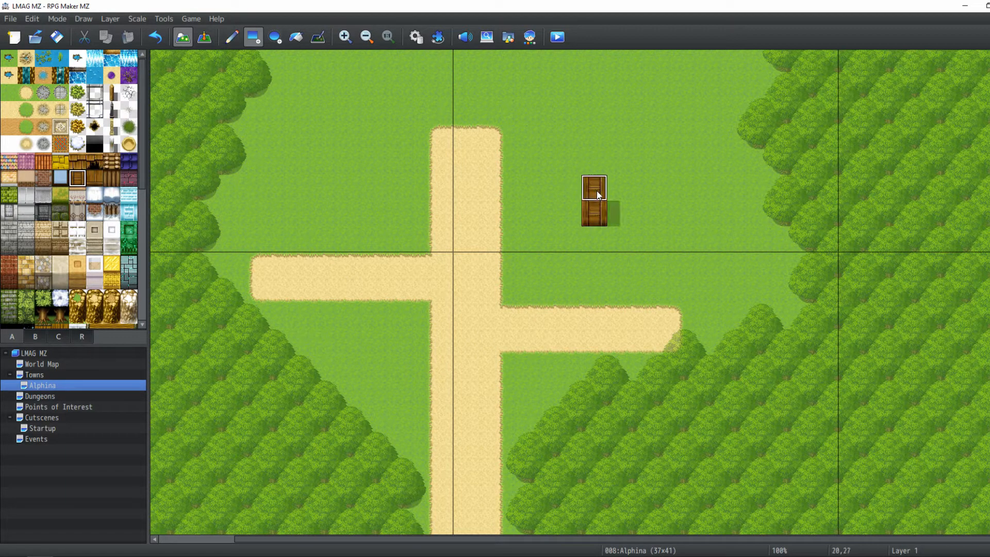
left_click(42, 183)
left_click_drag(549, 156, 549, 106)
key("ctrl+z")
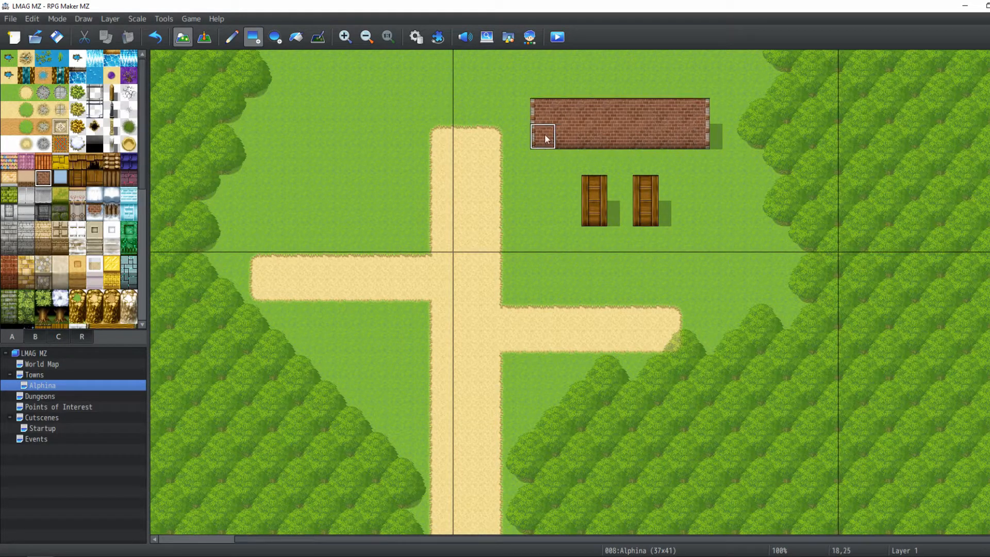
left_click_drag(693, 155, 585, 202)
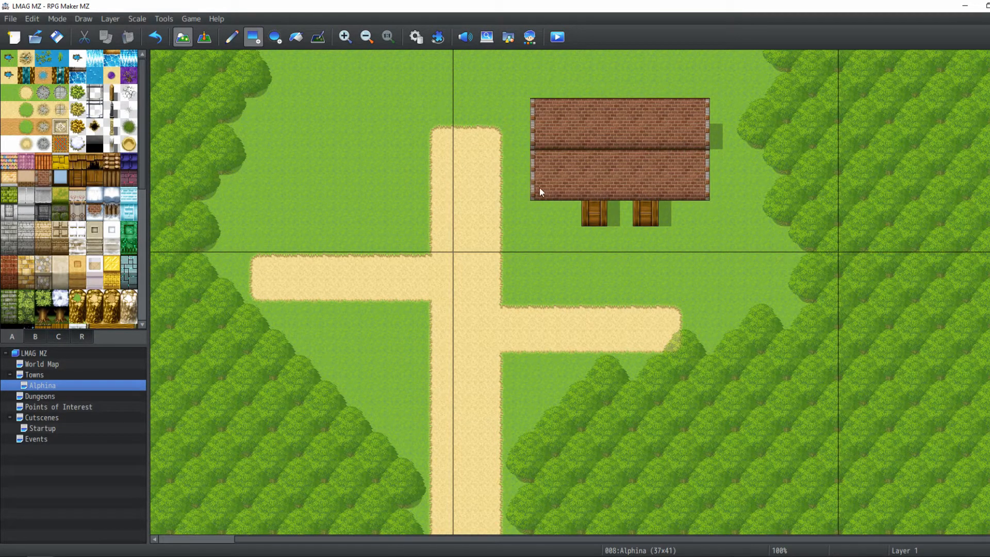
key("ctrl+z")
key("ctrl+z")
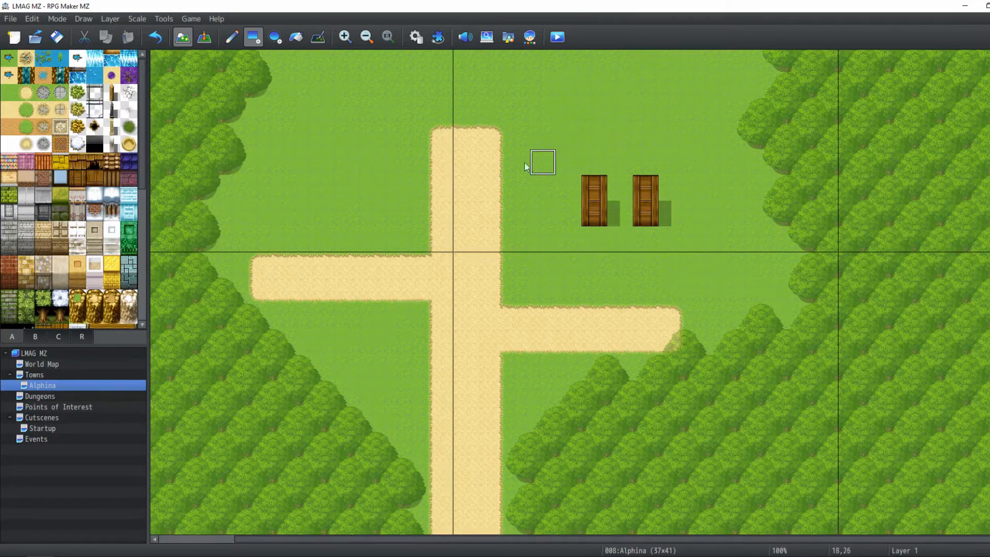
key("ctrl+z")
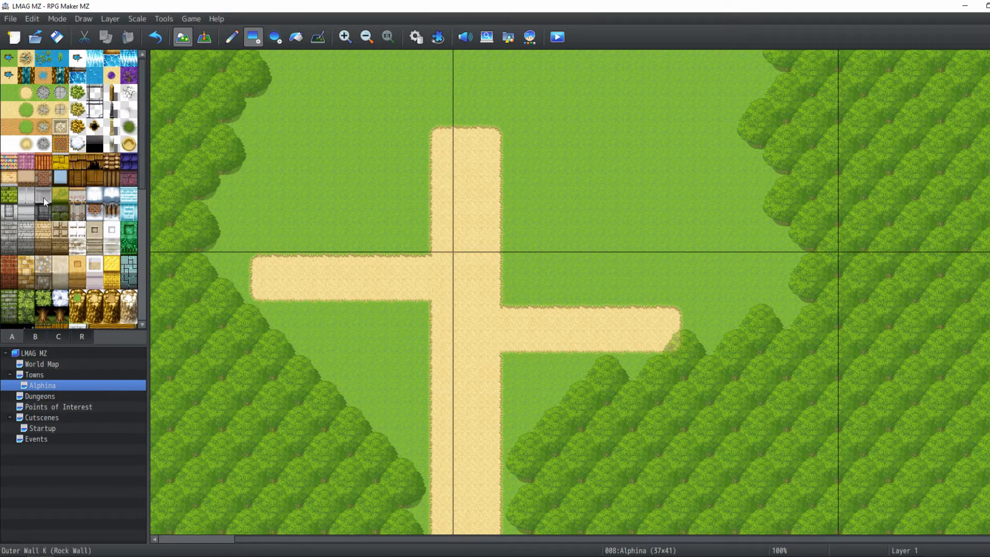
Draw a wooden building wall about seven tiles wide and two tiles high right of the central path
left_click(91, 183)
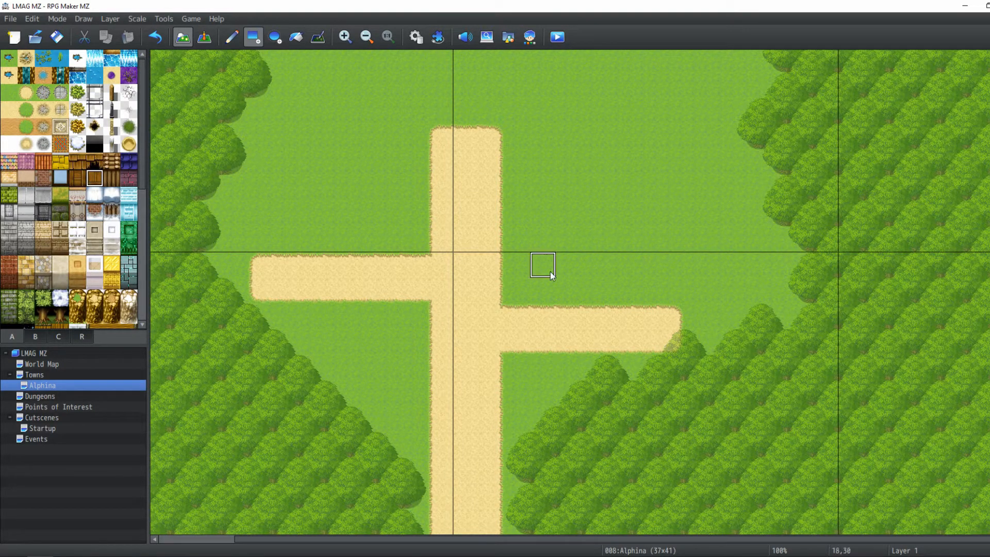
left_click_drag(608, 240, 660, 237)
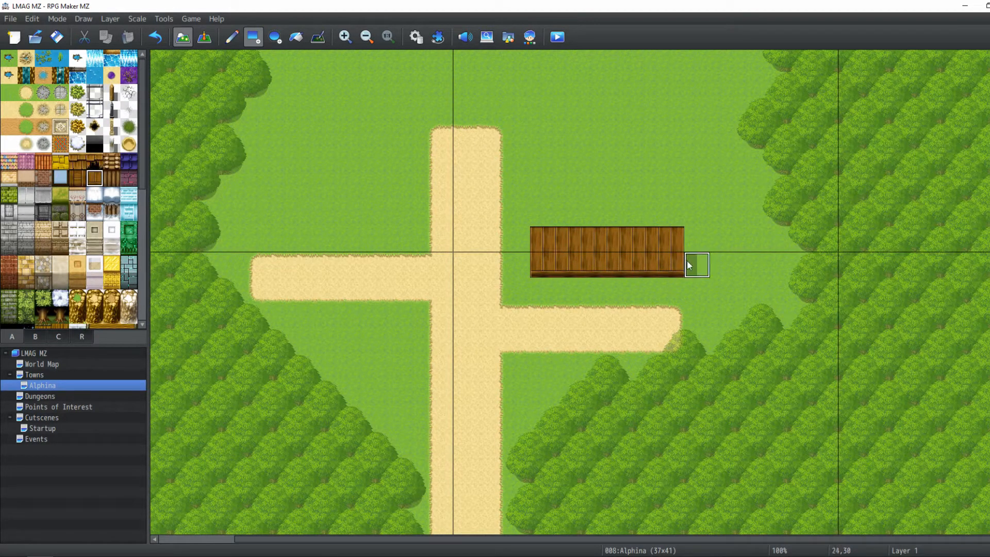
Switch to Layer 2 and place two wooden door posts against the front of the wall
left_click(105, 19)
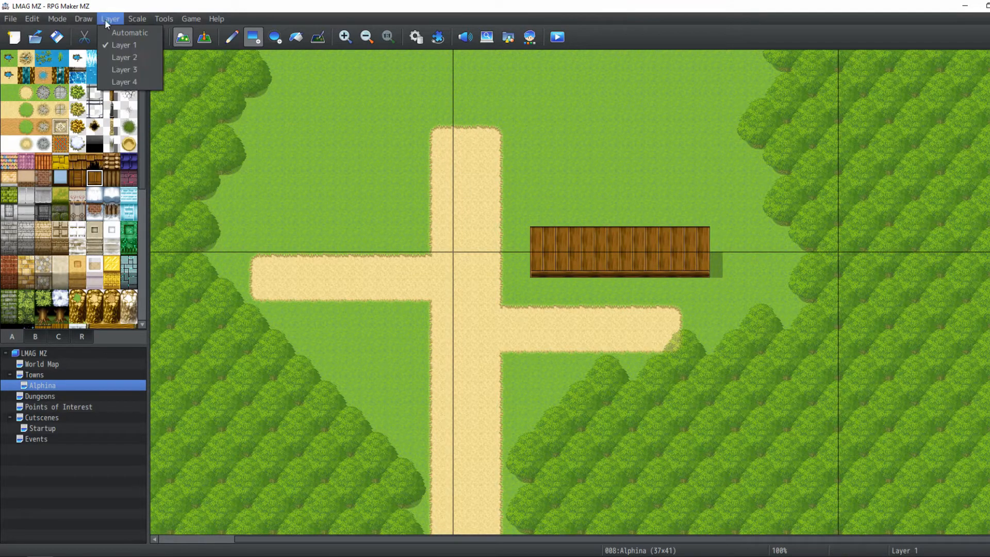
left_click(112, 58)
left_click(111, 178)
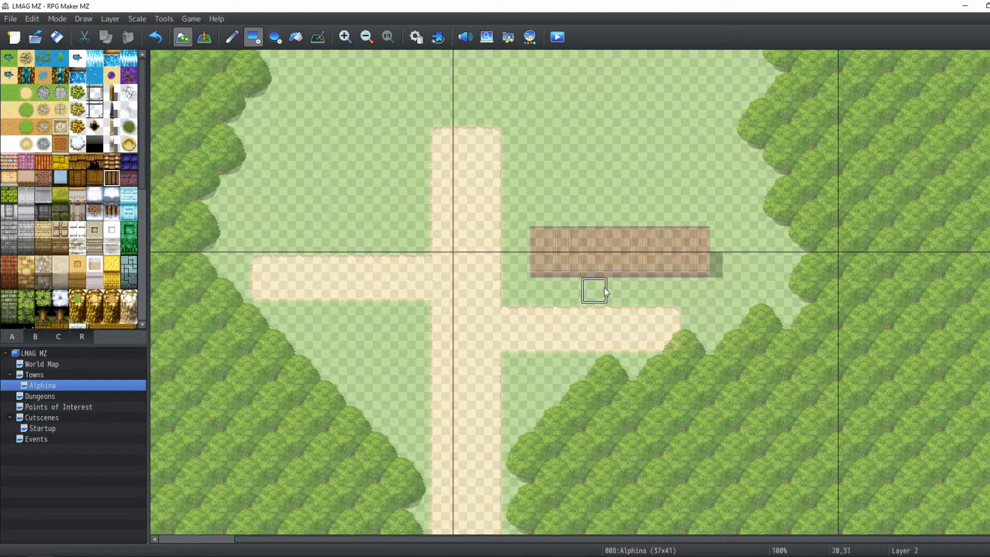
left_click_drag(598, 287, 595, 269)
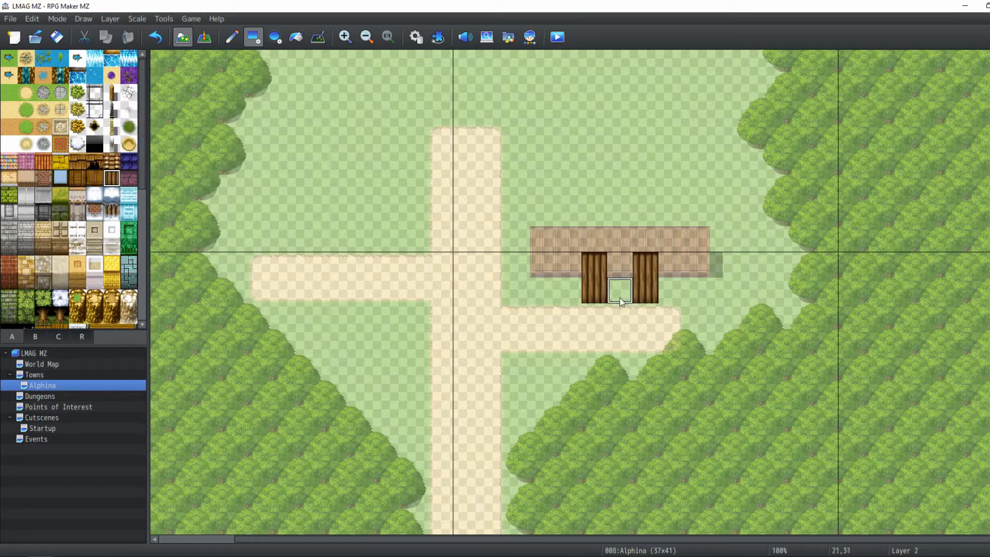
Place a wooden lintel beam across the tops of the two door posts
left_click(78, 161)
left_click(111, 161)
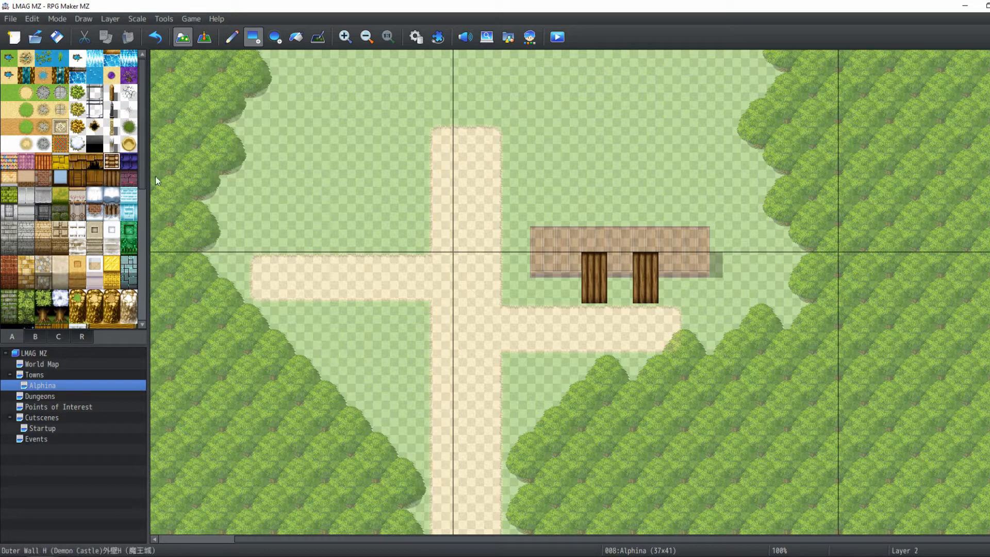
left_click(594, 240)
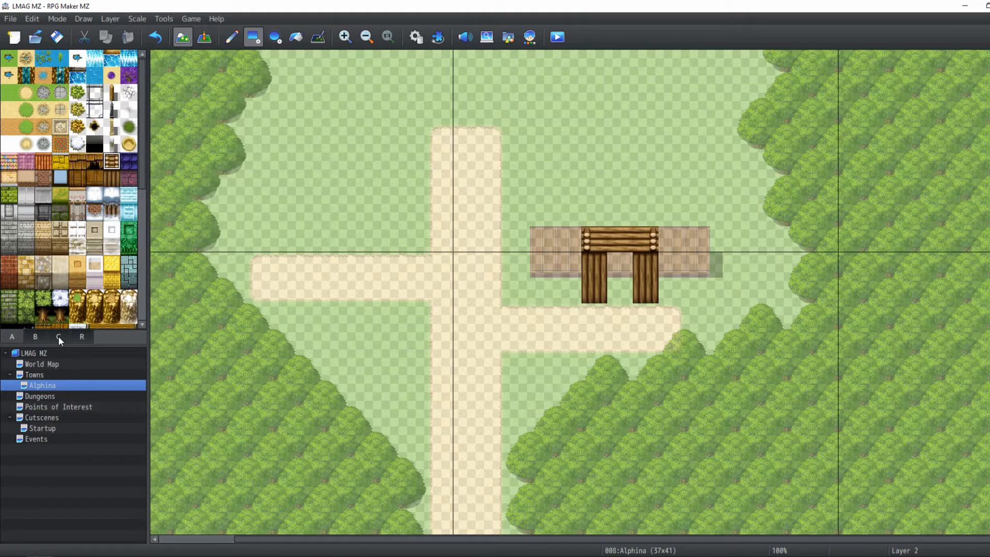
Fill the gap between the door posts with a dark doorway tile from tileset B
left_click(34, 337)
left_click(60, 129)
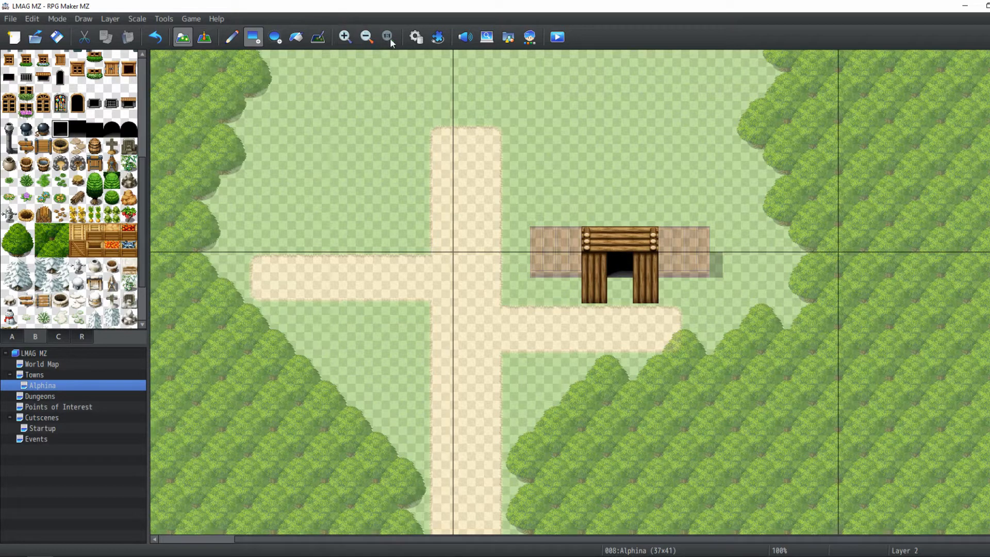
left_click(317, 38)
left_click_drag(613, 300, 614, 284)
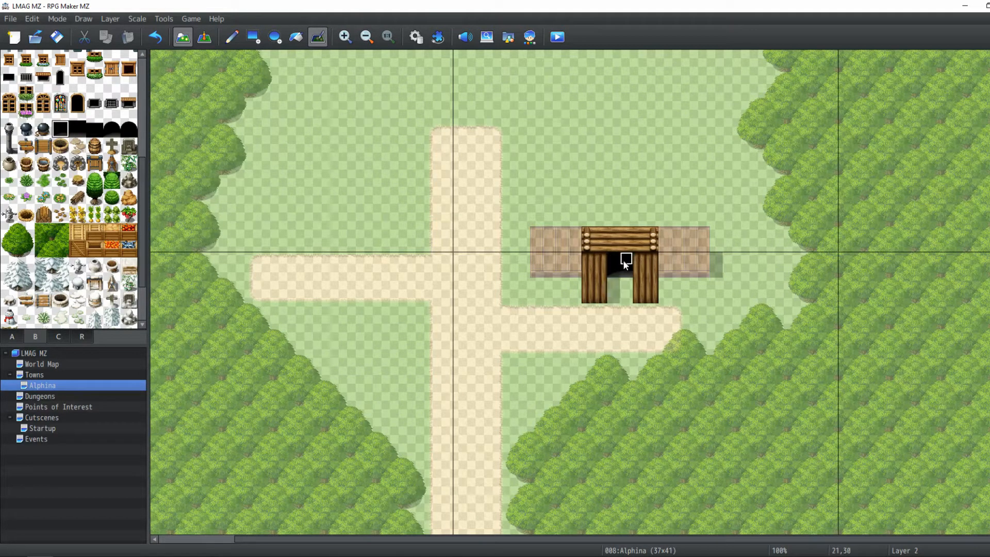
Switch to Layer 4 and tileset C, and place the lower row of wooden roof tiles above the building's wall
left_click(205, 37)
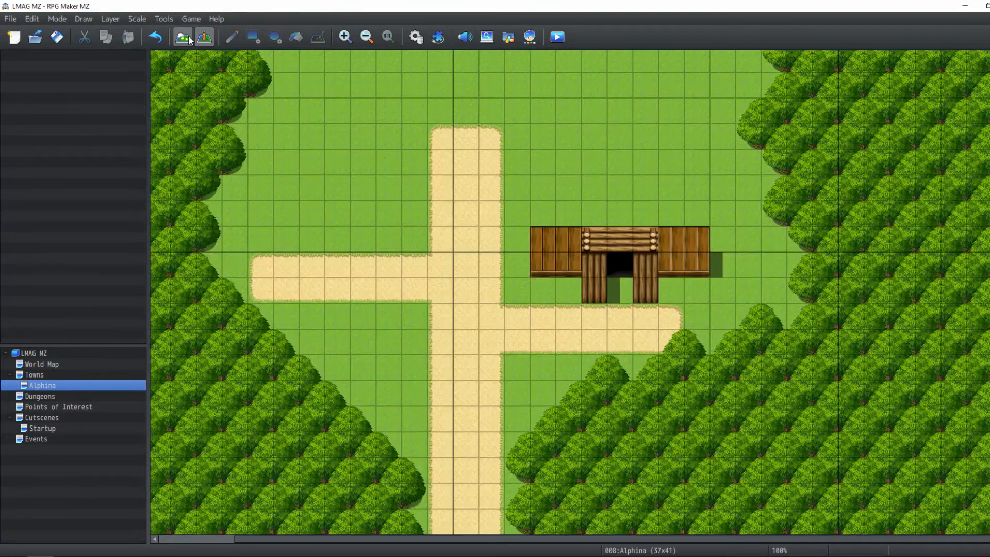
left_click(188, 35)
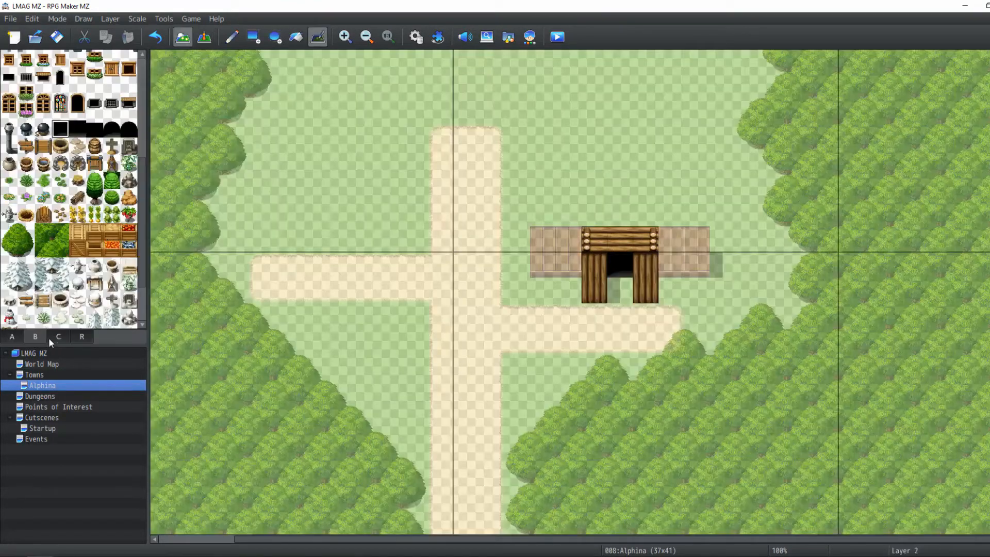
left_click(58, 335)
left_click(110, 19)
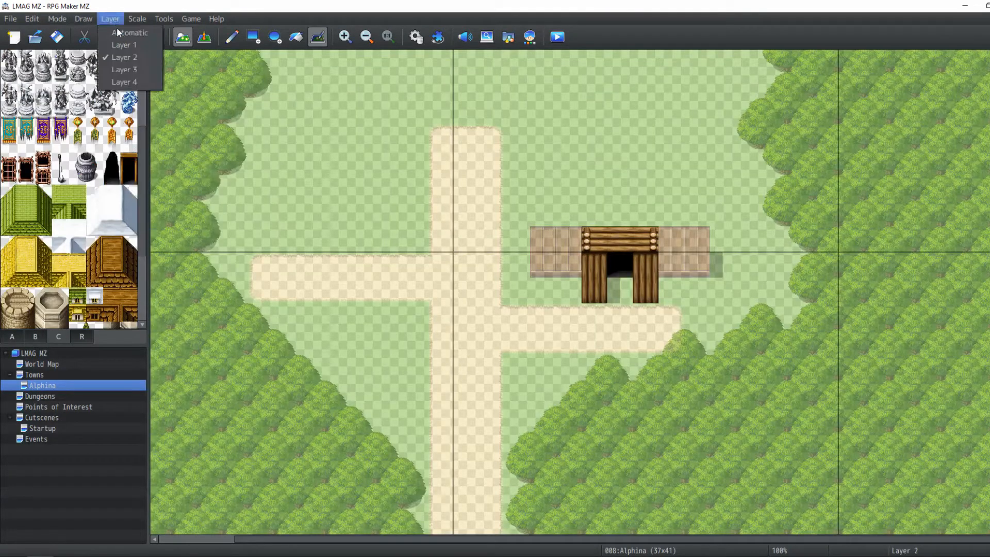
left_click(129, 82)
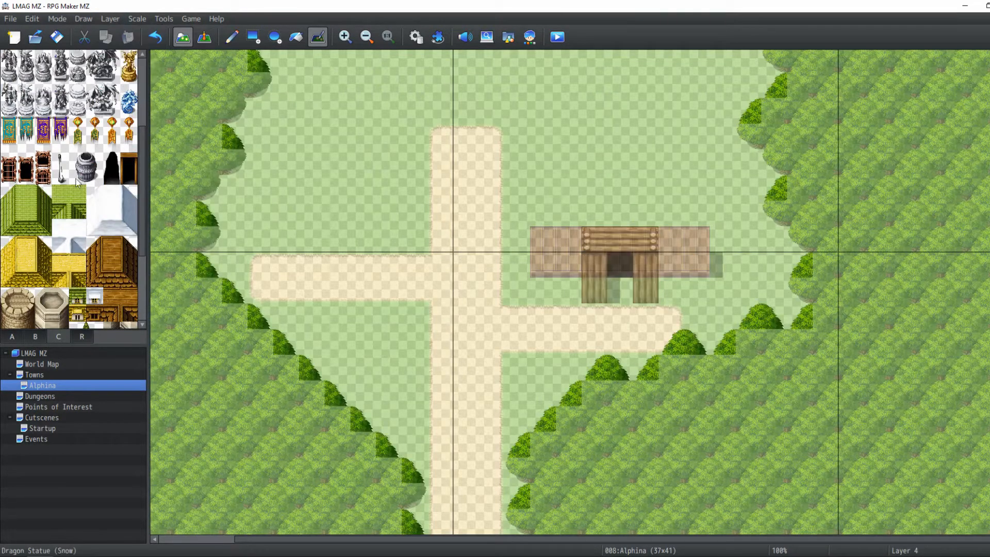
scroll(120, 247, "down", 2)
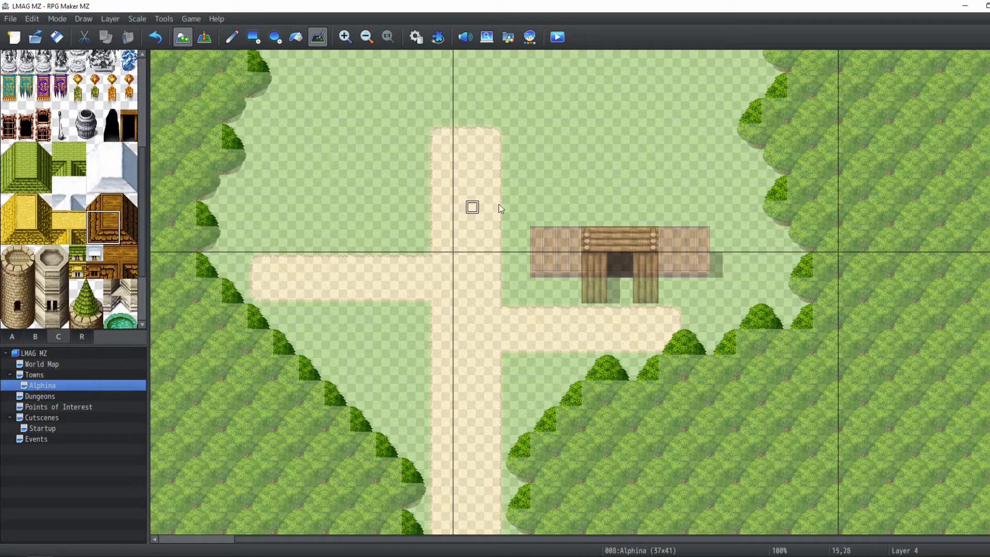
left_click(232, 37)
left_click(554, 183)
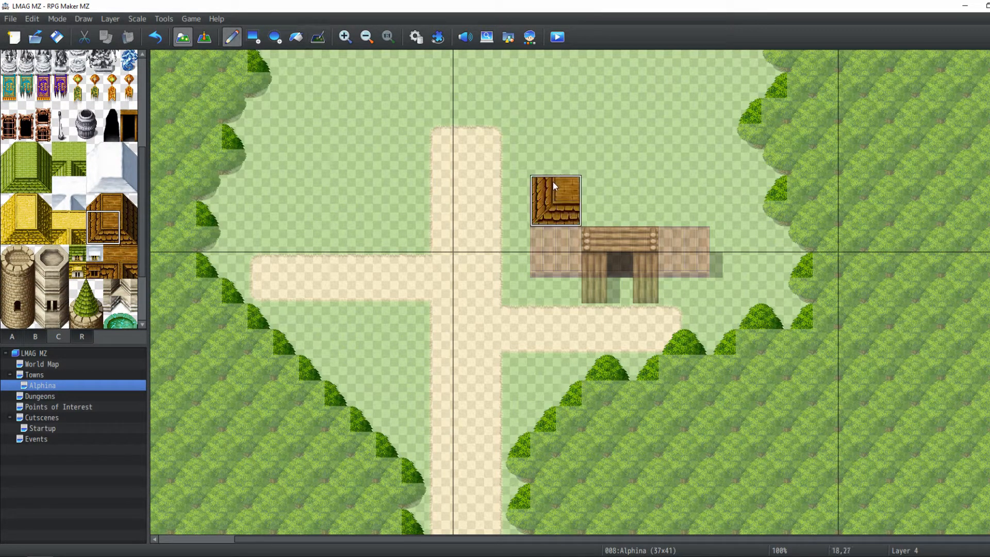
left_click_drag(601, 190, 669, 194)
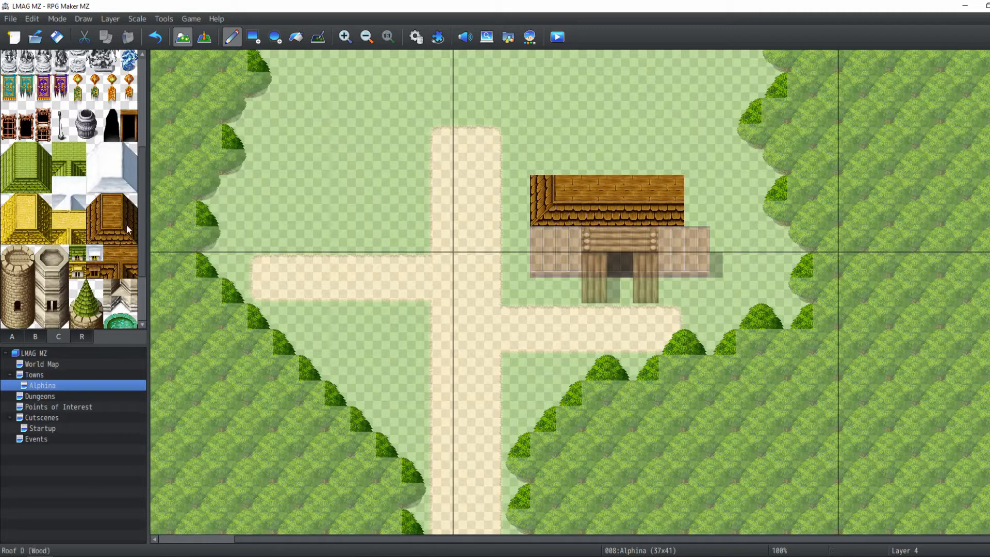
left_click(694, 182)
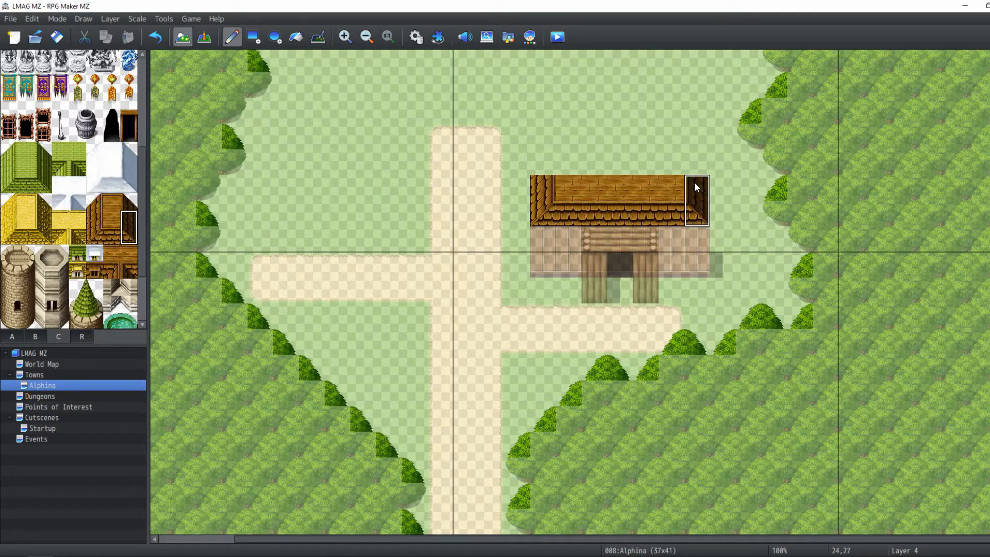
Add the upper row of wooden roof tiles, finishing both roof corners
left_click(95, 202)
left_click(542, 162)
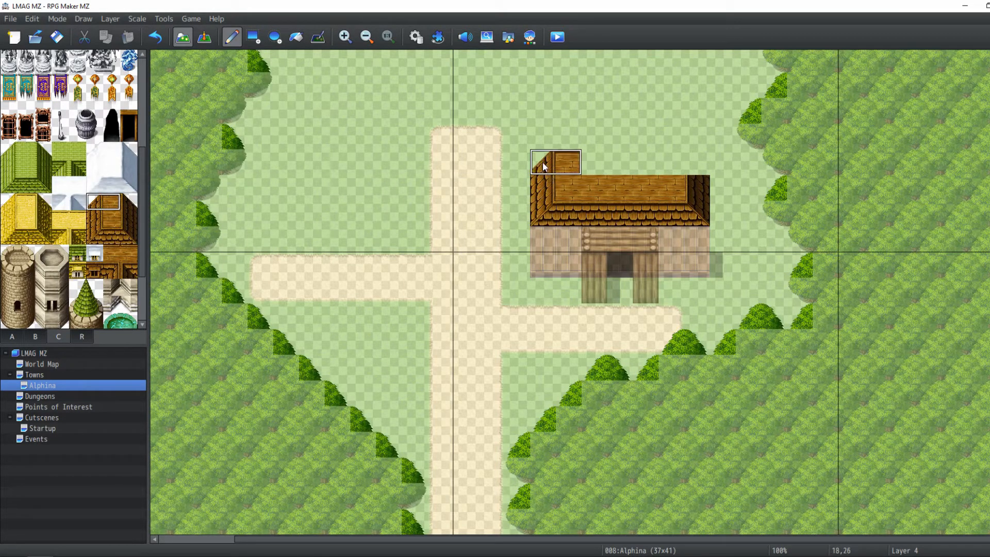
left_click_drag(578, 165, 671, 164)
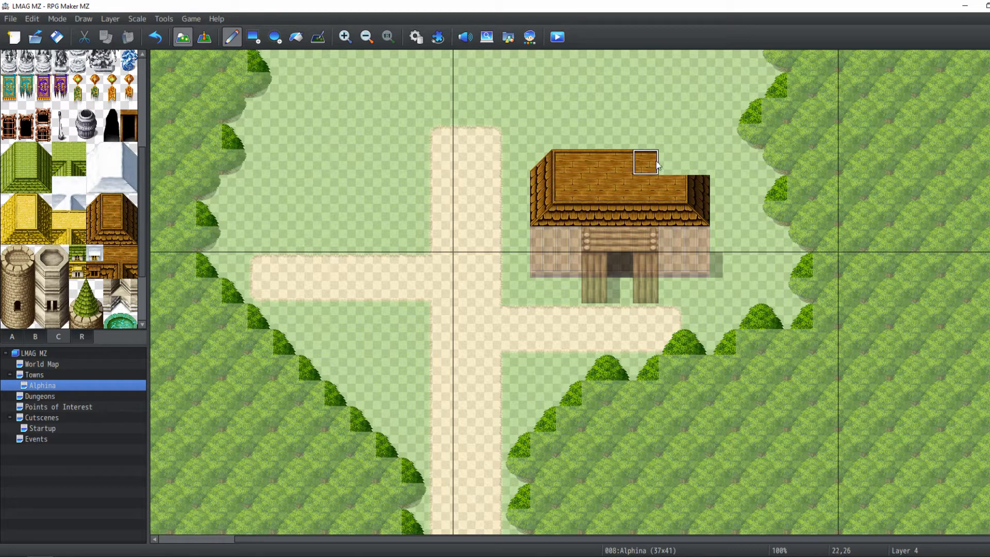
left_click(129, 202)
left_click(696, 163)
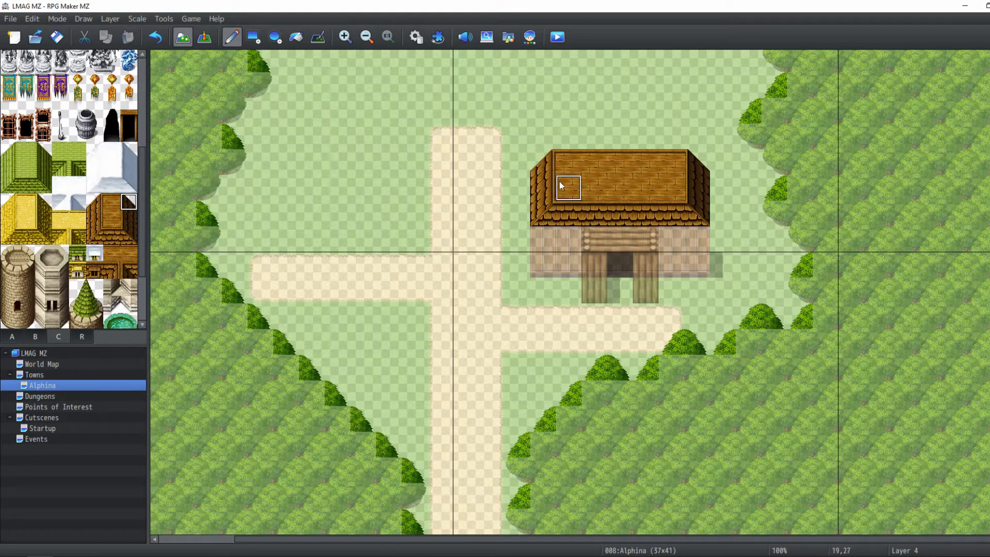
Switch to Layer 2 and tileset B, and place a window on the wall at each side of the door
left_click(39, 335)
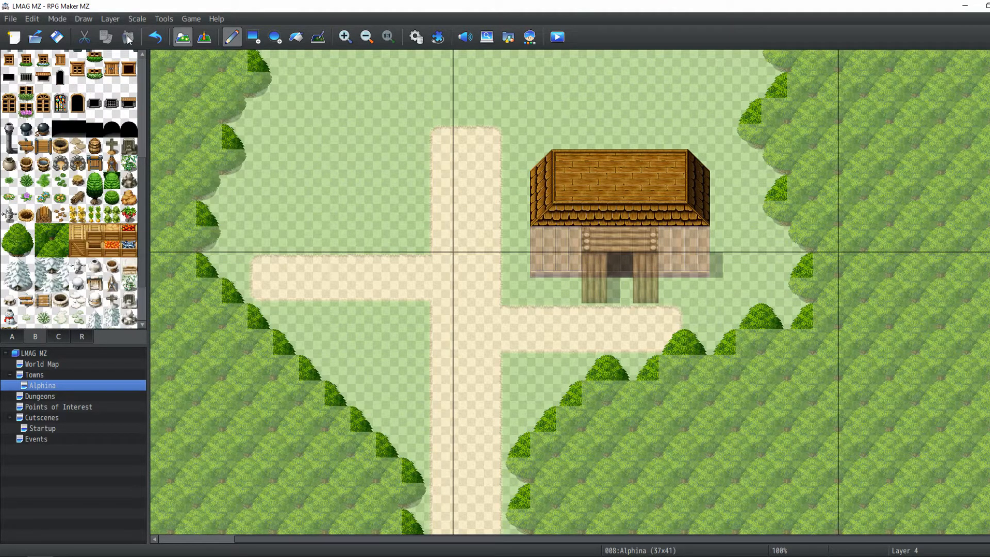
left_click(103, 19)
left_click(104, 61)
scroll(67, 206, "up", 3)
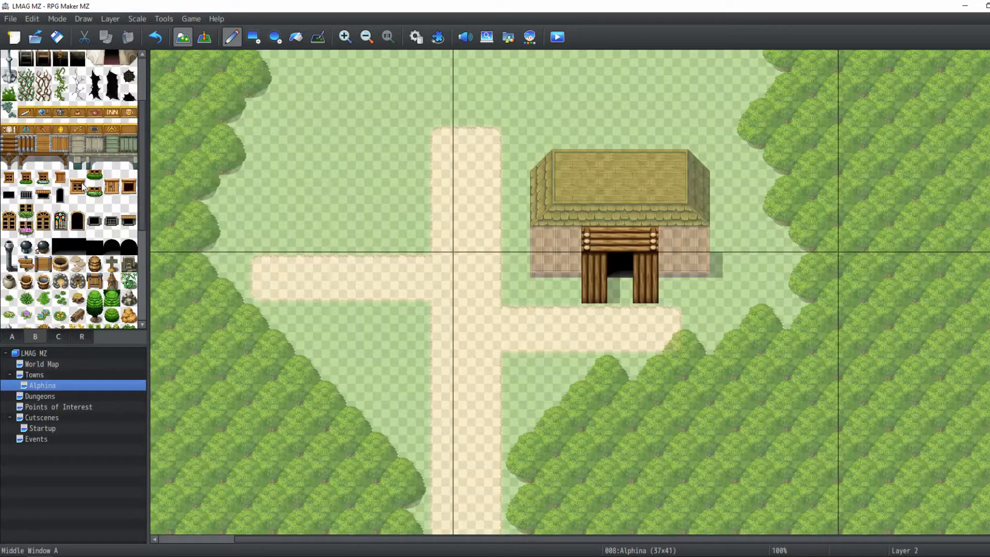
left_click(77, 178)
left_click(564, 238)
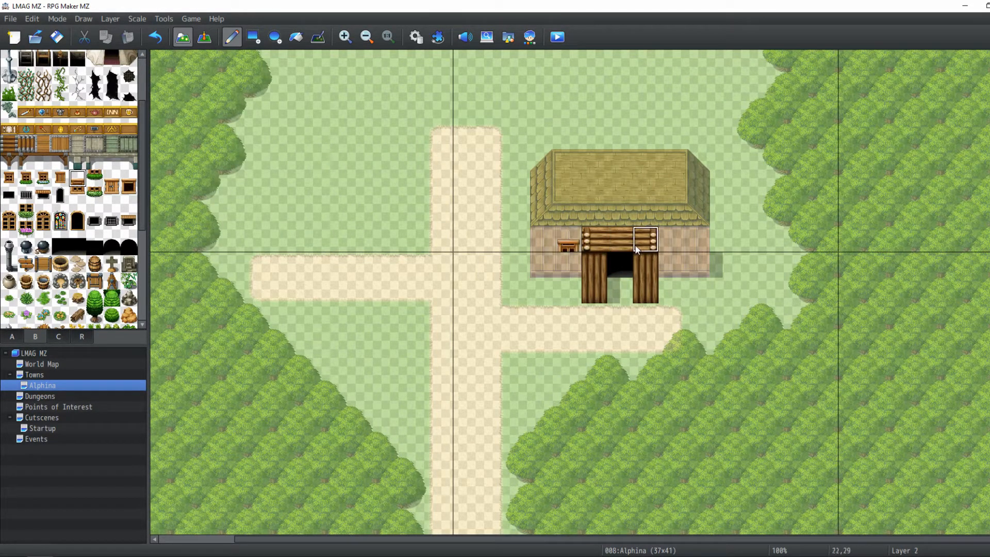
left_click(664, 243)
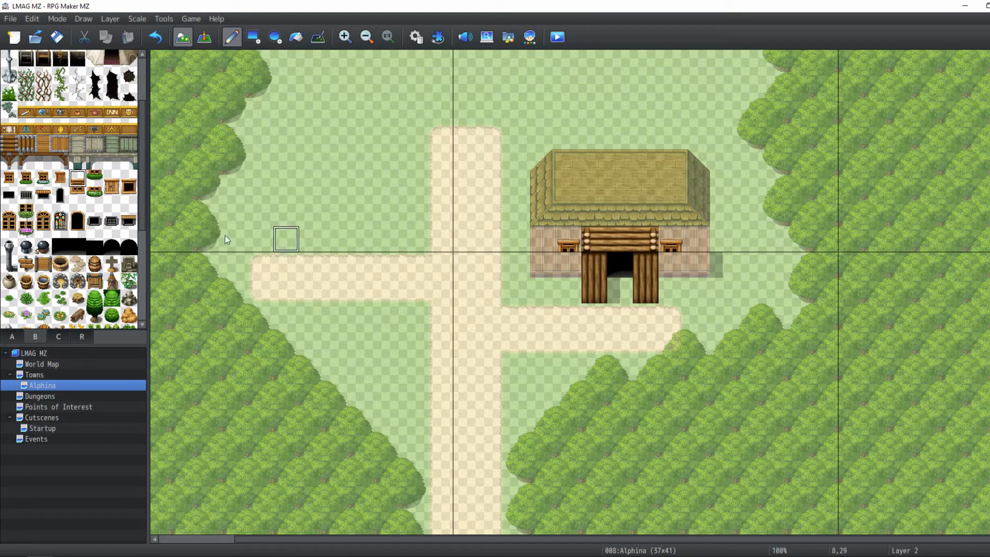
Place a flower box beneath each of the two windows
left_click(95, 181)
left_click(567, 264)
left_click(666, 264)
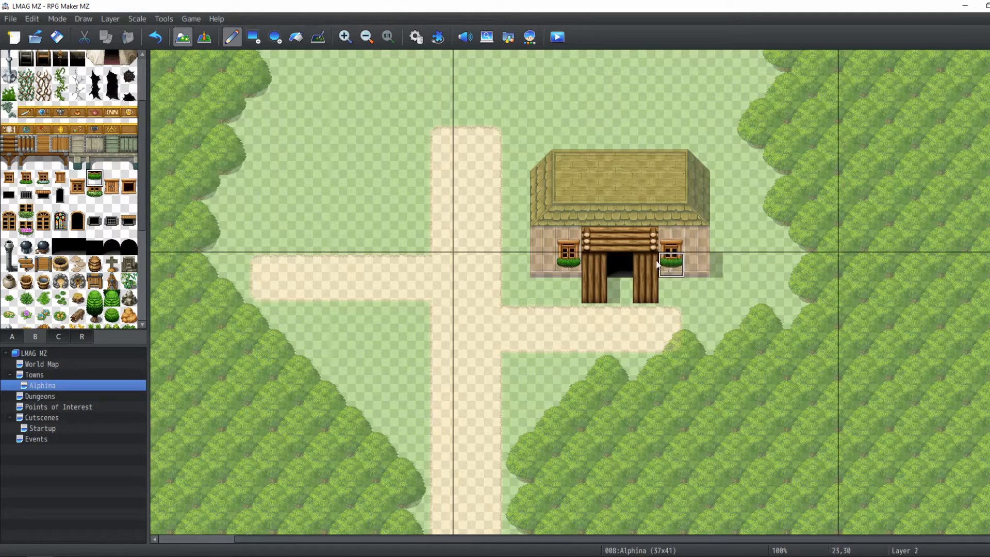
On Layer 2, place dark wooden wall columns at both ends of the building's front wall
left_click(202, 42)
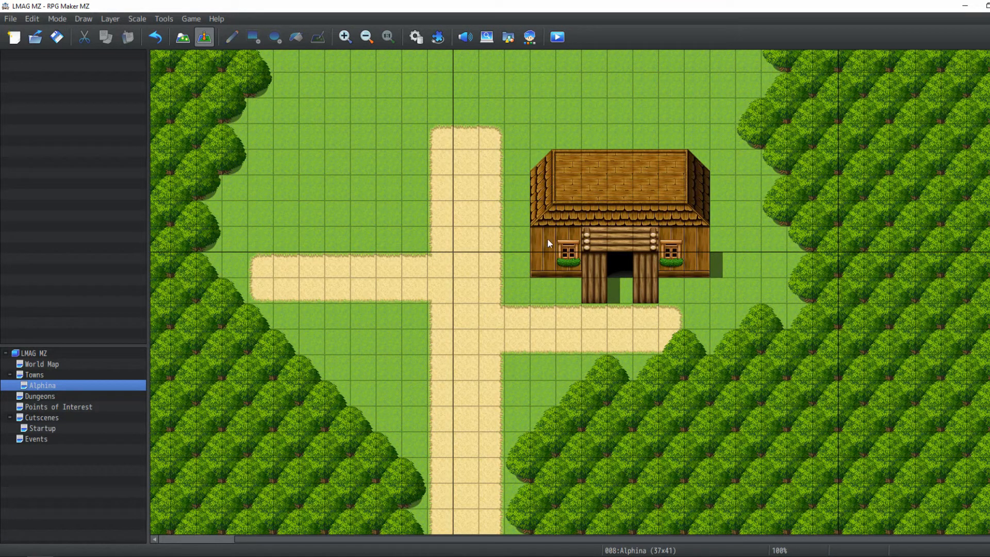
left_click(187, 38)
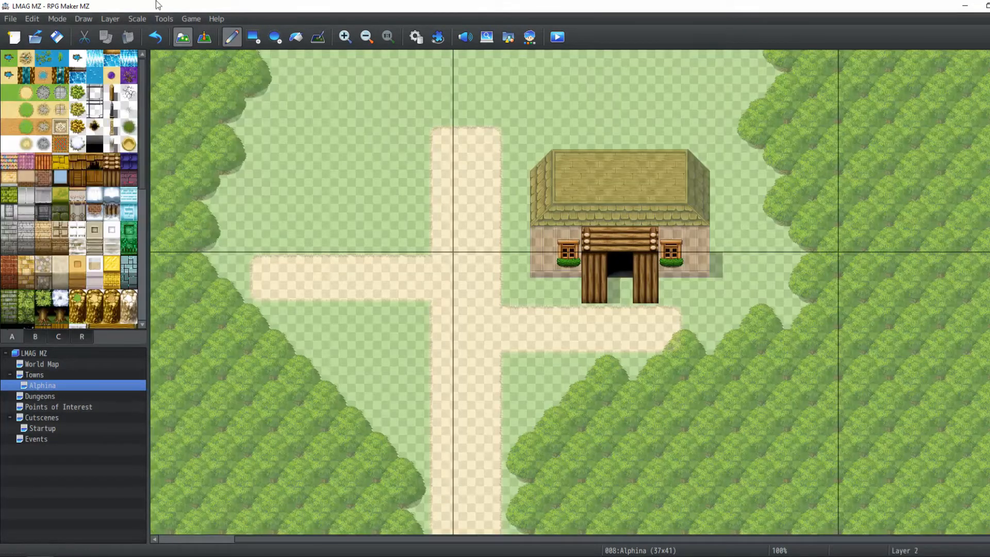
left_click(104, 20)
left_click(115, 46)
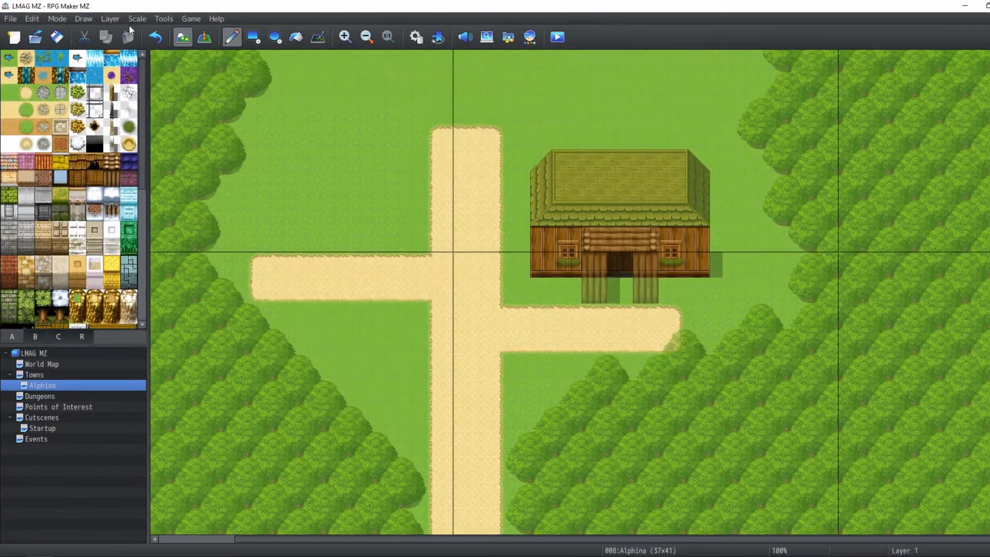
left_click(111, 17)
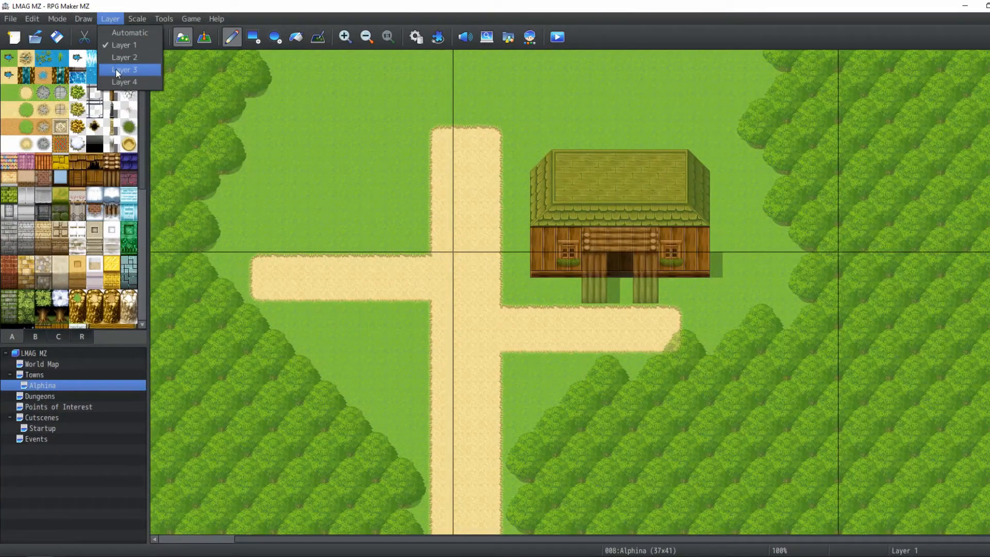
left_click(123, 57)
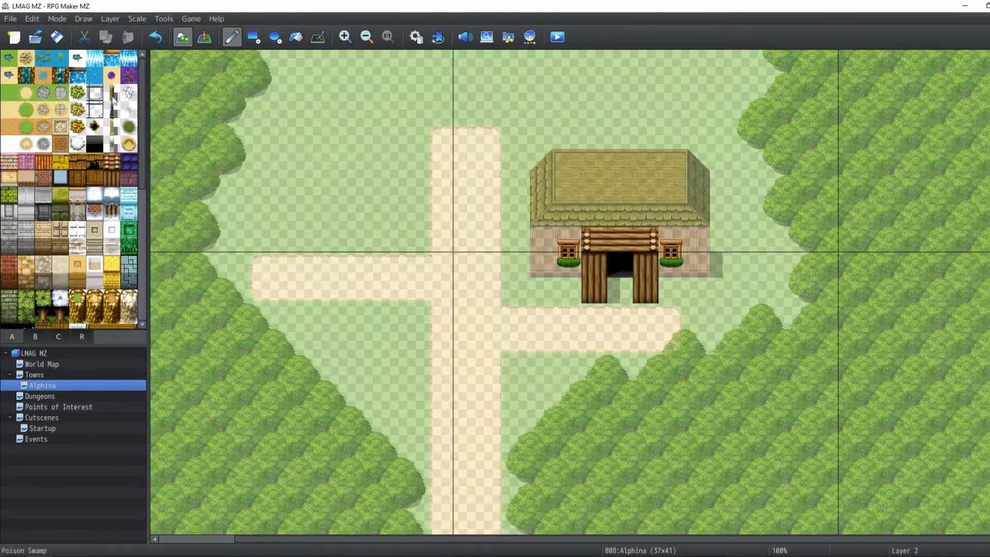
left_click(82, 180)
mouse_move(595, 267)
left_mouse_down()
mouse_move(598, 289)
mouse_move(637, 273)
left_mouse_up()
left_click_drag(540, 265, 536, 233)
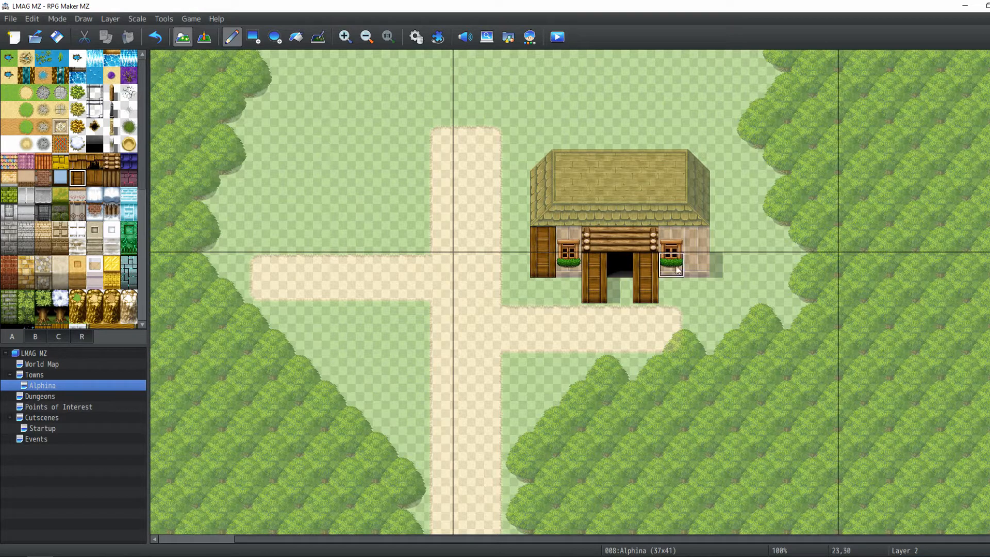
left_click(698, 261)
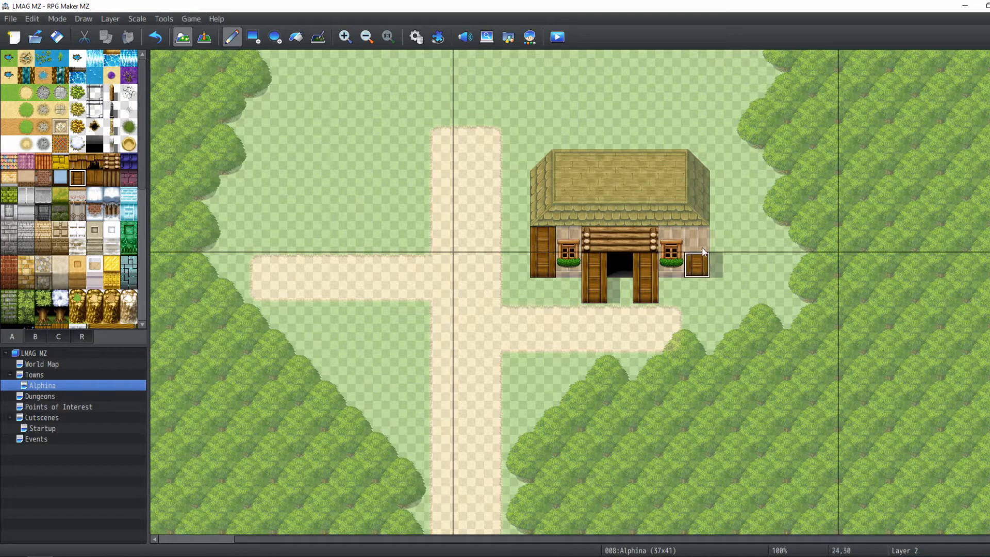
Cover the log beam above the doorway with a wooden awning strip from tileset A
left_click(80, 167)
left_click_drag(593, 239, 644, 239)
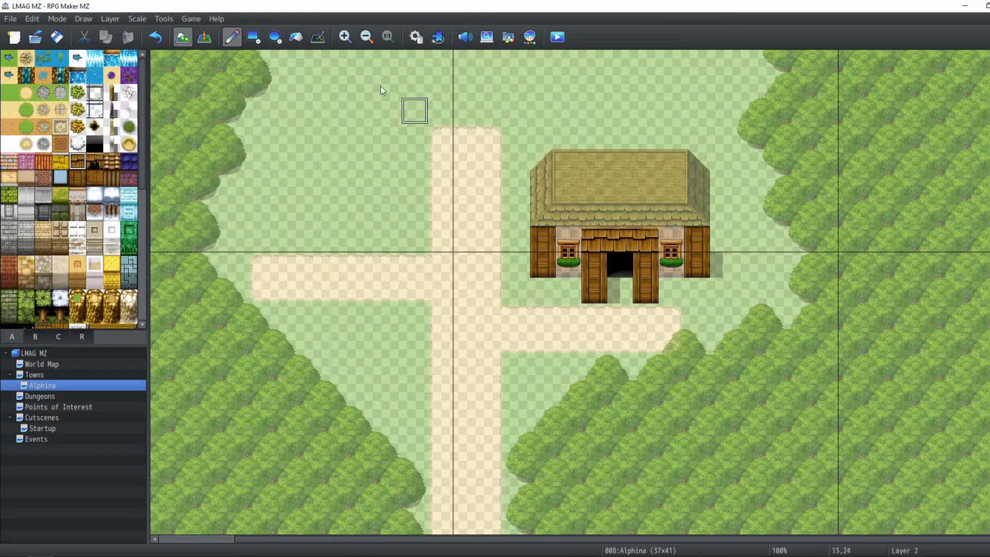
key("F6")
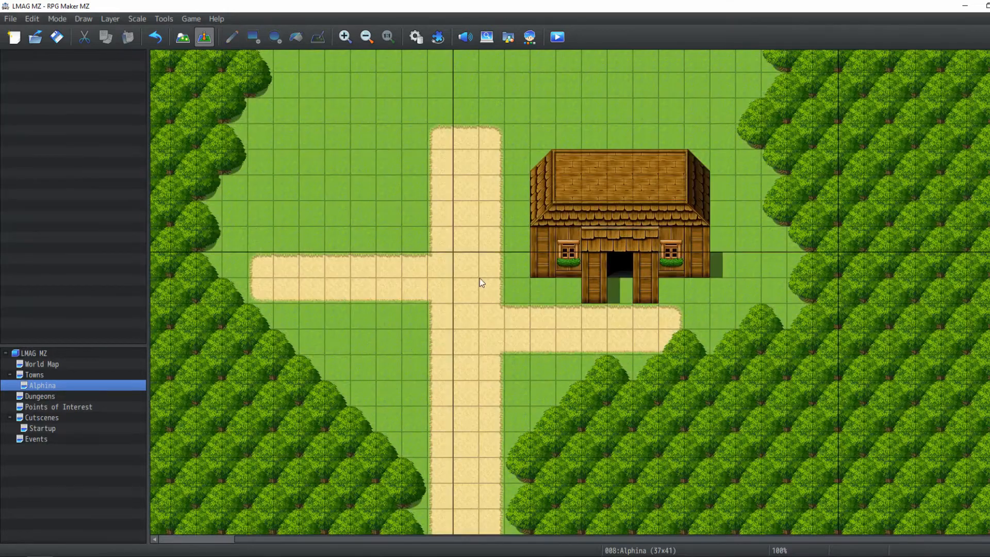
mouse_move(527, 290)
middle_mouse_down()
mouse_move(580, 288)
mouse_move(548, 237)
middle_mouse_up()
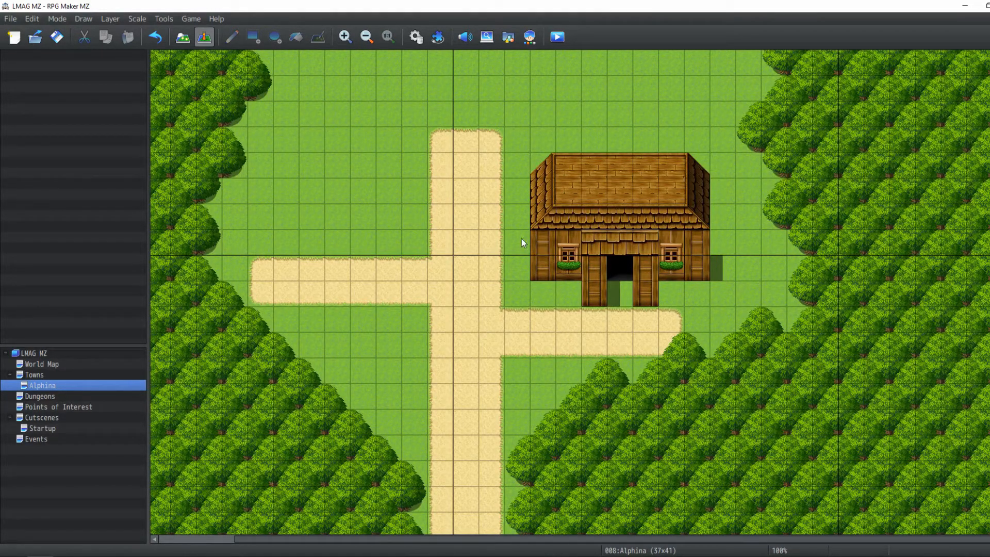
left_click(184, 37)
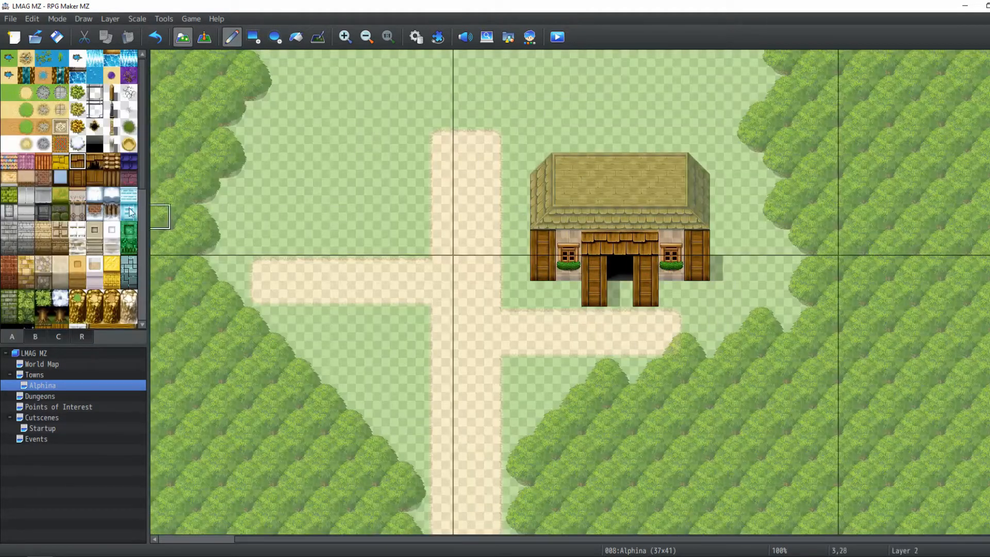
left_click(8, 178)
scroll(536, 125, "up", 3)
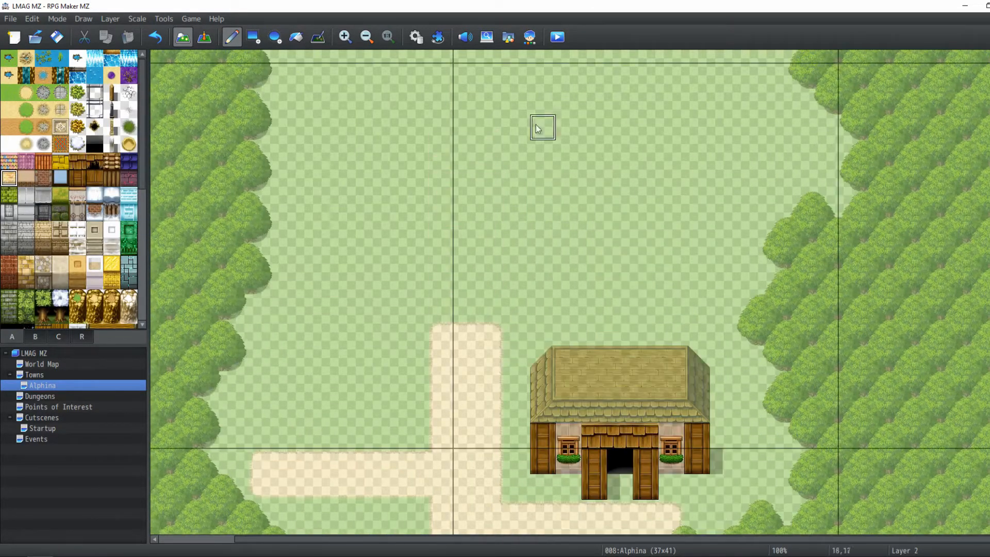
left_click_drag(509, 223, 621, 222)
key("ctrl+z")
With the rectangle tool, draw four sandstone wall pillars in staggered pairs for a second building north of the first
left_click(252, 36)
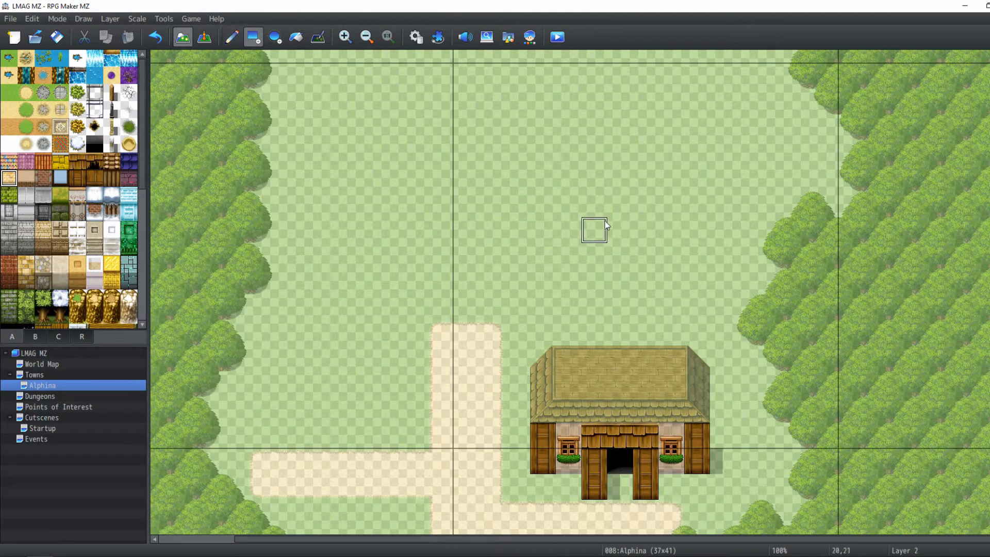
left_click_drag(568, 204, 569, 178)
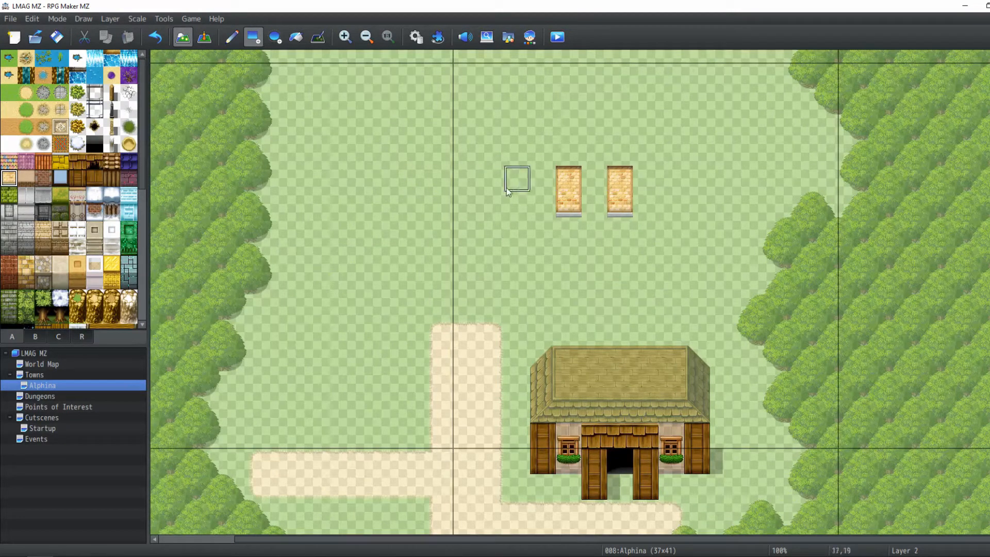
left_click_drag(506, 188, 513, 147)
left_click_drag(670, 181, 670, 150)
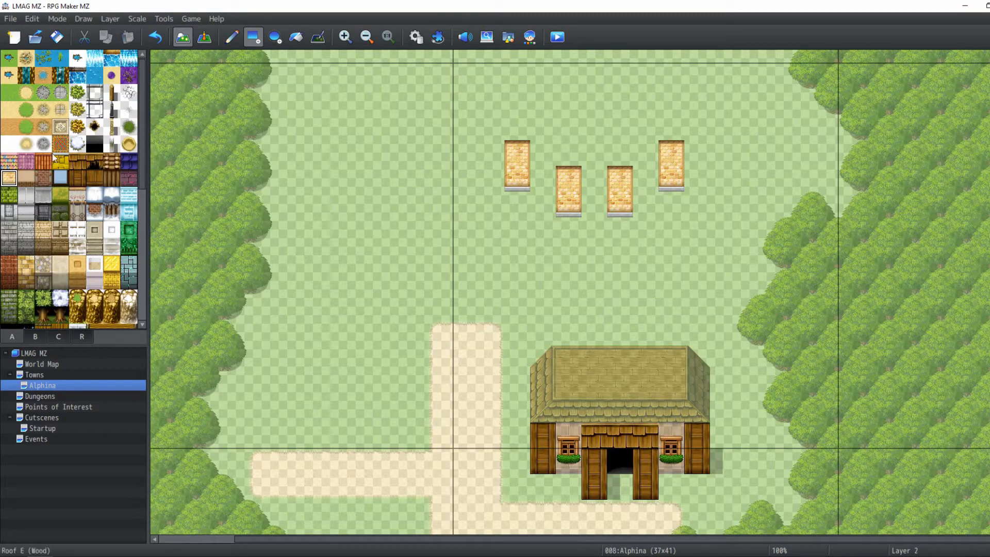
Set the layer to Automatic and fill a five-by-two tile area between the pillars with a pale floor tile
left_click(25, 178)
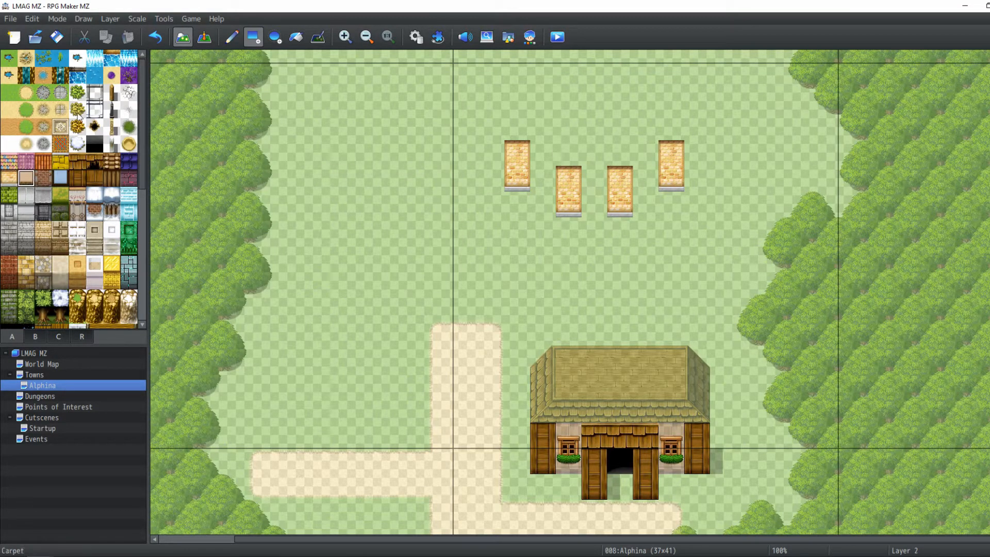
left_click(110, 19)
left_click(124, 32)
left_click_drag(541, 153, 642, 180)
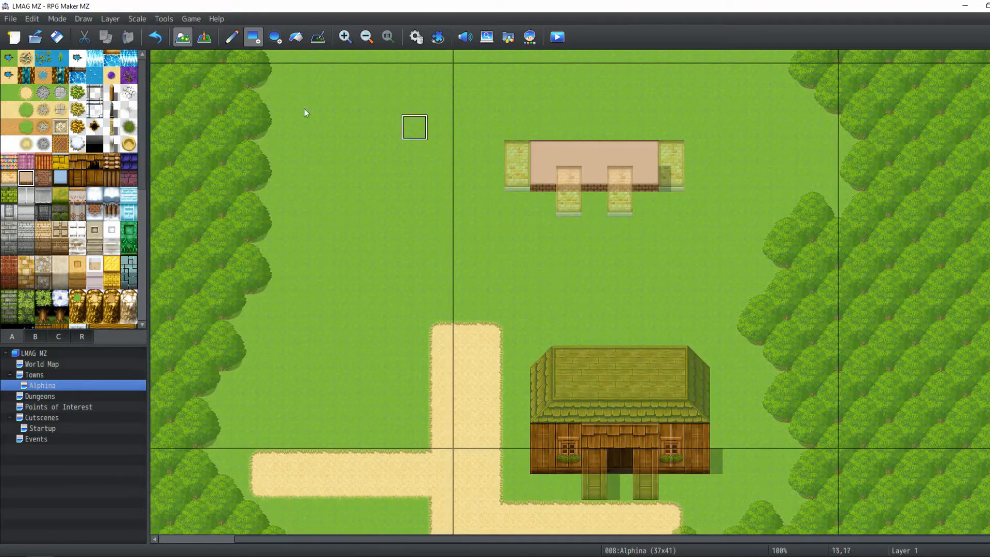
Switch to Layer 2 and draw a red-brown wooden strip across the tops of the two inner pillars
left_click(26, 161)
left_click(109, 19)
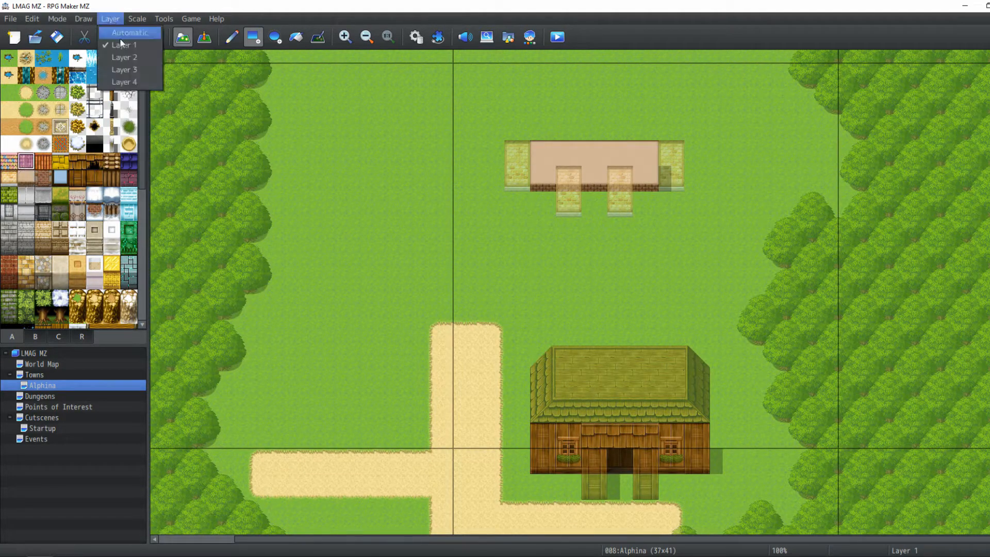
left_click(124, 57)
left_click(43, 161)
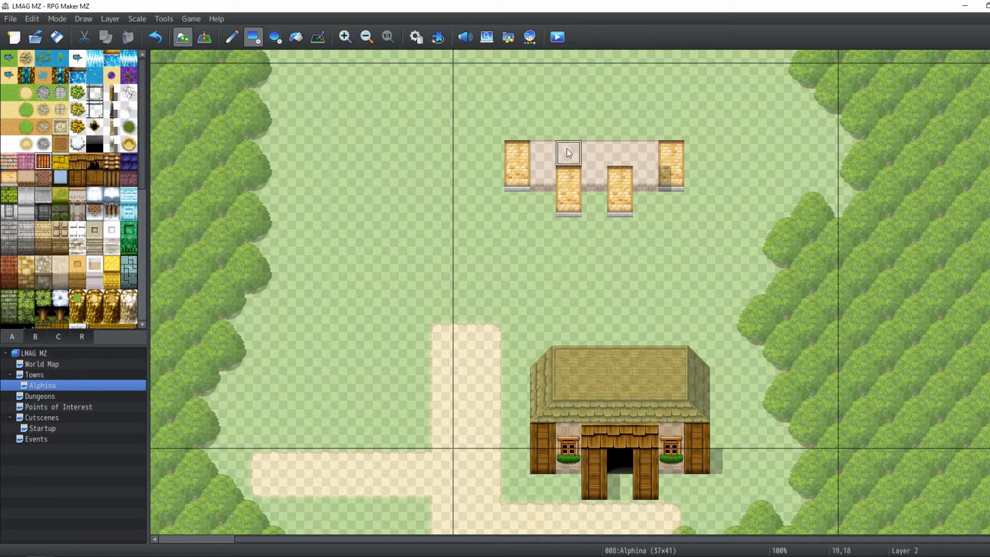
left_click_drag(567, 149, 618, 151)
left_click(35, 336)
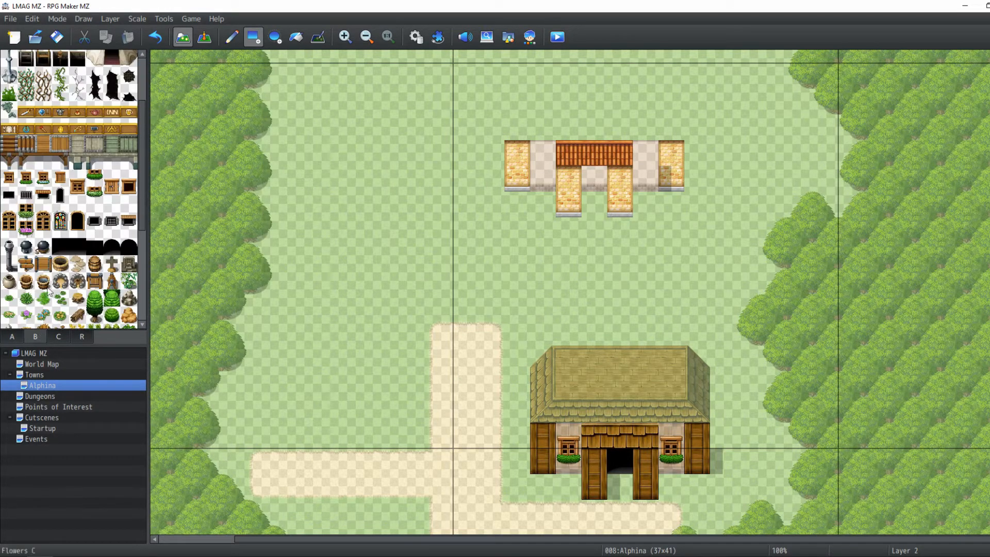
Place a dark arched doorway between the inner pillars of the second building and touch up the shadows beside it with the shadow pen
left_click(112, 247)
left_click(594, 179)
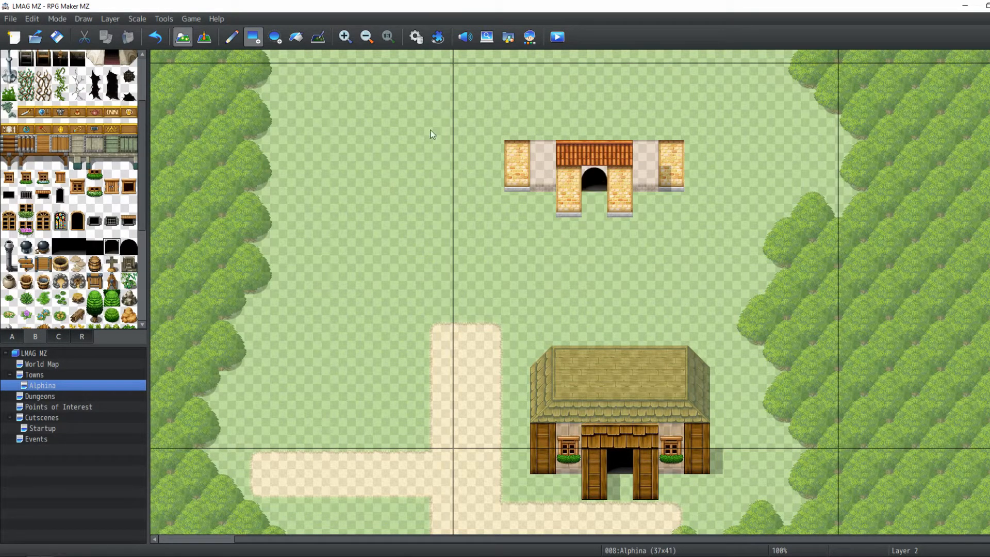
left_click(317, 37)
left_click(588, 197)
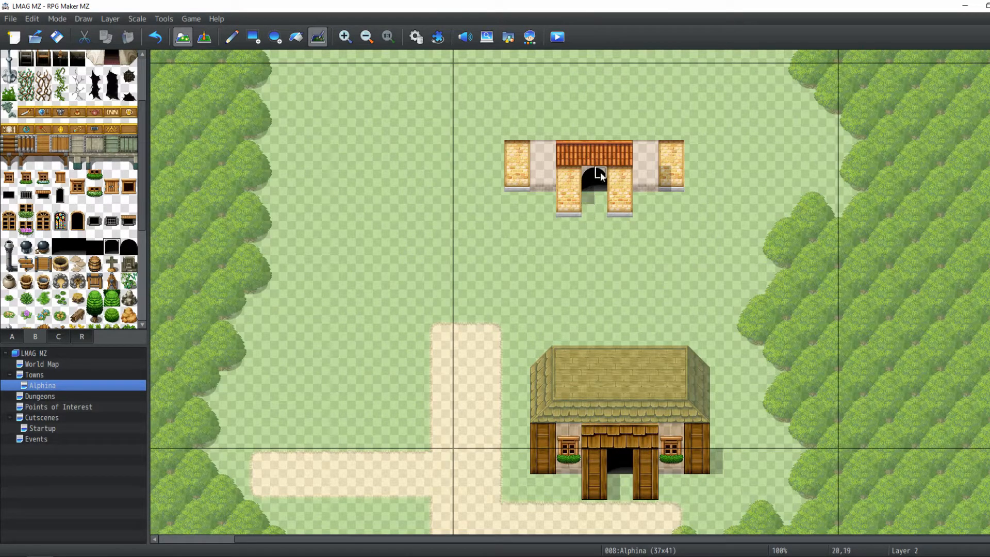
left_click(588, 211)
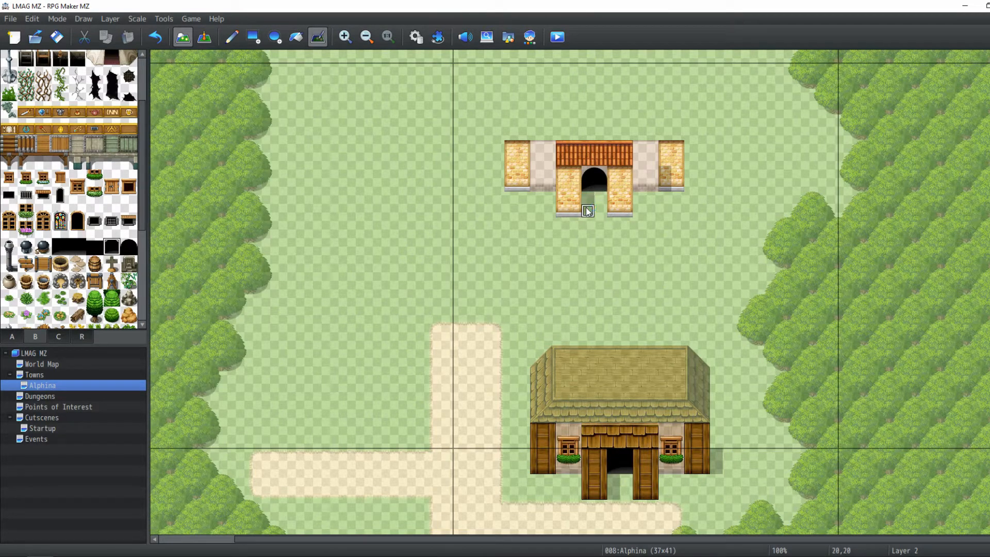
Cover the top of the second building with a green roof from tileset C, finishing it with the right roof edge
left_click(62, 338)
scroll(16, 175, "down", 1)
left_click_drag(7, 85, 26, 121)
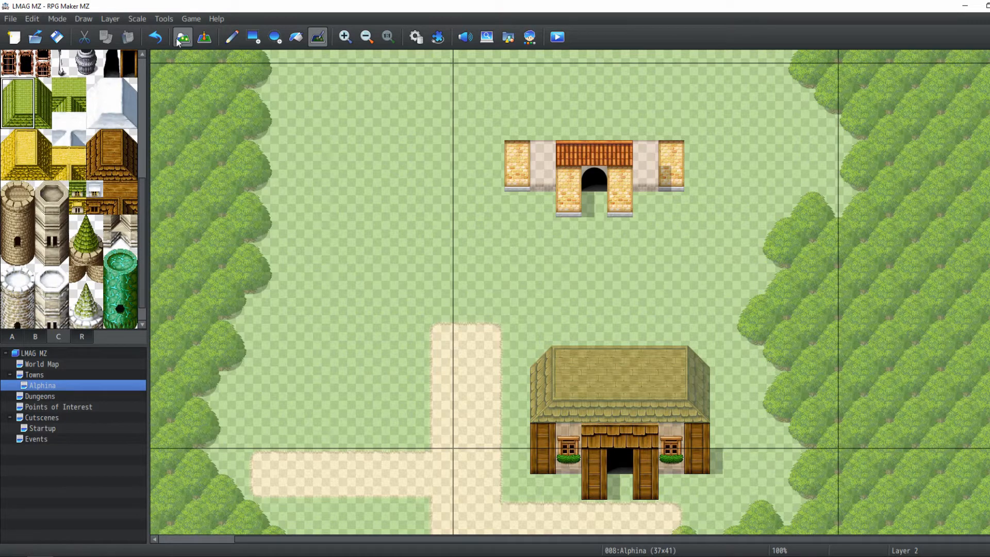
scroll(412, 211, "up", 1)
left_click(523, 110)
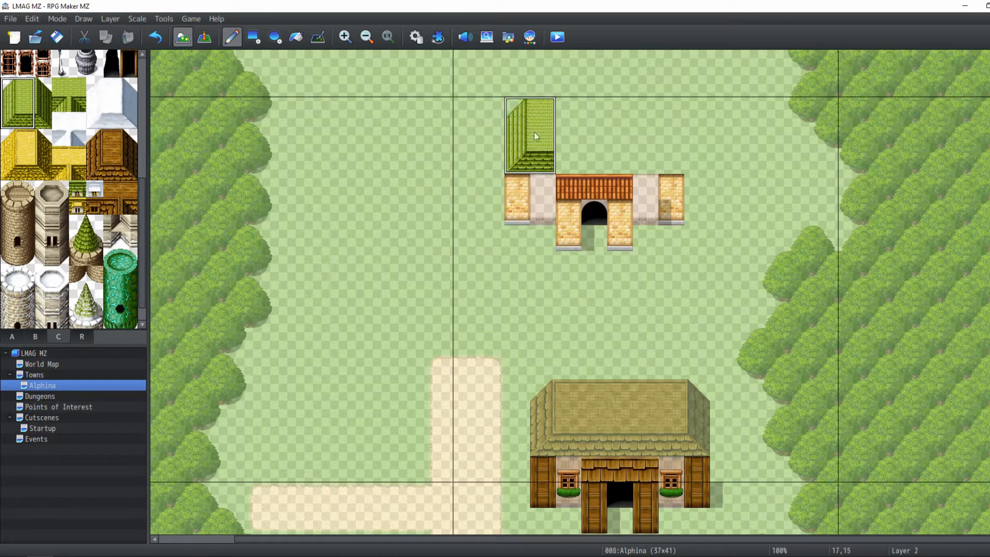
right_click_drag(541, 159, 544, 114)
left_click_drag(546, 113, 647, 120)
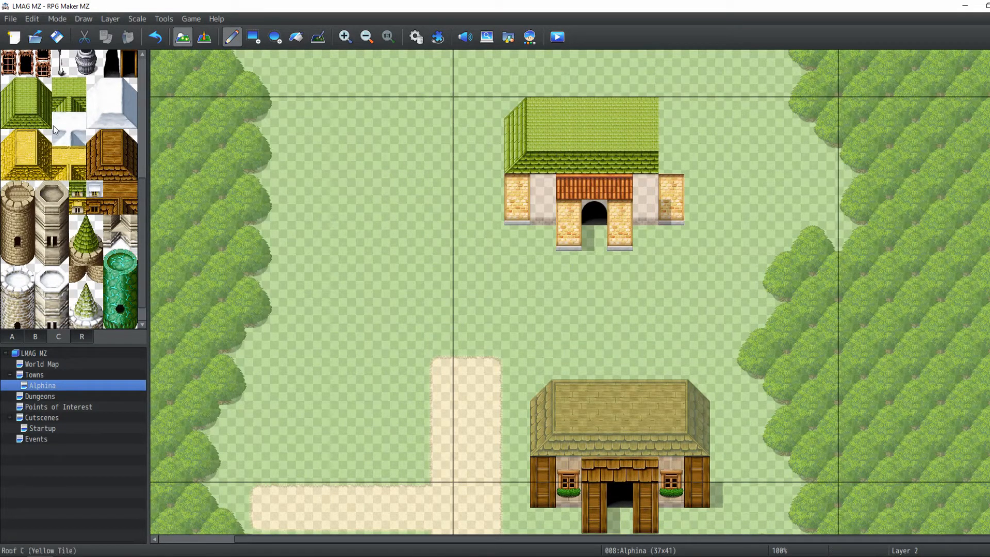
left_click_drag(44, 87, 44, 122)
left_click(673, 116)
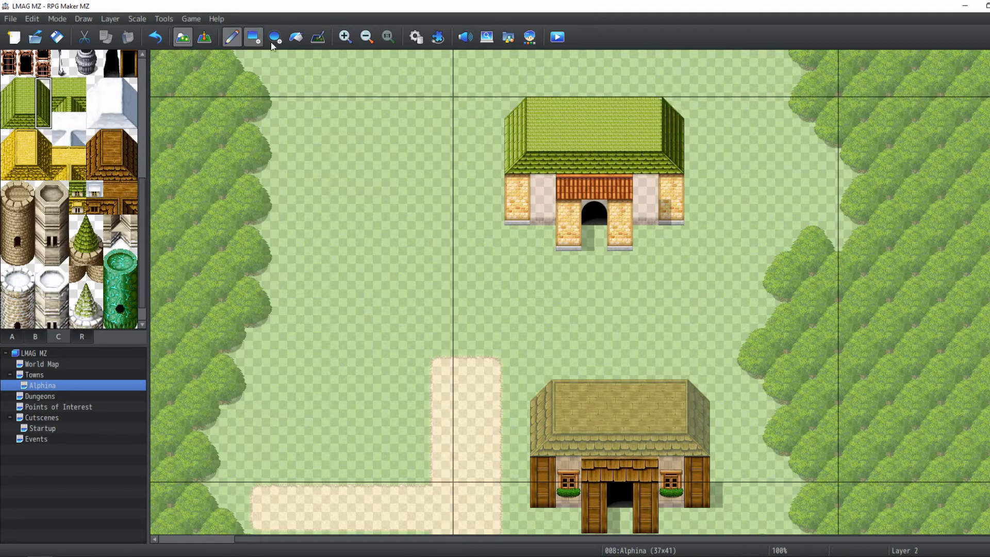
Remove the shadow next to the right outer pillar with the shadow pen and review the building in event view
left_click(317, 36)
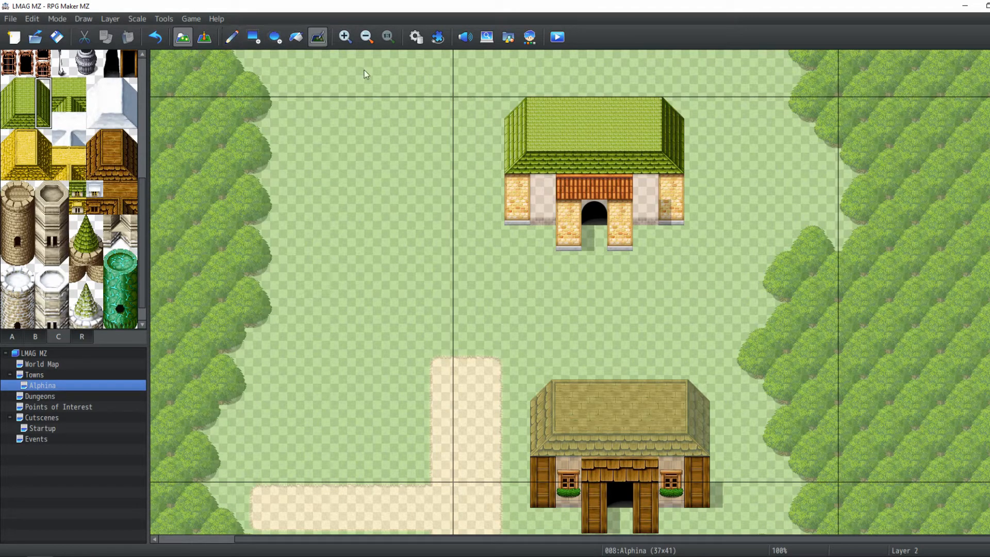
left_click(663, 214)
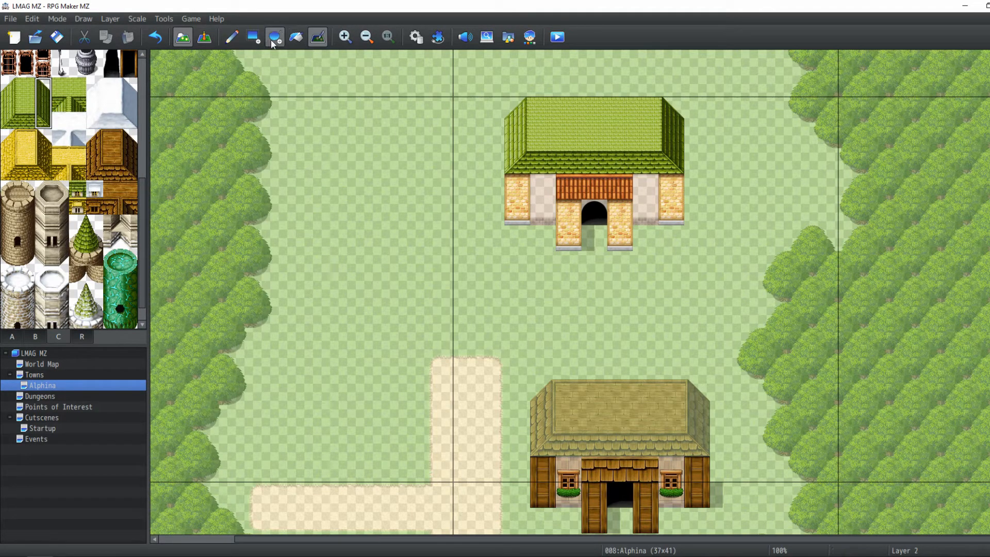
left_click(205, 37)
scroll(699, 253, "up", 2)
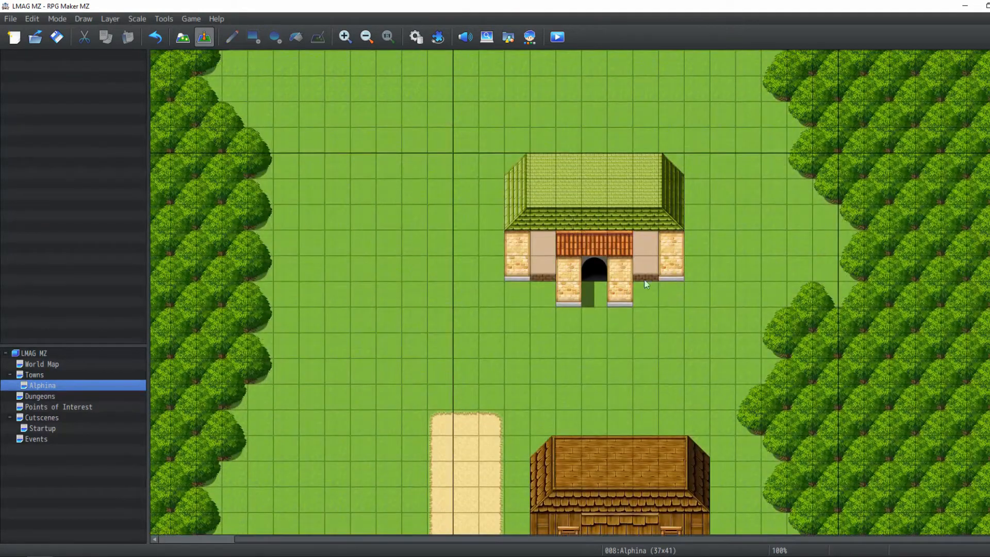
scroll(646, 284, "down", 4)
scroll(643, 218, "up", 3)
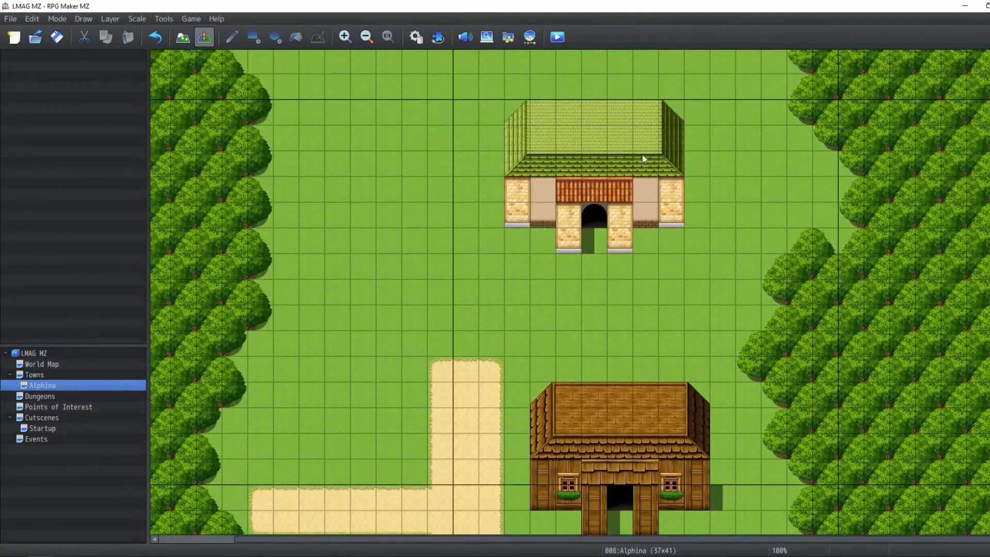
left_click(182, 37)
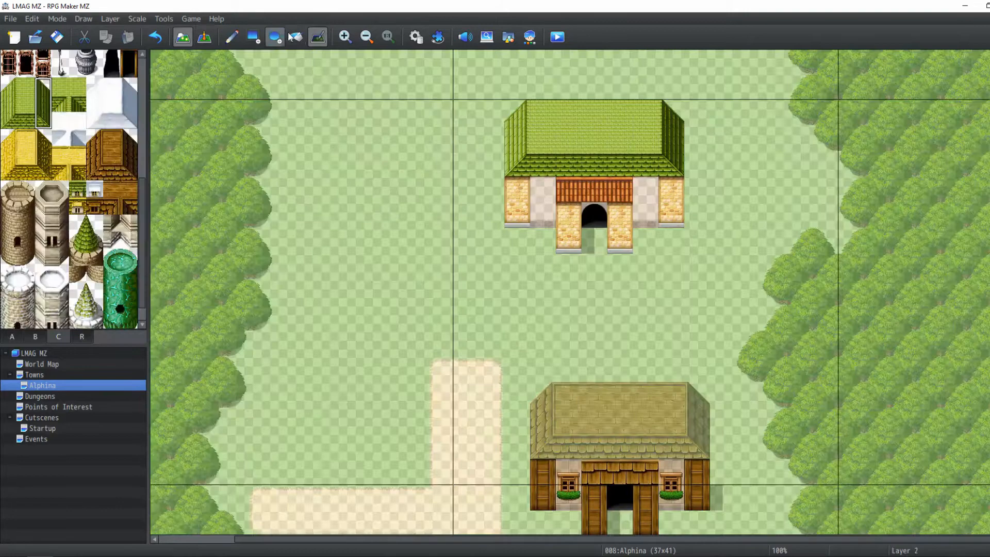
On the Automatic layer, fill a grass rectangle over the second building, clearing it from the map
left_click(248, 41)
right_click(439, 240)
left_click(106, 18)
left_click(116, 36)
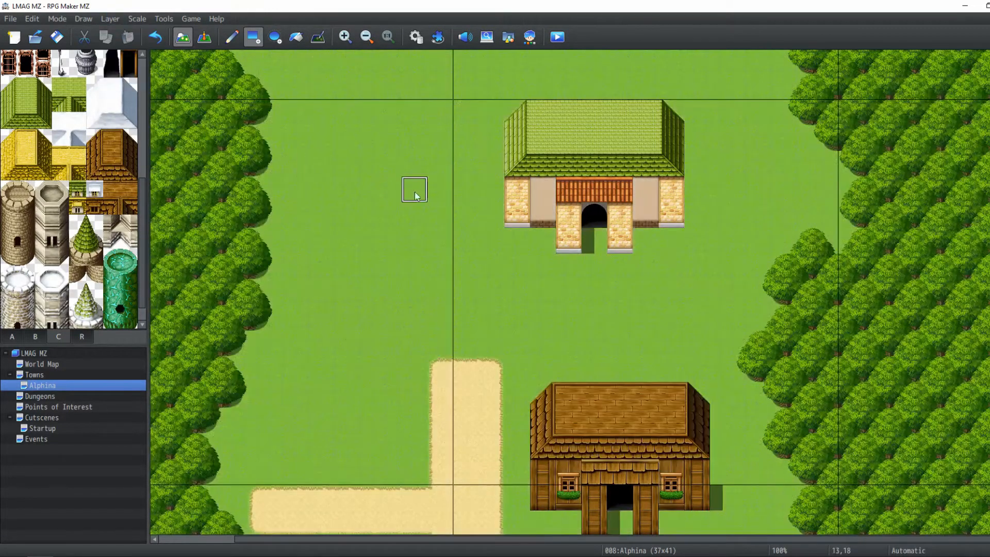
mouse_move(467, 275)
left_mouse_down()
mouse_move(592, 211)
mouse_move(723, 114)
left_mouse_up()
scroll(592, 134, "down", 6)
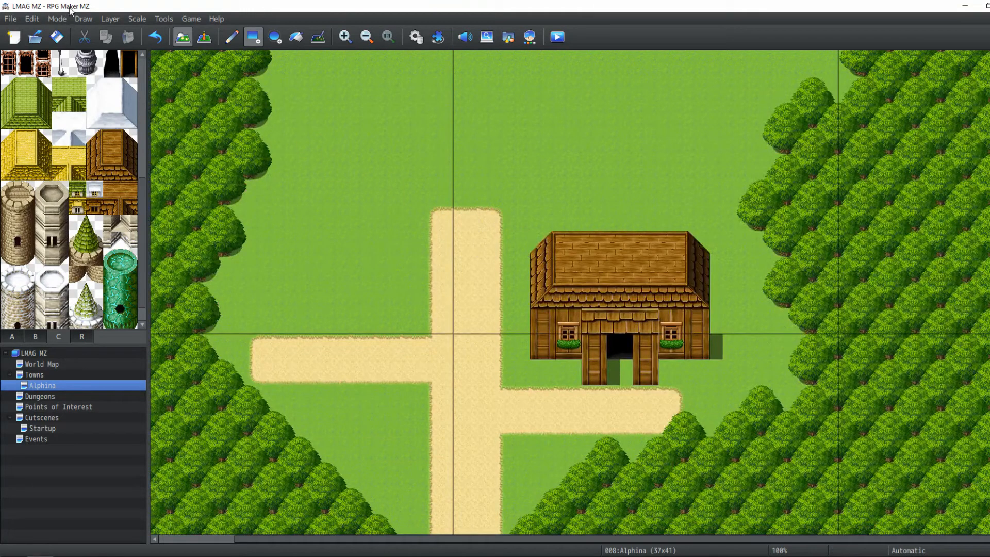
Try placing a pipe chimney beside the first building's roof on Layer 2
left_click(110, 19)
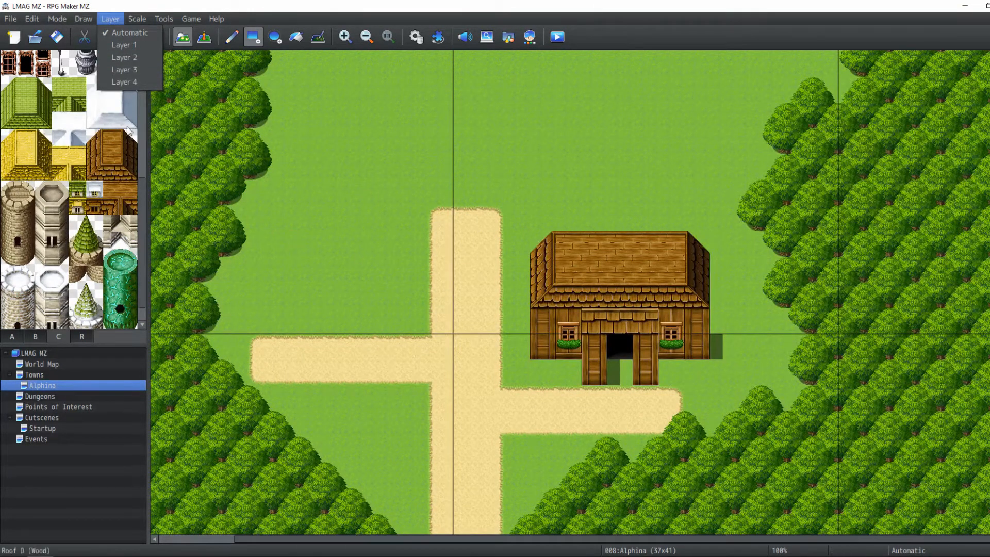
left_click(113, 57)
left_click(34, 336)
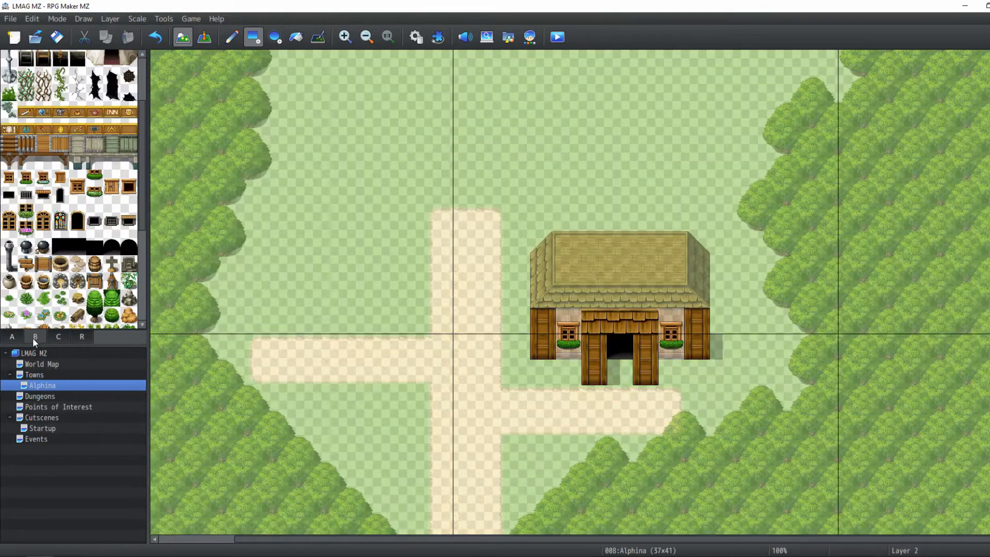
scroll(61, 234, "down", 1)
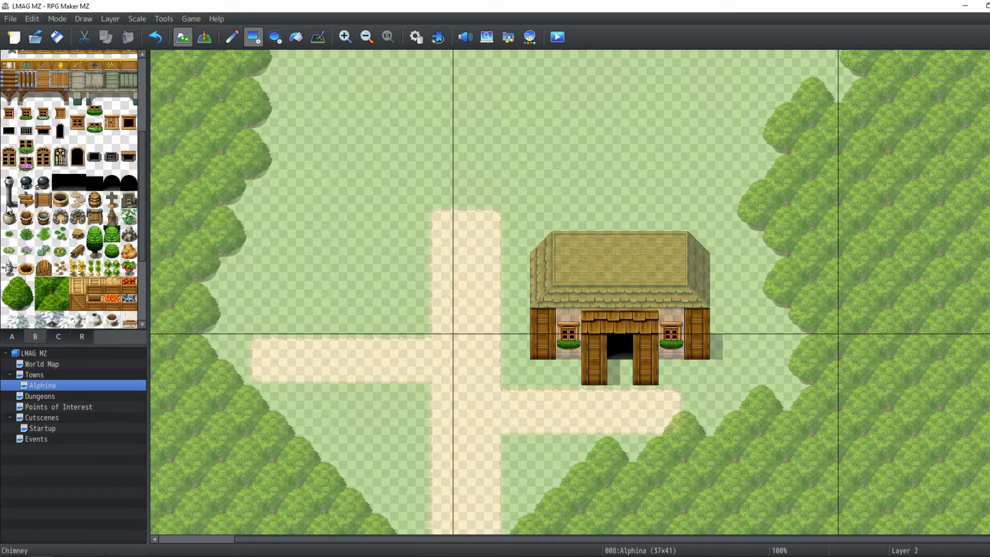
scroll(10, 201, "down", 3)
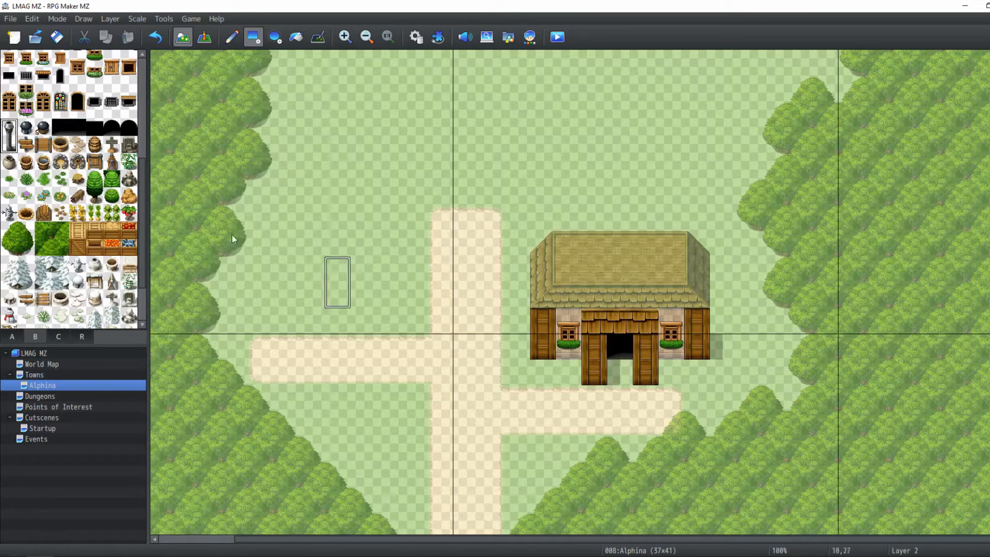
mouse_move(9, 128)
left_mouse_down()
mouse_move(9, 140)
mouse_move(4, 115)
mouse_move(8, 143)
left_mouse_up()
left_click(597, 269)
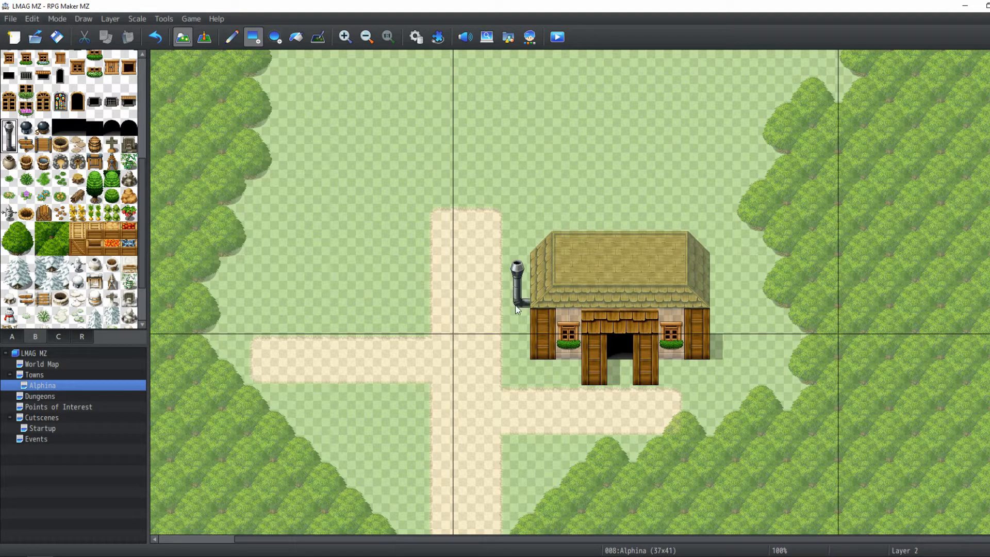
Try placing a pot chimney from tileset C on the first building's roof, switching to Layer 4
left_click_drag(53, 345, 53, 344)
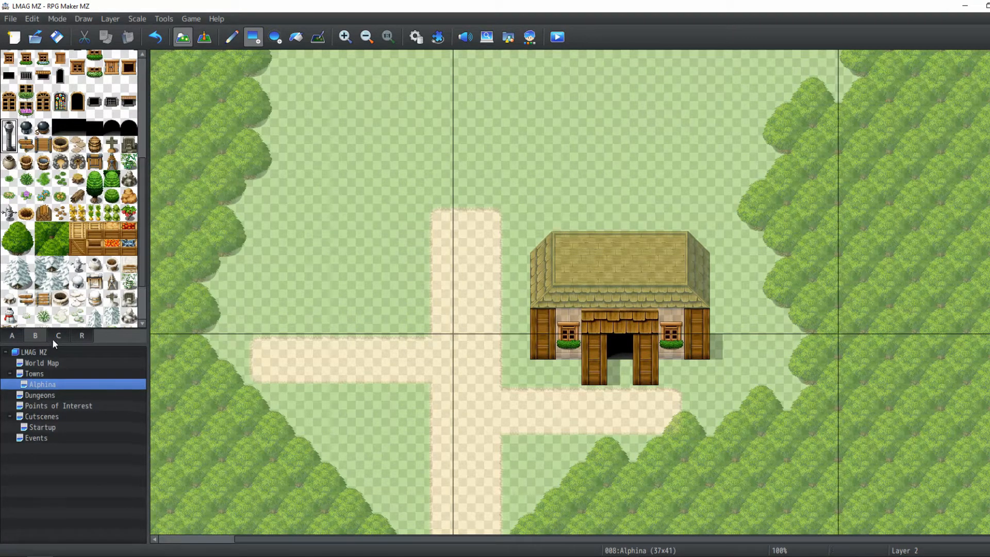
left_click(53, 339)
scroll(66, 238, "down", 4)
scroll(67, 238, "up", 3)
left_click(85, 211)
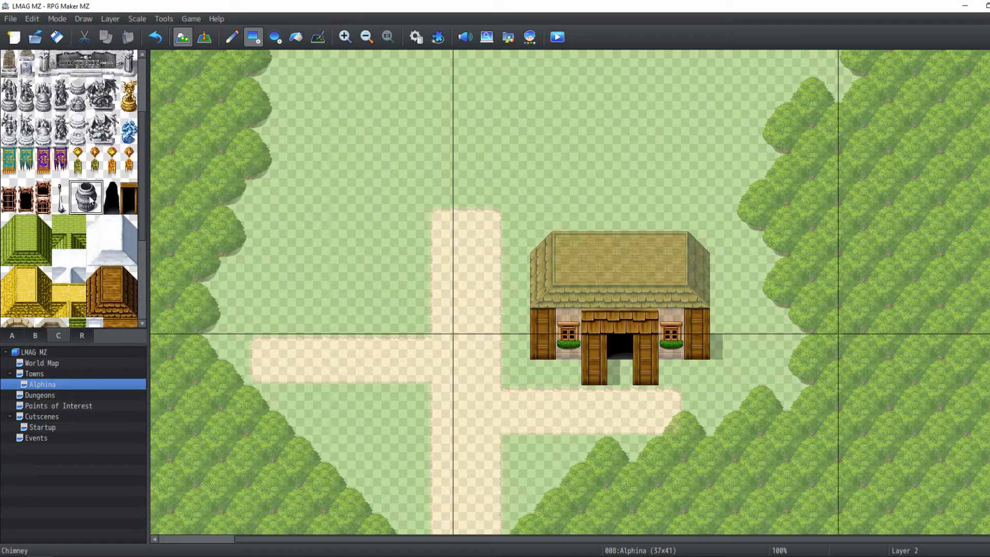
left_click(548, 244)
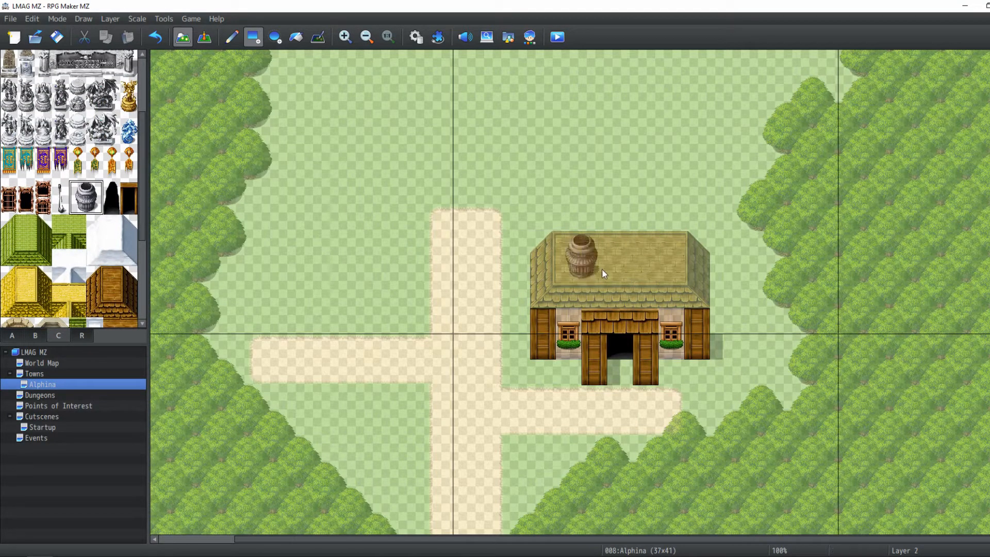
left_click(99, 19)
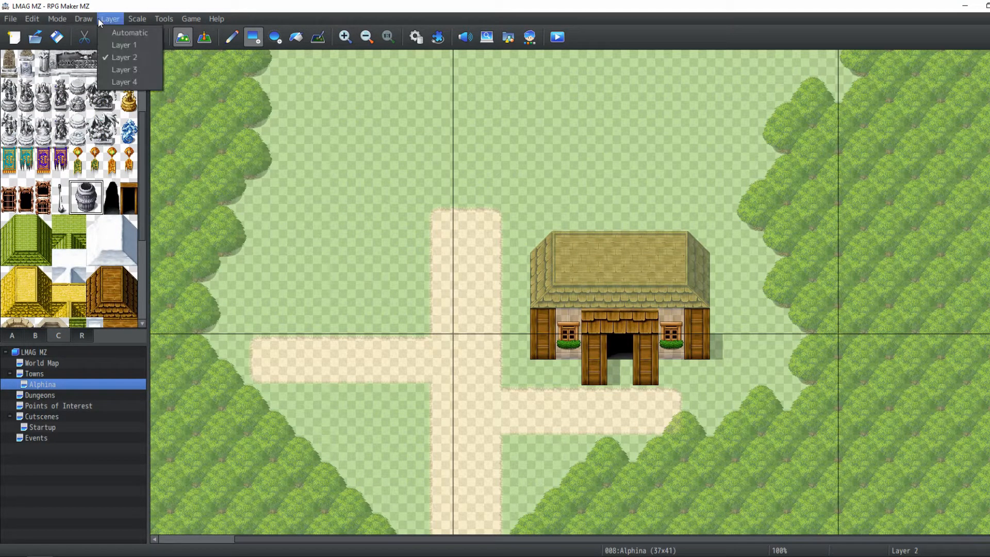
left_click(124, 82)
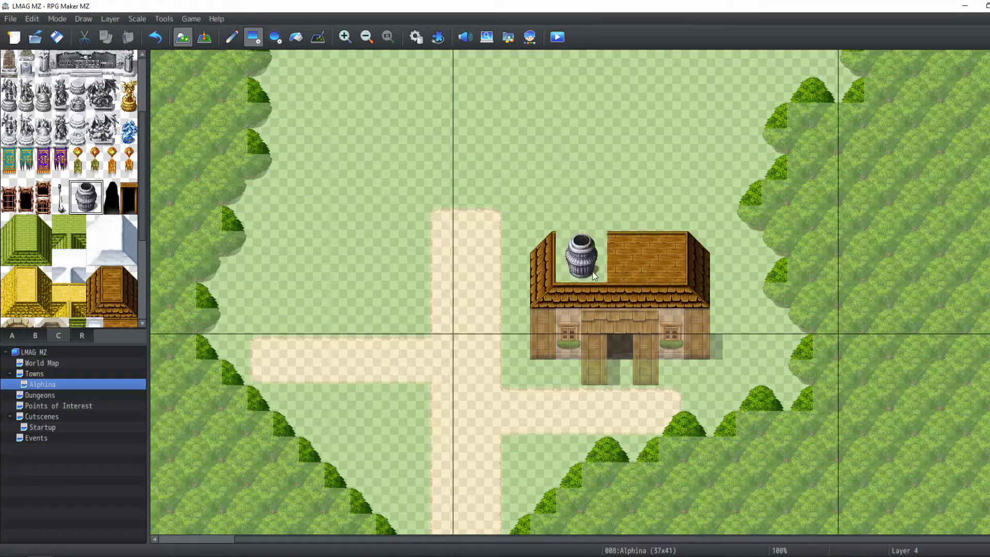
Browse the B and C tilesets for objects to add around the first building
scroll(89, 204, "up", 4)
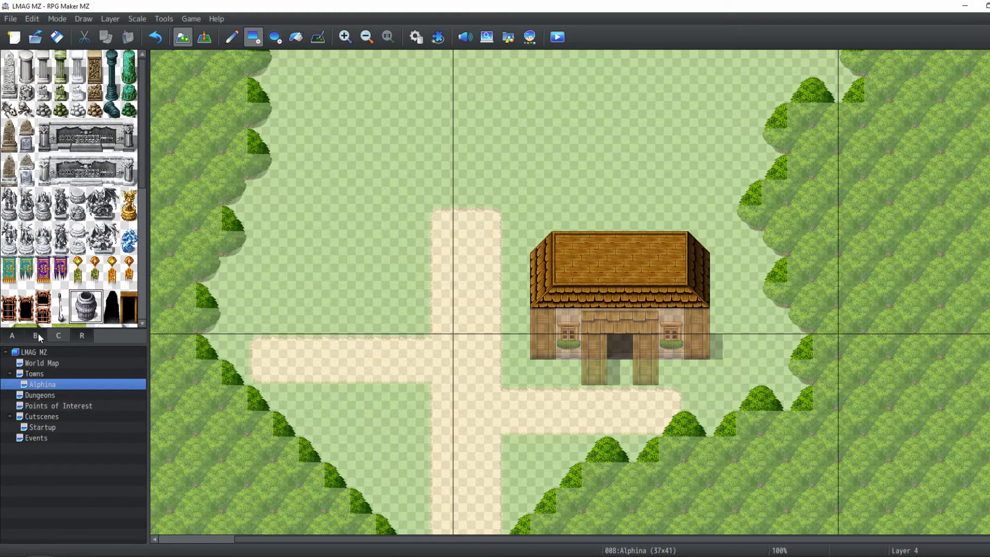
scroll(55, 248, "down", 5)
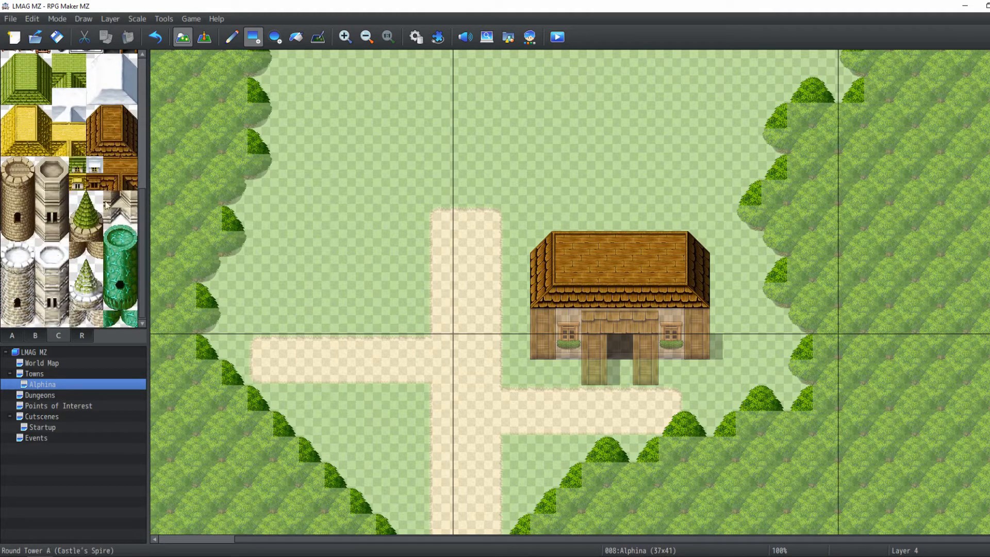
left_click(35, 335)
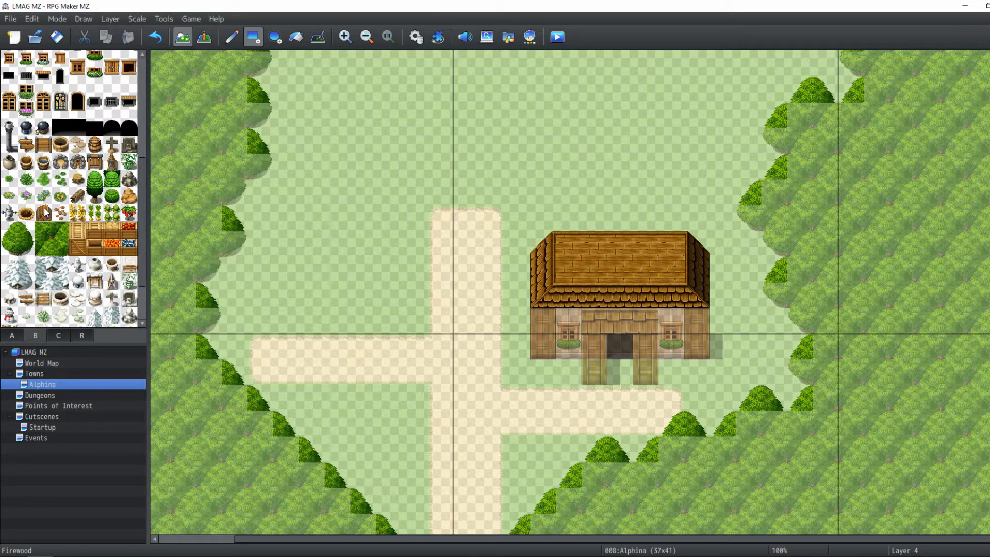
scroll(46, 212, "down", 4)
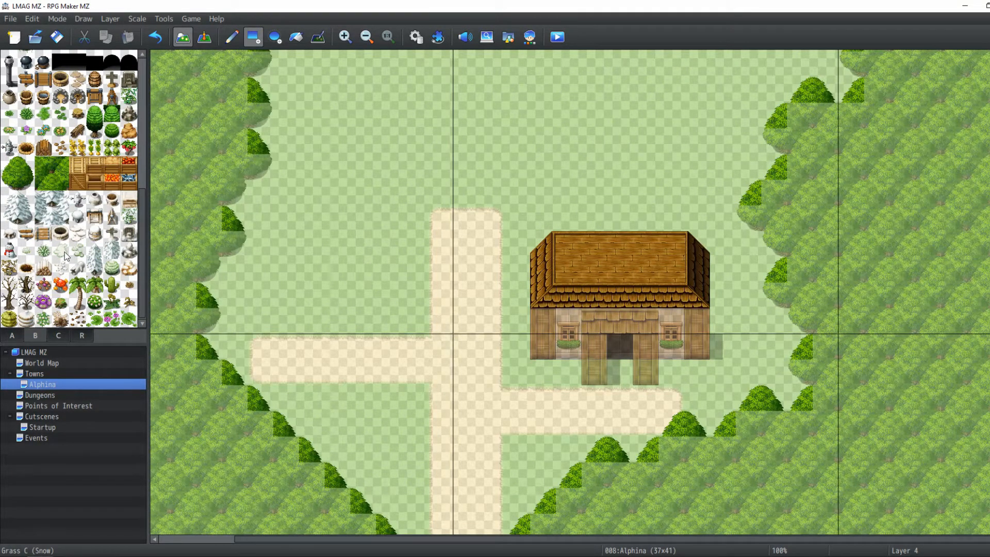
scroll(194, 226, "up", 2)
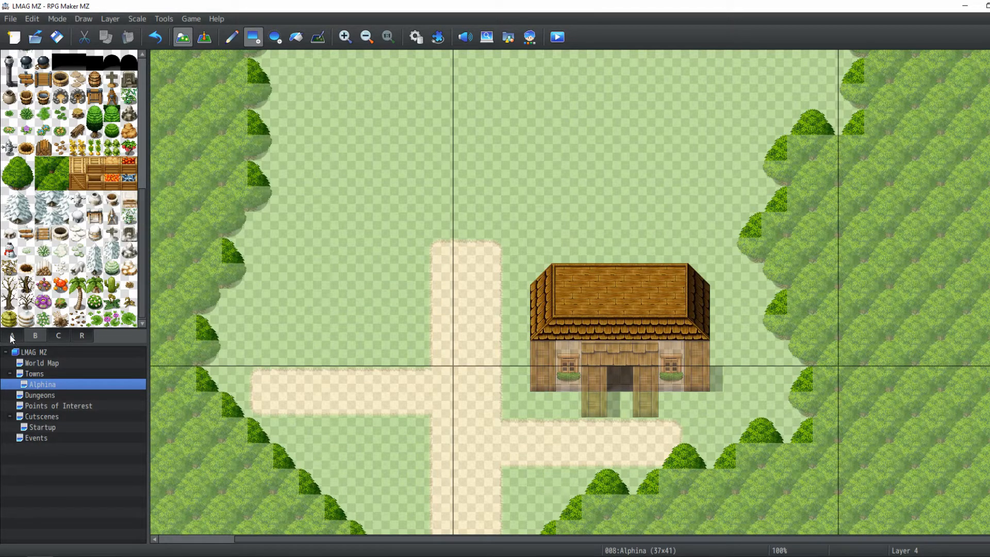
scroll(55, 154, "up", 2)
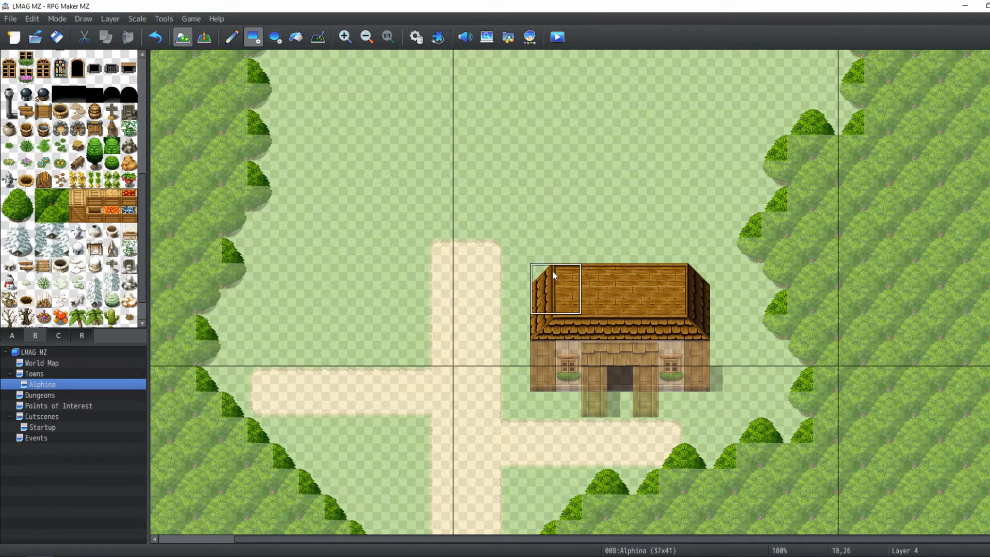
scroll(554, 273, "down", 2)
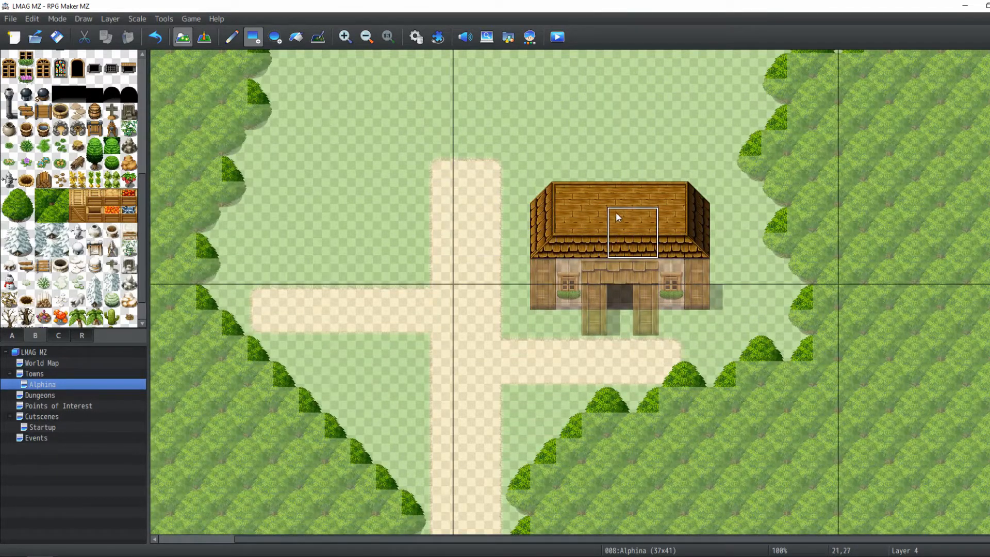
scroll(332, 140, "up", 2)
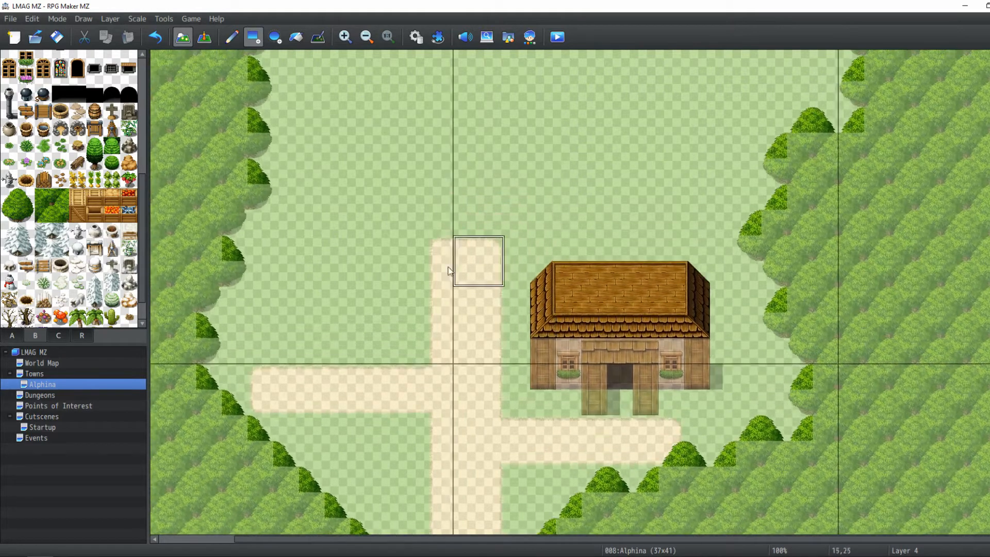
On Layer 1, draw a wooden plank floor about five by two tiles west of the vertical dirt path
scroll(392, 294, "left", 1)
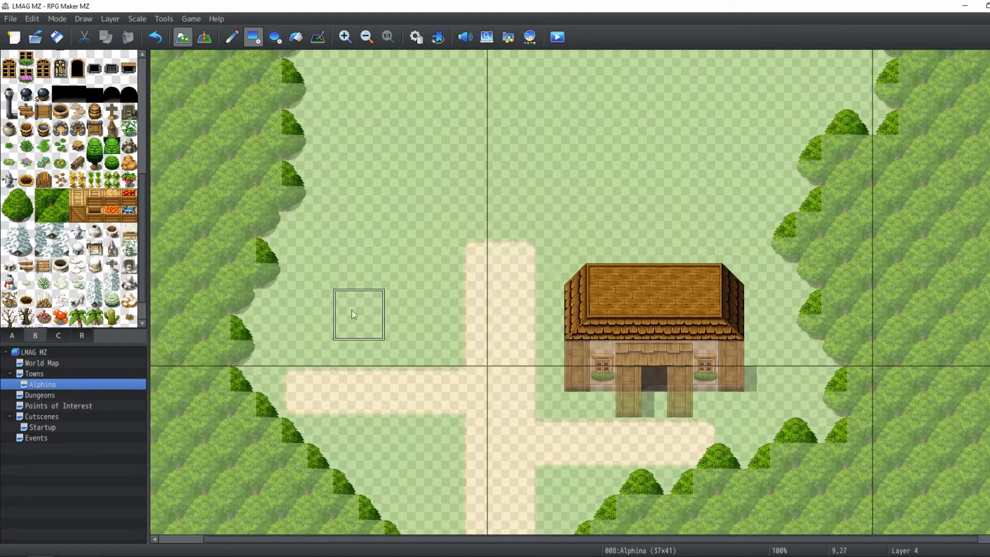
left_click(115, 19)
left_click(124, 45)
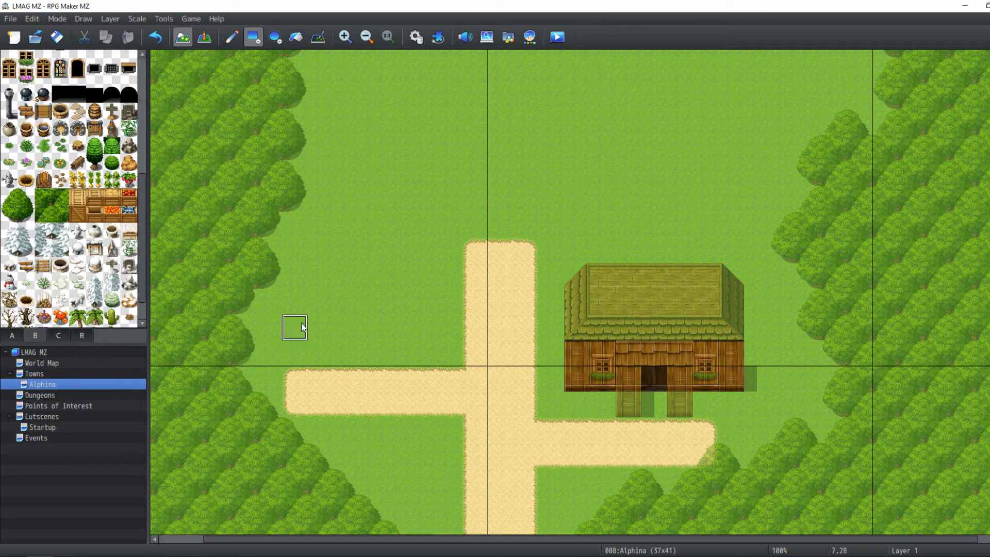
mouse_move(299, 333)
left_mouse_down()
mouse_move(444, 311)
mouse_move(432, 310)
left_mouse_up()
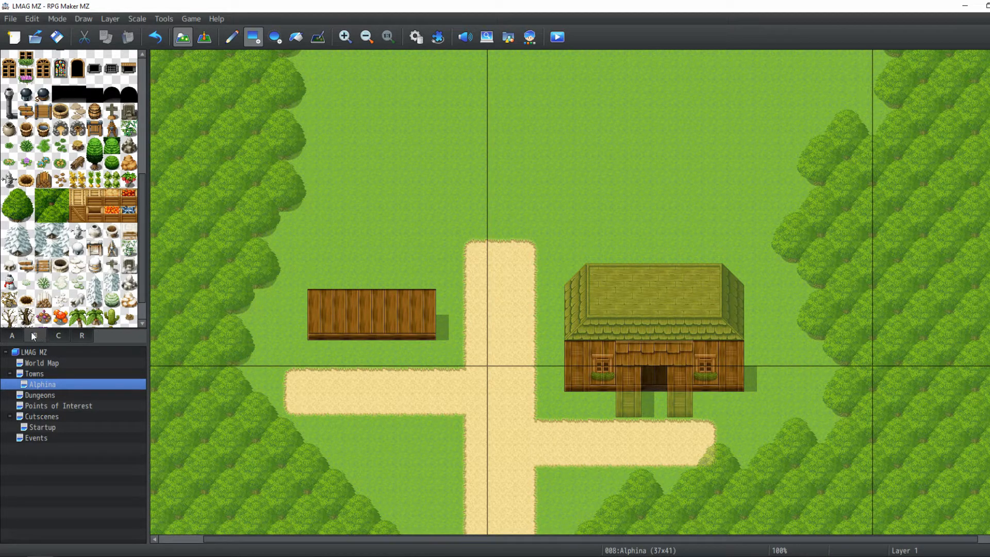
left_click(12, 336)
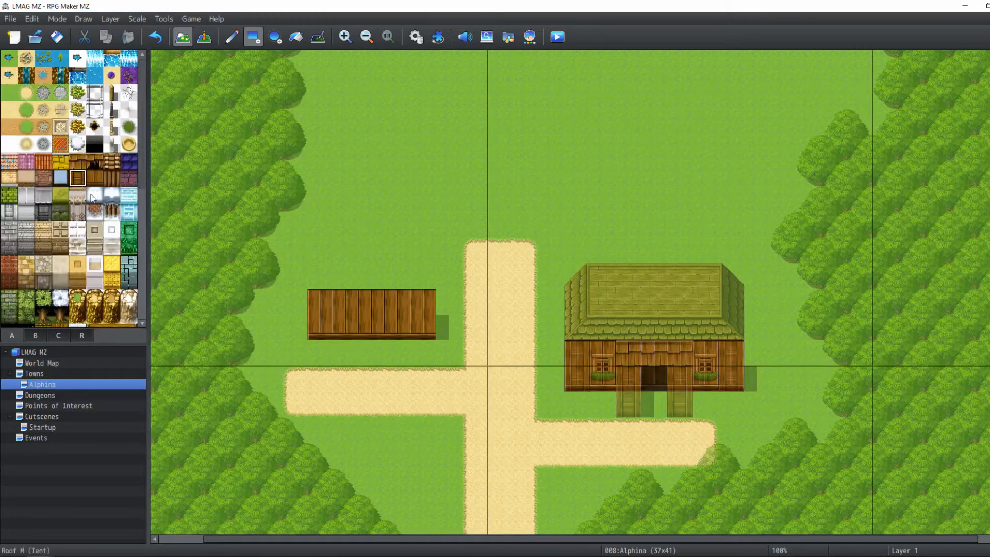
On Layer 2, build wooden walls and door pillars for the second building over its plank floor
left_click(123, 20)
left_click(122, 56)
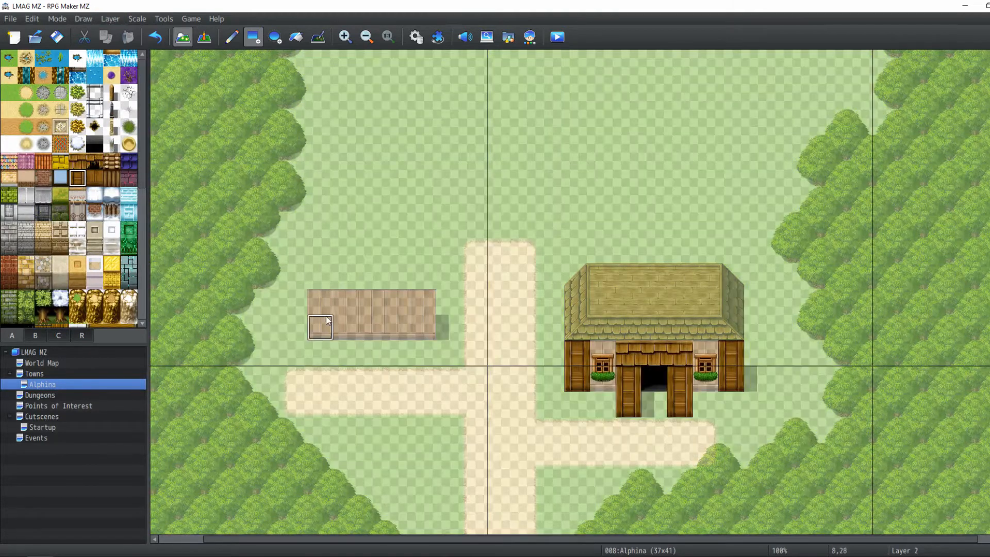
left_click(345, 353)
left_click(397, 328)
left_click(399, 355)
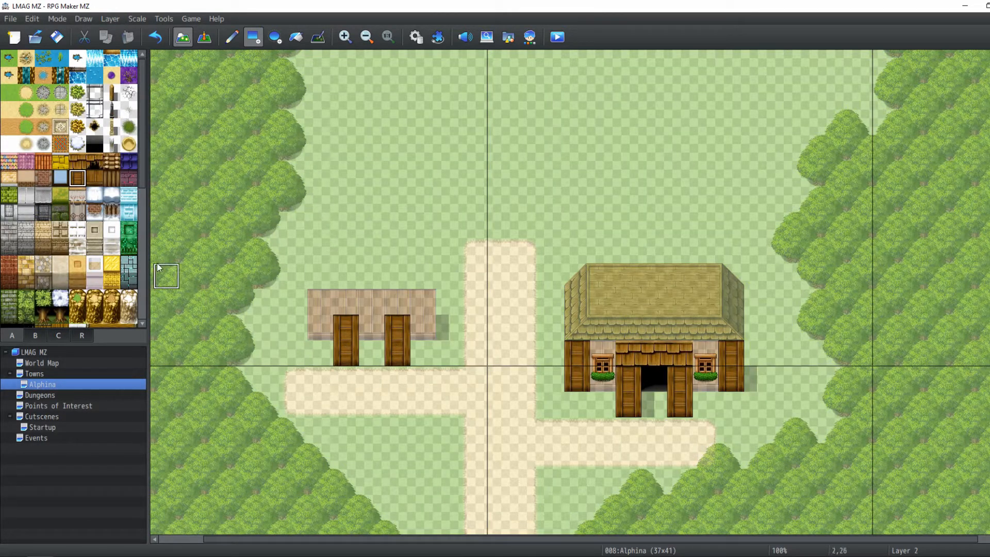
left_click(77, 161)
left_click_drag(345, 302, 397, 310)
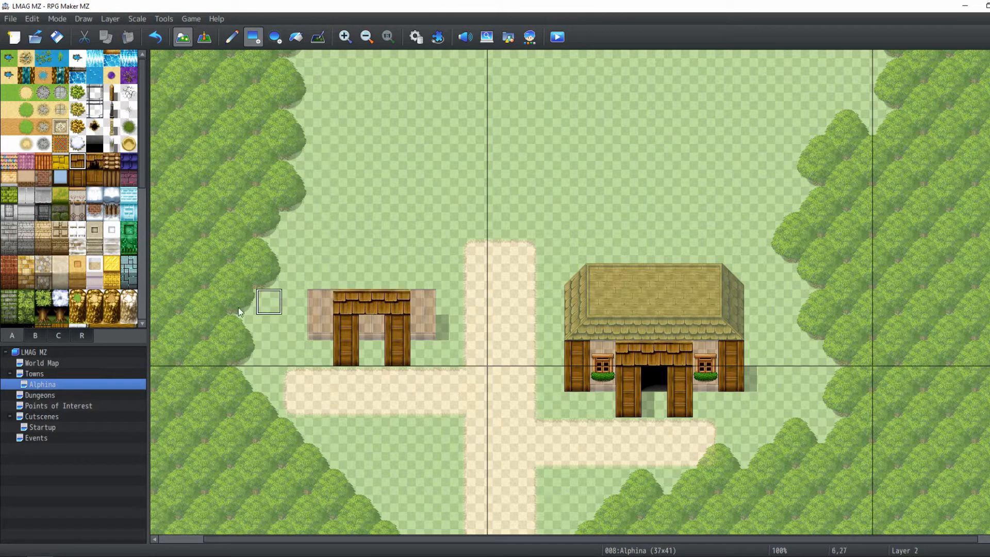
Add a dark doorway entrance between the second building's door pillars
left_click(34, 335)
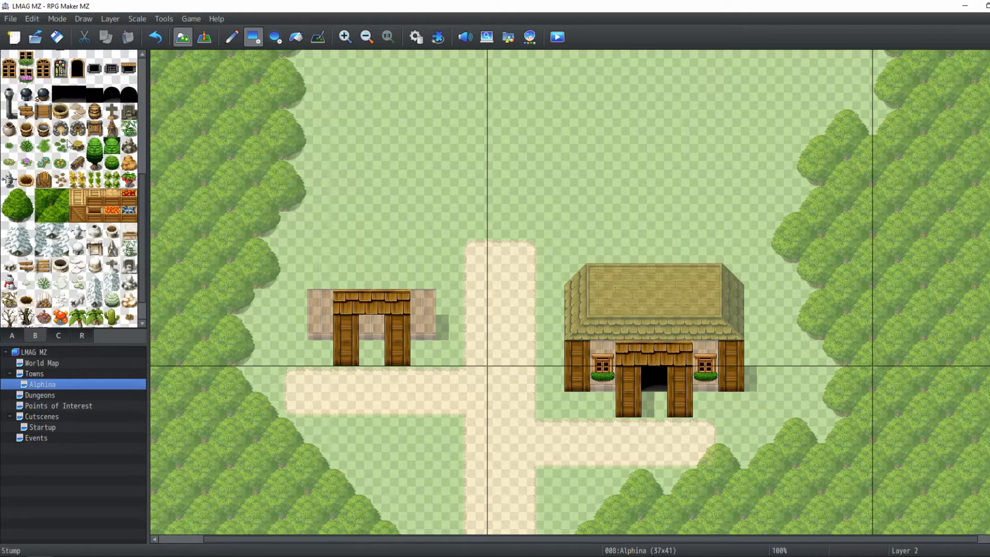
left_click(61, 93)
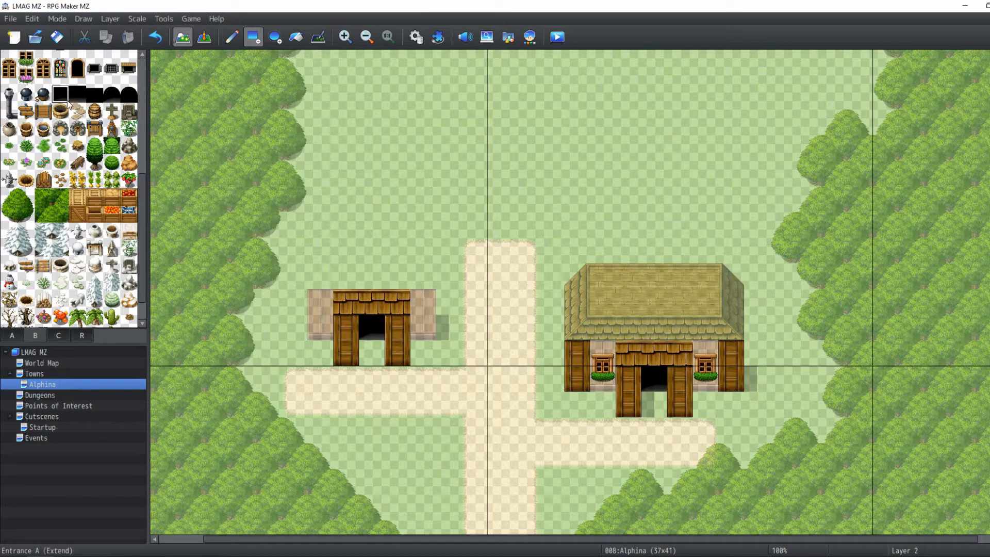
On Layer 4, build a wooden roof from tileset C over the second building
left_click(57, 335)
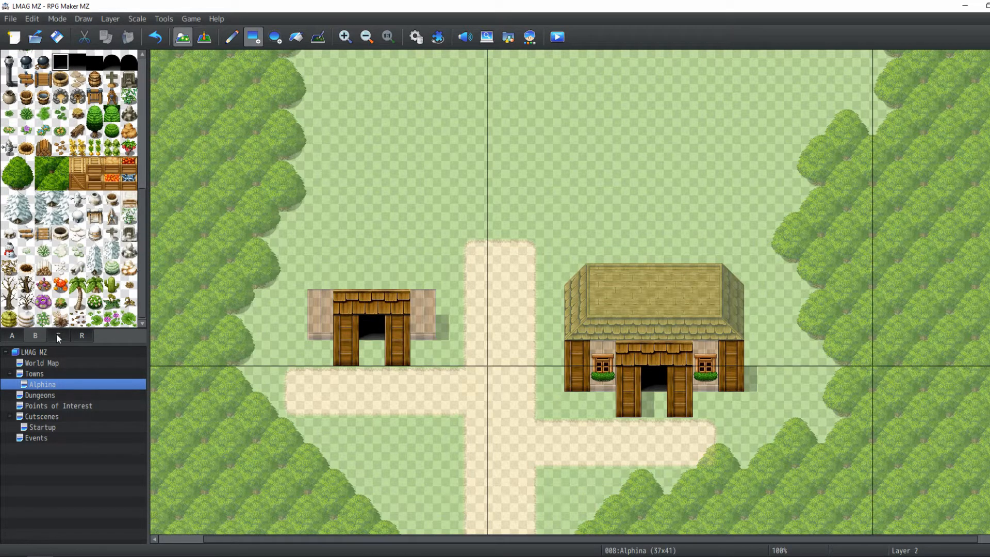
left_click(12, 335)
left_click_drag(96, 149, 95, 114)
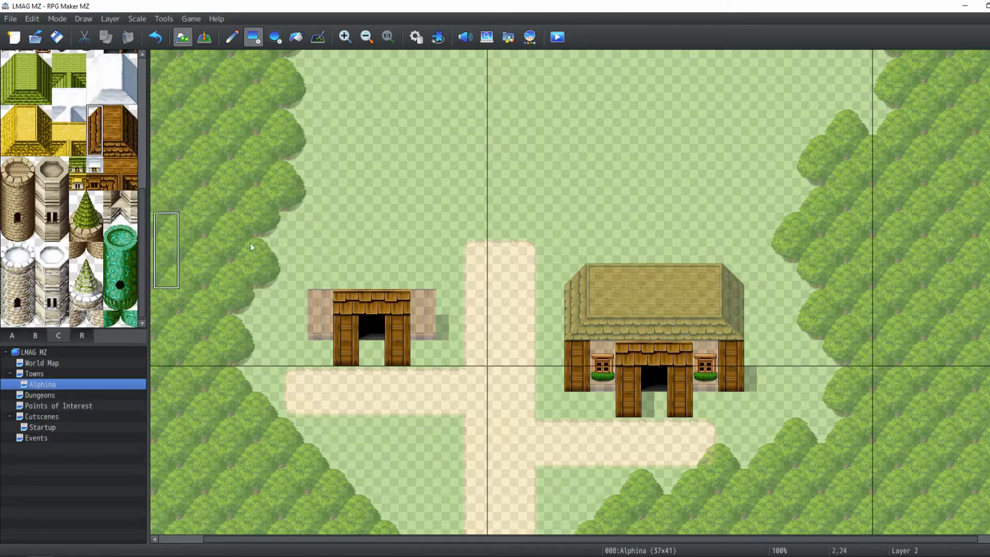
left_click(110, 19)
left_click(130, 73)
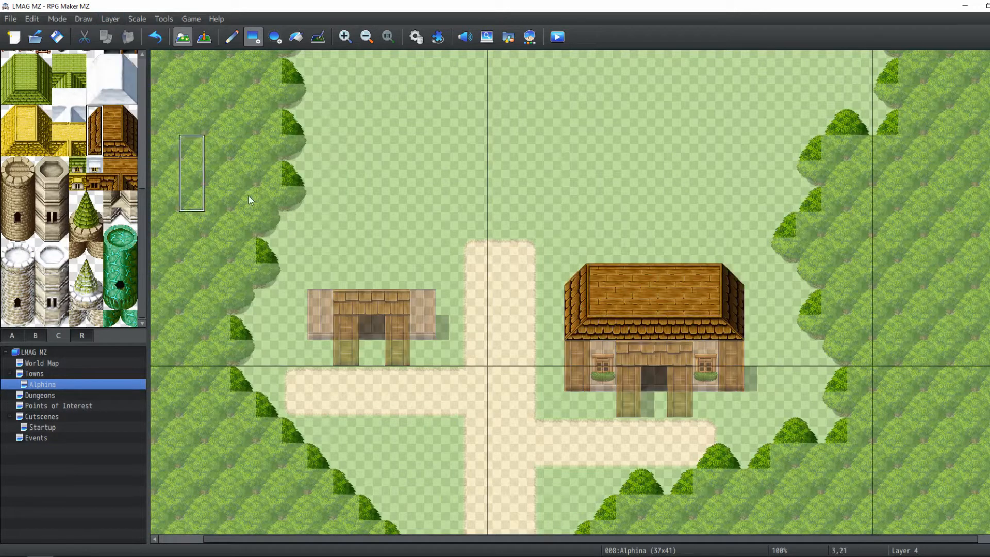
left_click(322, 229)
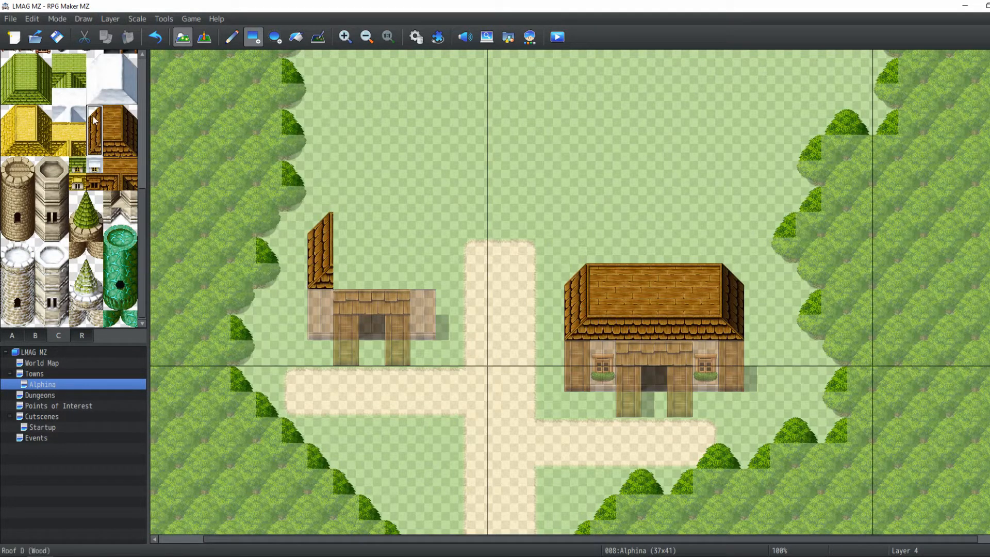
left_click_drag(112, 111, 129, 150)
left_click(406, 231)
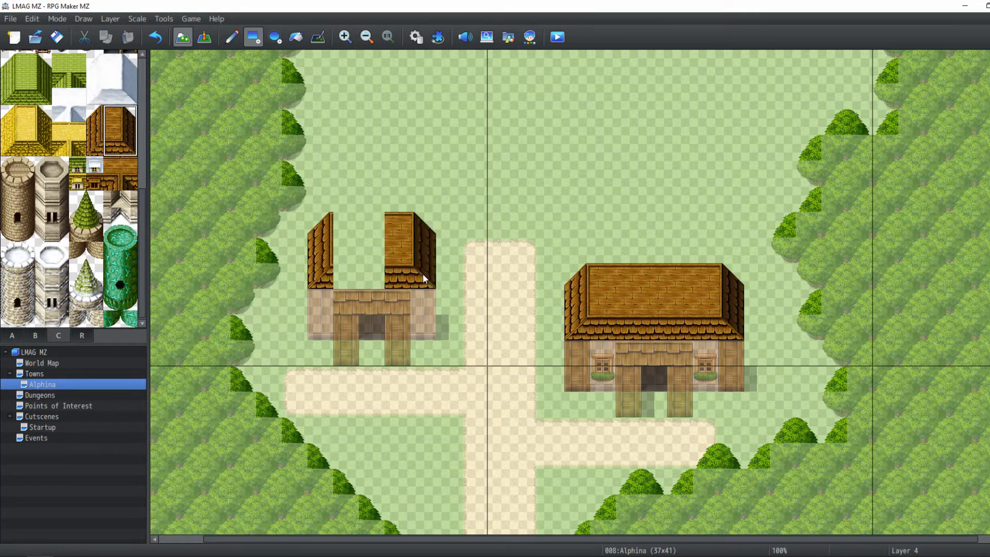
right_click_drag(401, 273, 397, 228)
left_click(362, 225)
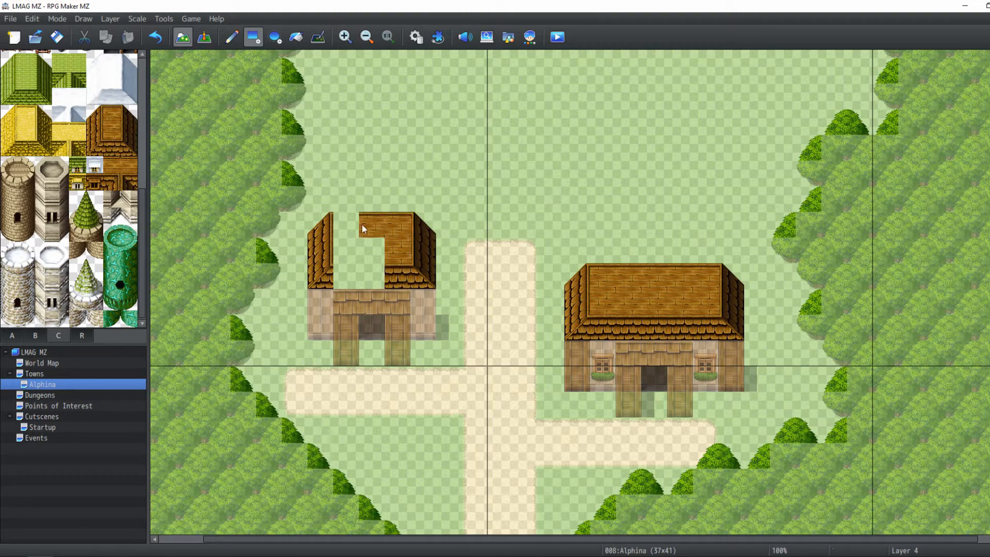
left_click_drag(362, 227, 342, 270)
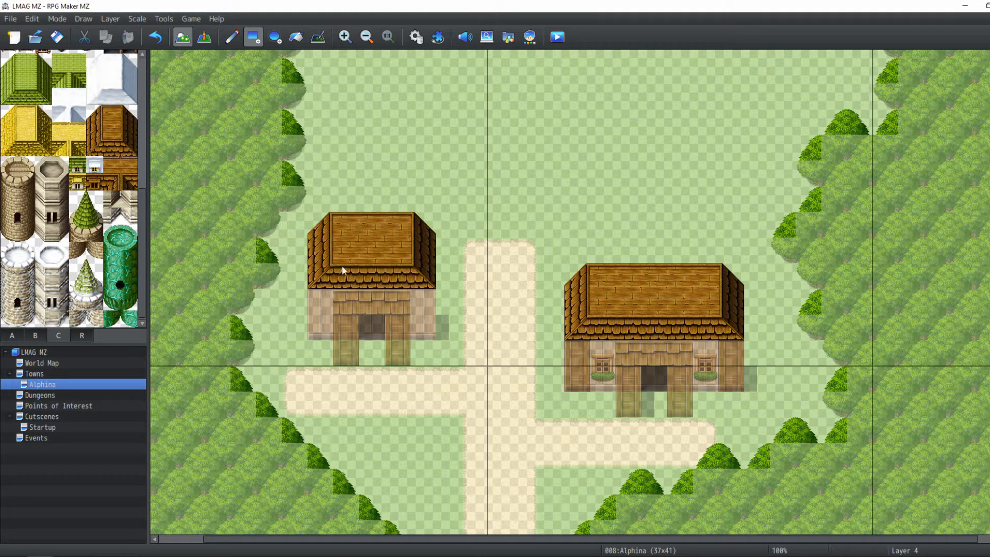
On Layer 2, add wooden windows on both sides of the second building's front wall
left_click(35, 336)
scroll(77, 181, "up", 3)
left_click(109, 19)
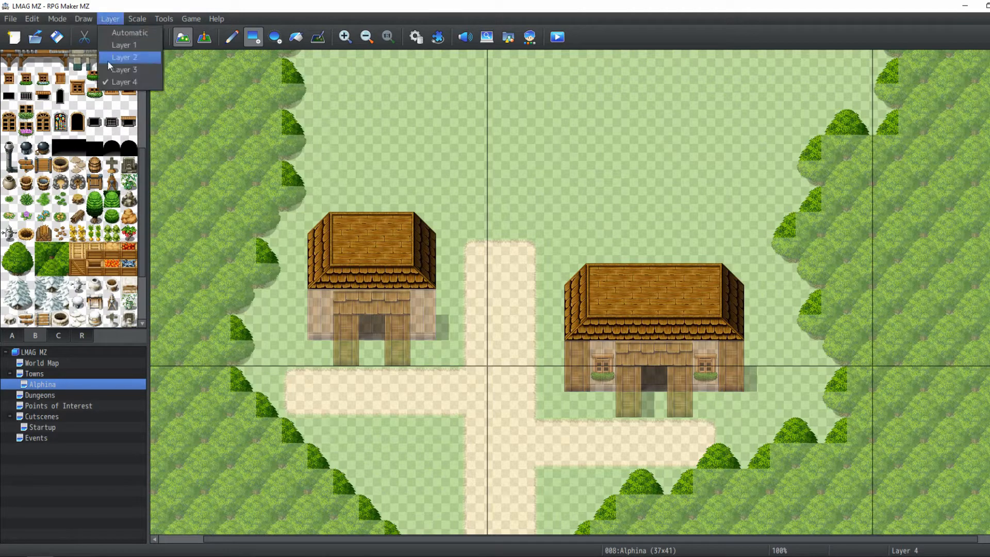
left_click(123, 58)
left_click_drag(77, 80, 77, 95)
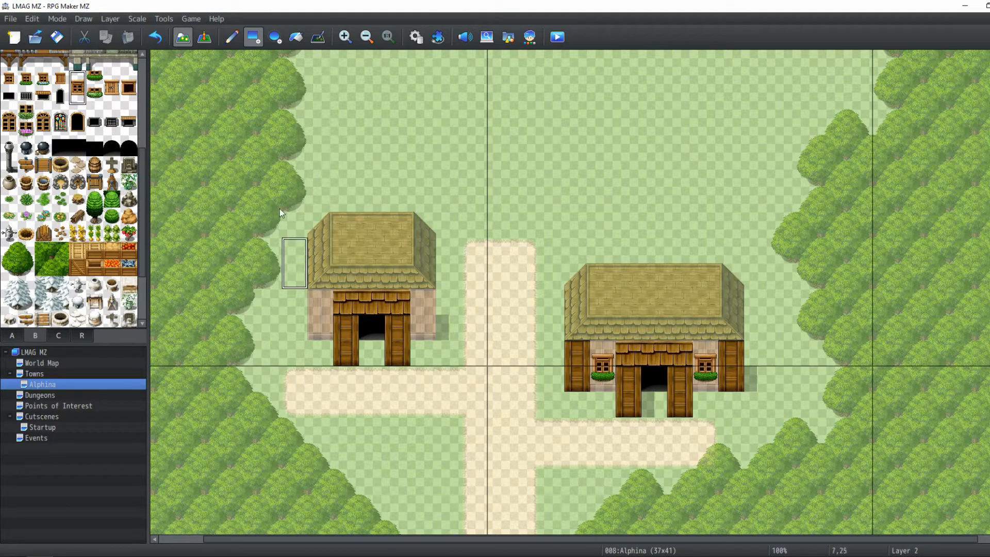
left_click(232, 37)
left_click(320, 301)
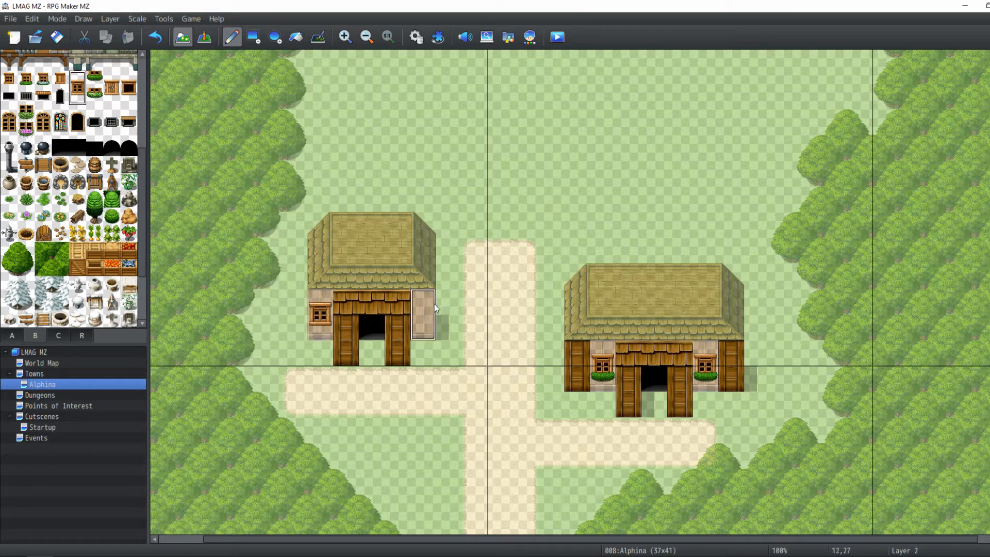
left_click(435, 307)
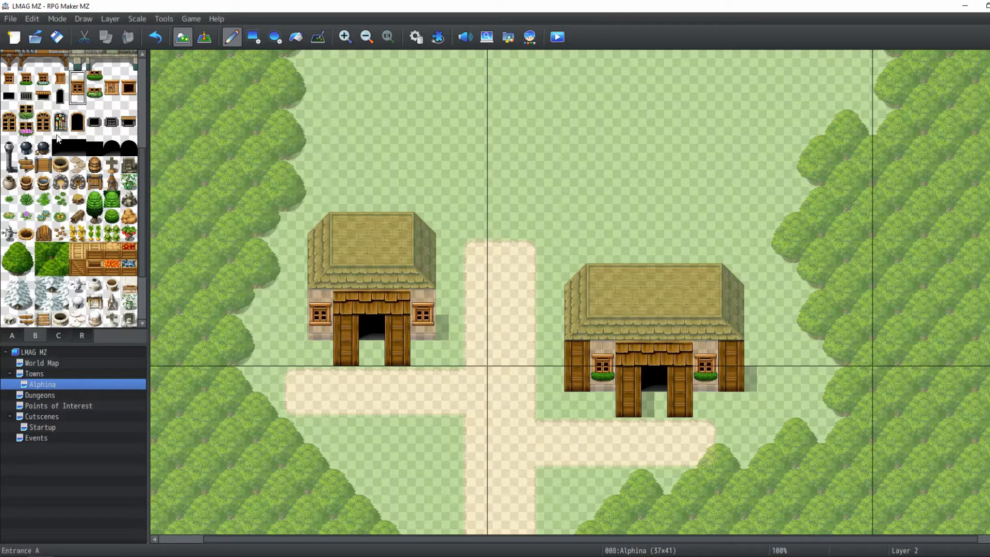
Place flower boxes beneath both windows of the second building
scroll(83, 189, "up", 2)
left_click(95, 122)
left_click(315, 326)
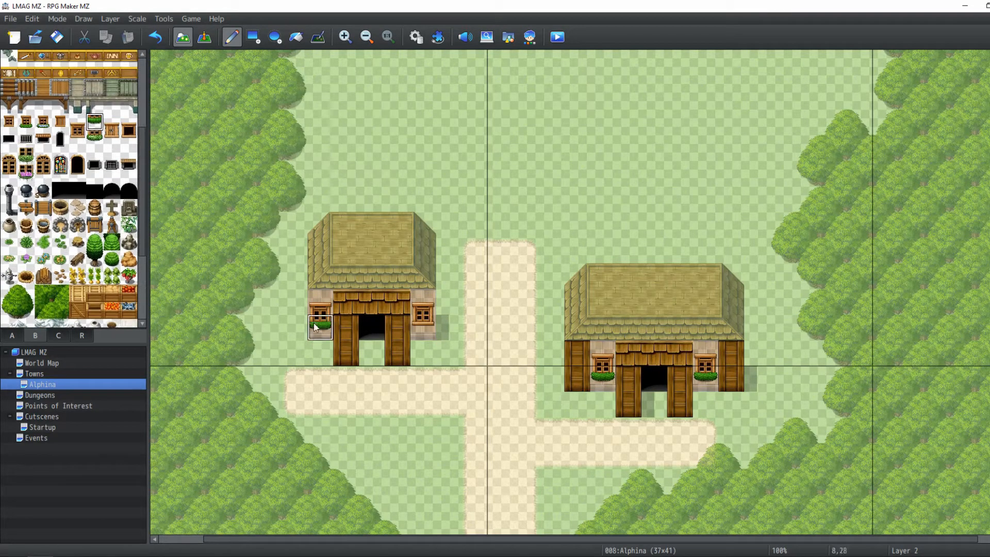
left_click(423, 325)
On Layer 3, place the sack shop sign above the second building's doorway
scroll(54, 120, "up", 3)
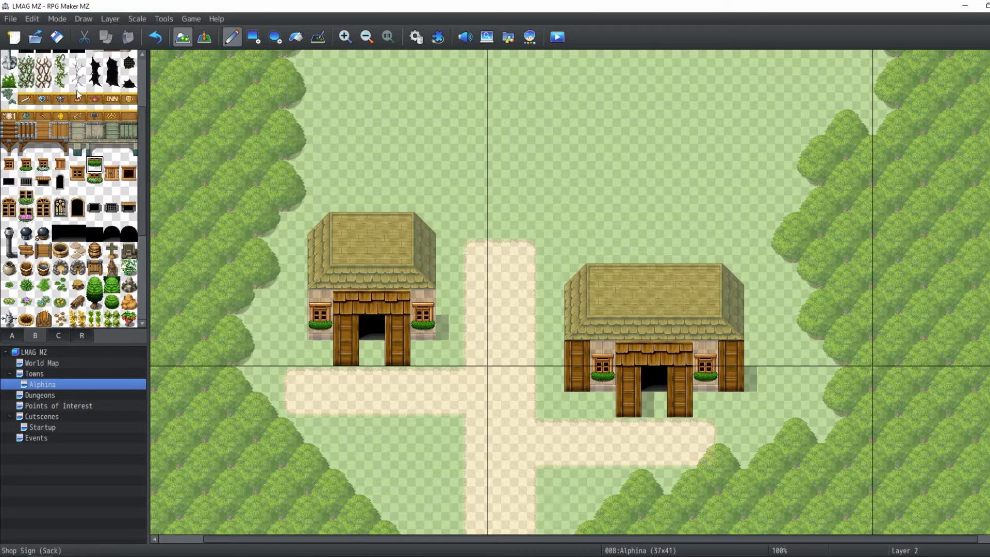
left_click(77, 97)
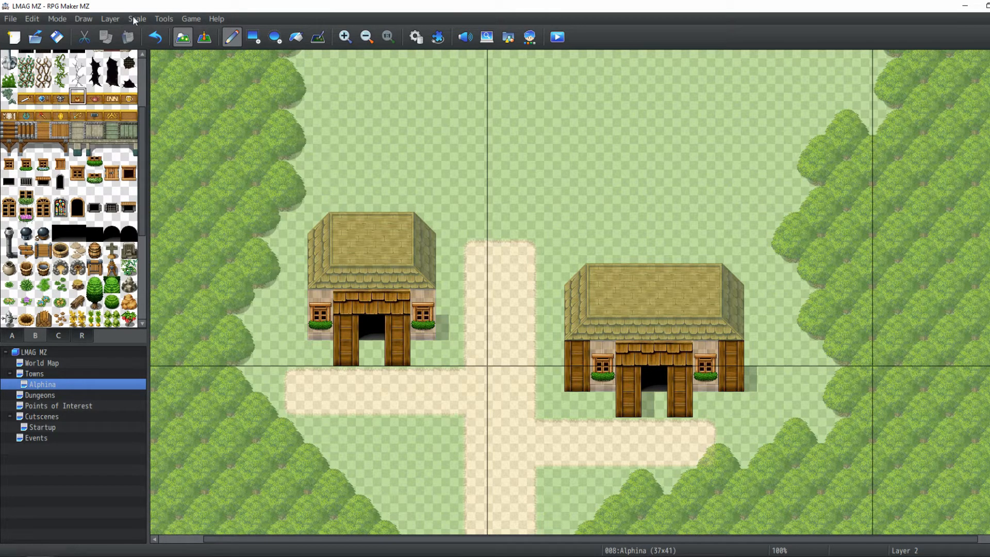
left_click(110, 18)
left_click(126, 72)
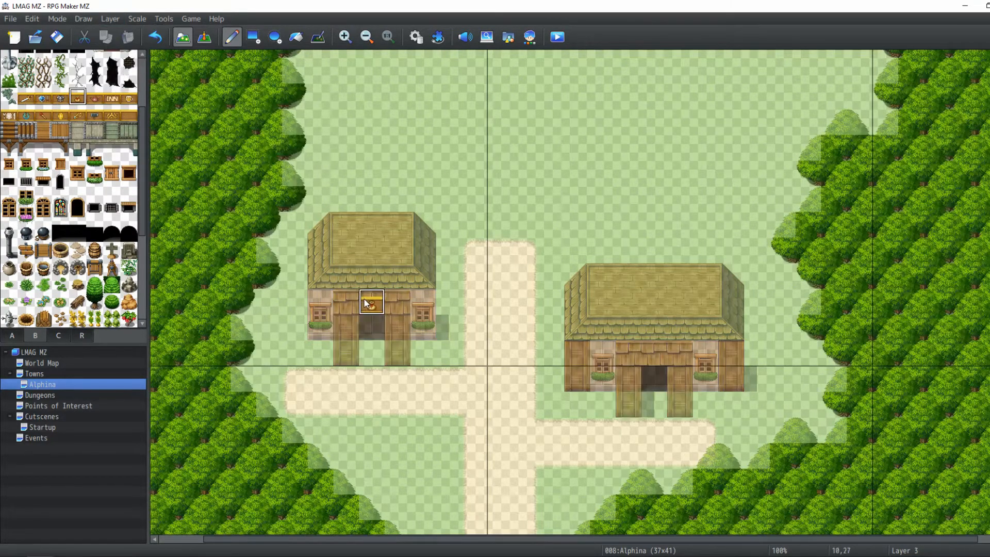
left_click(345, 340)
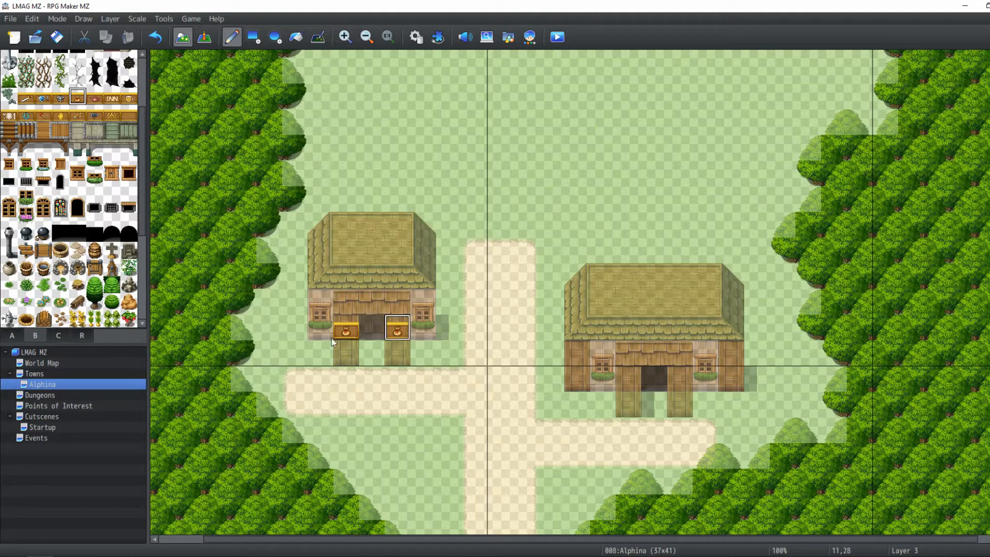
key("ctrl+z")
key("ctrl+z")
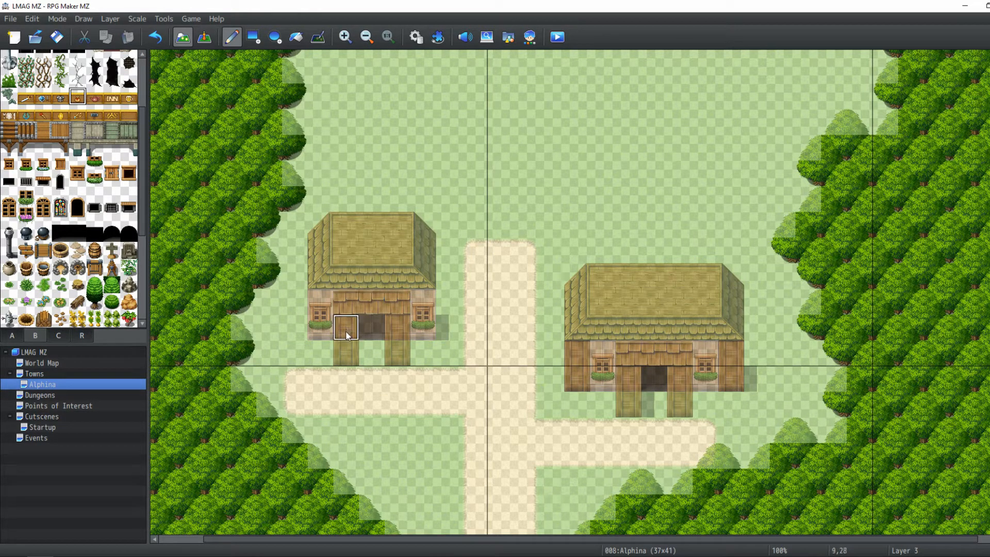
left_click(372, 306)
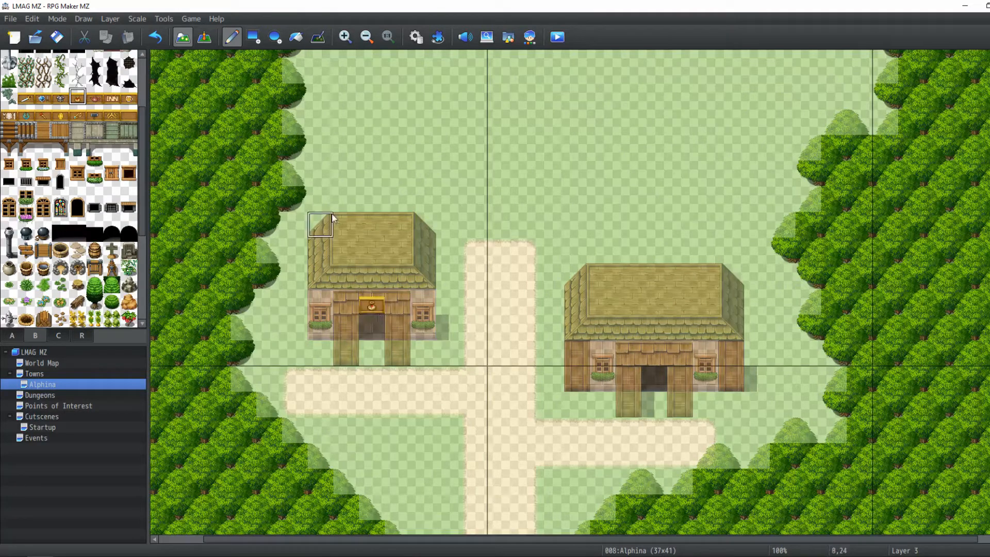
key("ctrl+z")
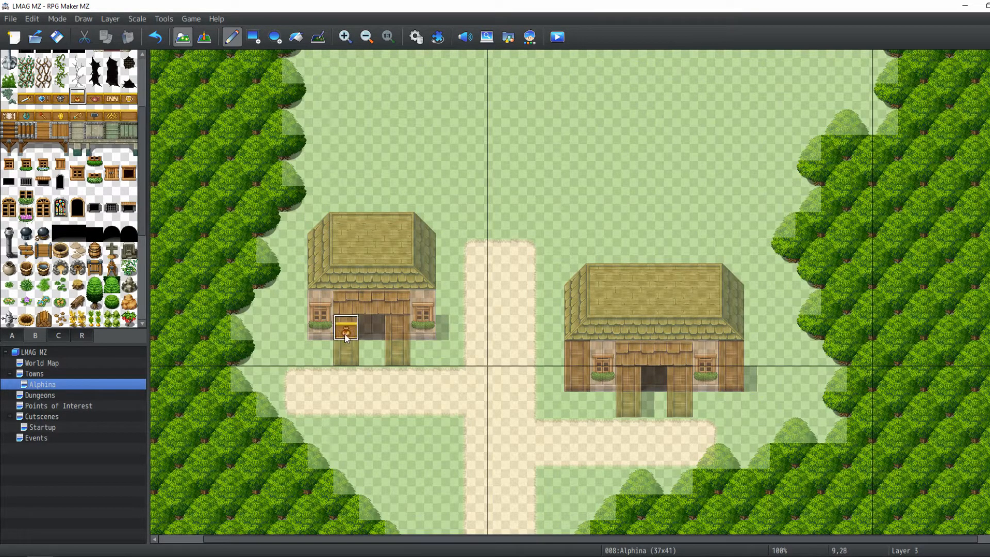
left_click(400, 329)
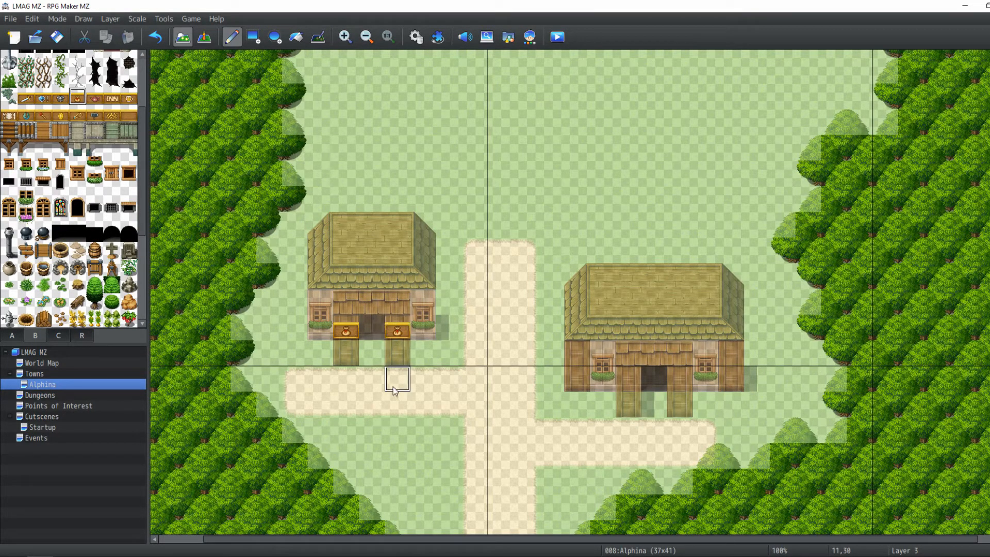
right_click(400, 360)
left_click(346, 329)
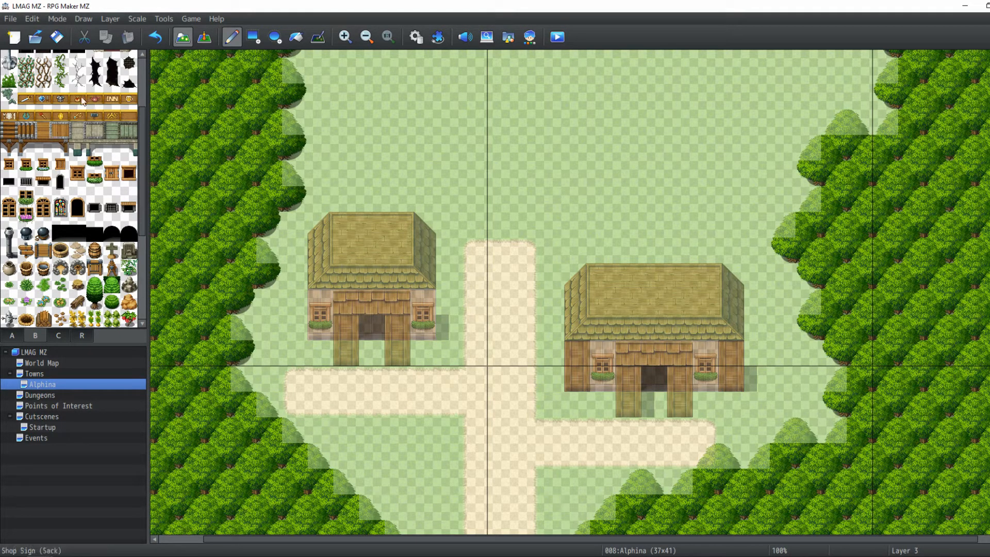
left_click(82, 101)
left_click(372, 305)
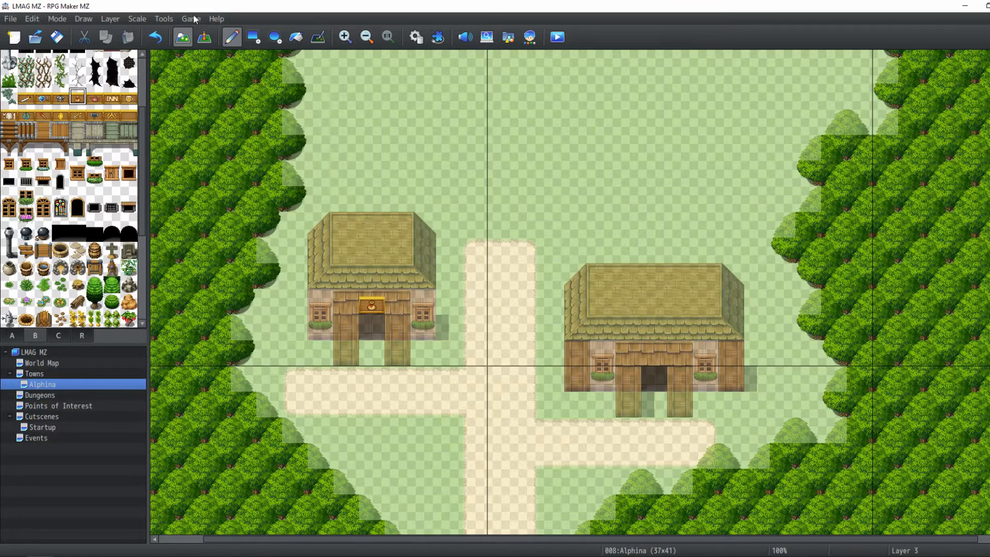
Preview the two buildings with all layers shown in event mode
left_click(204, 36)
scroll(413, 356, "up", 2)
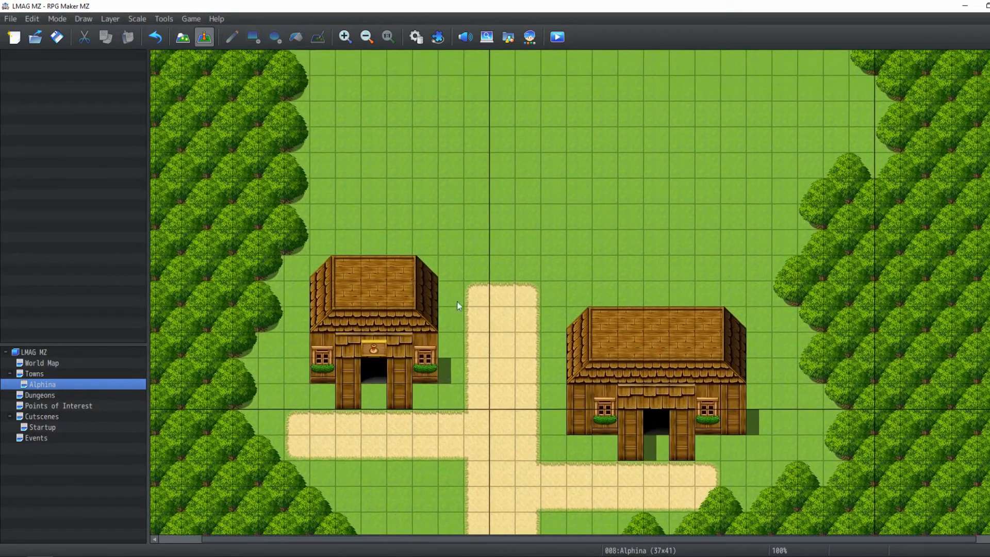
middle_click_drag(388, 348, 402, 313)
middle_click_drag(466, 369, 415, 336)
middle_click_drag(542, 190, 543, 268)
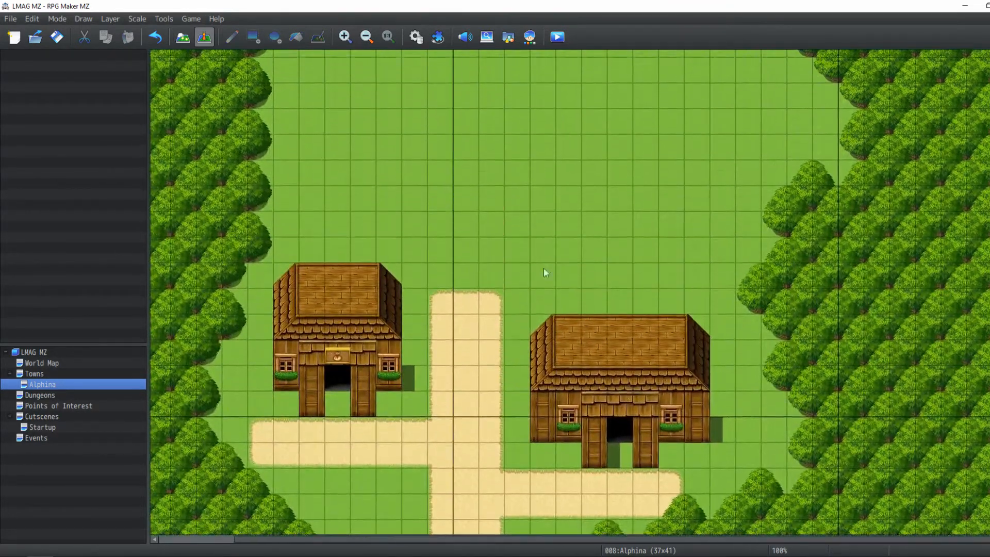
scroll(472, 342, "up", 1)
On Layer 1, extend the vertical dirt path north and branch a rectangular dirt path east toward the forest
left_click(183, 36)
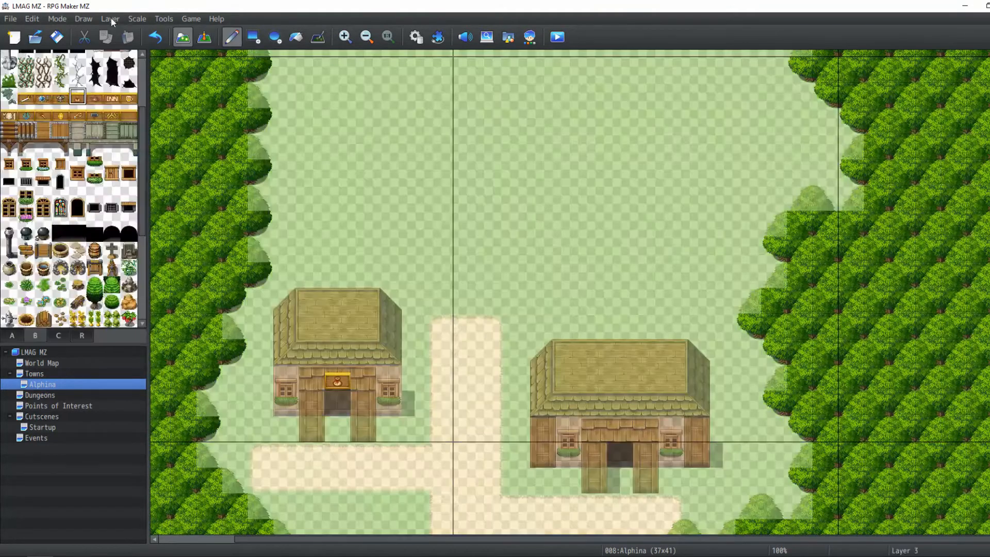
left_click(109, 18)
left_click(123, 45)
scroll(498, 341, "up", 3)
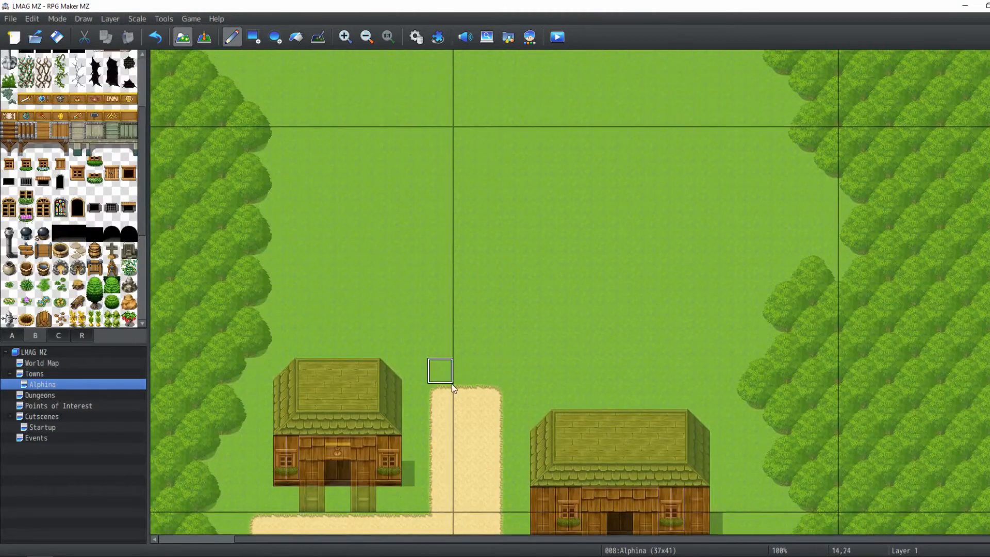
left_click(442, 355)
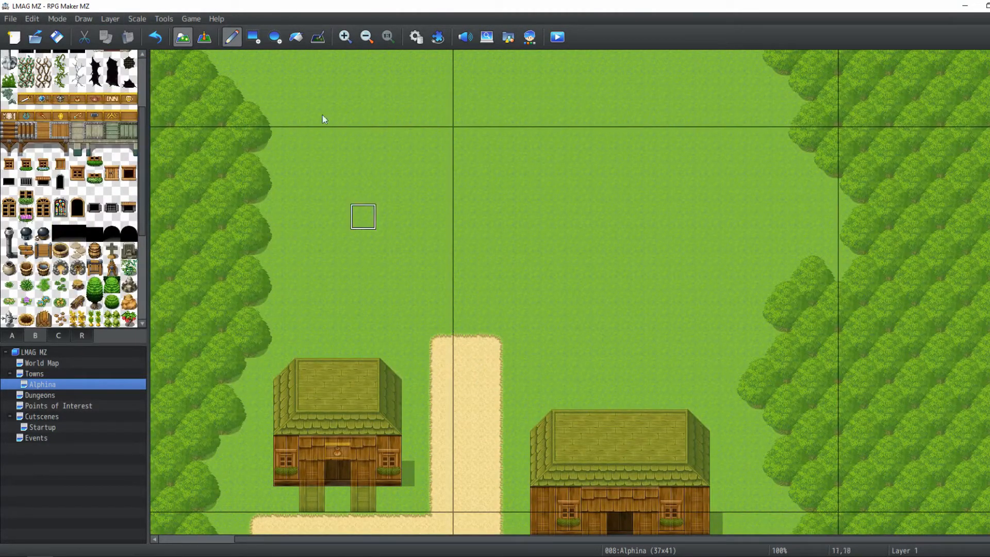
left_click(253, 36)
left_click_drag(506, 360, 750, 318)
left_click_drag(500, 331, 438, 266)
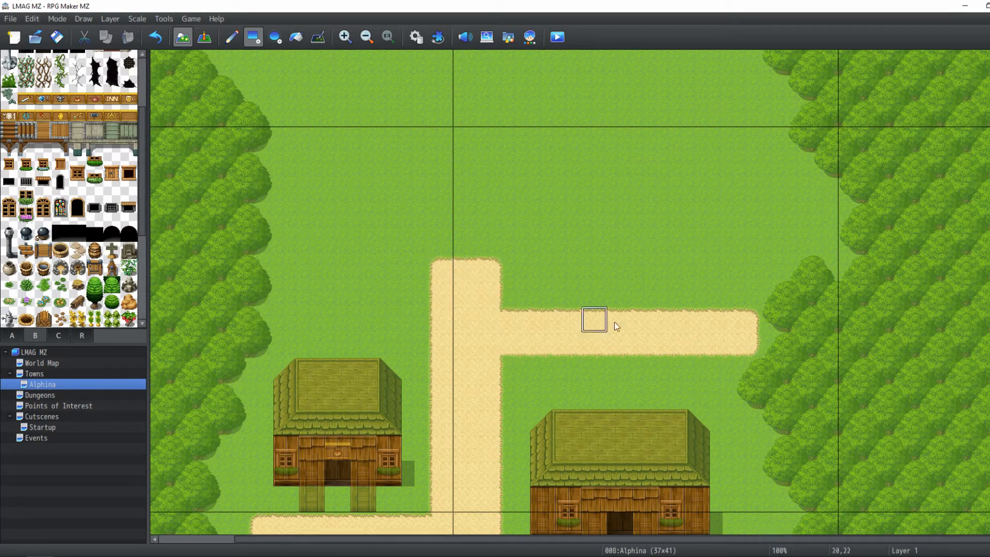
scroll(652, 256, "up", 2)
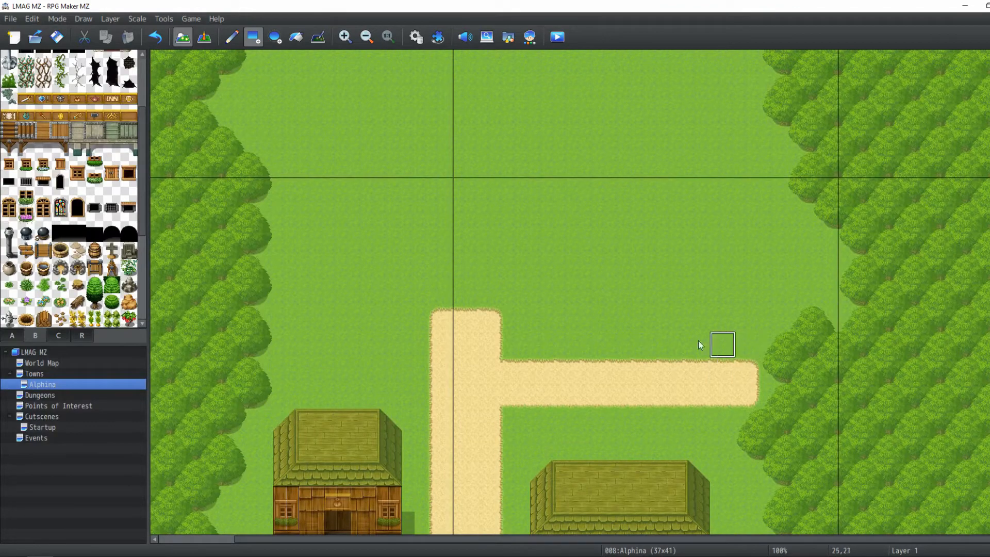
left_click(110, 19)
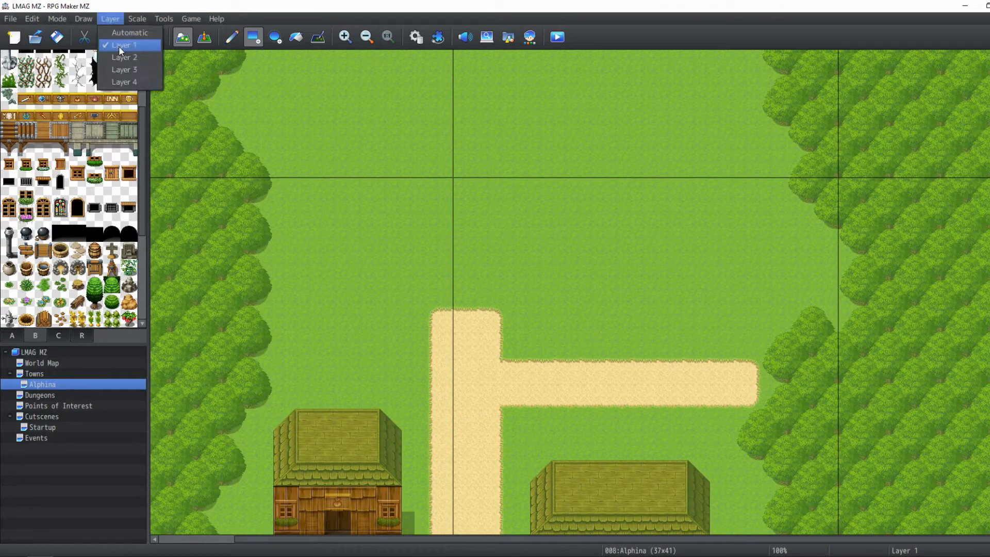
left_click(116, 47)
On Layer 2, build a wooden doorway frame with two pillars and a lintel north of the east dirt path
scroll(82, 236, "down", 5)
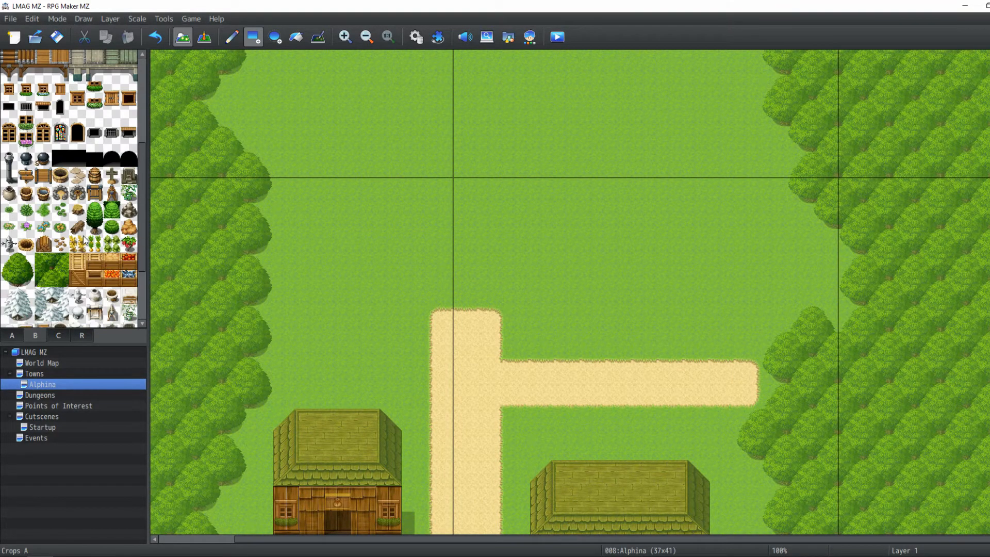
left_click(8, 335)
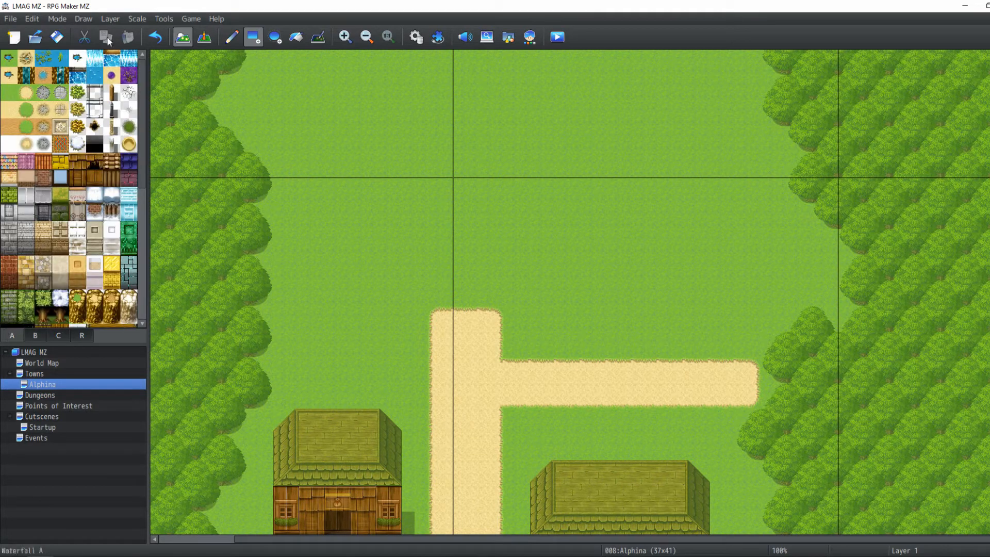
scroll(464, 305, "down", 3)
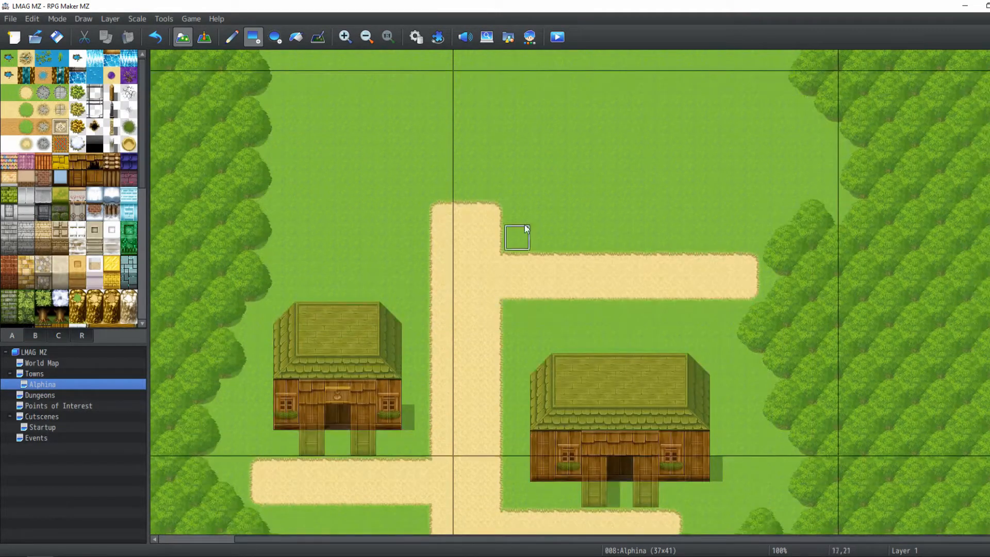
scroll(541, 261, "up", 1)
scroll(618, 335, "down", 3)
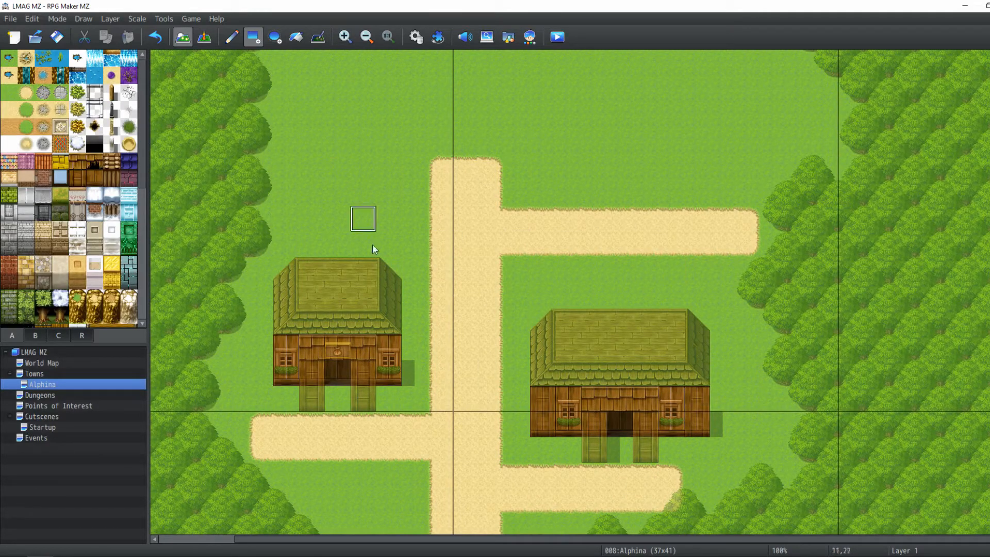
scroll(536, 281, "up", 2)
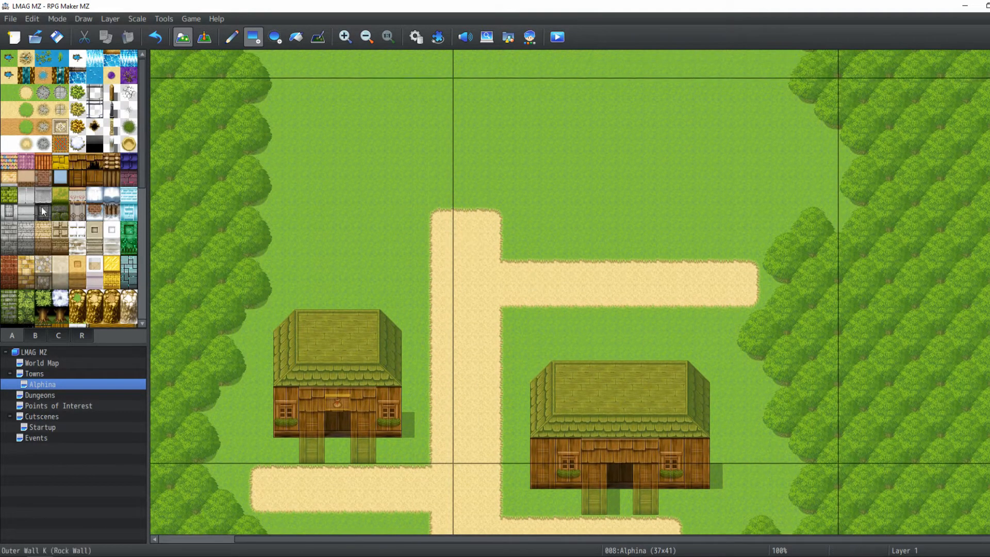
left_click(107, 20)
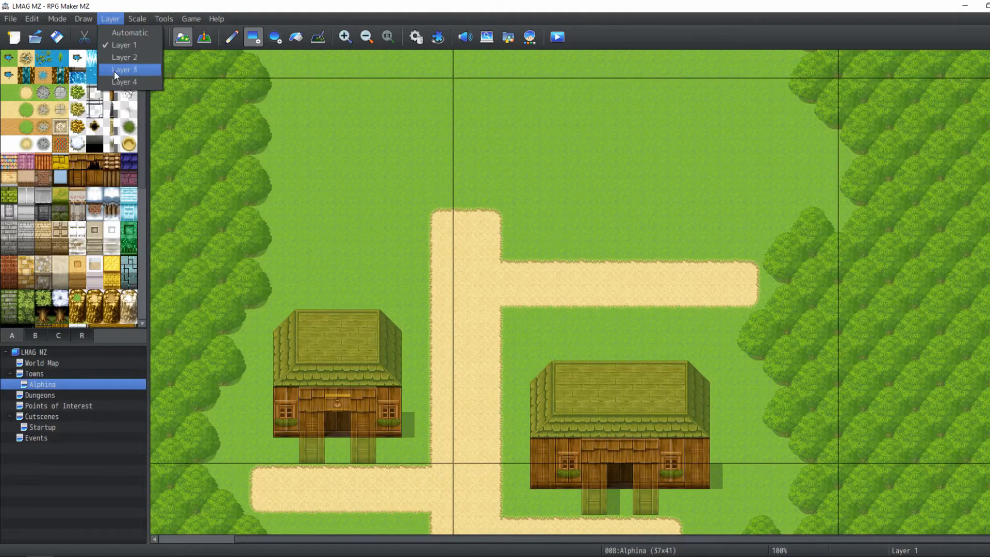
left_click(116, 61)
left_click(78, 178)
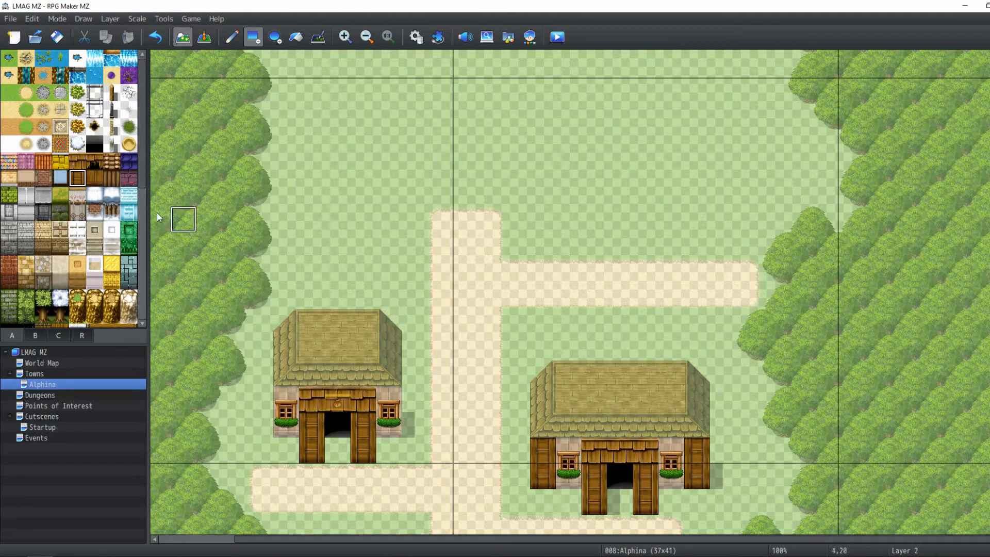
left_click(604, 208)
left_click(604, 201)
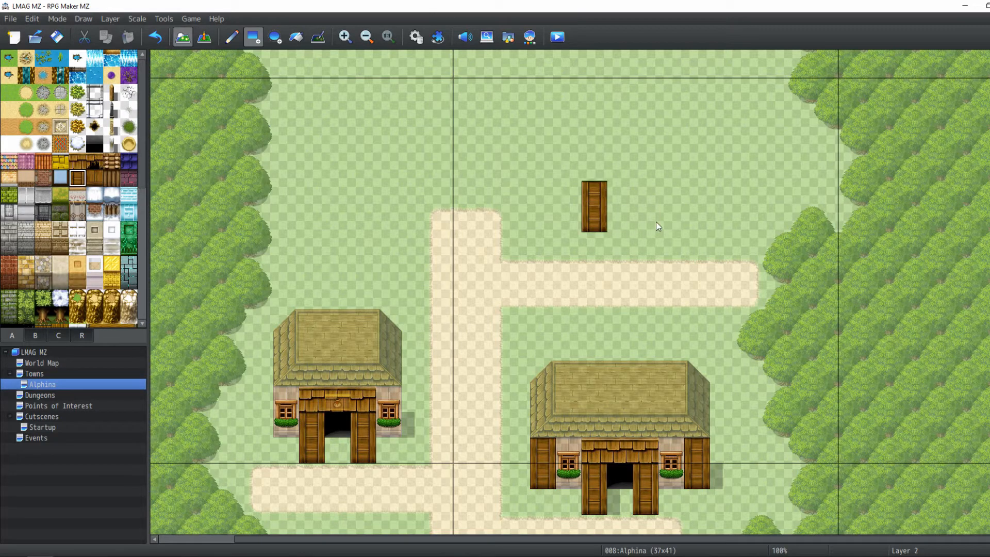
left_click(645, 221)
left_click(645, 196)
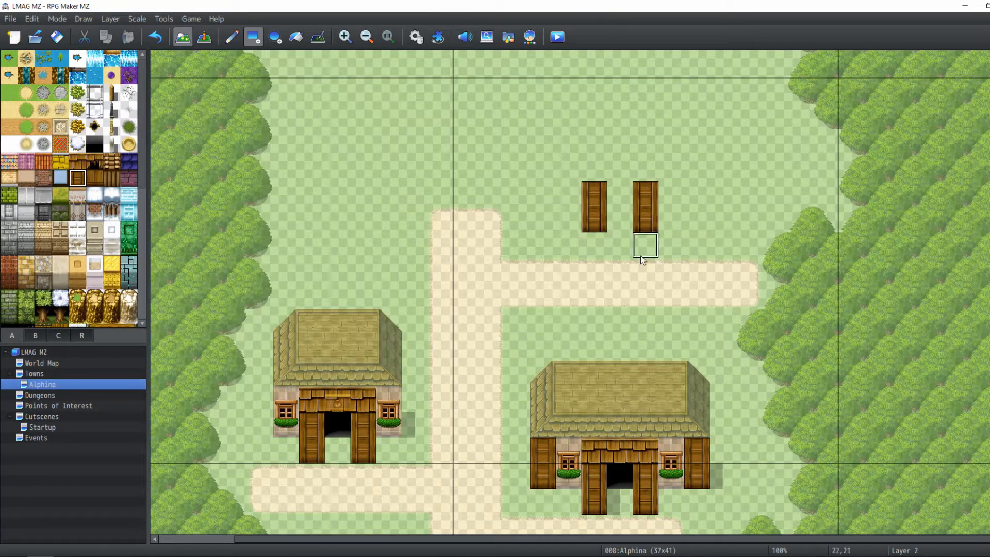
right_click(620, 450)
left_click_drag(593, 167, 646, 168)
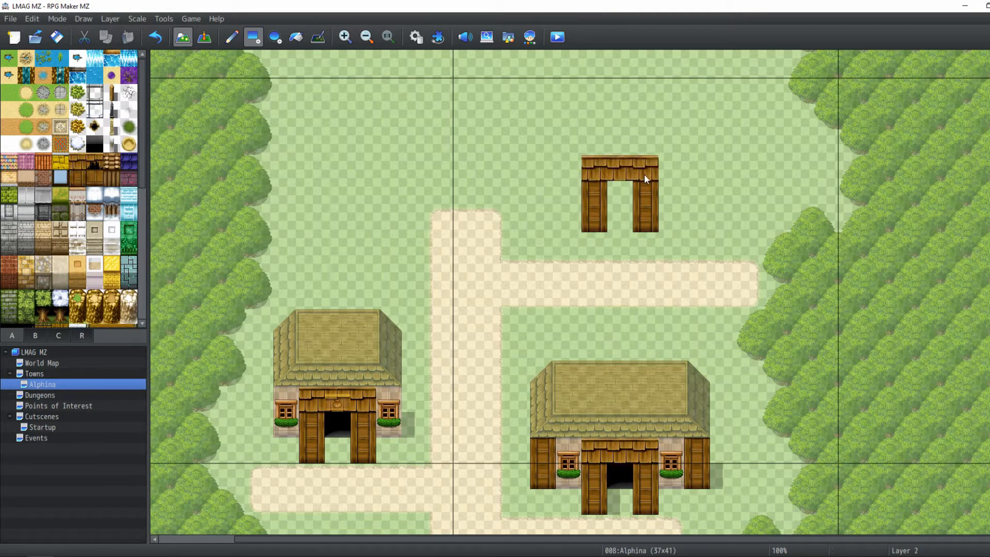
Place wooden outer wall pillars to the left and right of the new doorway, marking the building's width
left_click(78, 181)
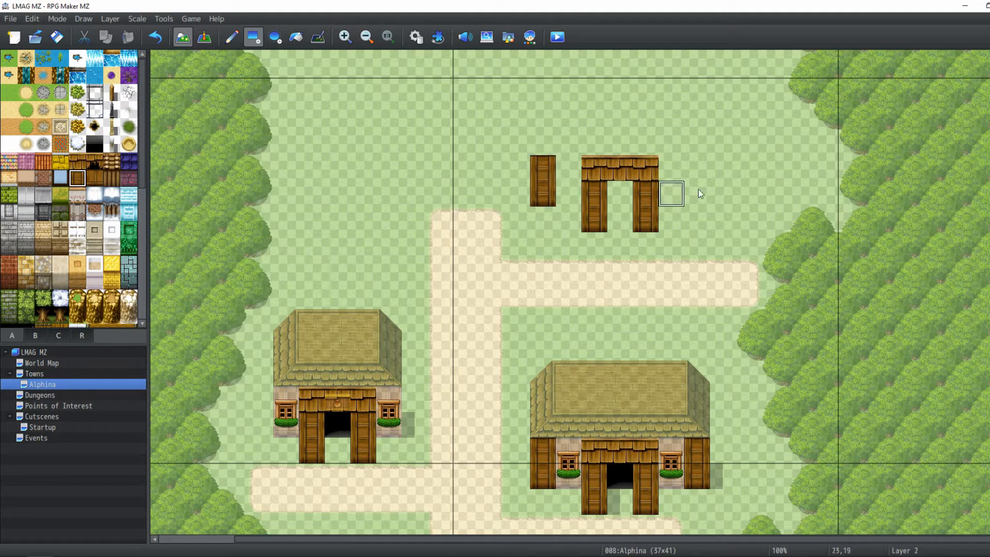
left_click_drag(697, 194, 705, 172)
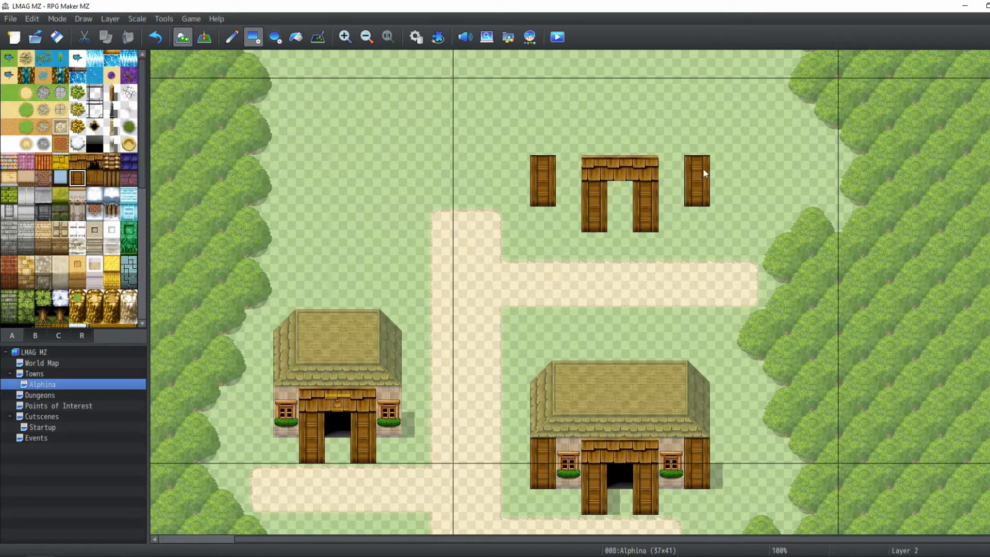
mouse_move(747, 196)
left_mouse_down()
mouse_move(747, 170)
mouse_move(701, 154)
left_mouse_up()
On Layer 1, fill the new building's front wall between its pillars with floor-wall tiles
left_click(114, 18)
left_click(121, 44)
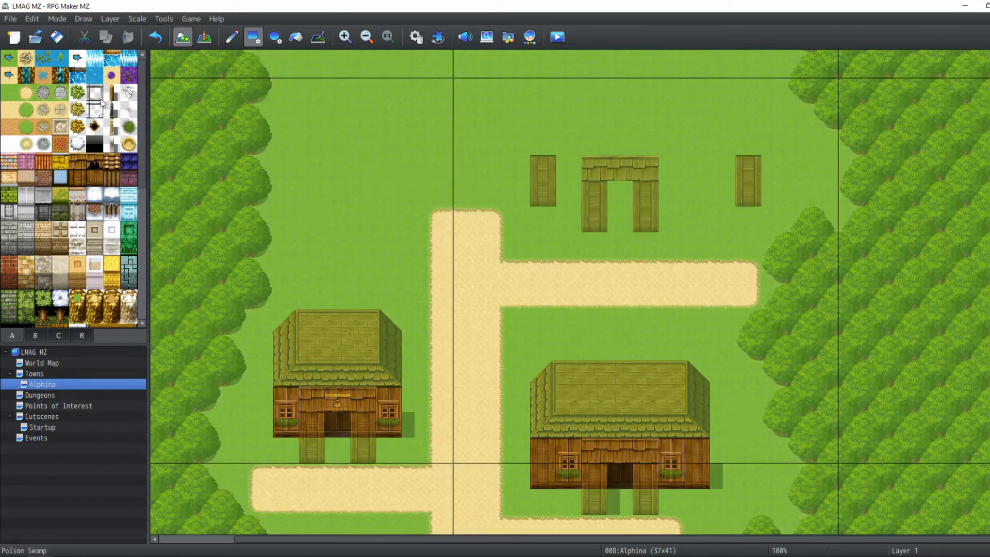
left_click(92, 179)
mouse_move(576, 195)
left_mouse_down()
mouse_move(731, 183)
mouse_move(734, 162)
left_mouse_up()
key("ctrl+z")
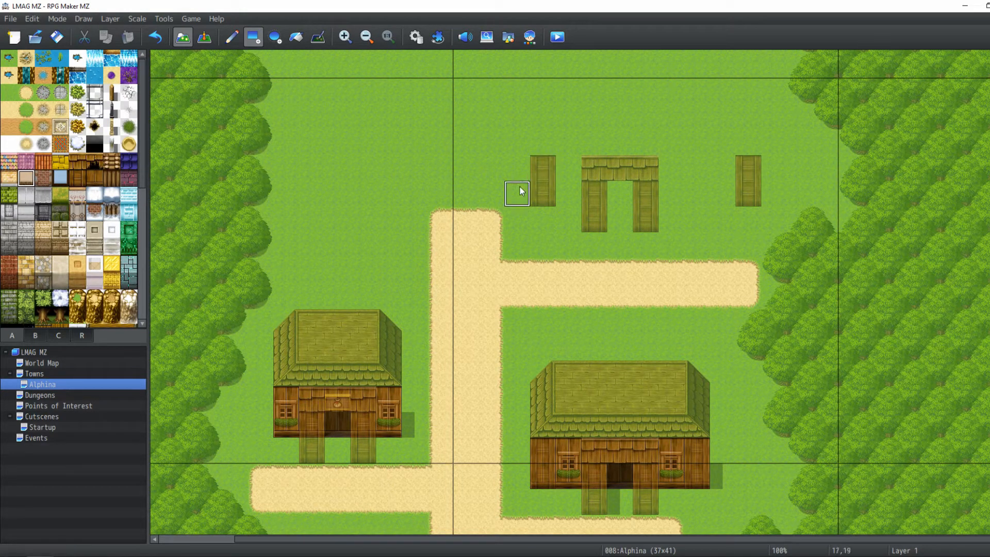
left_click_drag(568, 194, 721, 174)
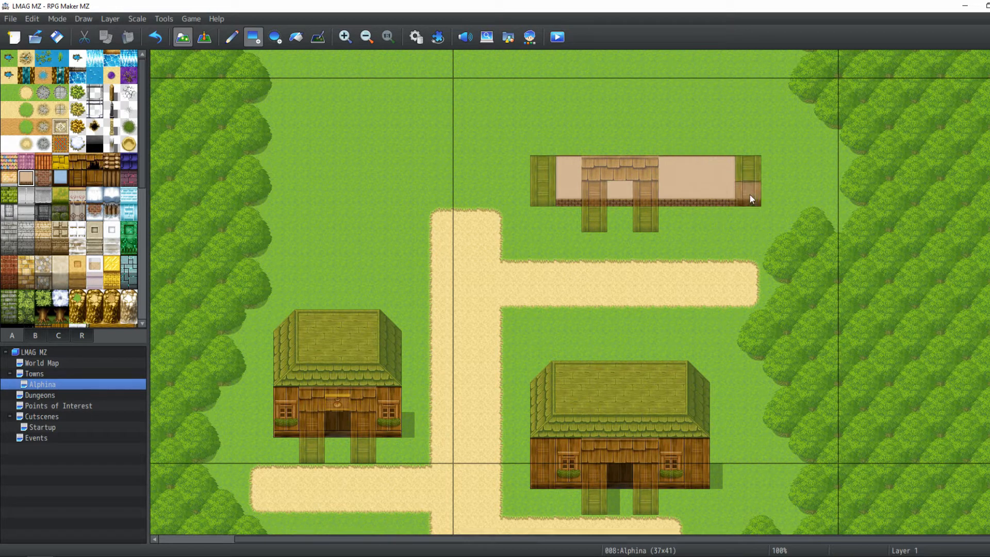
left_click(543, 162)
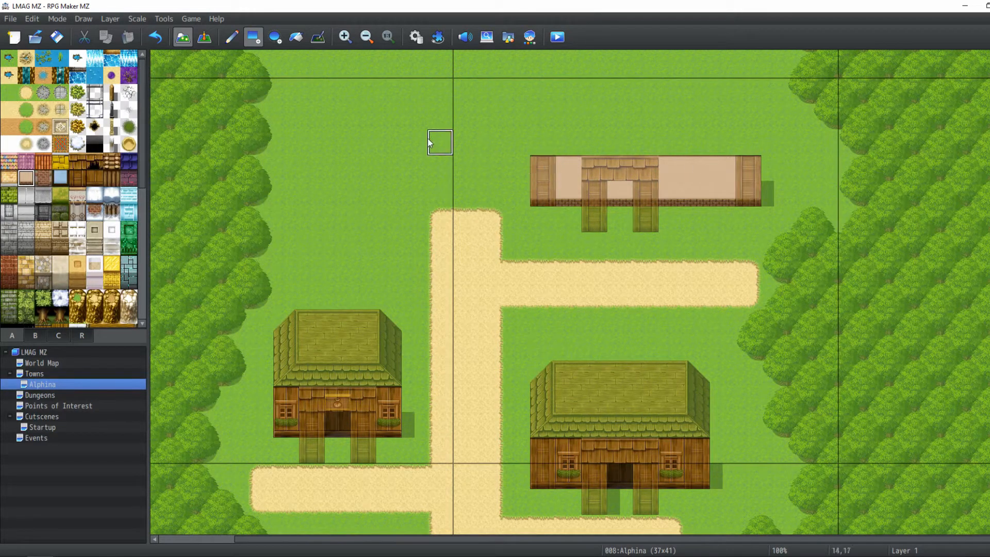
Preview the new building with all layers, then on Layer 2 re-add the wooden pillar right of the doorway
left_click(205, 40)
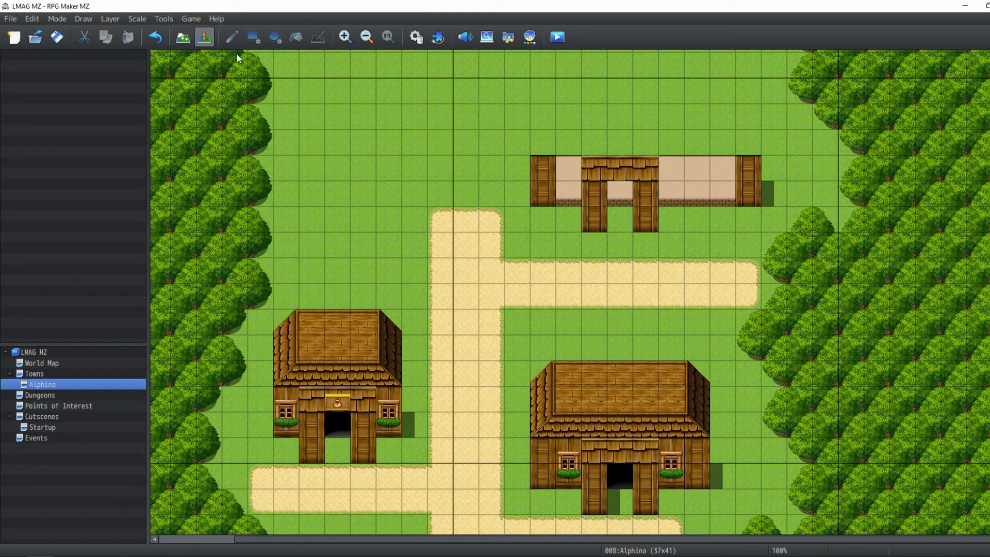
left_click(182, 39)
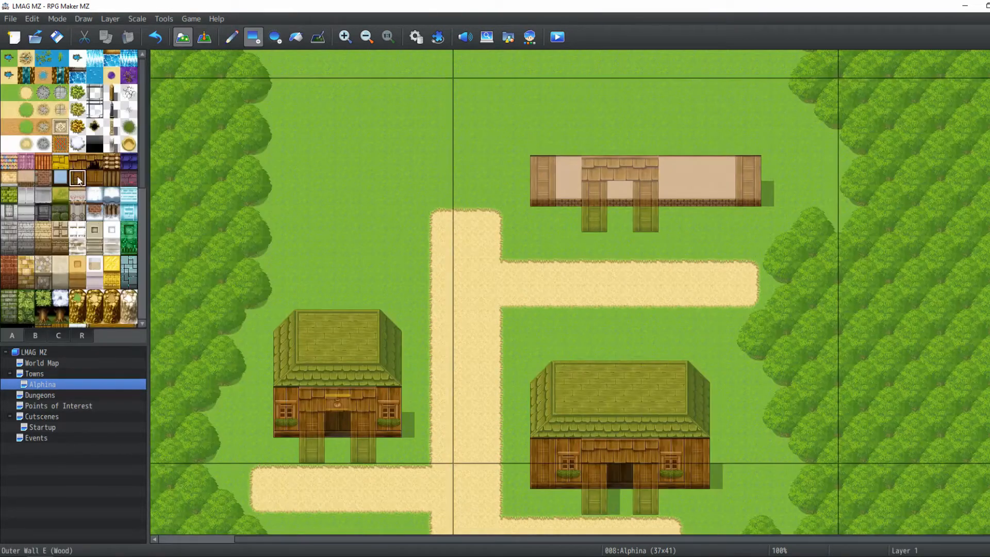
left_click(109, 18)
left_click(123, 57)
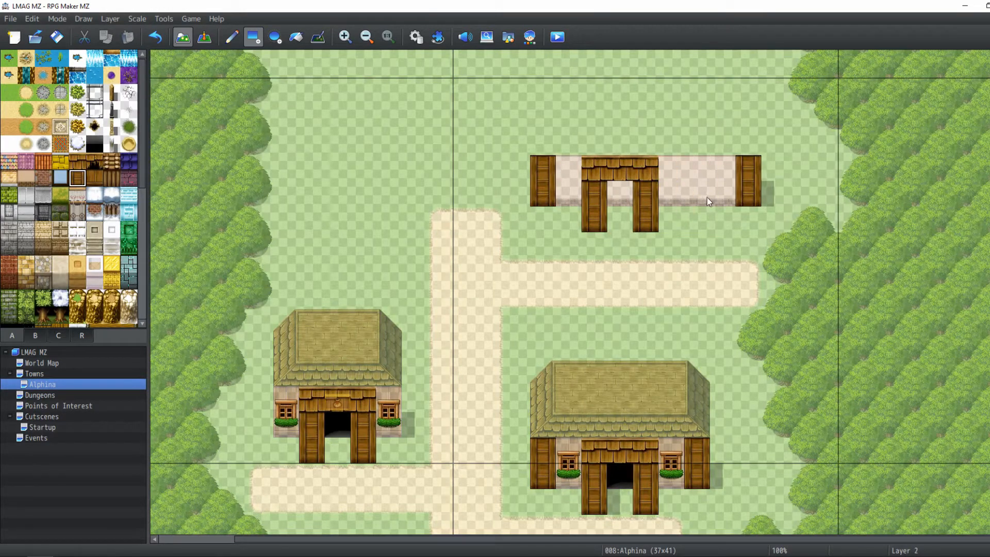
key("ctrl+z")
left_click_drag(698, 164, 702, 198)
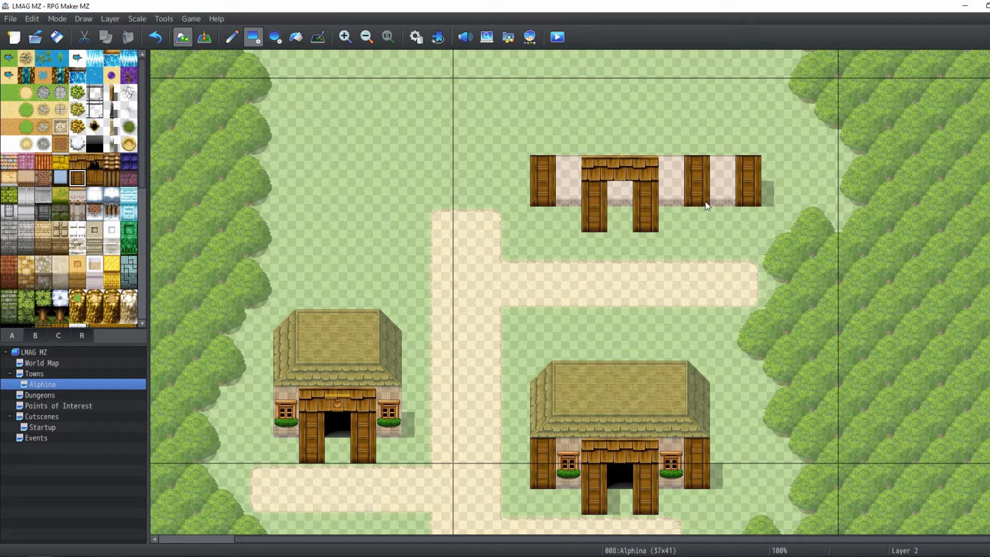
On Layer 3, place the INN sign above the new building's doorway
left_click(203, 42)
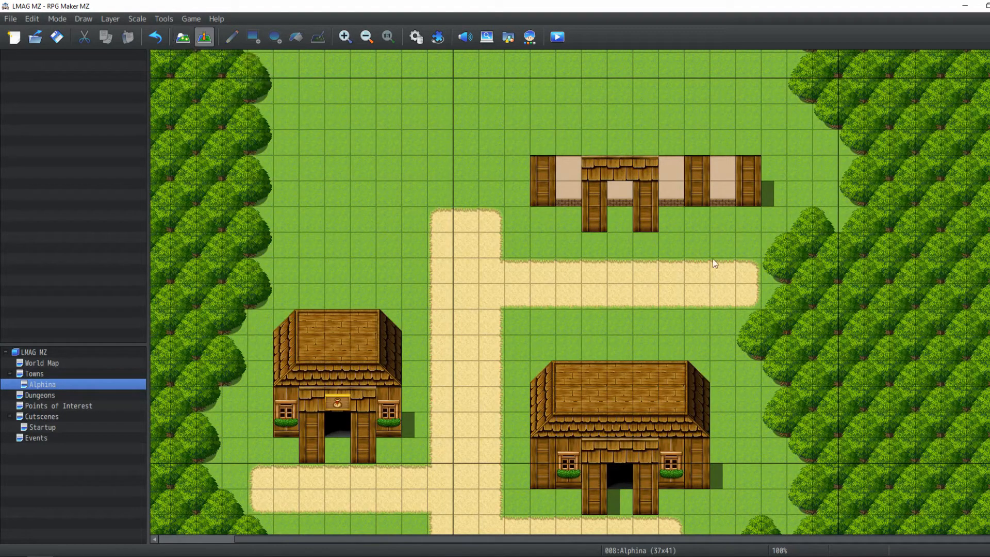
left_click(185, 35)
left_click(35, 336)
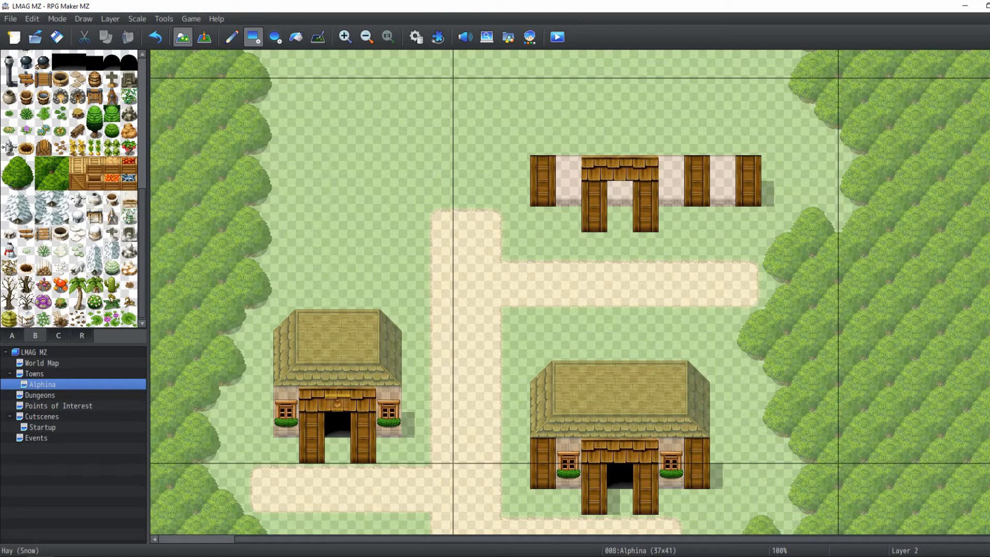
scroll(60, 93, "up", 2)
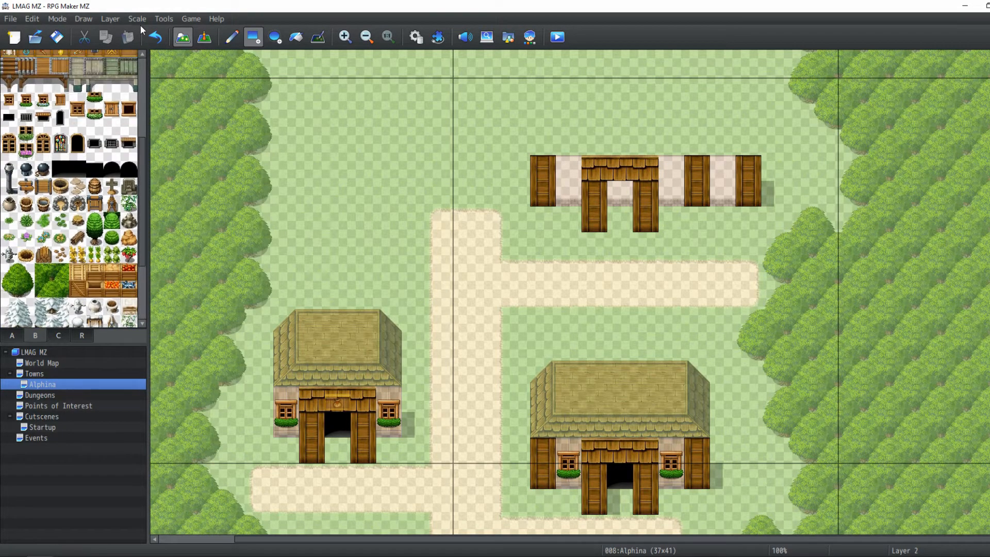
left_click(113, 18)
left_click(119, 72)
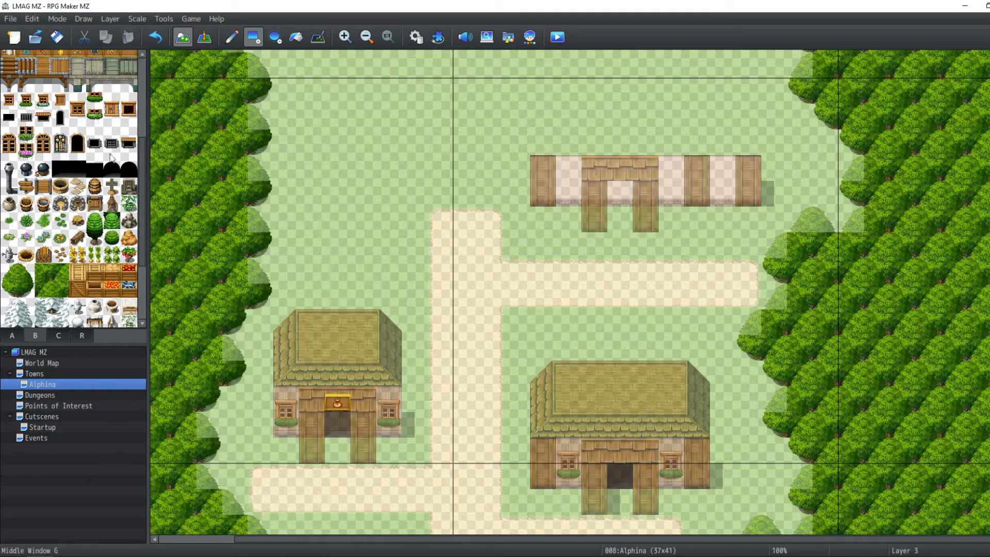
scroll(90, 151, "up", 3)
left_click(112, 161)
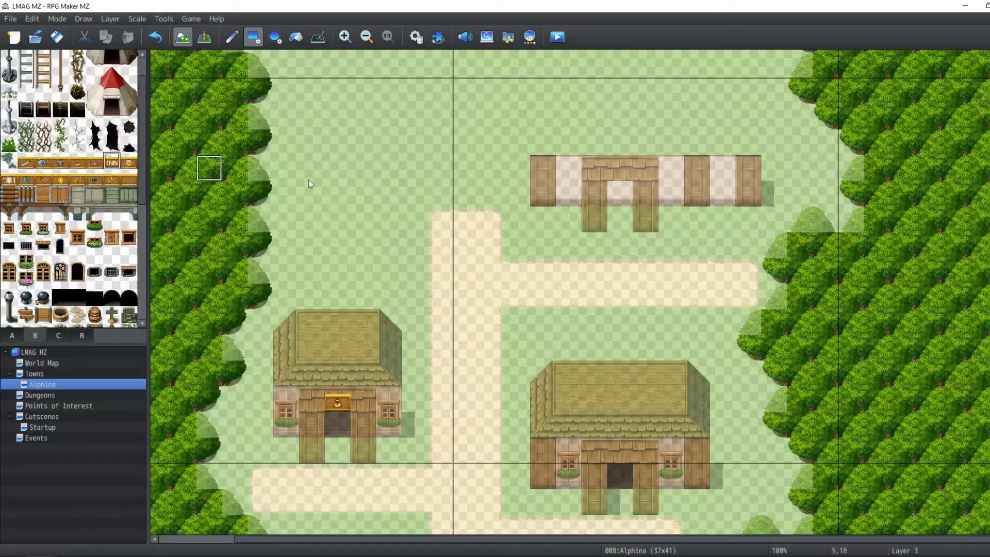
left_click(617, 172)
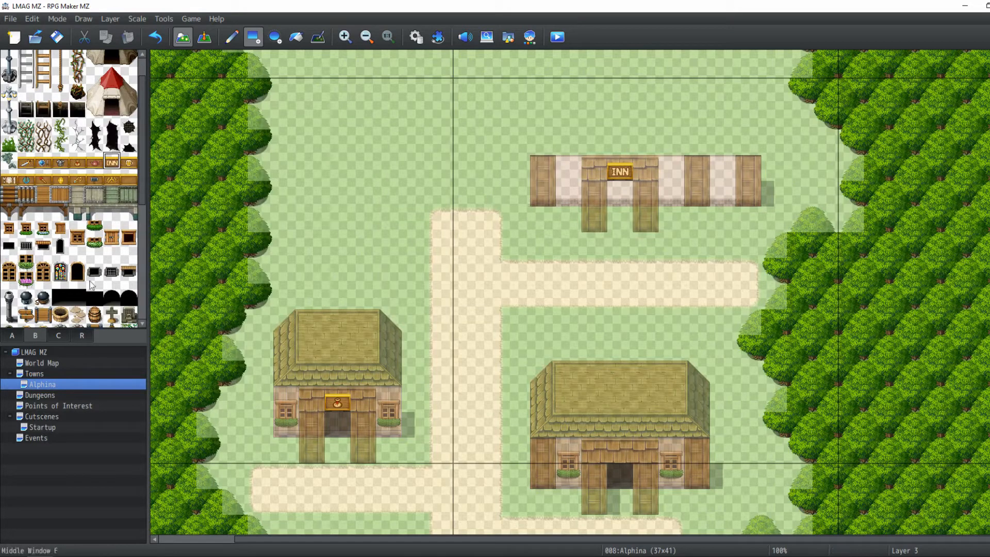
On Layer 4, build a Roof A green tile roof over the inn's front wall in two rows
left_click(109, 19)
left_click(123, 82)
scroll(68, 263, "down", 5)
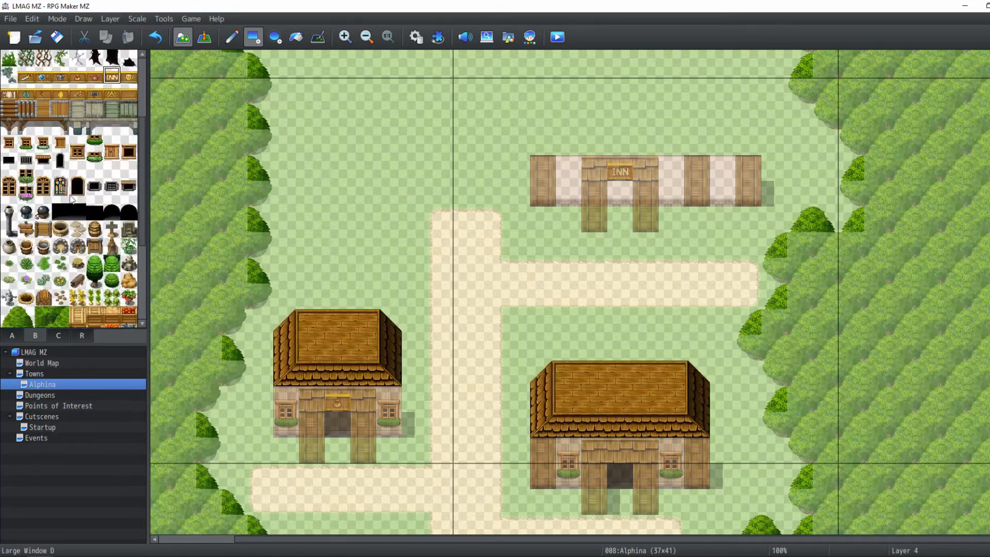
left_click(51, 335)
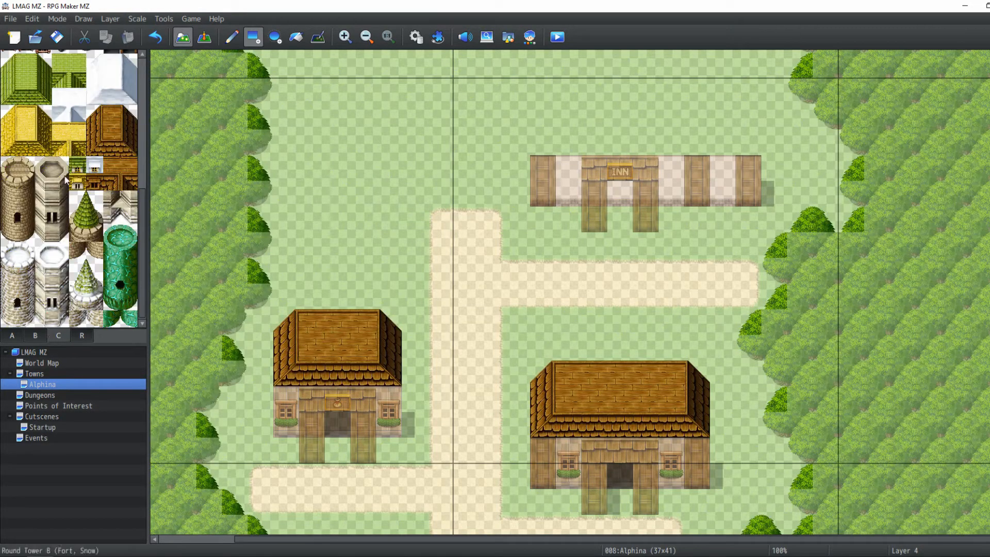
scroll(89, 139, "up", 3)
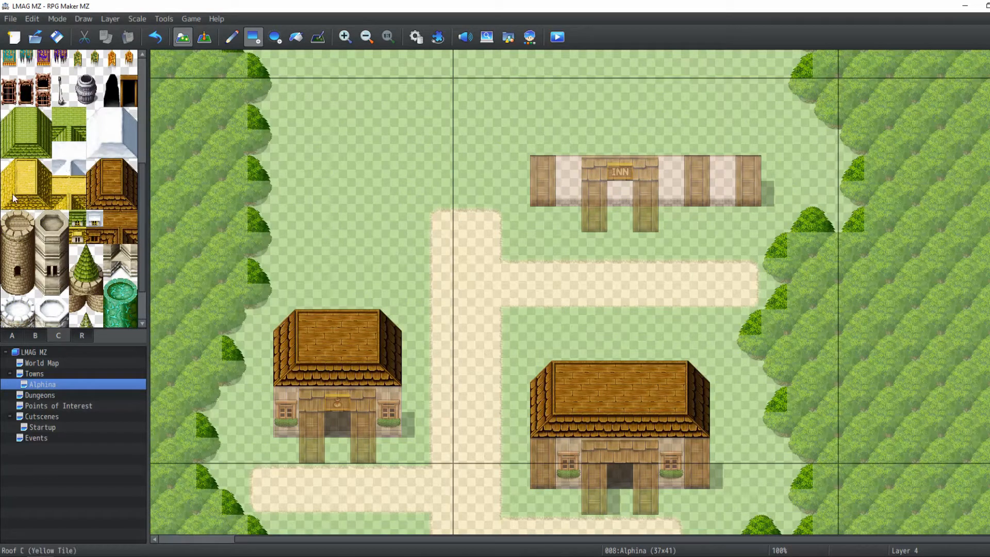
left_click(10, 150)
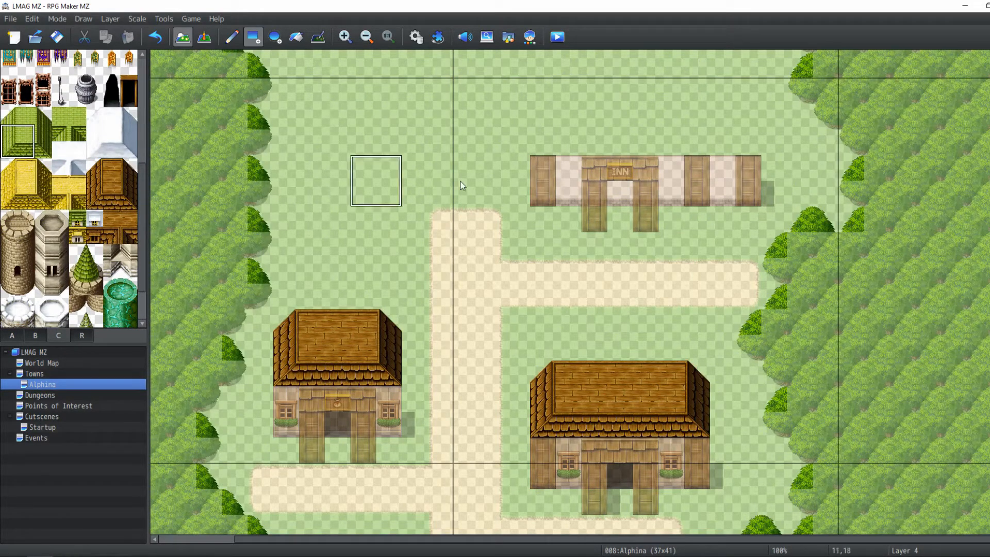
scroll(461, 184, "up", 3)
left_click(543, 192)
left_click_drag(569, 223, 725, 222)
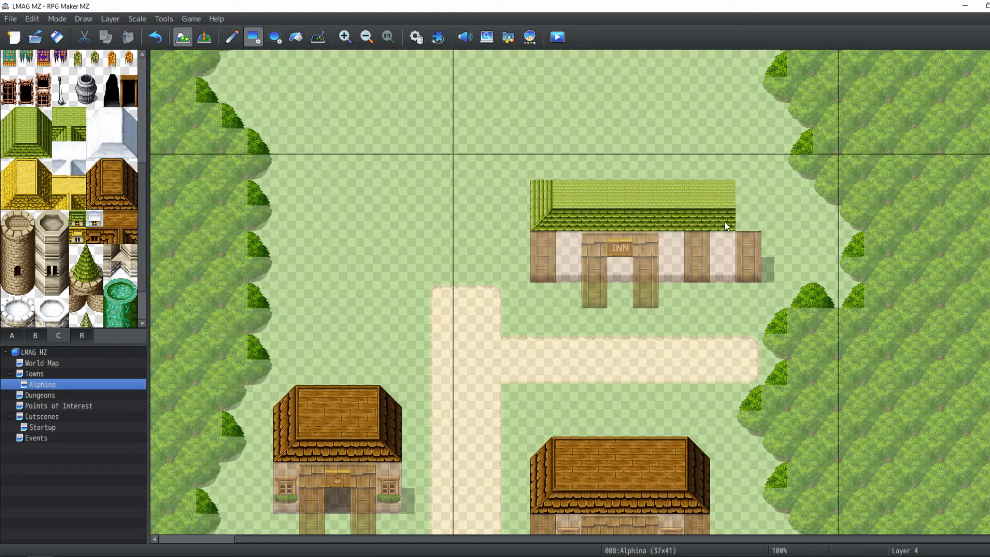
left_click(39, 147)
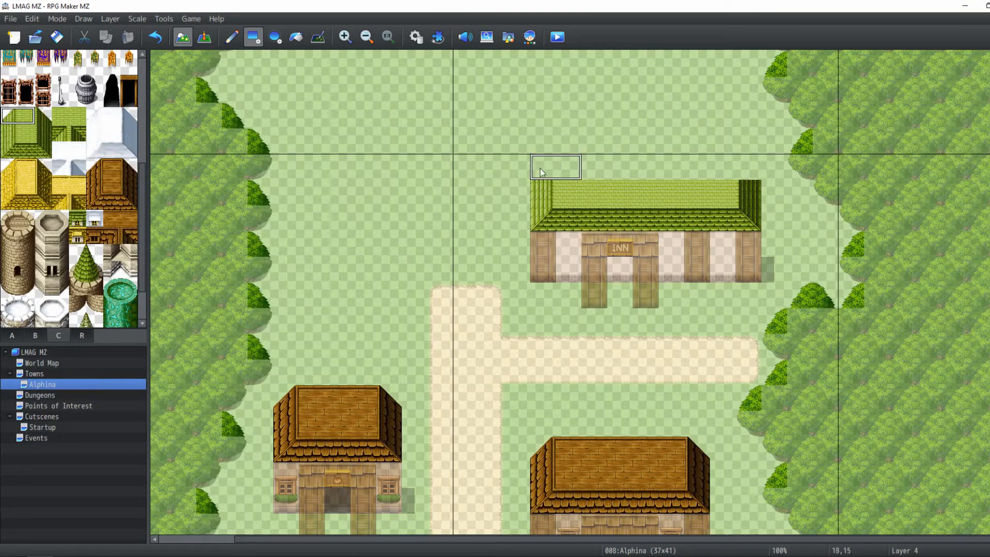
left_click_drag(568, 166, 697, 169)
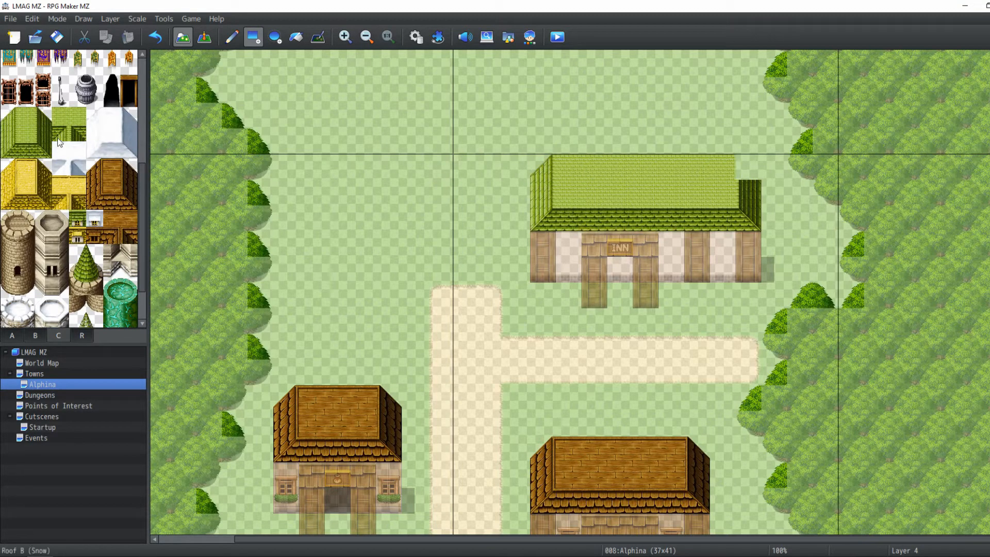
On Layer 4, finish the inn roof's right edge and place a single small vent tile on the roof's lower edge right of the sign
left_click(723, 166)
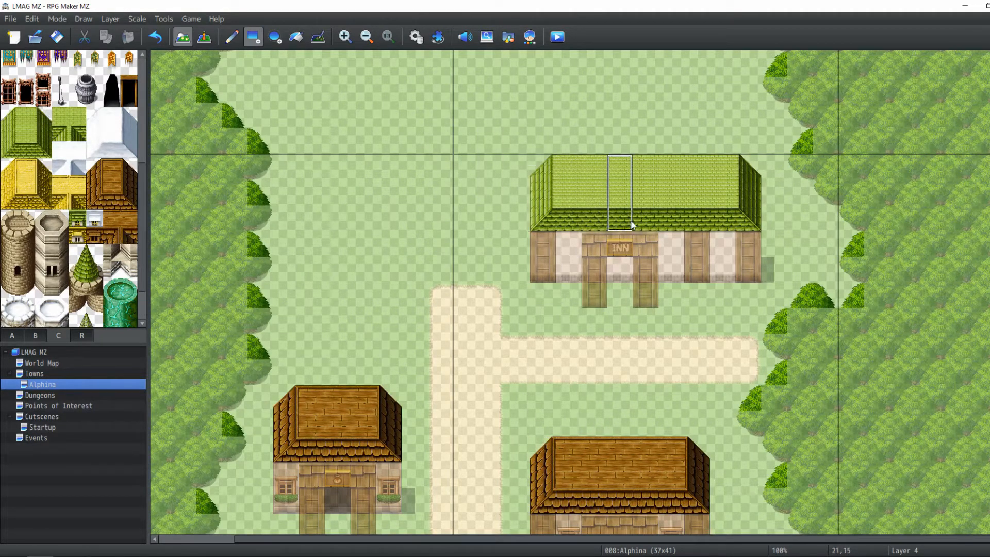
left_click(534, 219)
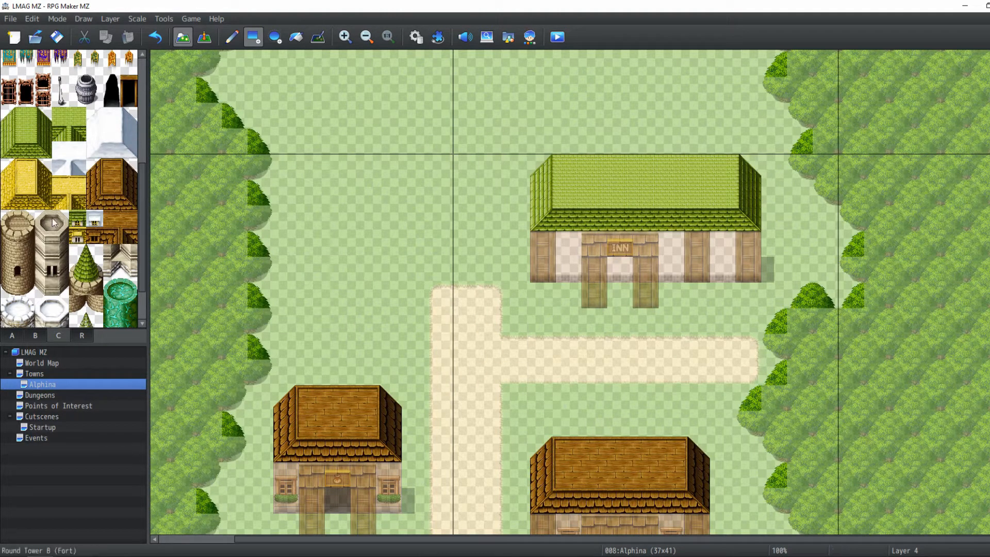
left_click(77, 221)
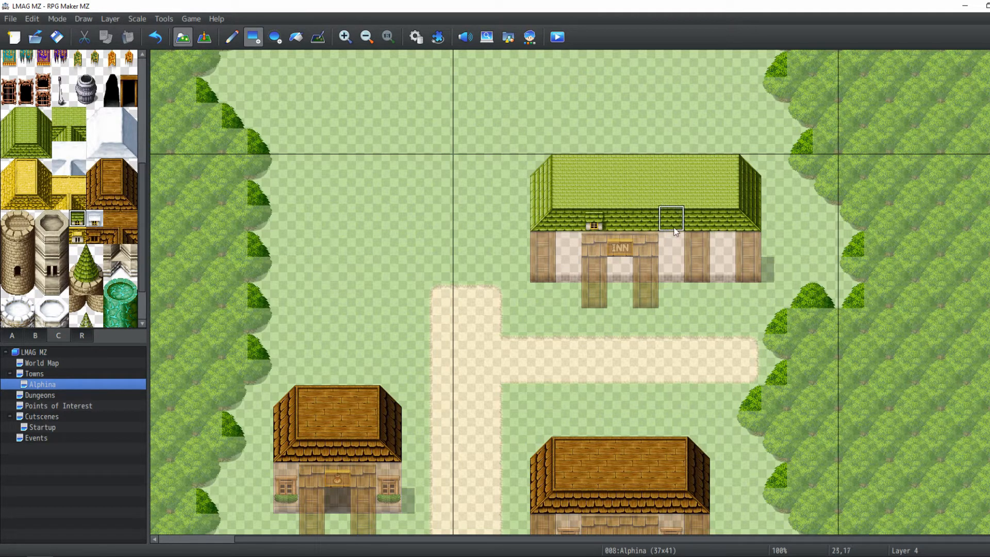
left_click(698, 224)
right_click(623, 229)
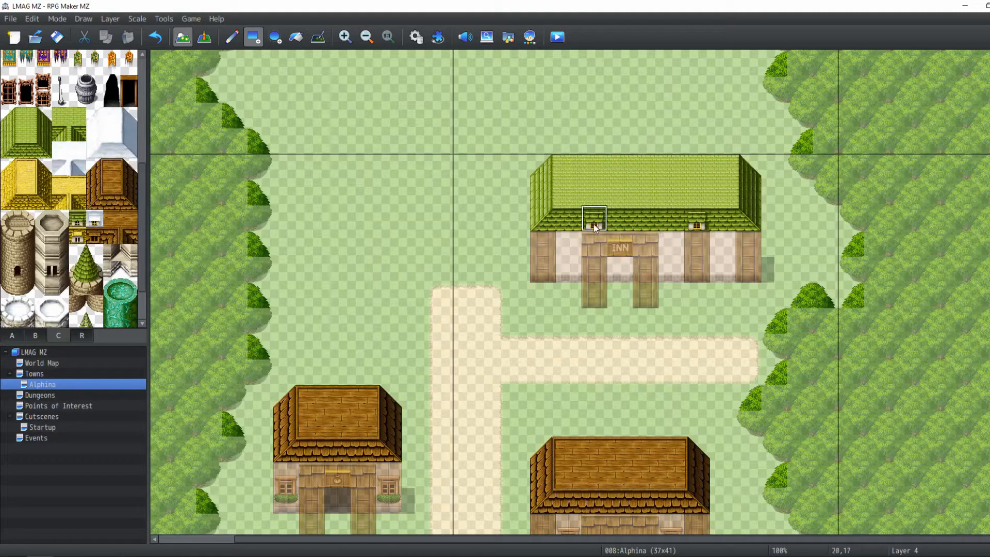
left_click(593, 227)
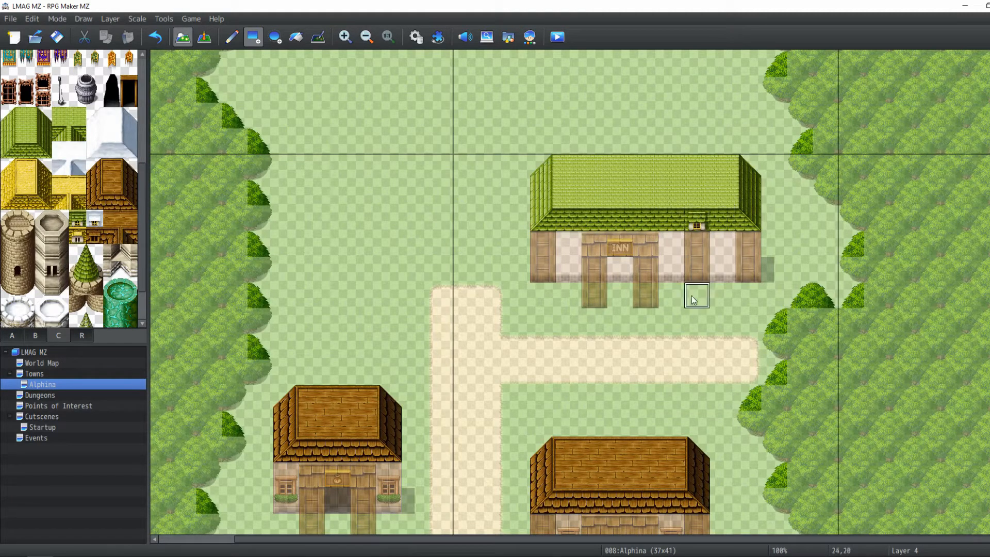
On Layer 2, fill the inn's doorway with a dark door opening tile and touch up its shadow with the Shadow Pen
left_click(37, 335)
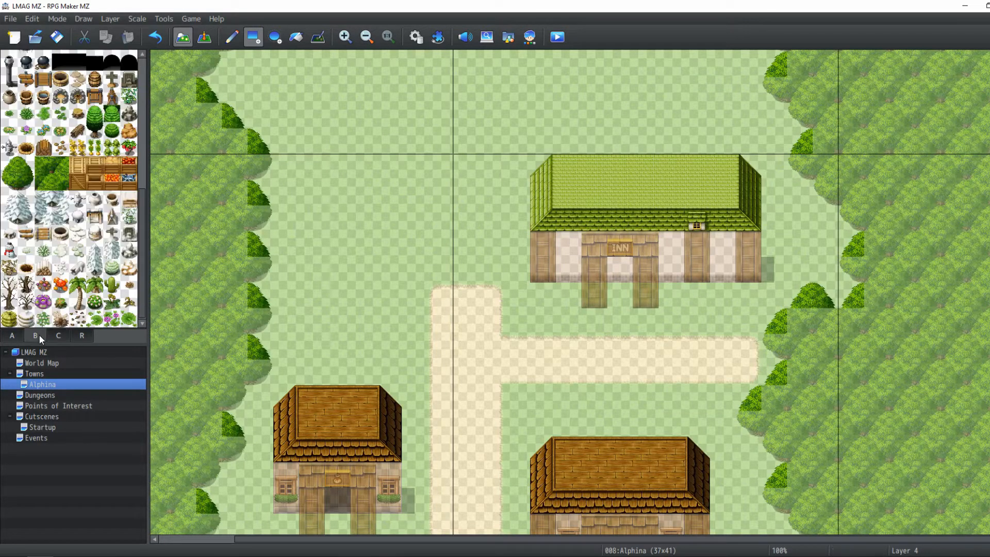
left_click(110, 18)
left_click(112, 58)
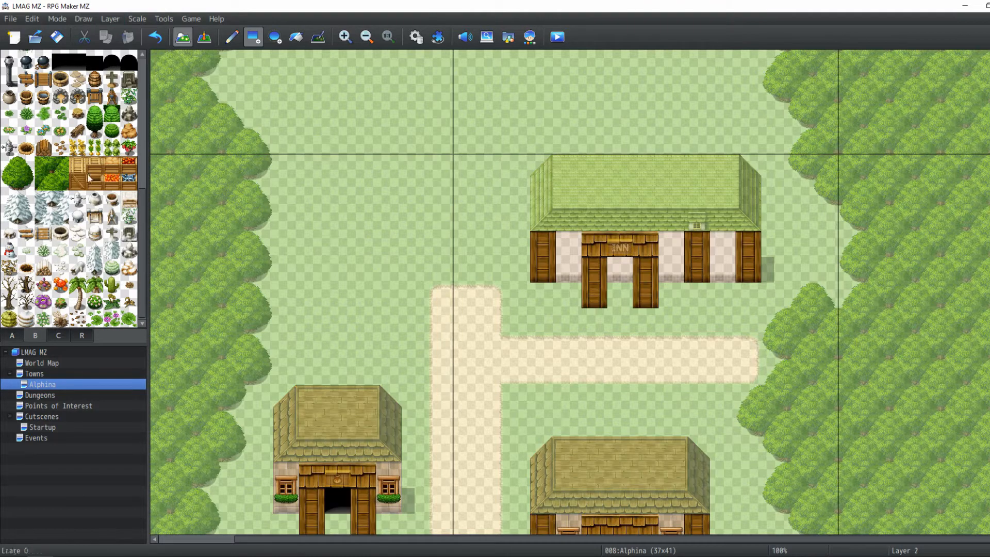
scroll(106, 74, "up", 2)
left_click(61, 126)
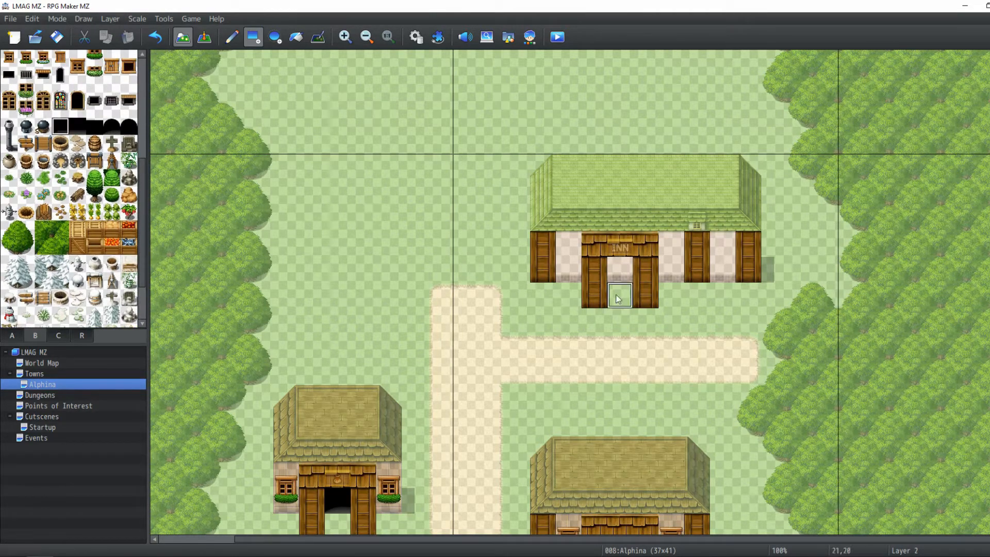
left_click(620, 269)
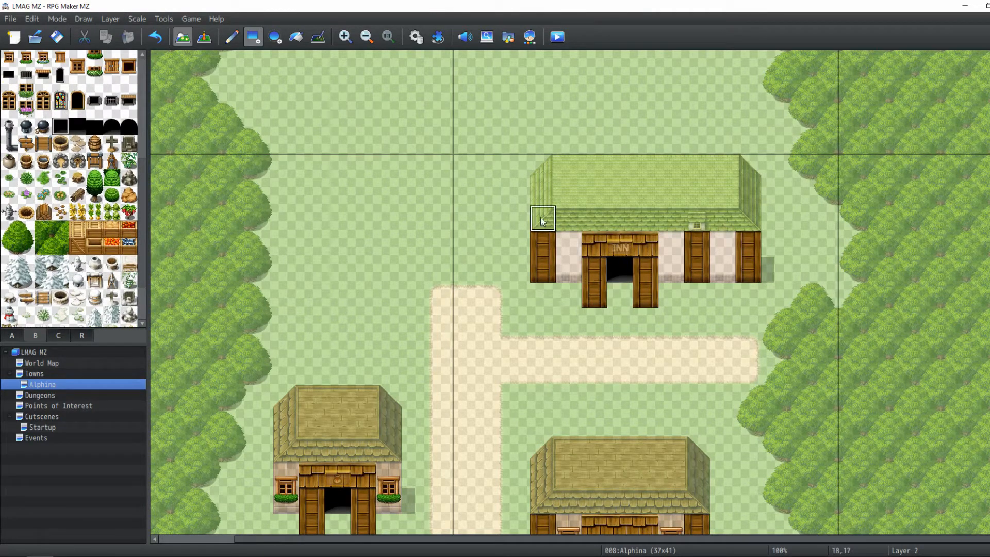
left_click(318, 36)
left_click_drag(625, 304, 625, 276)
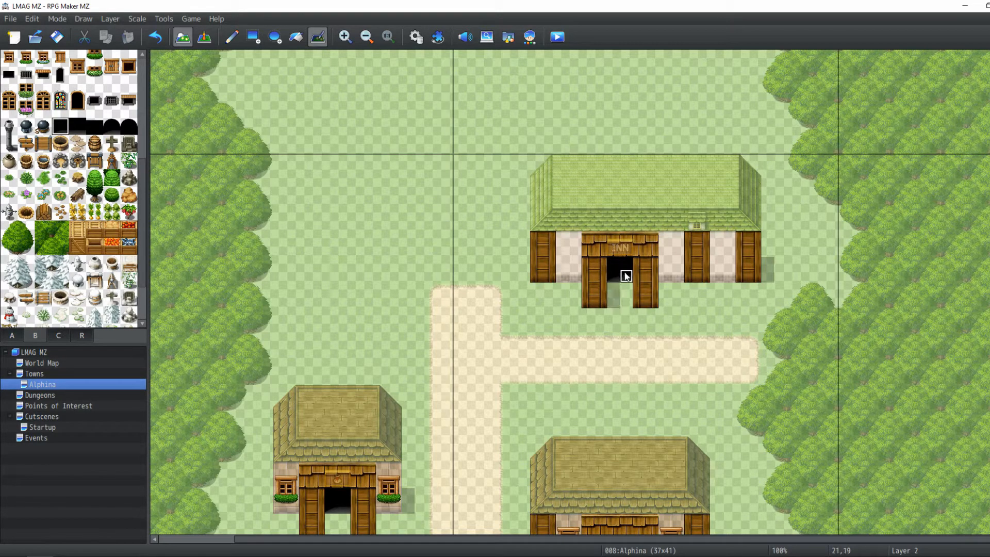
On Layer 3, place three wooden windows on the inn's front wall, one left and two right of the doorway
scroll(77, 119, "up", 1)
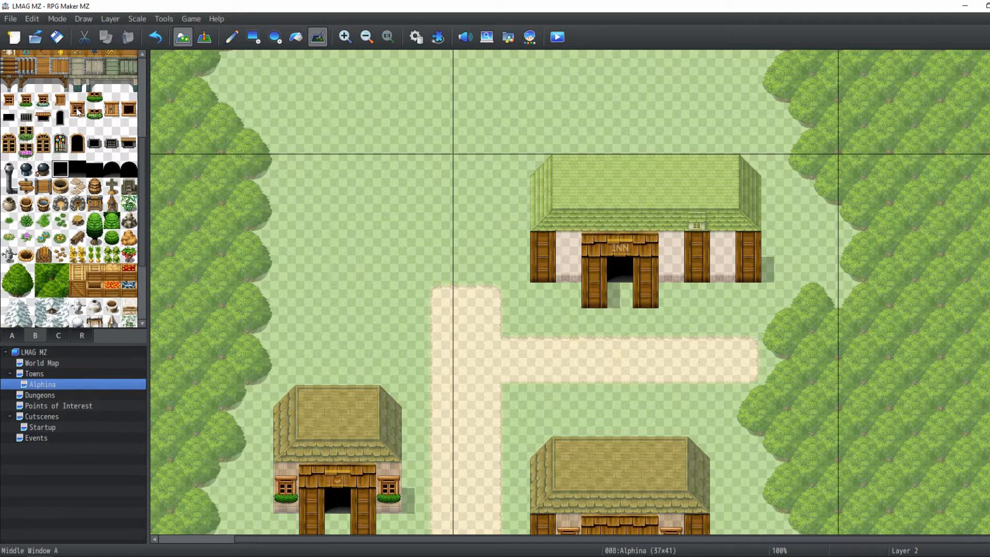
left_click(79, 120)
left_click(232, 37)
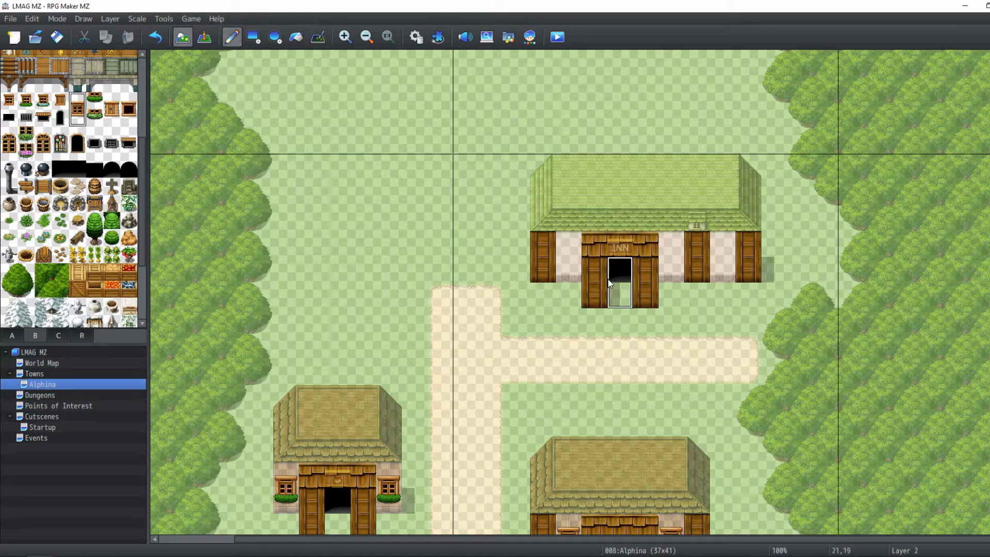
left_click(562, 250)
key("ctrl+z")
left_click(114, 19)
left_click(125, 70)
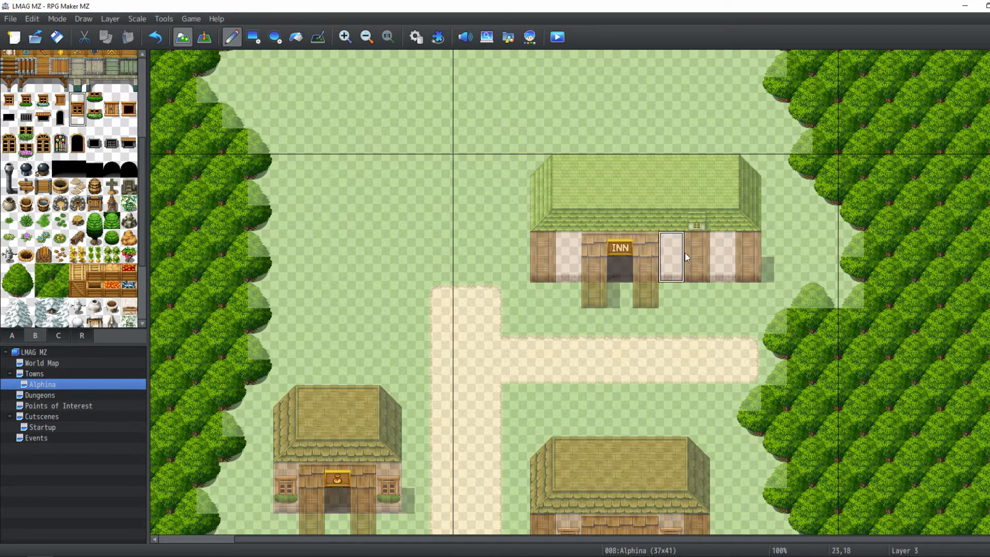
key("ctrl+z")
left_click(567, 242)
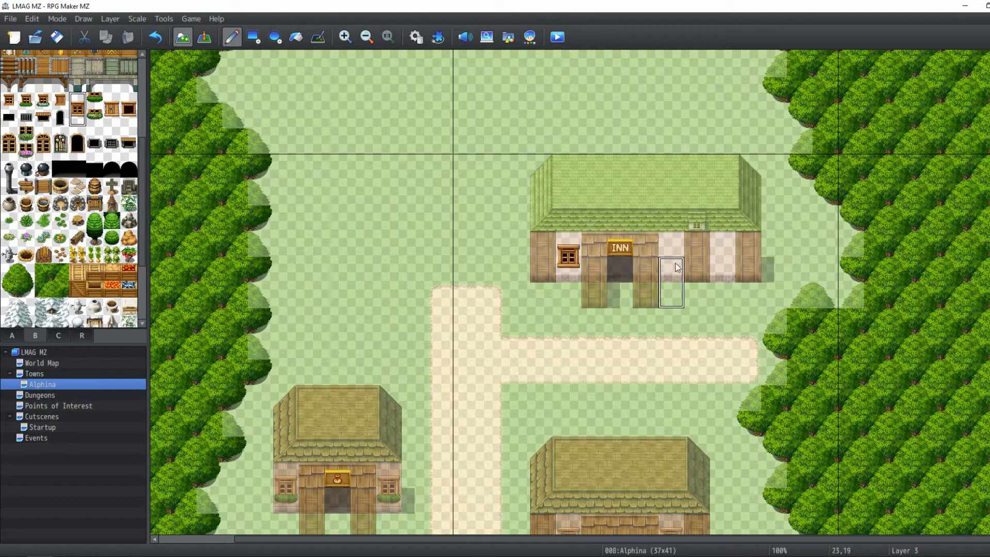
left_click(675, 252)
left_click(726, 252)
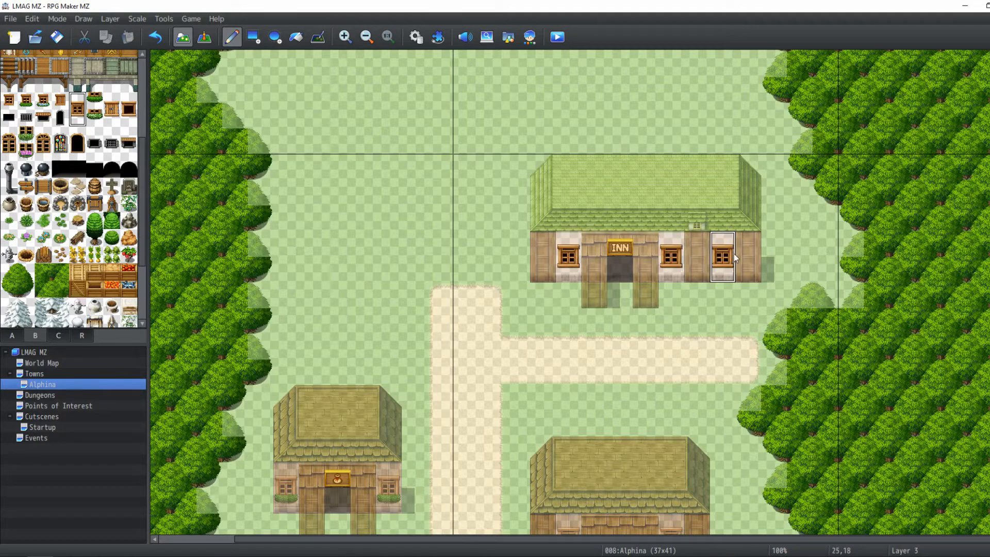
Add flower boxes beneath each of the inn's three windows
left_click(94, 103)
scroll(482, 248, "down", 1)
scroll(481, 247, "down", 3)
scroll(485, 245, "up", 2)
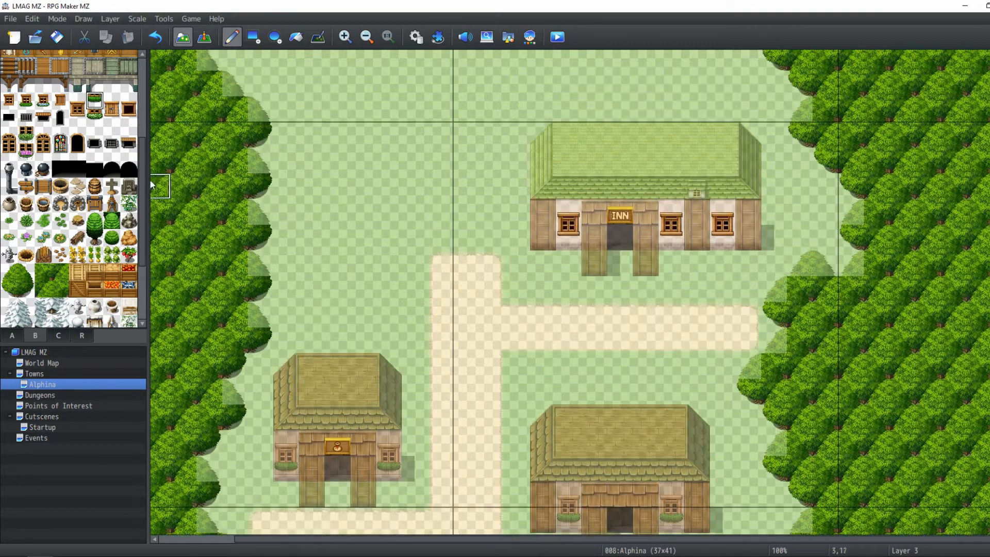
left_click(94, 117)
left_click(570, 239)
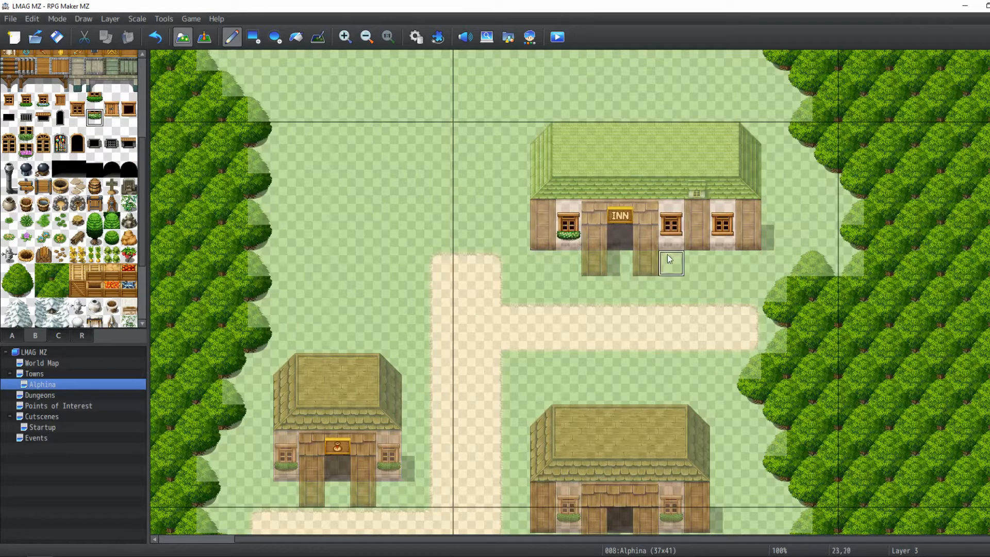
left_click(668, 238)
left_click(722, 237)
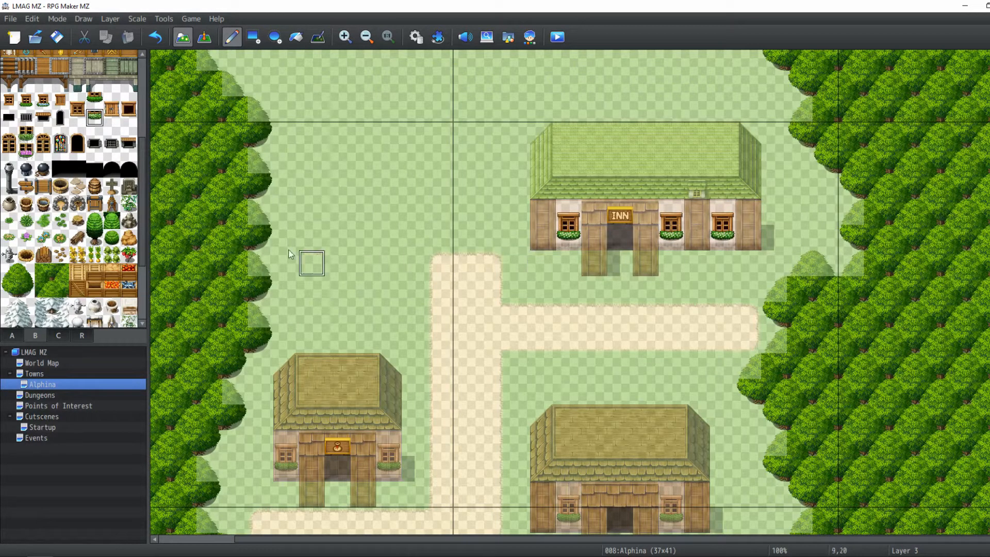
Preview the town map with all layers shown, scrolling down over the buildings, then return to editing
left_click(204, 37)
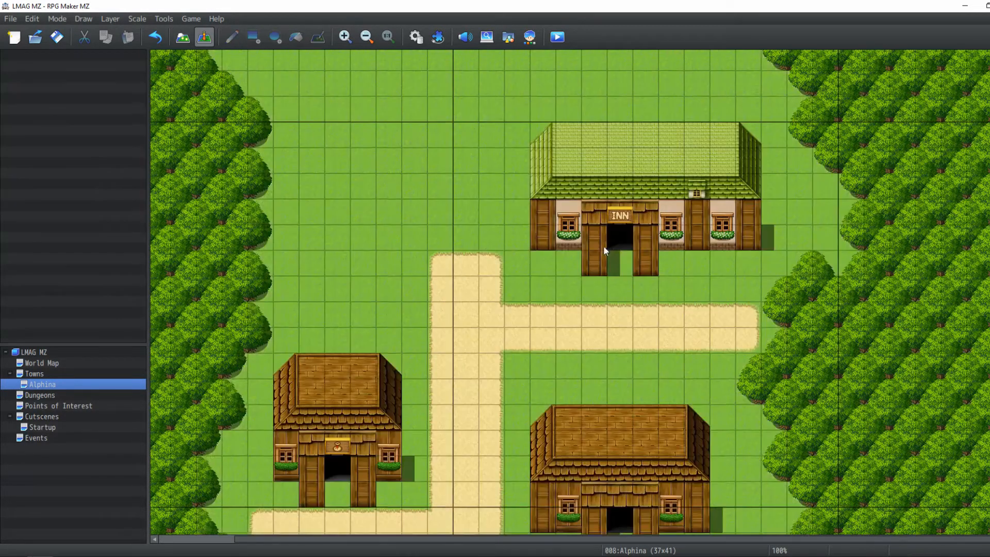
scroll(650, 156, "up", 3)
scroll(623, 236, "down", 4)
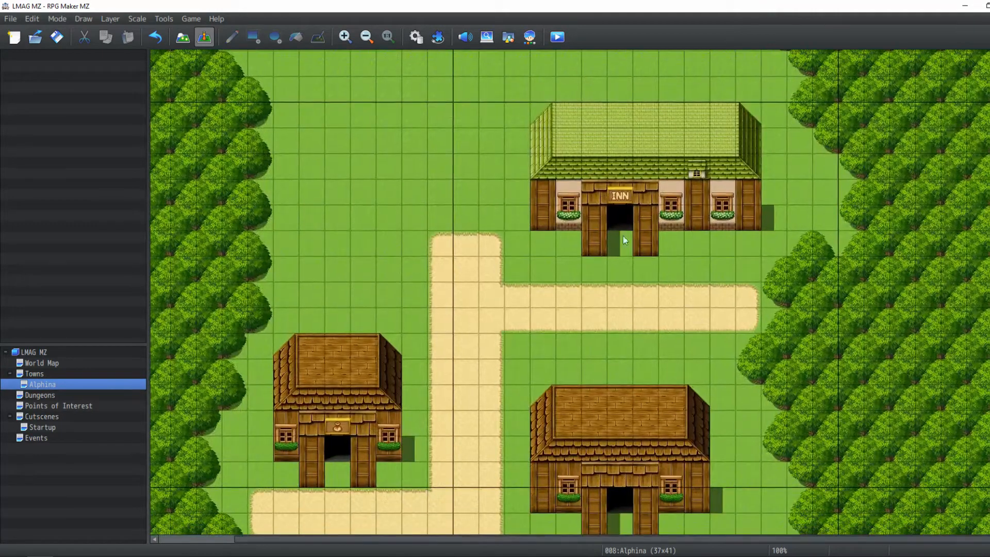
scroll(694, 265, "down", 3)
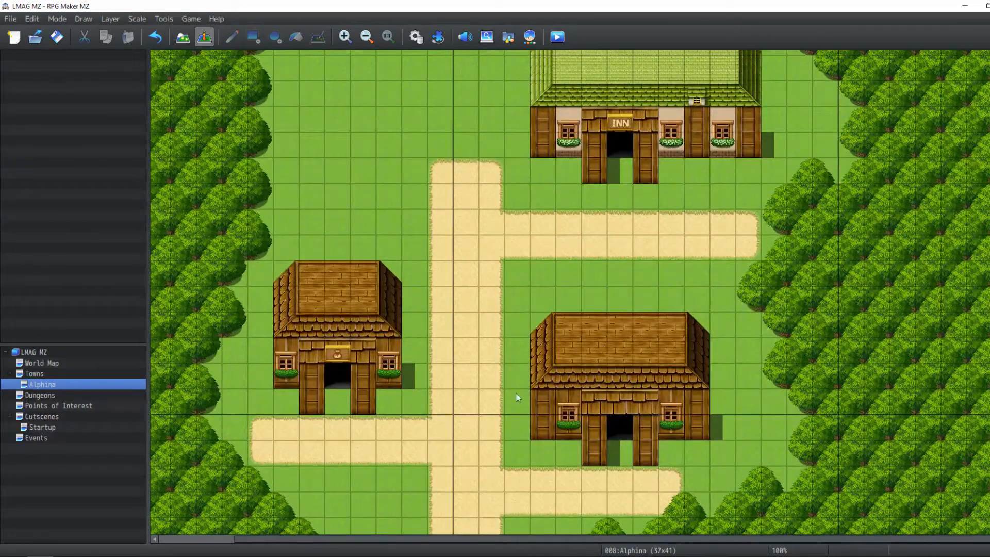
key("F5")
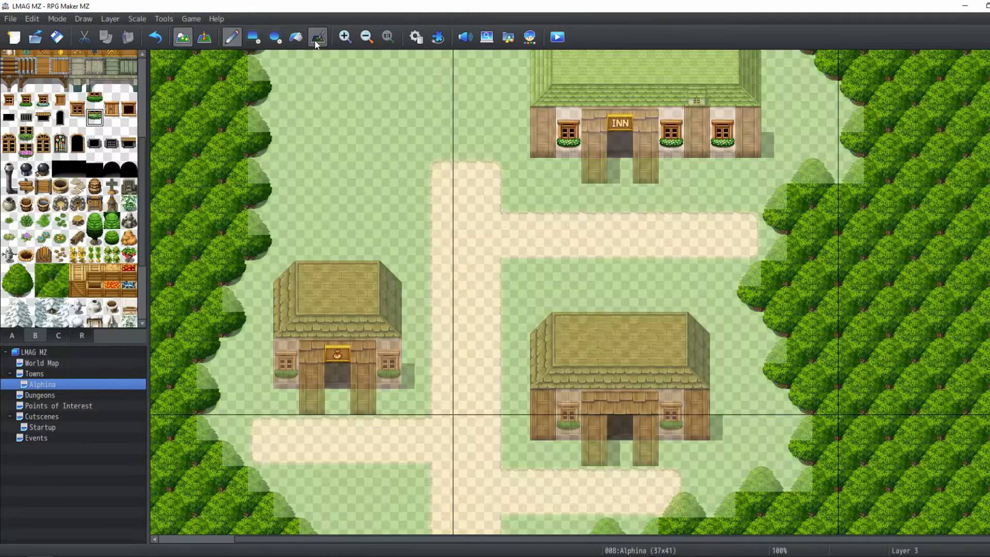
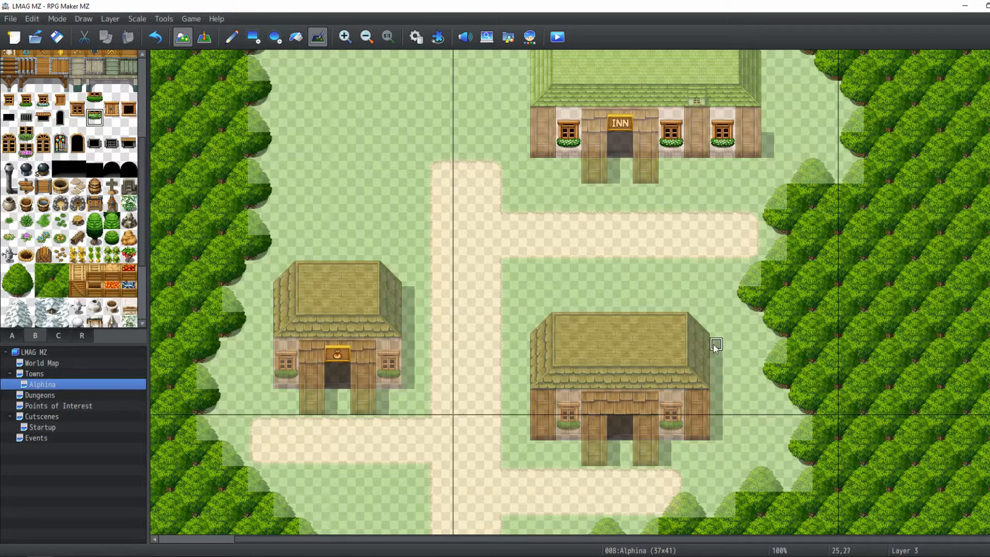
Preview the town map in event view and return to map editing
scroll(741, 172, "up", 3)
left_click_drag(768, 188, 767, 129)
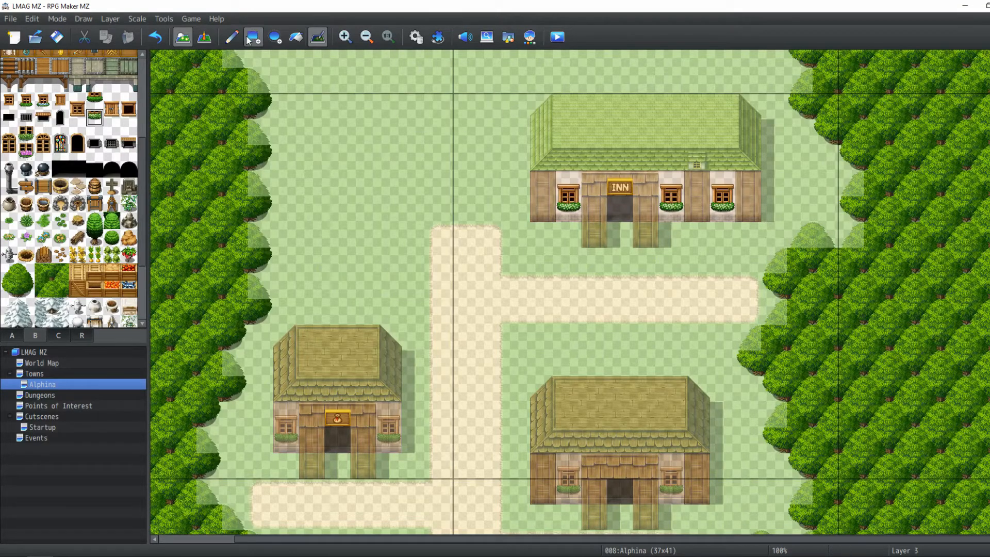
left_click(204, 37)
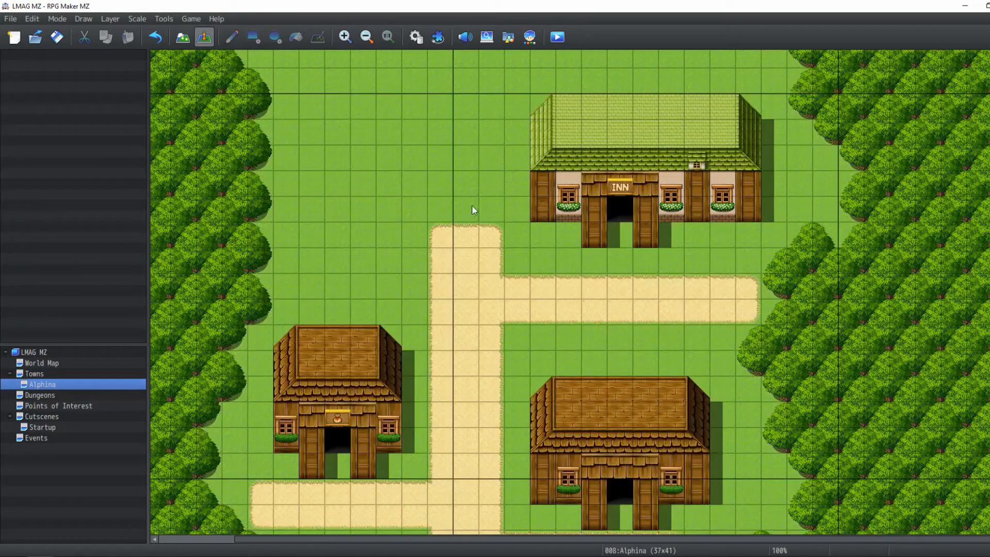
left_click(186, 39)
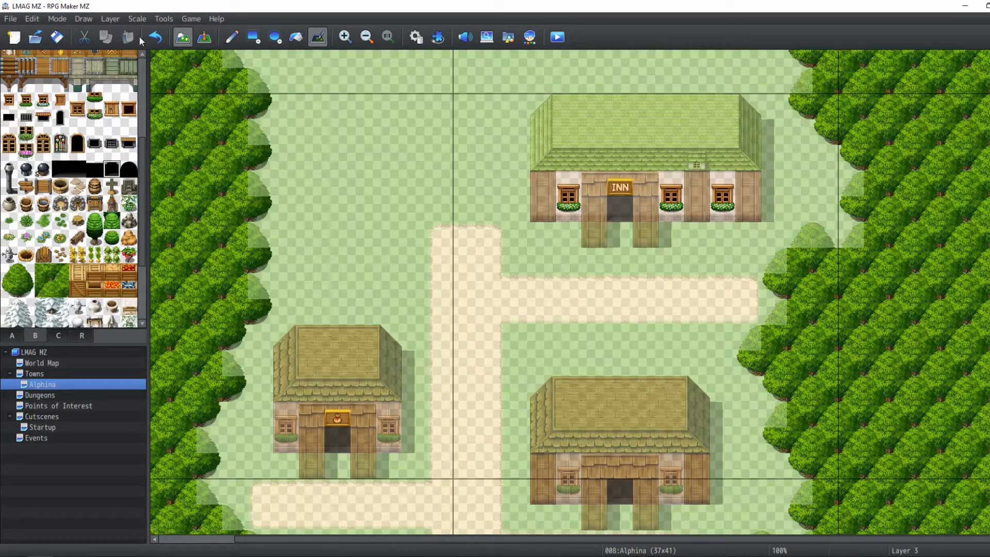
Try an arched door opening tile on the inn's entrance on Layer 2, previewing it in event view
left_click(107, 21)
left_click(118, 59)
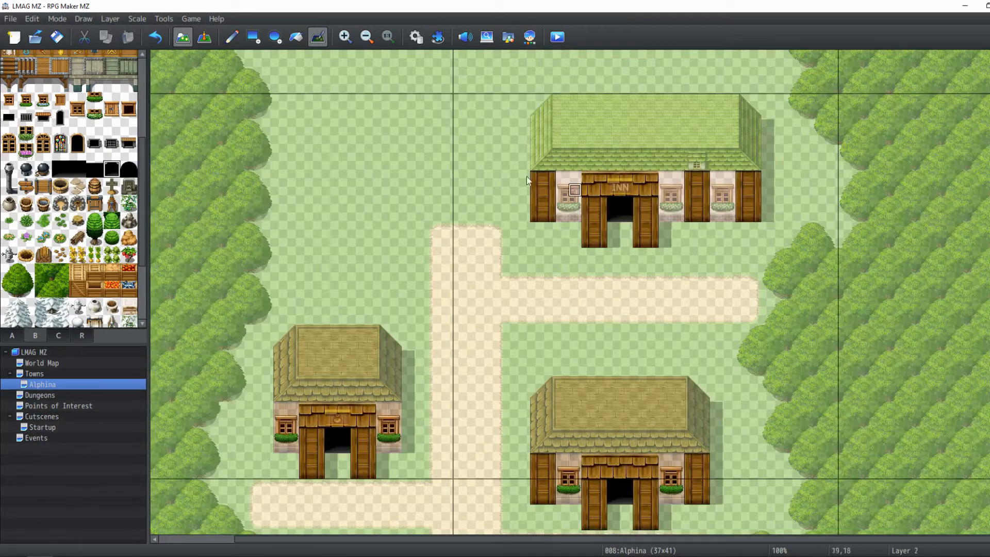
left_click(619, 209)
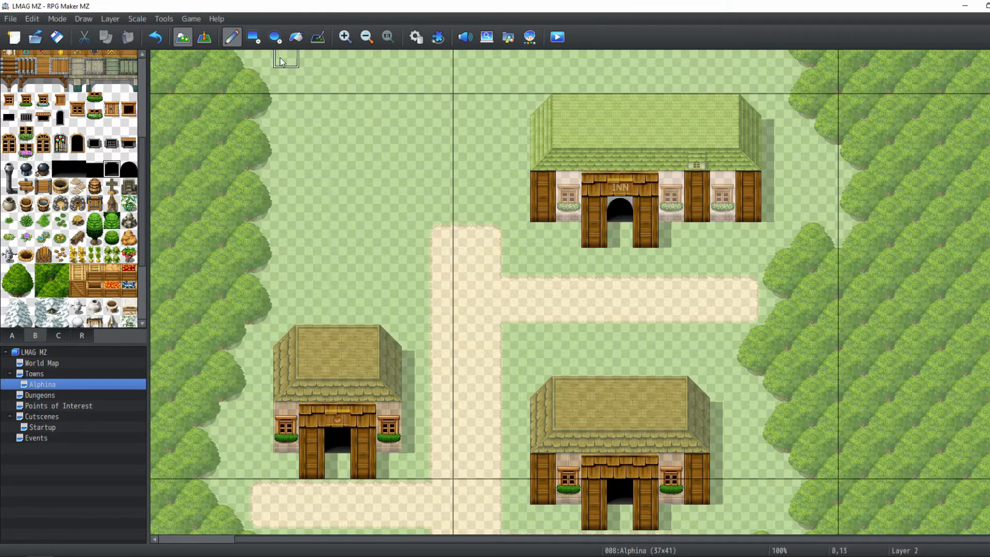
left_click(203, 37)
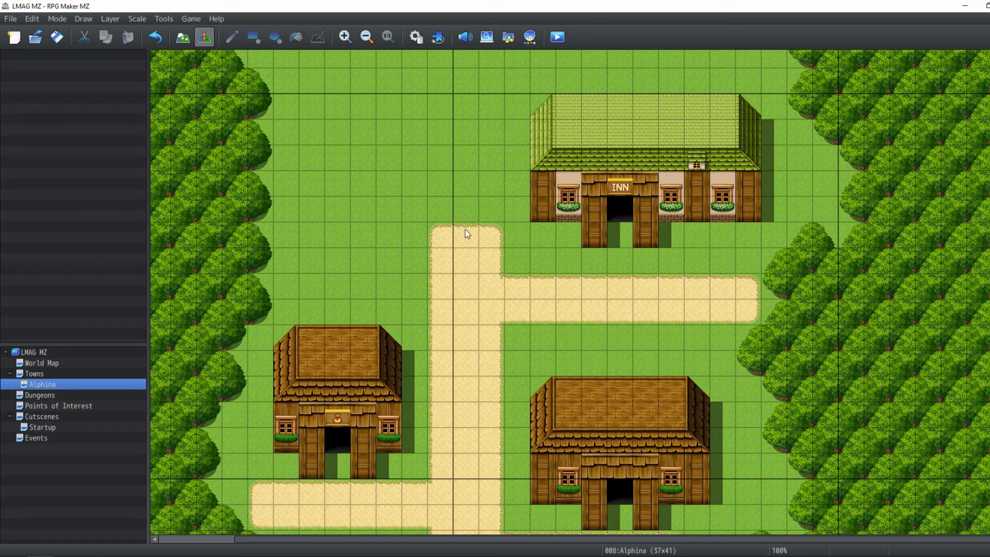
left_click(183, 37)
Scroll around the map, examining the open grass beside the bushes for room for another building
scroll(531, 238, "up", 3)
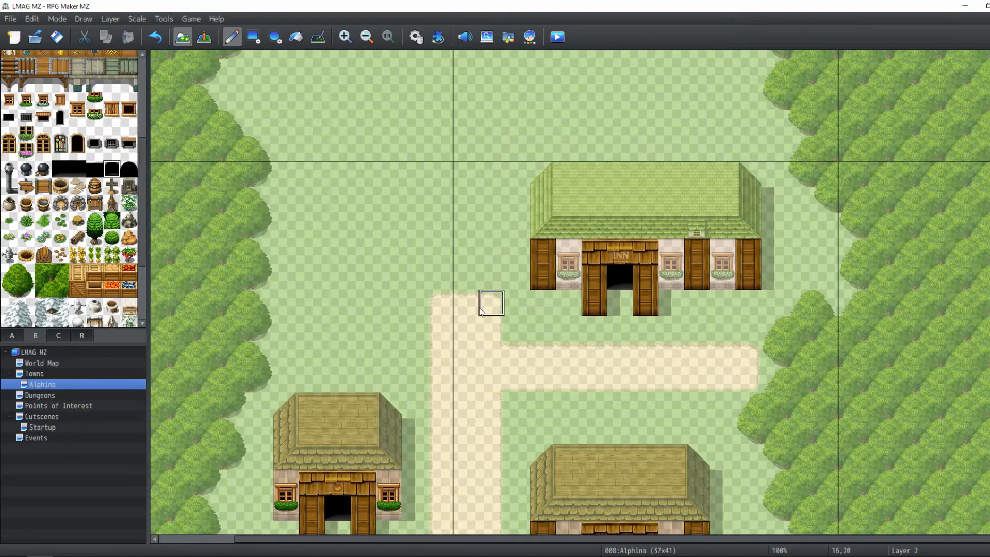
scroll(480, 304, "down", 8)
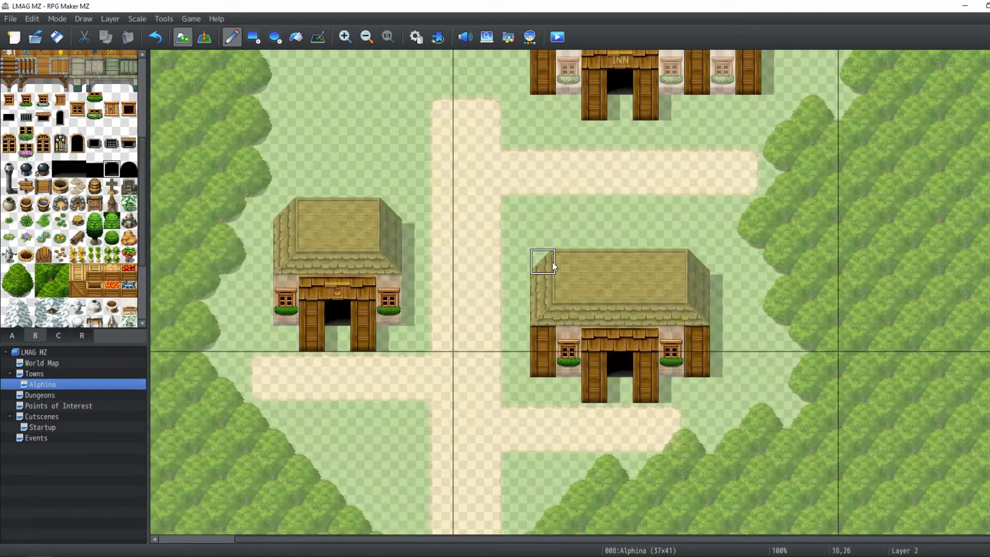
right_click_drag(543, 262, 692, 403)
scroll(515, 351, "left", 3)
scroll(515, 351, "up", 1)
right_click_drag(472, 374, 378, 255)
scroll(547, 338, "up", 6)
scroll(547, 339, "right", 2)
right_click_drag(578, 223, 787, 362)
middle_click_drag(771, 356, 627, 284)
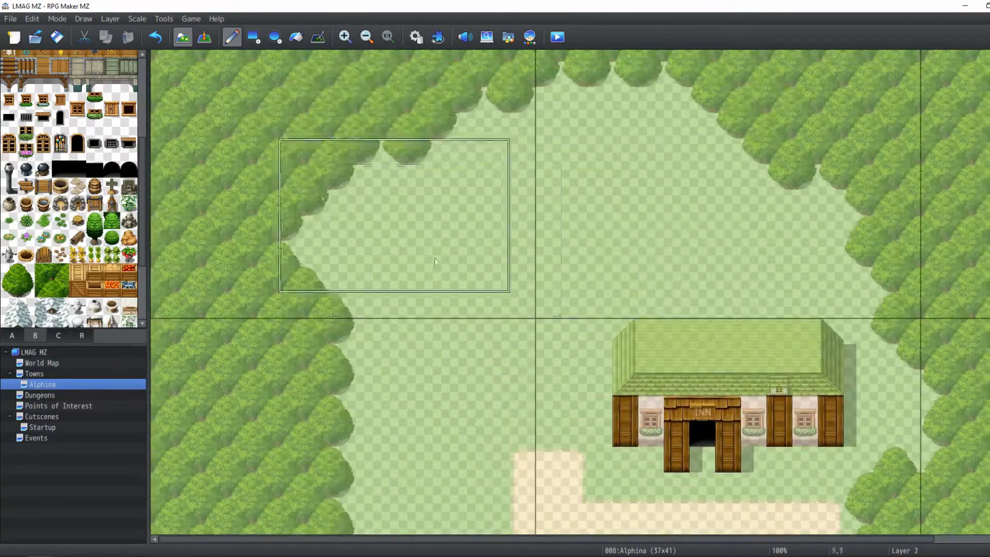
Pick the dirt tile and, on Layer 1, draw a dirt path branching left from the vertical path with the Rectangle tool
scroll(496, 396, "down", 4)
right_click(524, 325)
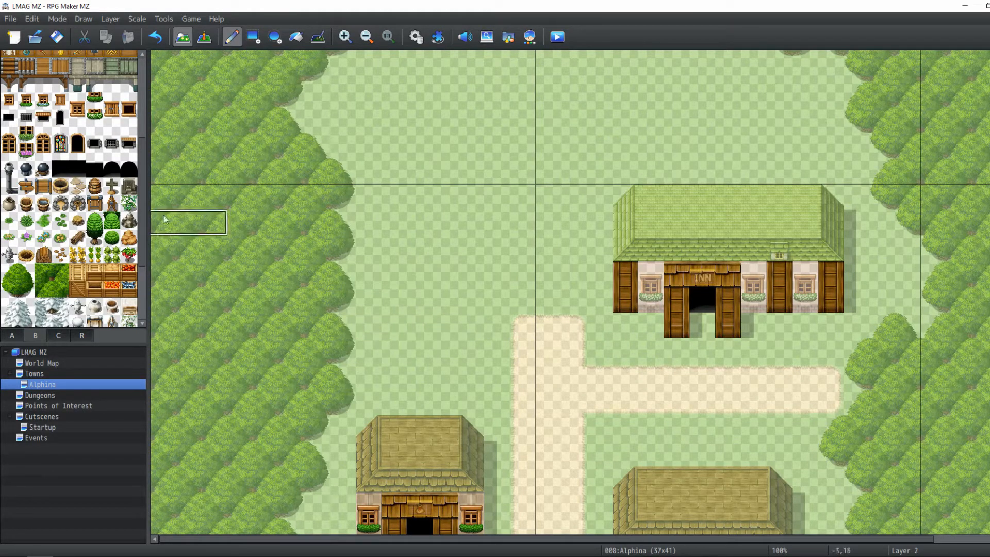
left_click(110, 19)
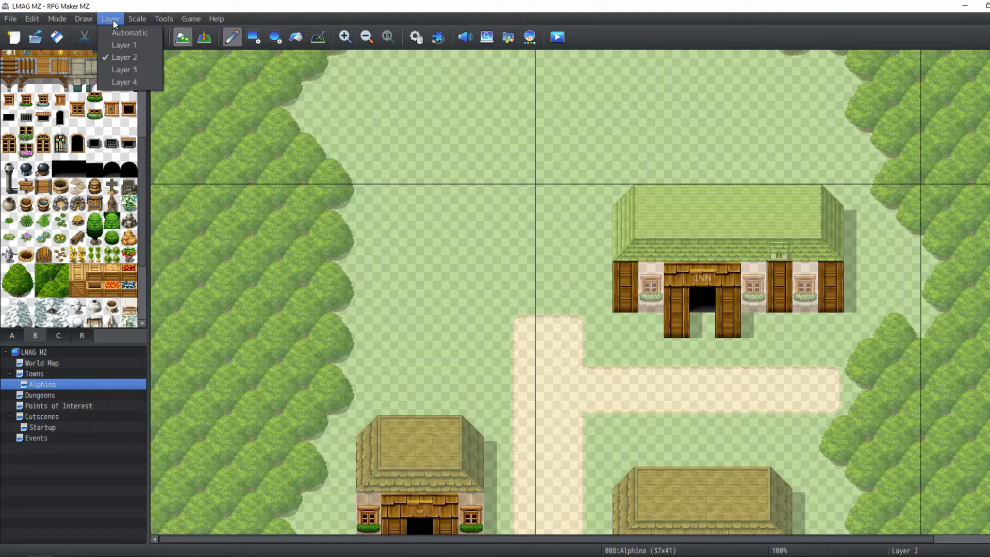
left_click(113, 48)
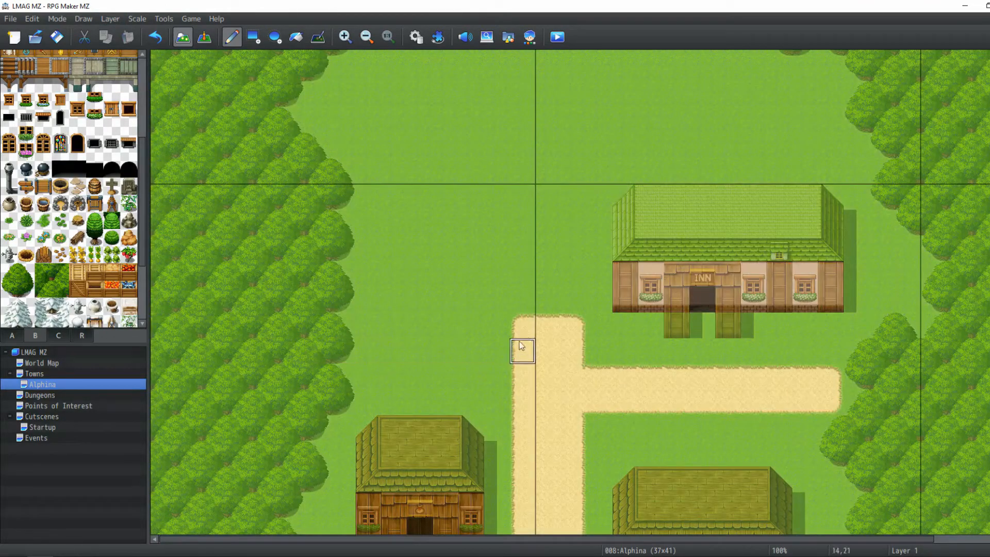
left_click(256, 43)
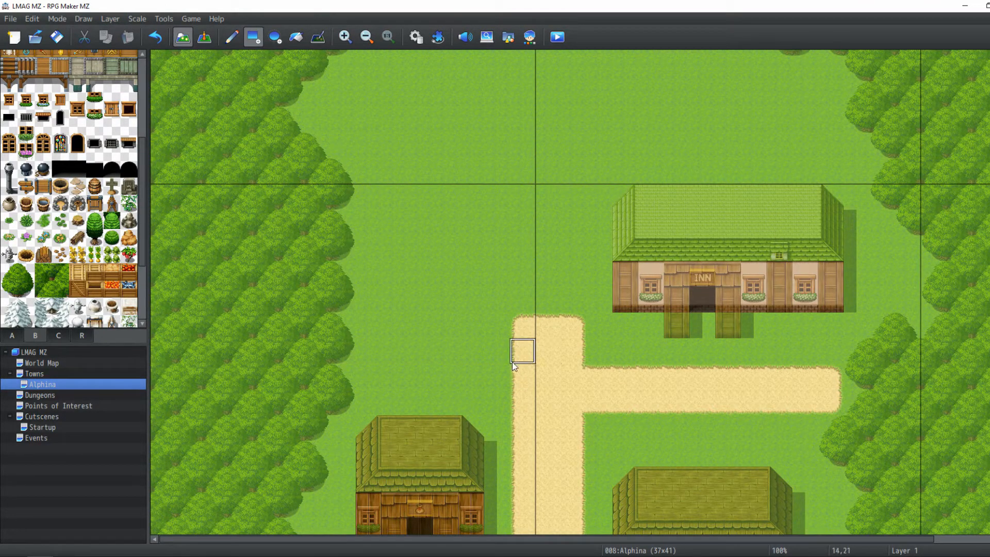
left_click_drag(498, 374, 363, 348)
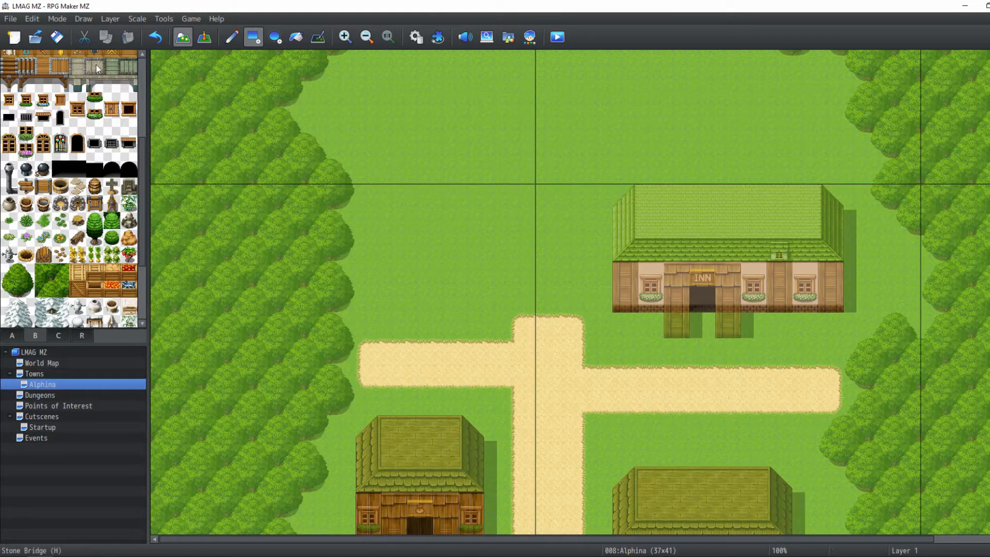
On Layer 2, place wooden wall posts for a new building just north of the new path branch
left_click(13, 336)
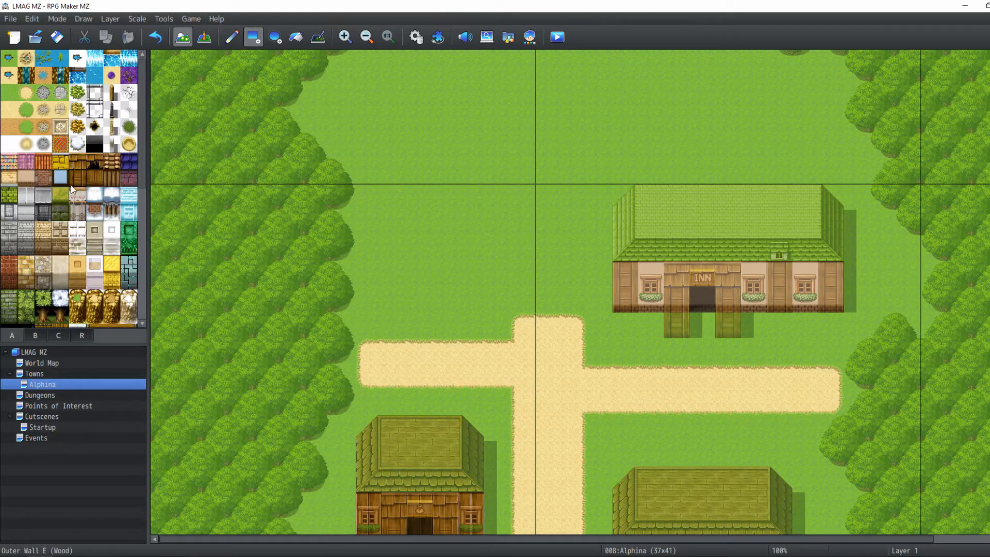
left_click(110, 18)
left_click(128, 74)
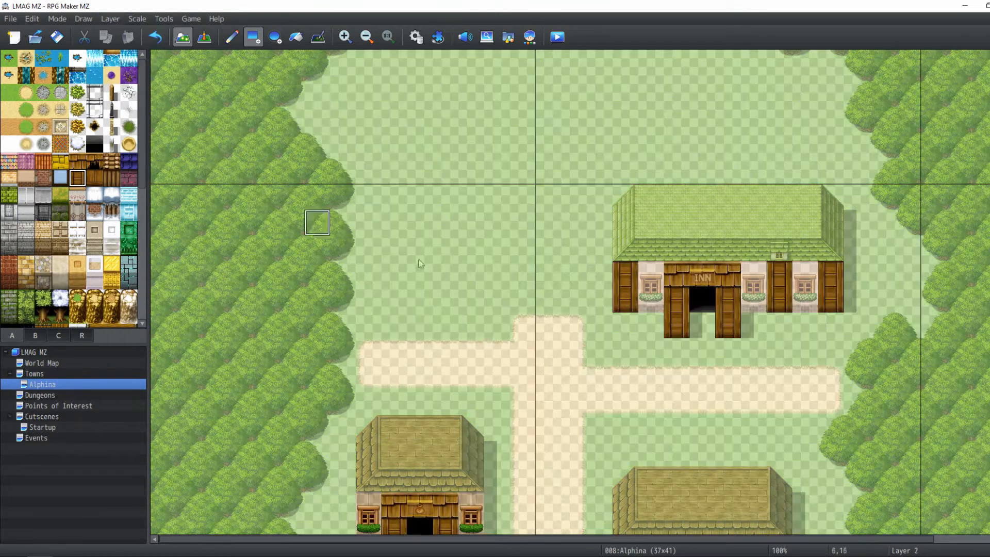
scroll(413, 309, "down", 5)
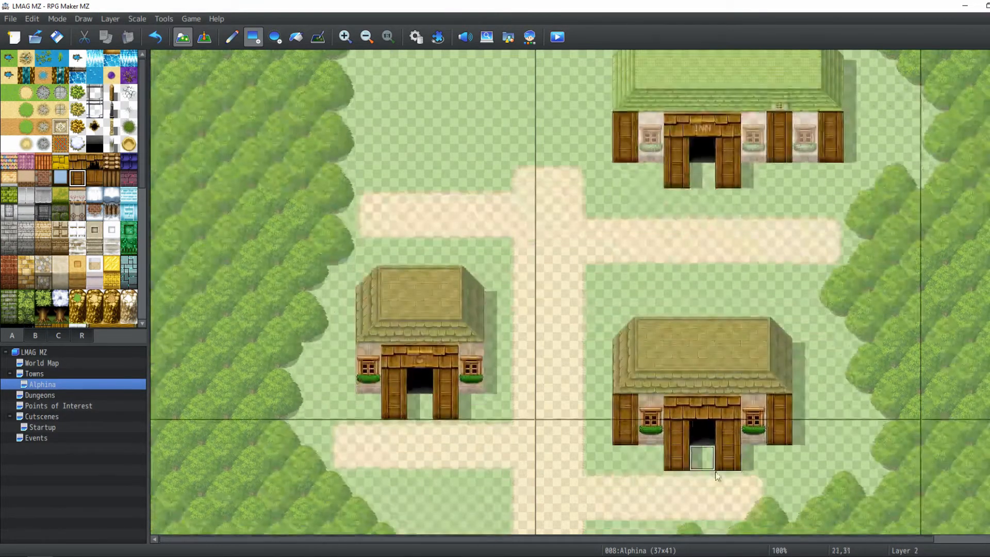
scroll(481, 223, "up", 1)
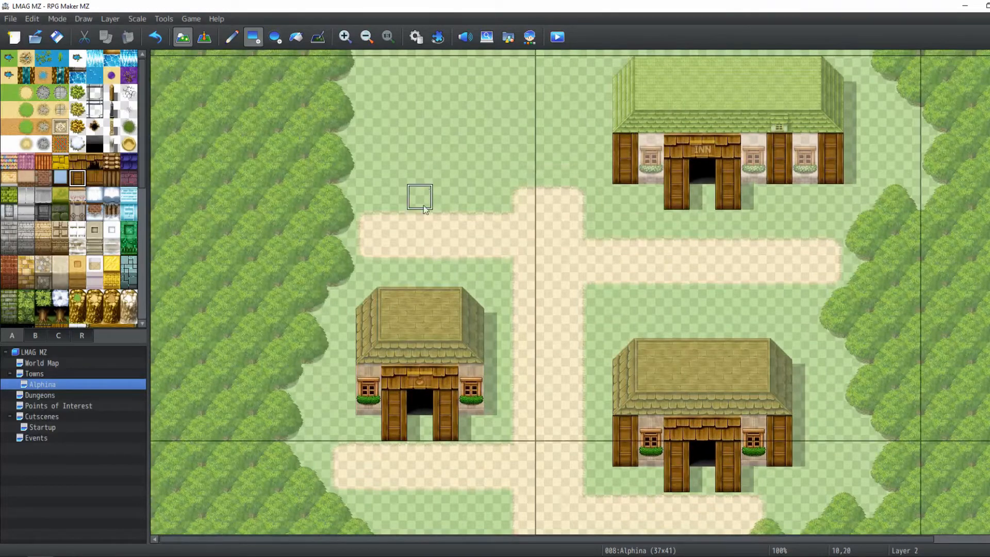
left_click(454, 204)
left_click(394, 197)
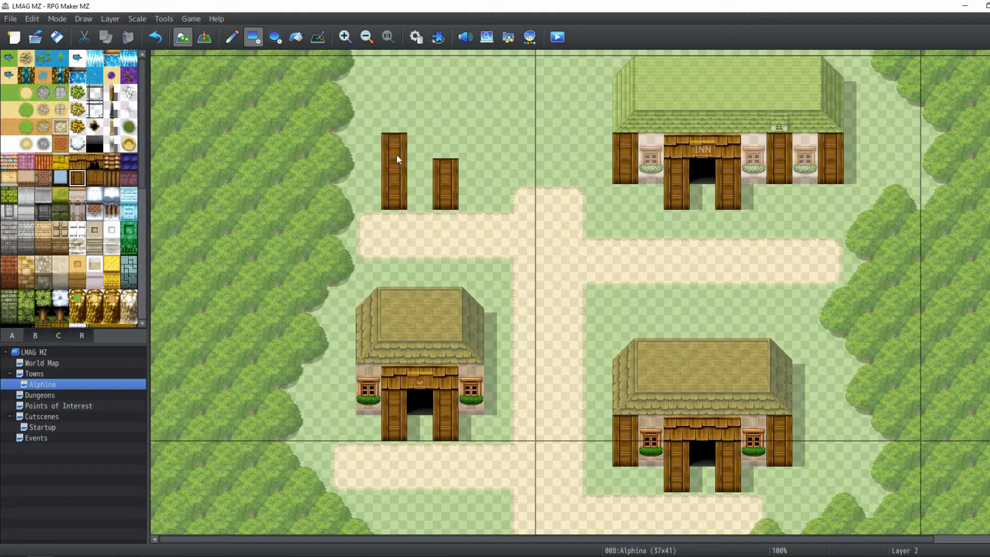
scroll(450, 154, "up", 2)
left_click(490, 227)
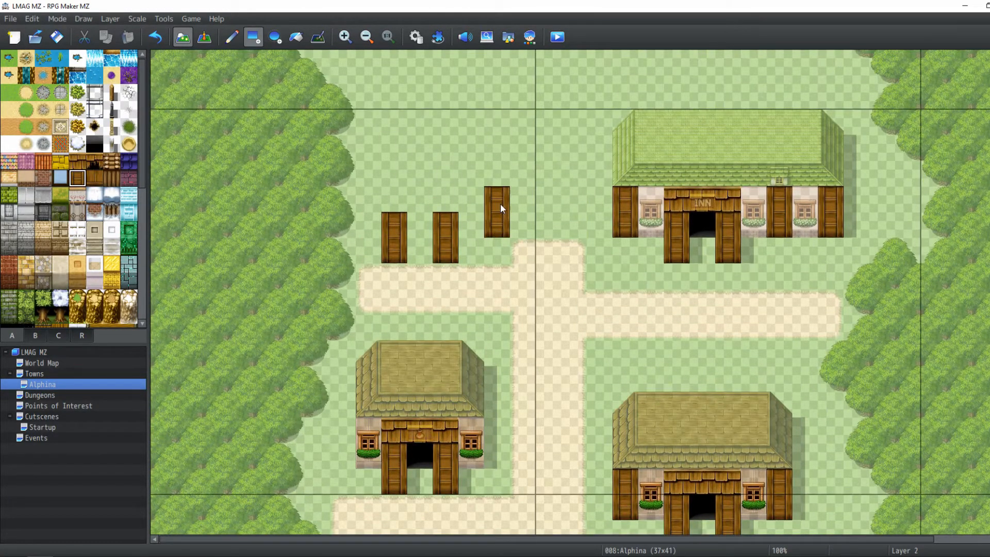
Touch up the shadow beside the new building's leftmost post with the Shadow Pen
left_click(110, 18)
left_click(124, 63)
left_click(348, 222)
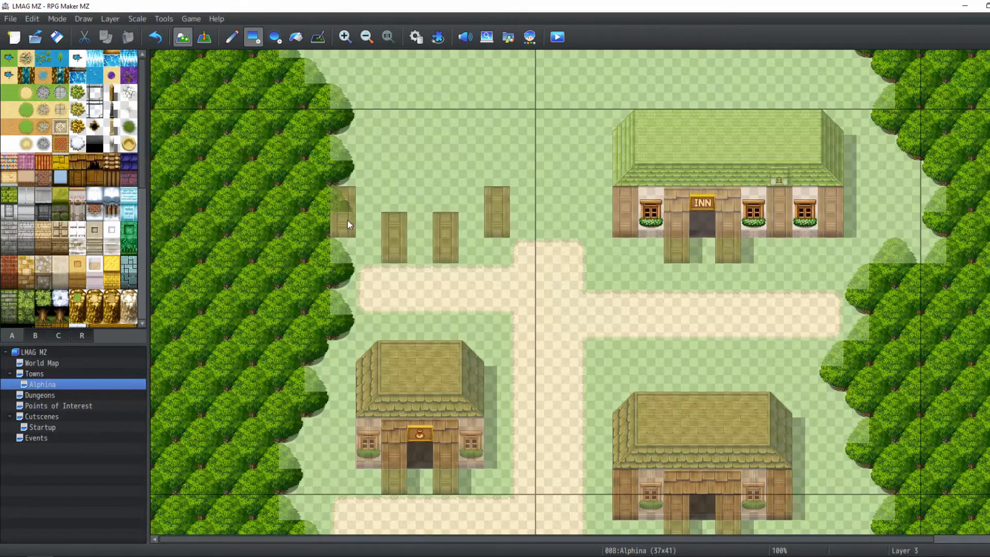
left_click(84, 18)
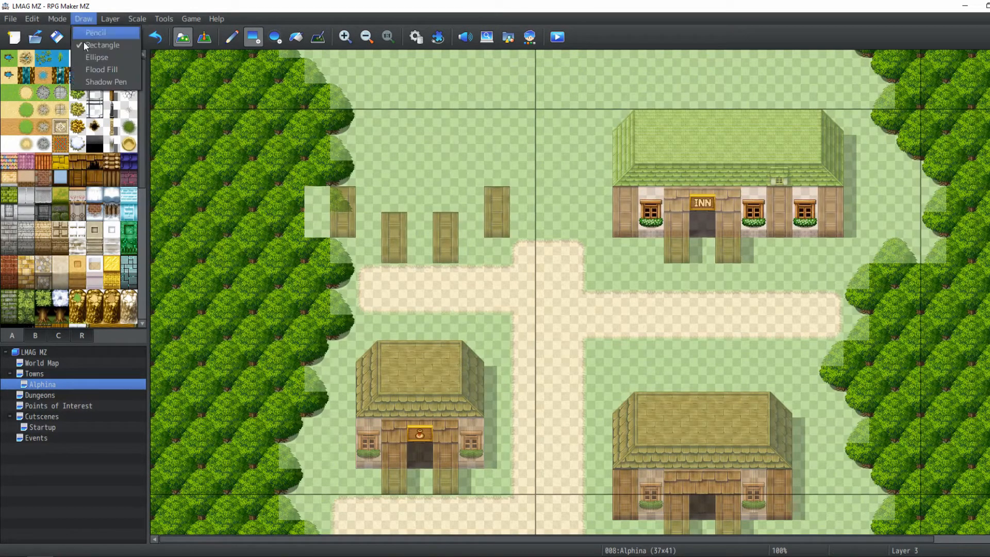
left_click(123, 82)
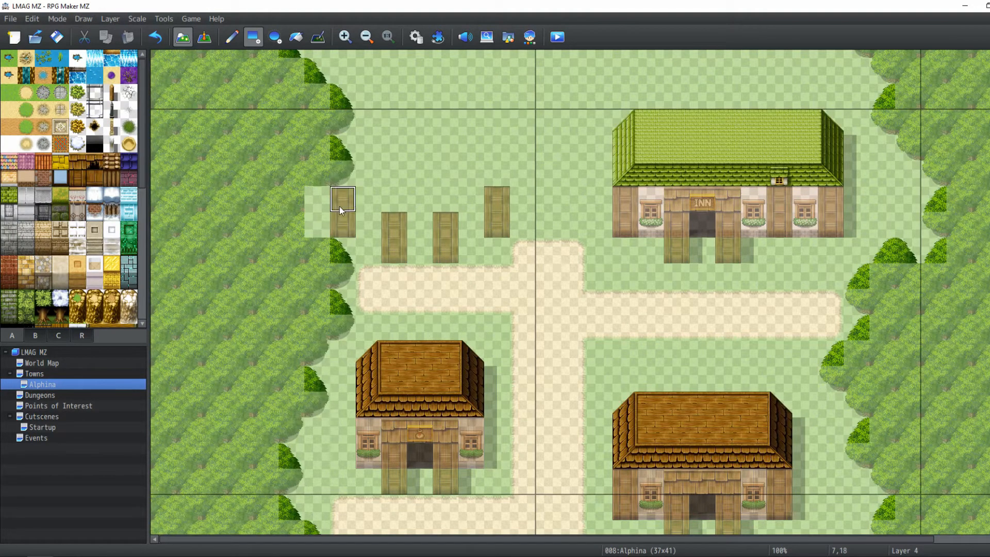
left_click(312, 225)
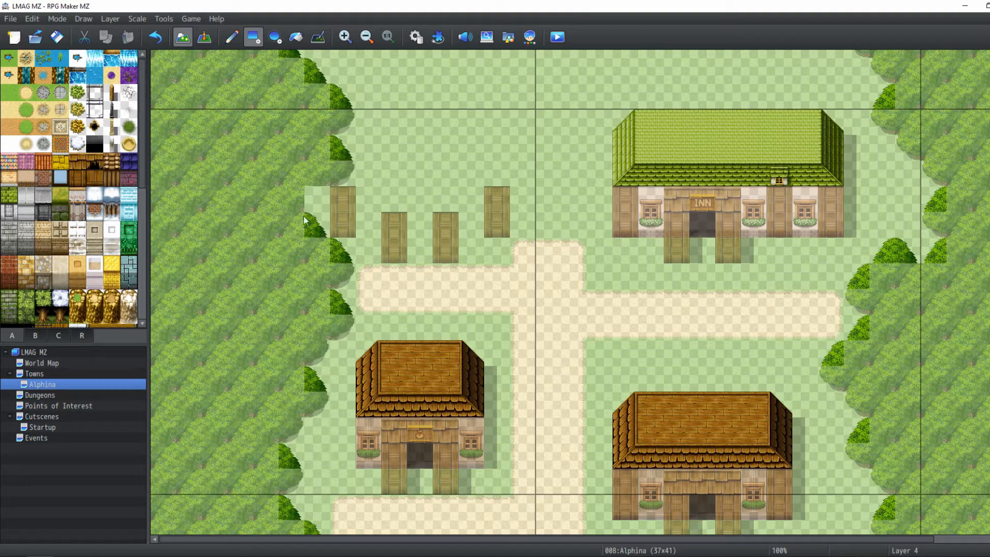
left_click(120, 19)
left_click(124, 71)
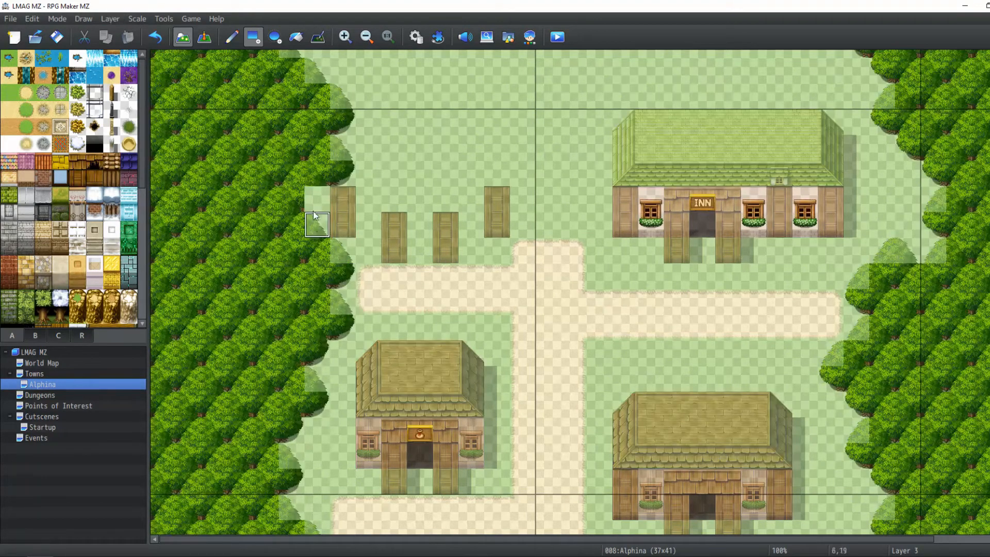
On Layer 1, fill the new building's front wall with wooden wall tiles across the posts
left_click(112, 23)
left_click(120, 47)
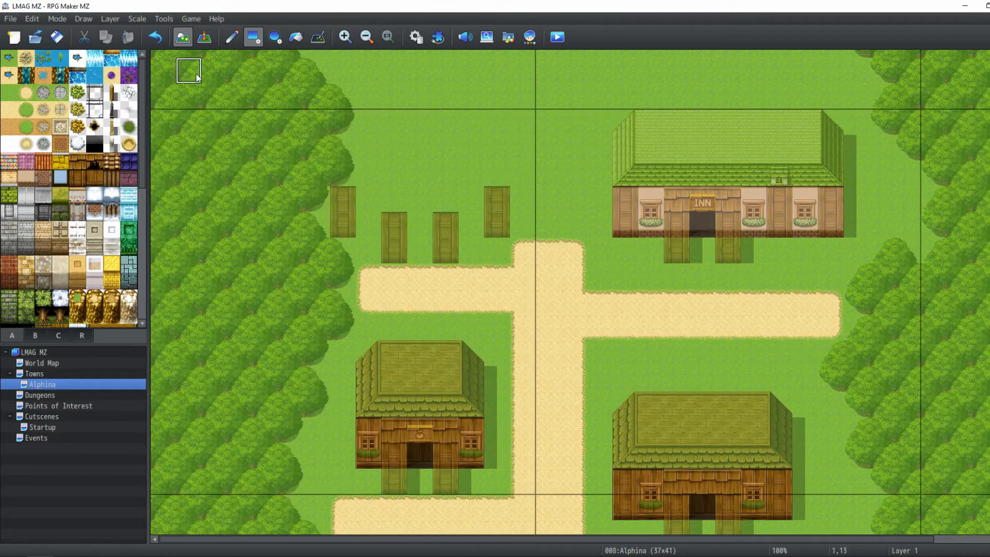
left_click_drag(343, 225, 489, 199)
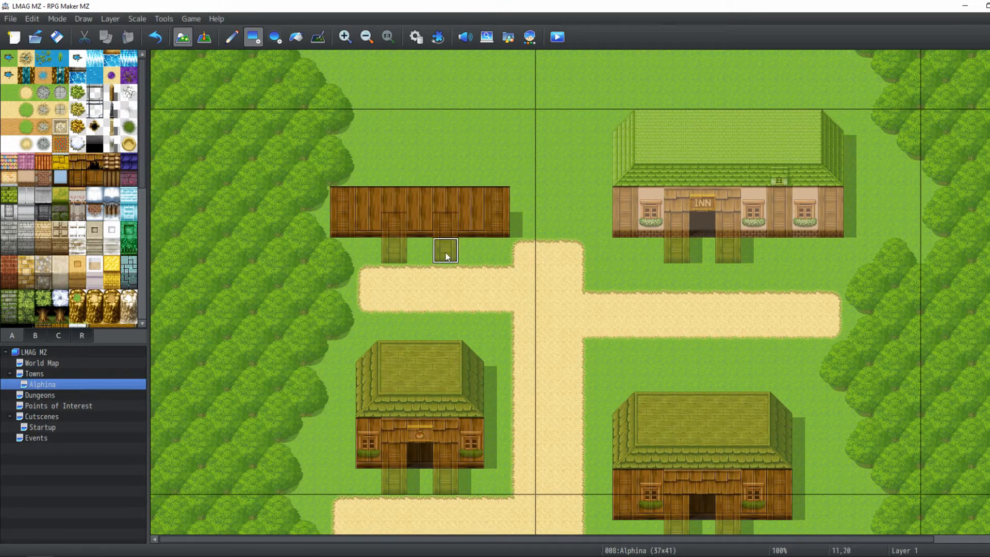
On Layer 2, add a dark door opening between the middle posts and windows with flower boxes on either side
left_click(35, 334)
left_click(110, 18)
left_click(120, 43)
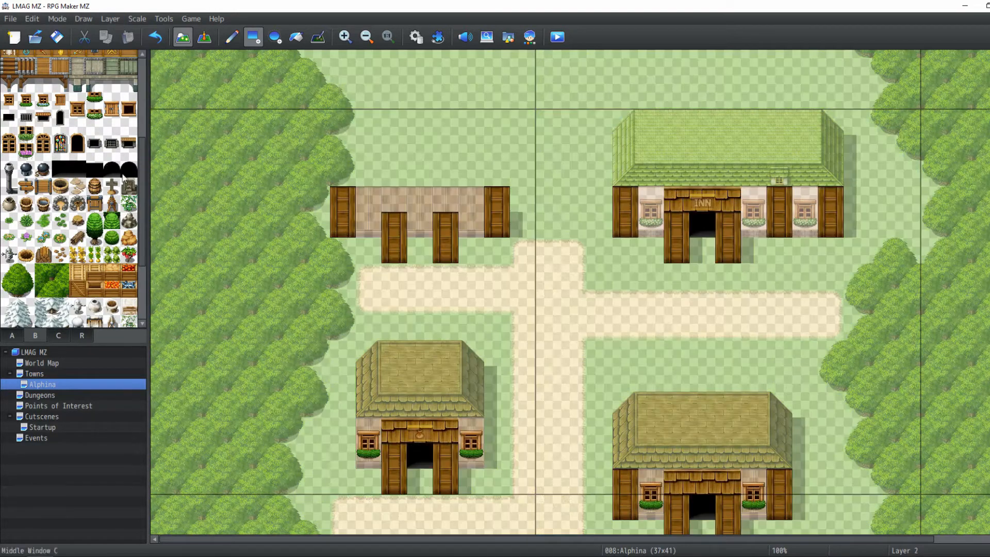
left_click(59, 165)
left_click(420, 224)
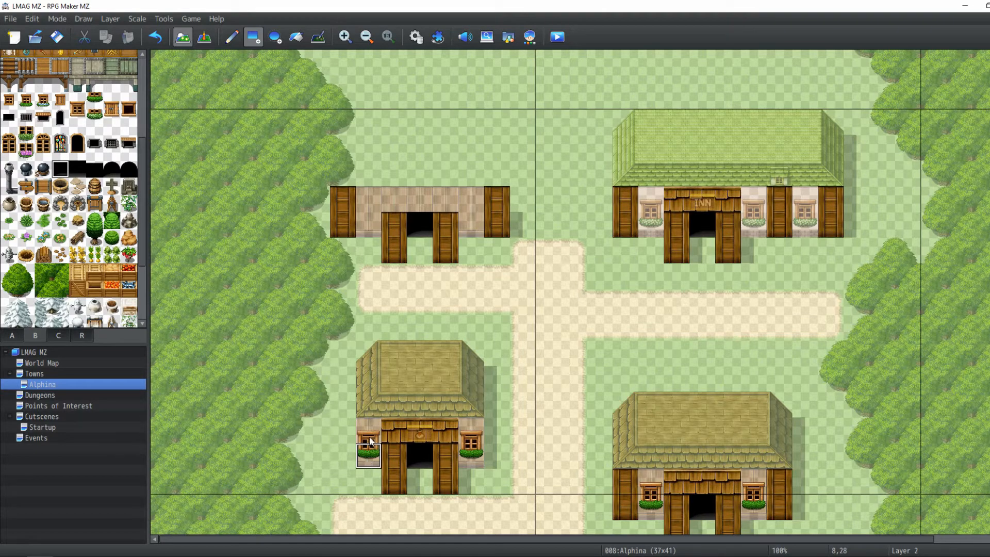
right_click_drag(369, 450, 369, 435)
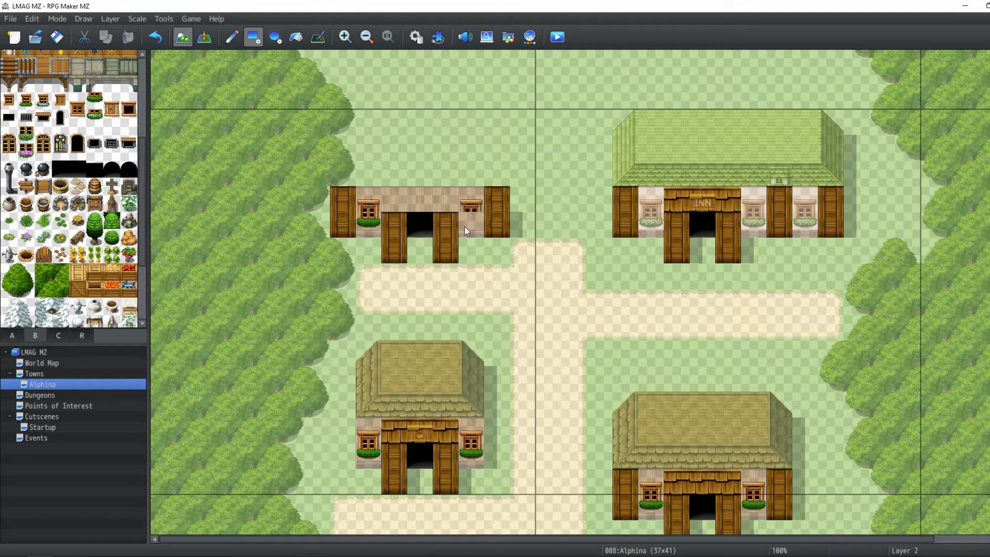
On Layer 2, add a wooden door frame above the new building's doorway
scroll(67, 309, "down", 1)
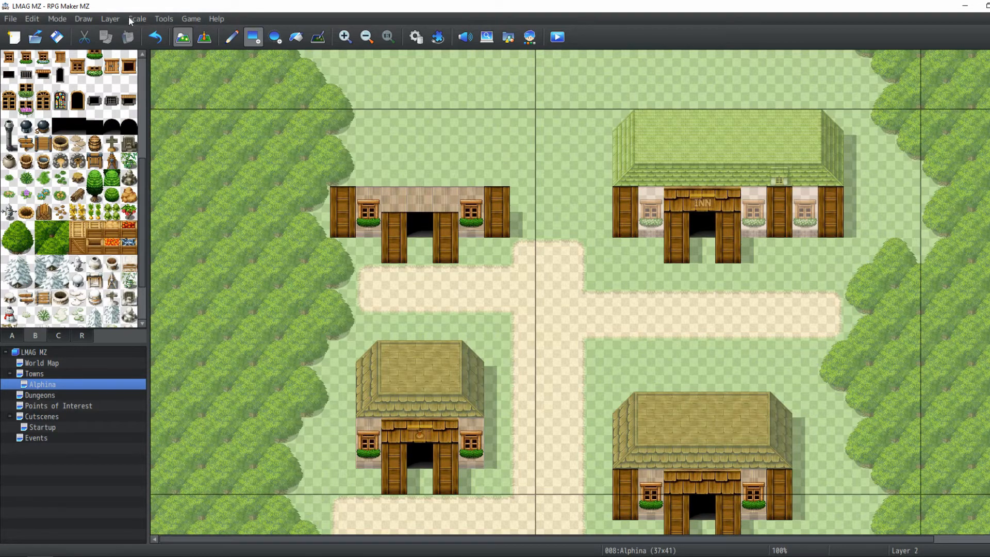
left_click(110, 19)
left_click(118, 43)
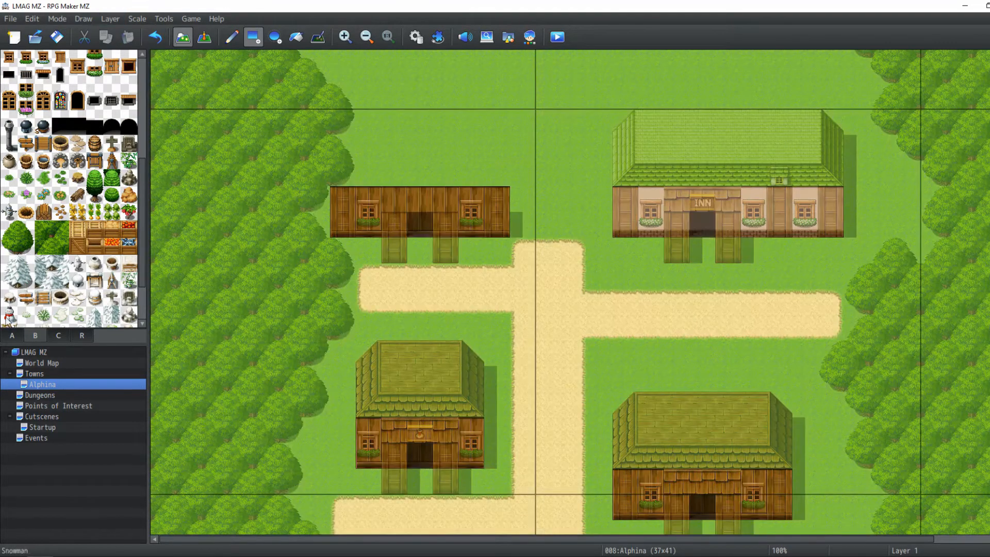
left_click(12, 336)
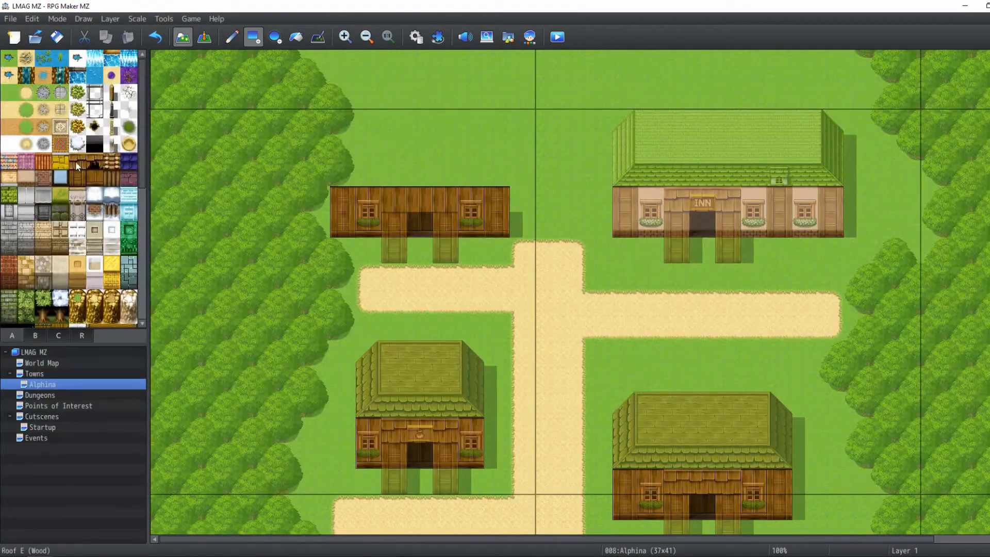
left_click(110, 19)
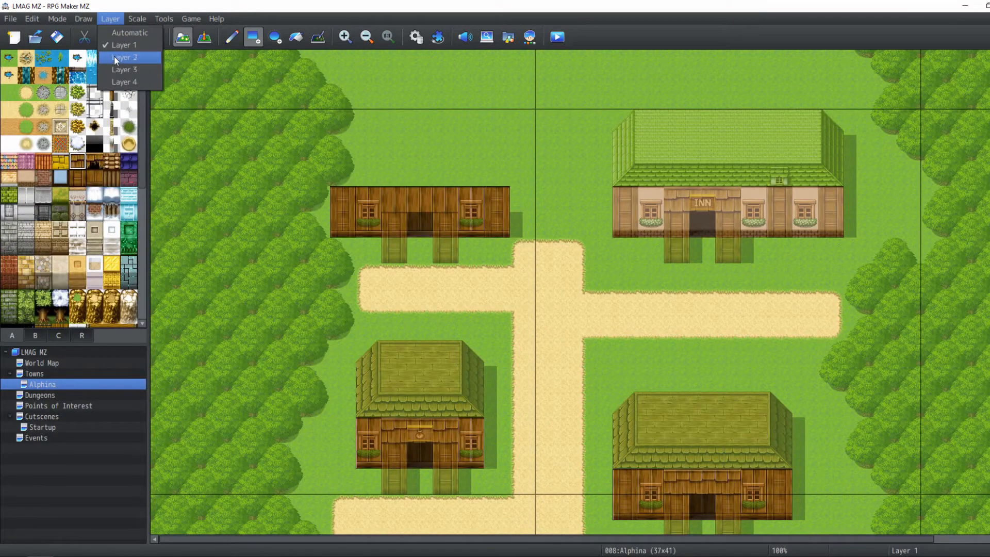
left_click(115, 55)
left_click_drag(387, 202, 436, 205)
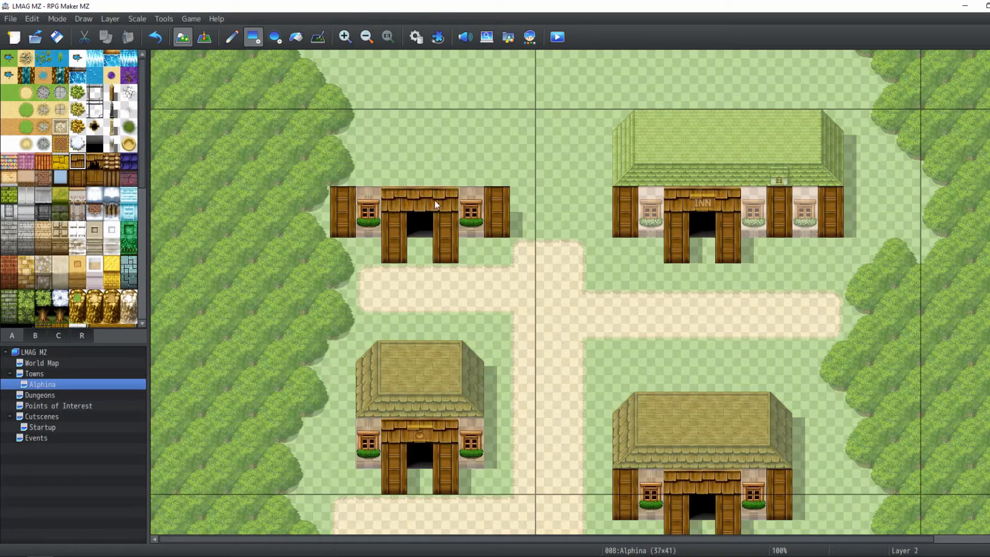
On Layer 4, copy the brown roof from the lower-right house and stamp it onto the new building
scroll(496, 206, "up", 2)
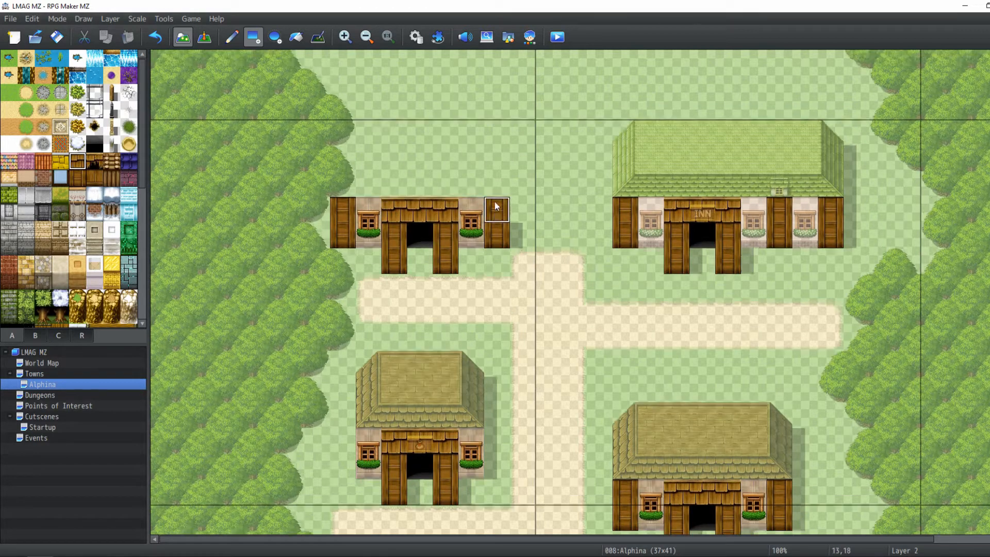
scroll(303, 333, "down", 2)
scroll(305, 333, "down", 3)
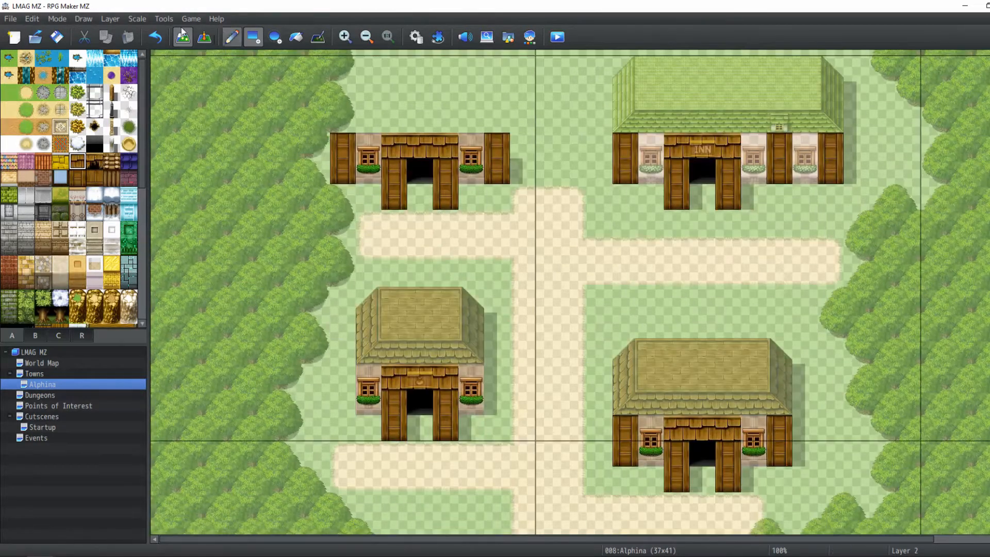
left_click(103, 18)
left_click(124, 89)
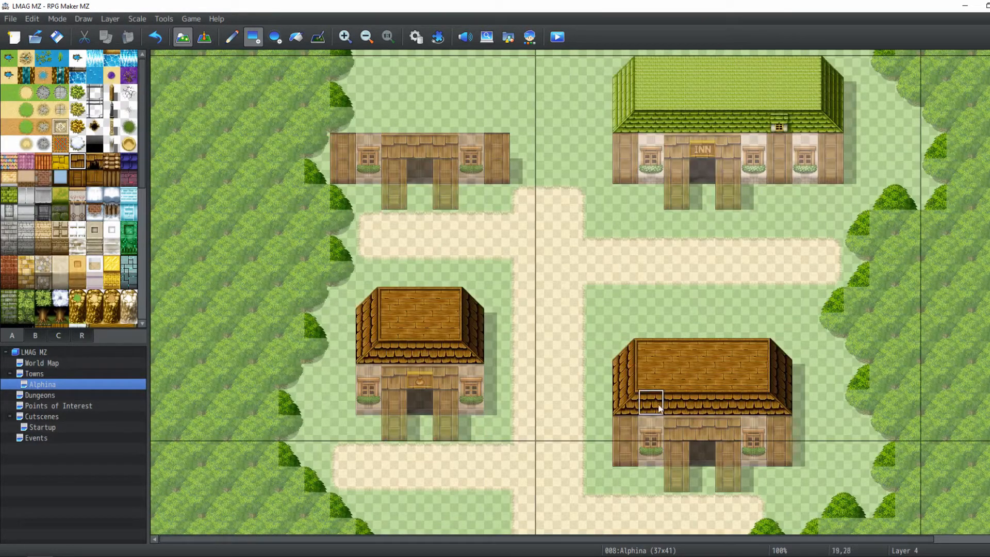
right_click_drag(625, 402, 775, 377)
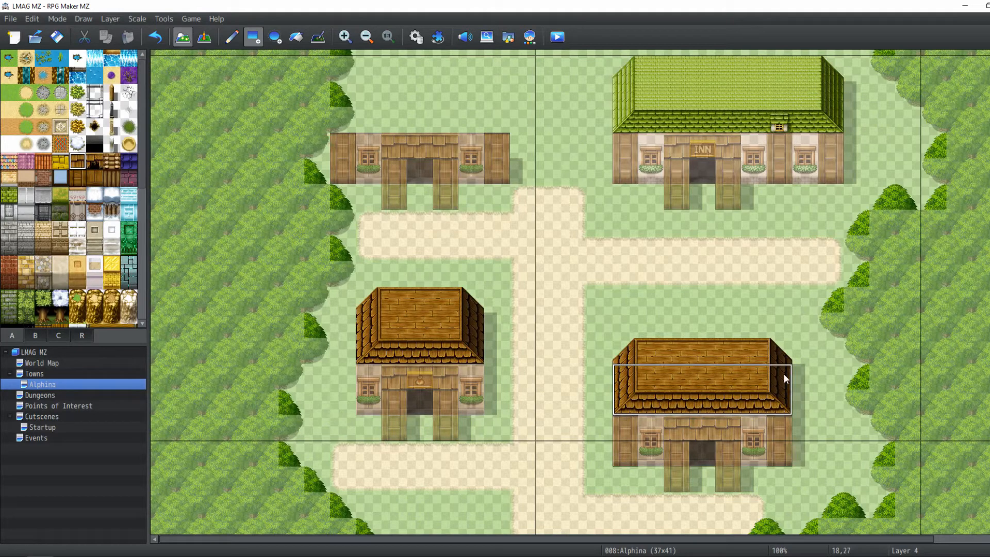
scroll(601, 309, "up", 5)
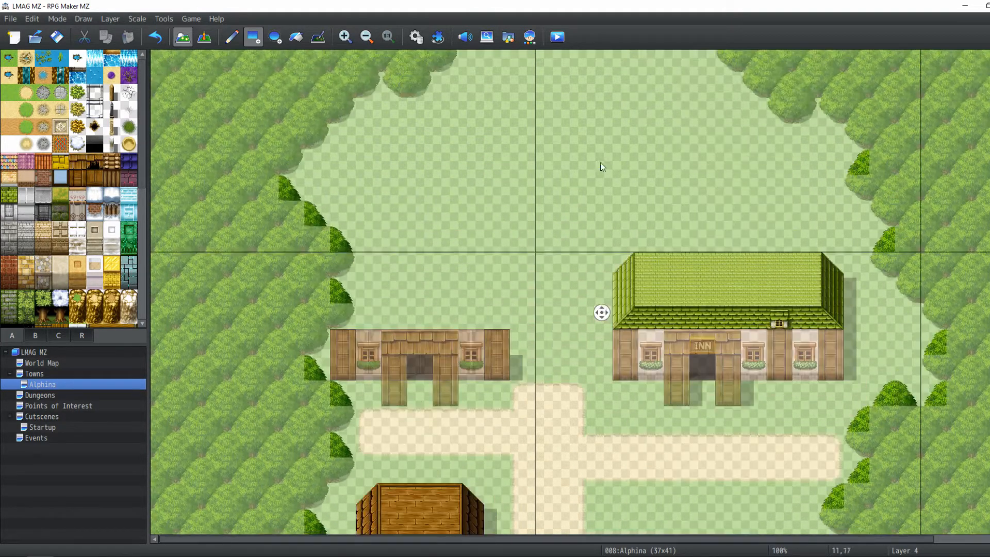
left_click(235, 40)
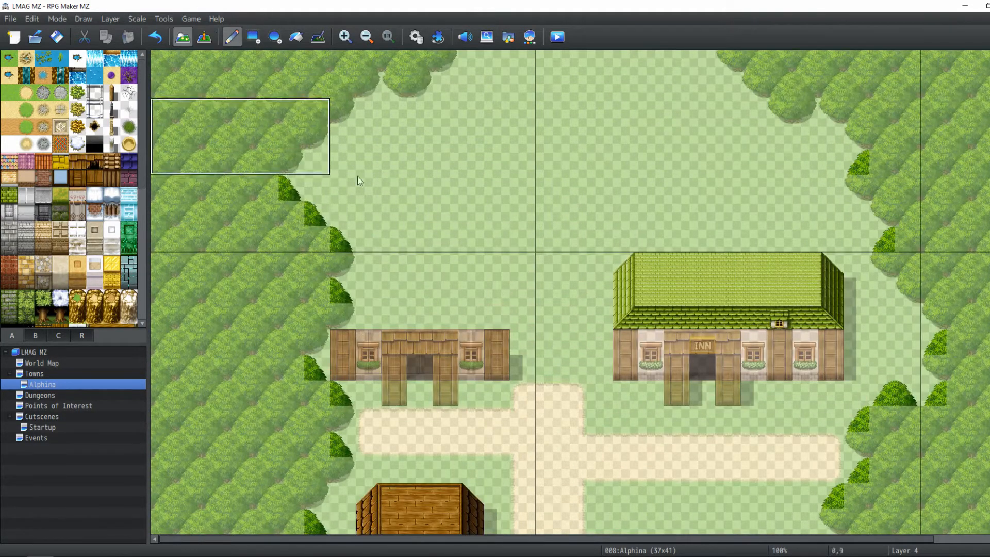
left_click_drag(493, 271, 450, 290)
key("ctrl+z")
left_click(512, 271)
key("ctrl+z")
left_click(500, 271)
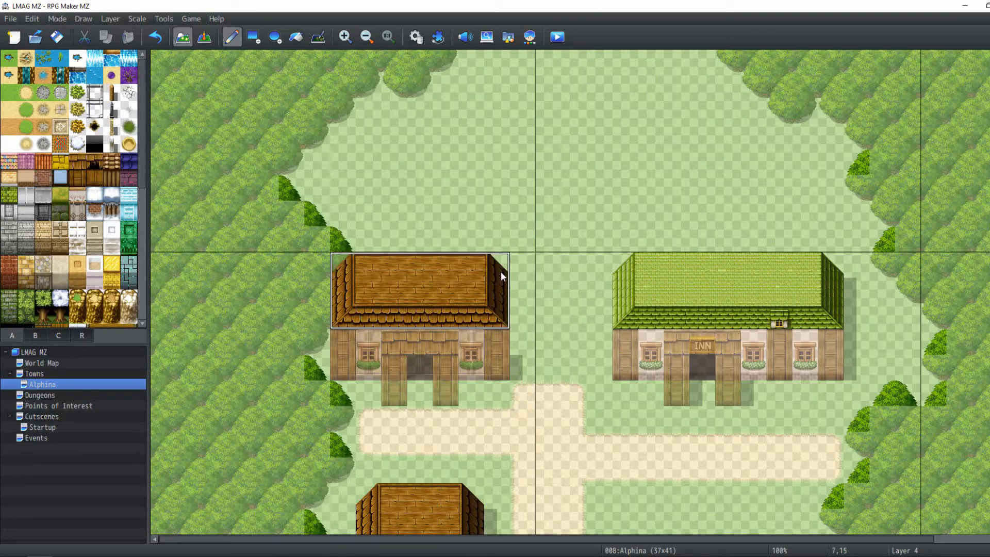
left_click(203, 41)
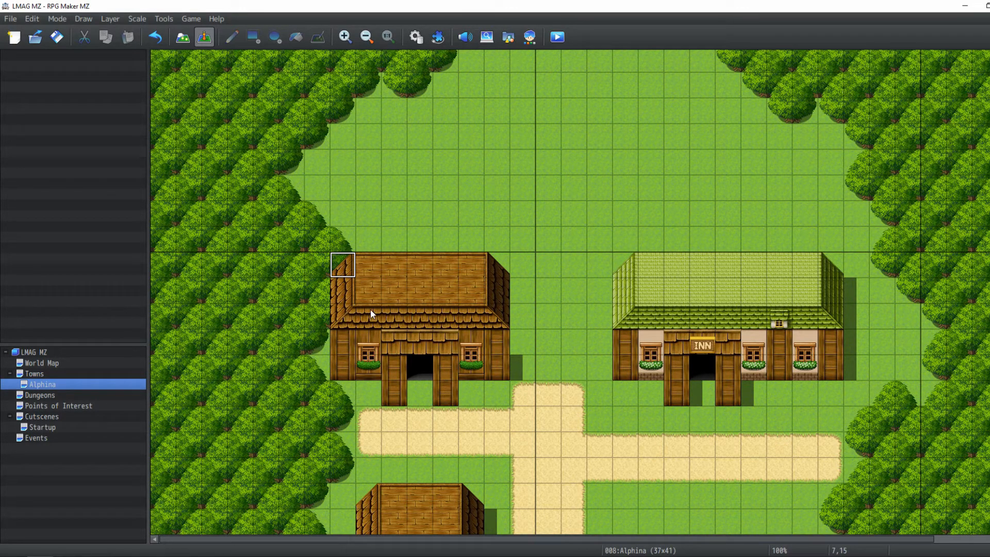
left_click(188, 34)
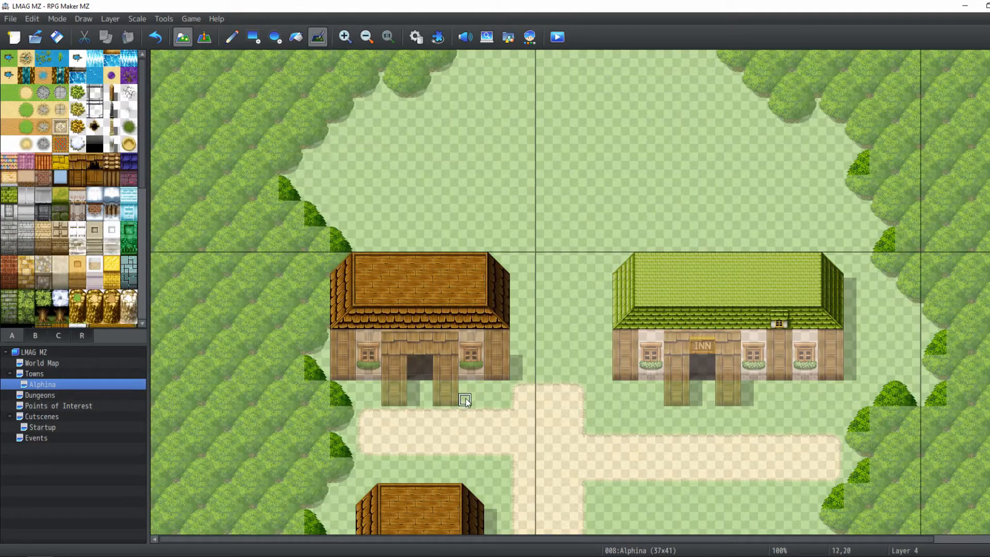
left_click_drag(514, 356, 514, 285)
middle_click_drag(703, 316, 751, 407)
middle_click_drag(643, 376, 638, 453)
middle_click_drag(603, 322, 562, 363)
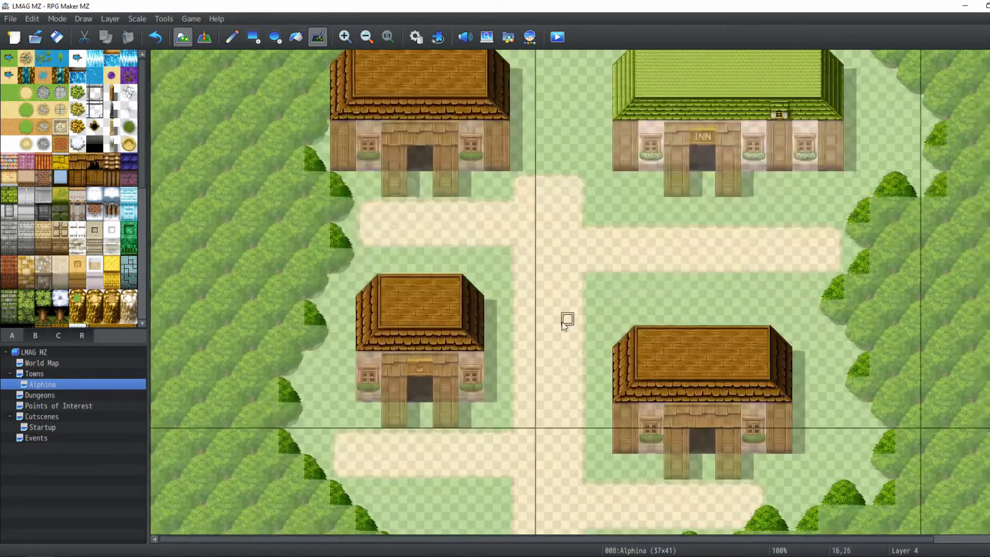
middle_click_drag(574, 304, 608, 173)
mouse_move(565, 165)
left_mouse_down()
mouse_move(608, 136)
mouse_move(612, 145)
mouse_move(567, 141)
mouse_move(535, 239)
left_mouse_up()
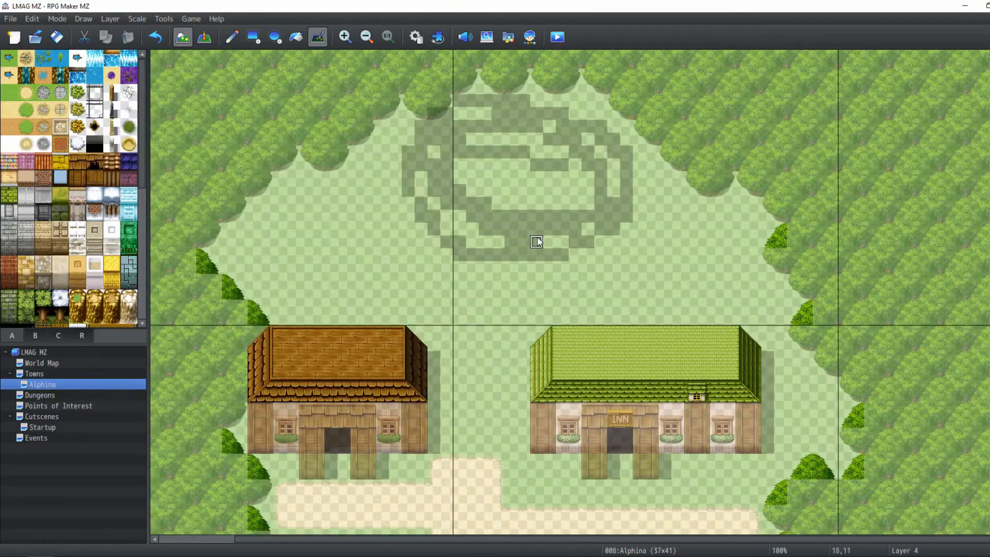
key("ctrl+z")
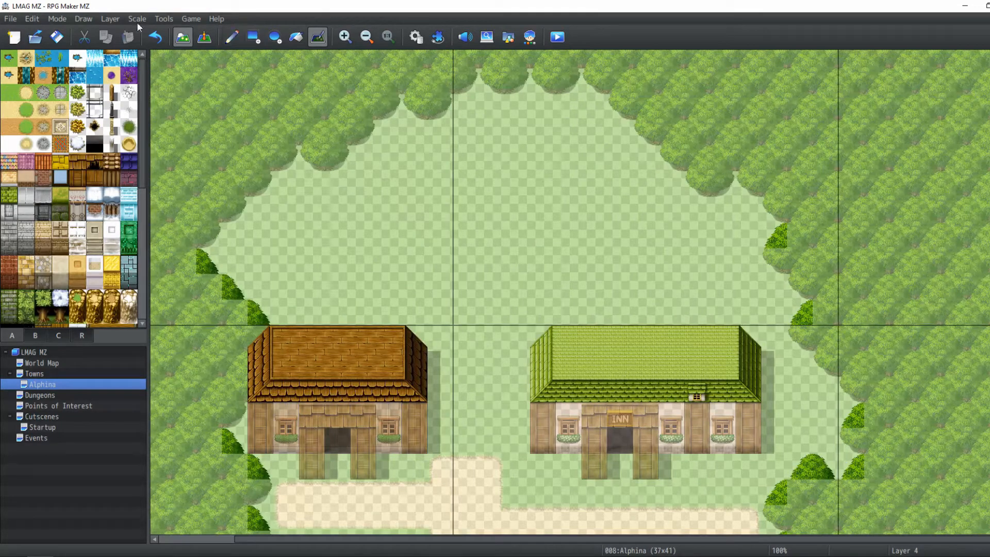
On Layer 1, extend the vertical dirt path north from the crossroads up between the two buildings
left_click(120, 18)
left_click(119, 45)
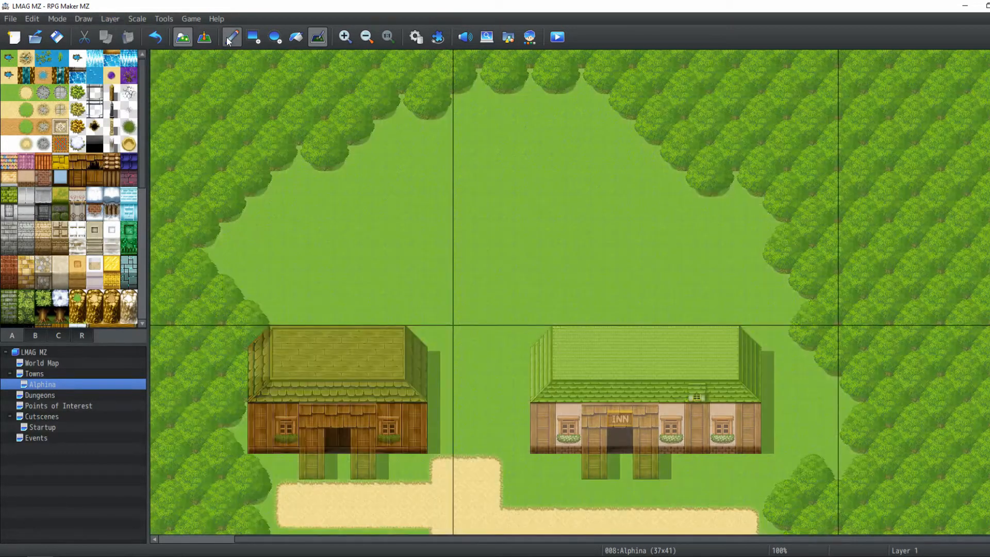
left_click(246, 36)
scroll(441, 419, "down", 3)
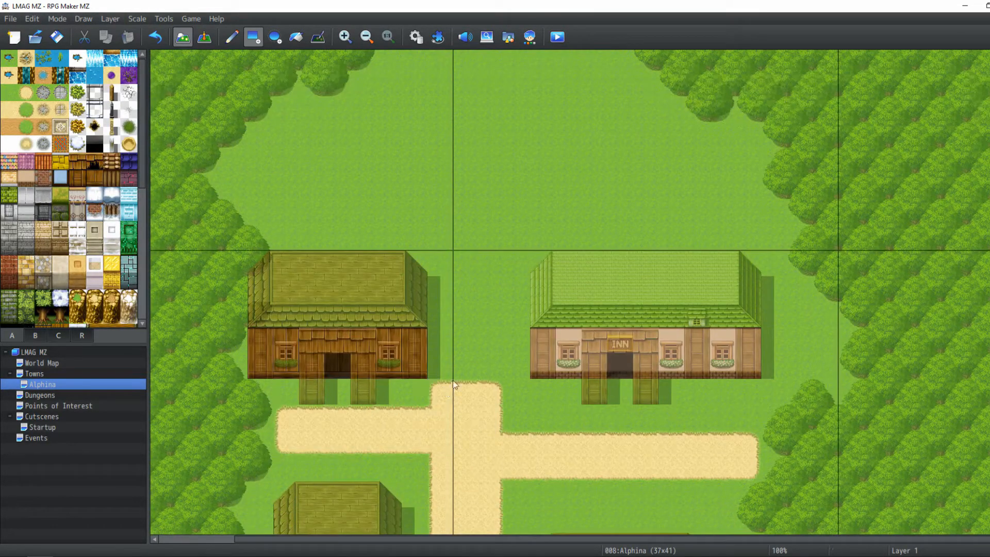
left_click_drag(453, 379, 507, 286)
key("ctrl+z")
left_click(447, 373)
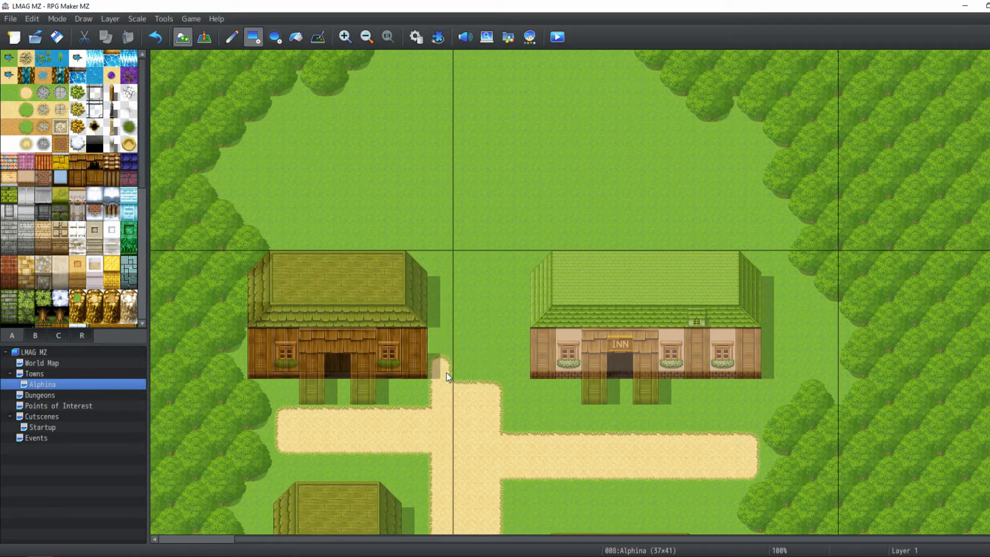
key("ctrl+z")
left_click(447, 373)
key("ctrl+z")
left_click(447, 374)
key("ctrl+z")
left_click(446, 373)
left_click(464, 364)
mouse_move(478, 361)
left_mouse_down()
mouse_move(495, 330)
mouse_move(506, 221)
left_mouse_up()
key("ctrl+z")
key("ctrl+z")
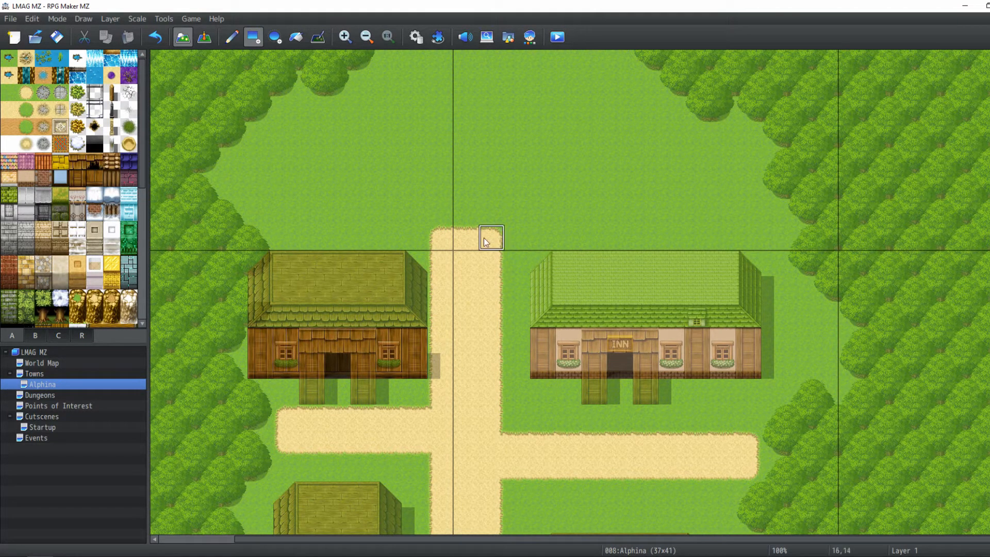
Lengthen the vertical dirt path further north into the clearing
scroll(504, 220, "up", 4)
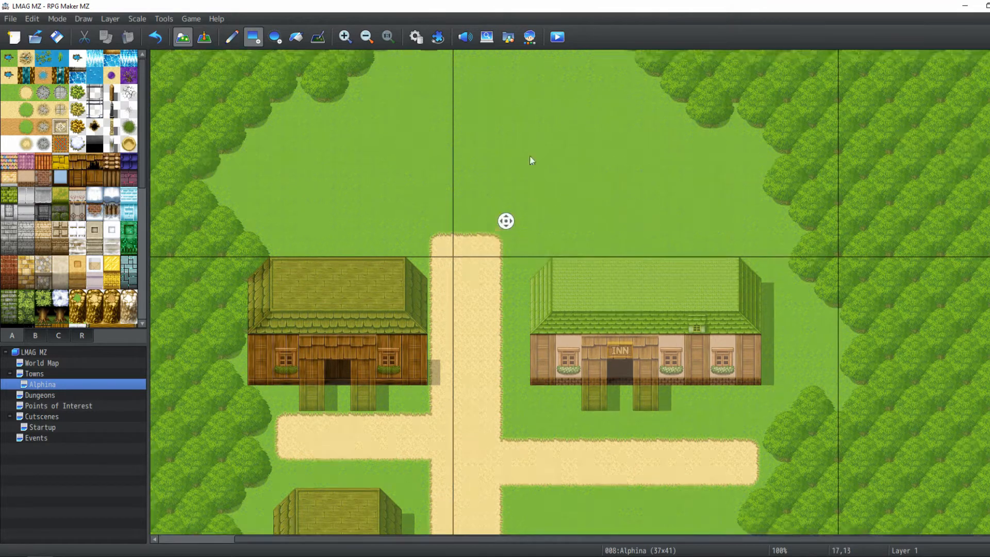
scroll(515, 341, "down", 15)
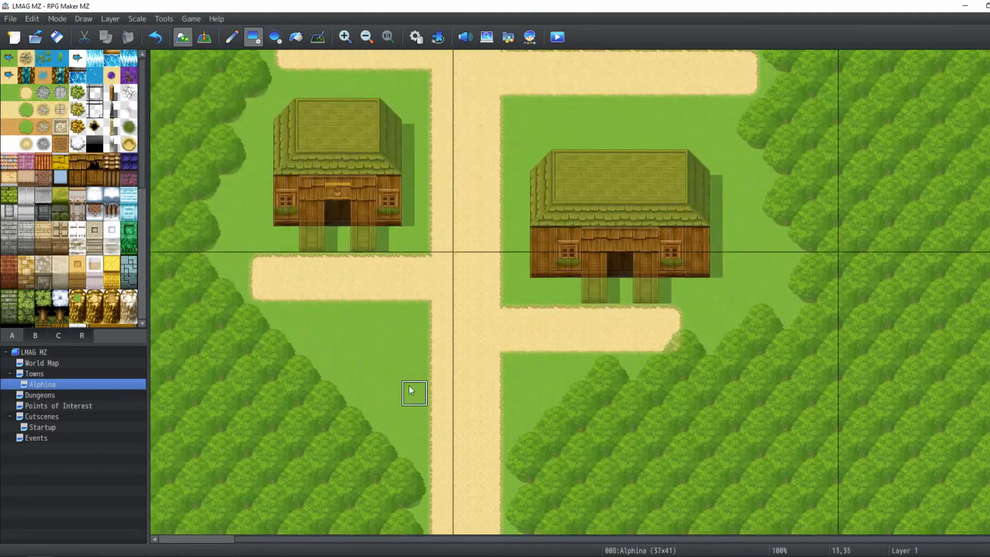
scroll(439, 343, "up", 5)
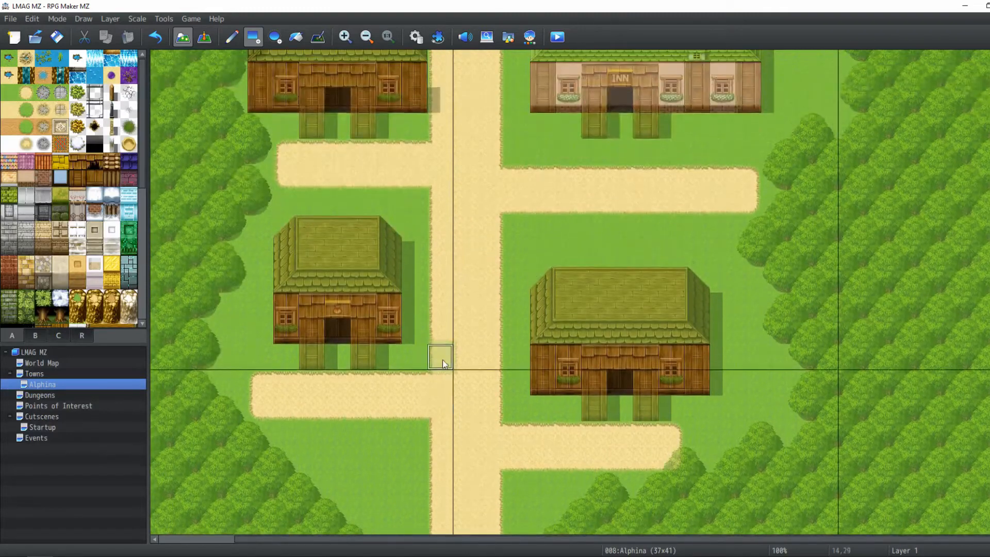
scroll(442, 360, "up", 4)
scroll(438, 241, "up", 5)
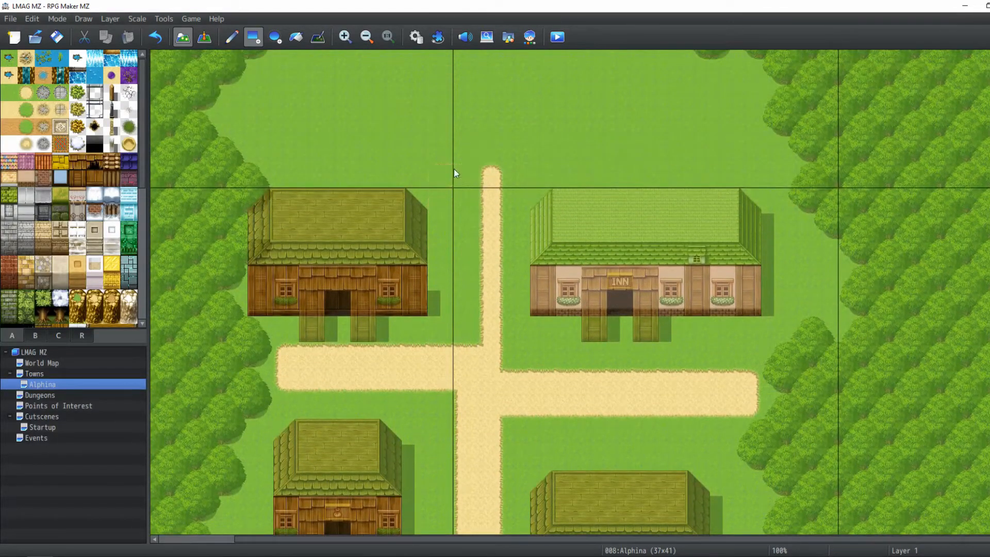
left_click_drag(454, 169, 453, 171)
scroll(487, 211, "down", 5)
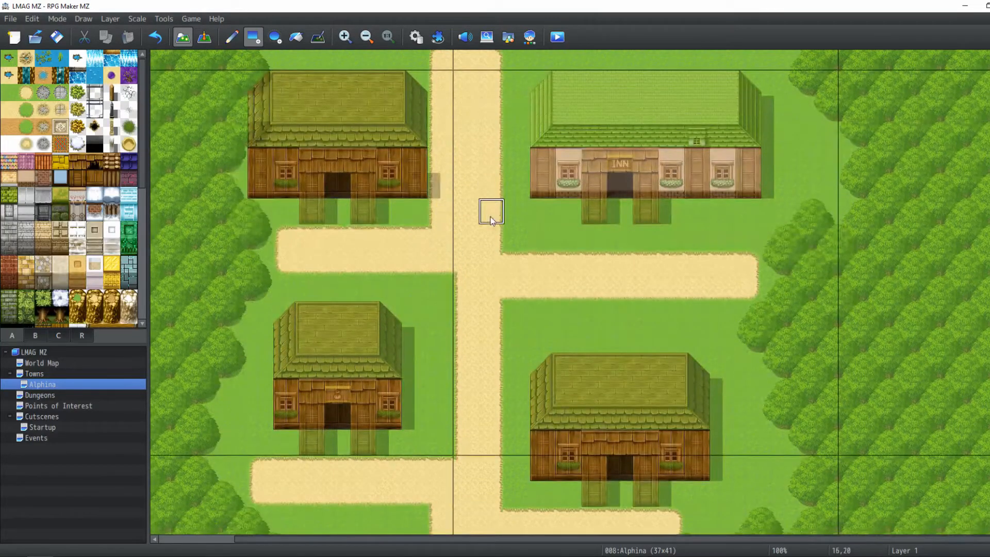
scroll(490, 216, "up", 9)
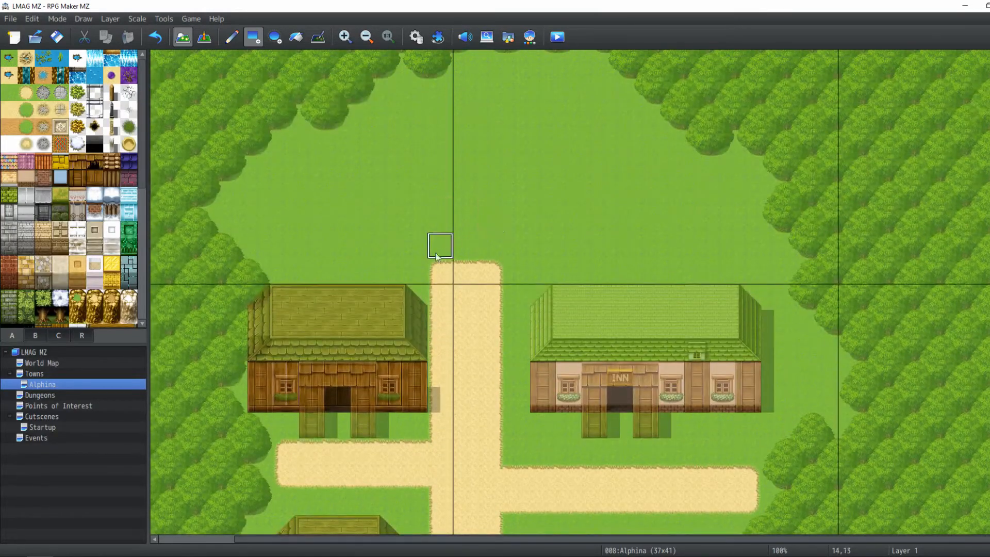
mouse_move(436, 254)
left_mouse_down()
mouse_move(530, 226)
mouse_move(601, 225)
mouse_move(554, 219)
left_mouse_up()
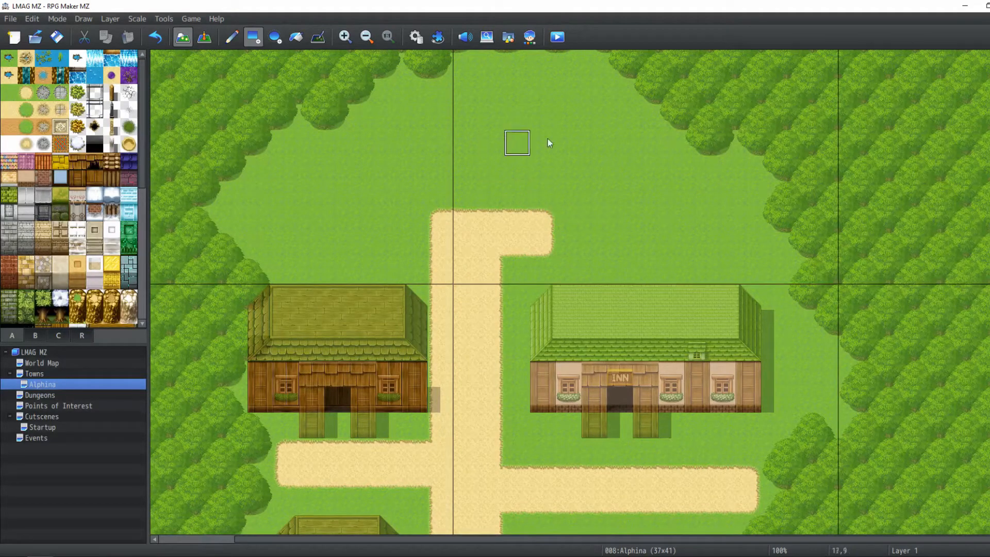
left_click_drag(526, 191, 563, 147)
key("ctrl+z")
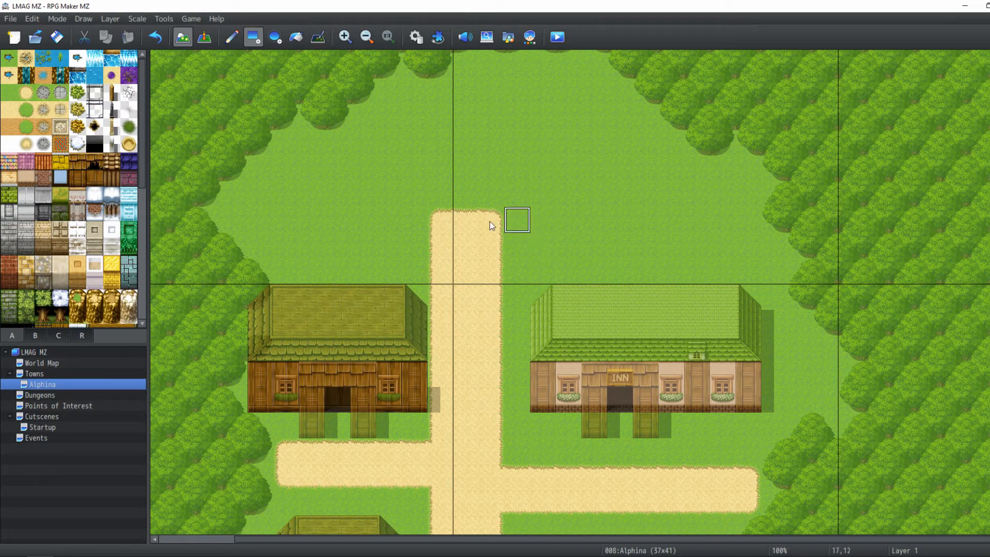
On Layer 2, place two wooden posts at the path's north end and a wooden frame across their tops
left_click(105, 19)
left_click(124, 57)
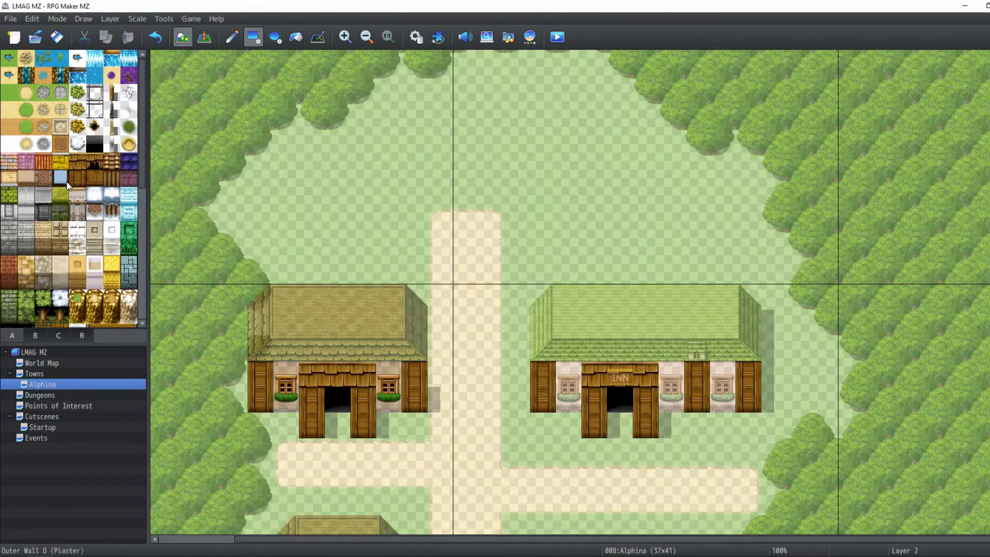
scroll(478, 214, "up", 2)
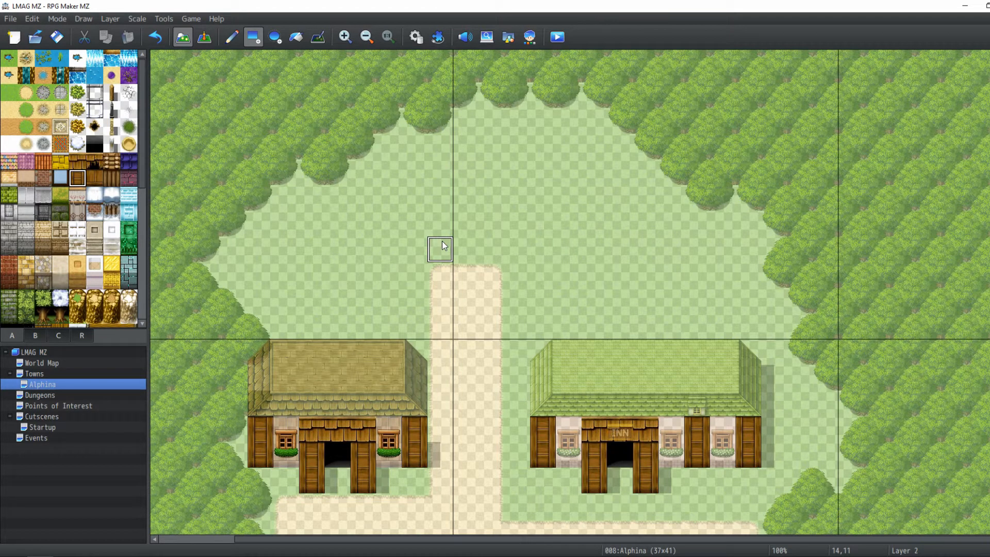
left_click(498, 246)
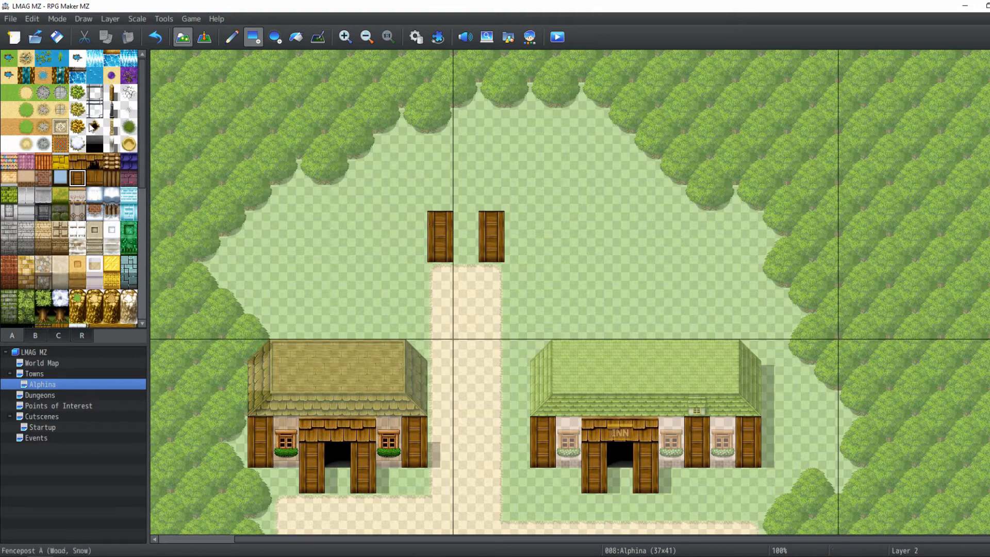
left_click(78, 165)
left_click_drag(432, 201, 504, 201)
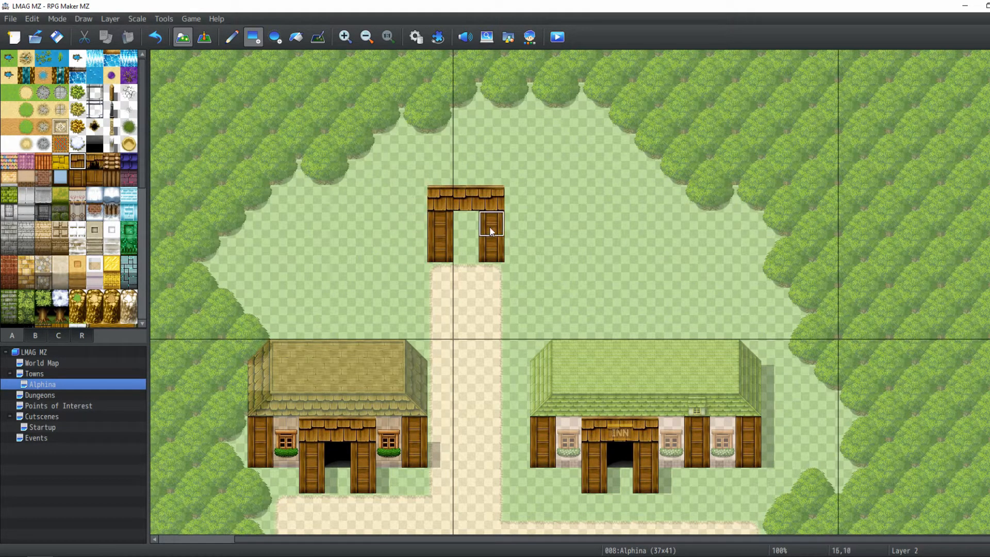
On Layer 1, fill the wall above the doorway between the new posts with plaster wall tiles
left_click(110, 20)
left_click(116, 45)
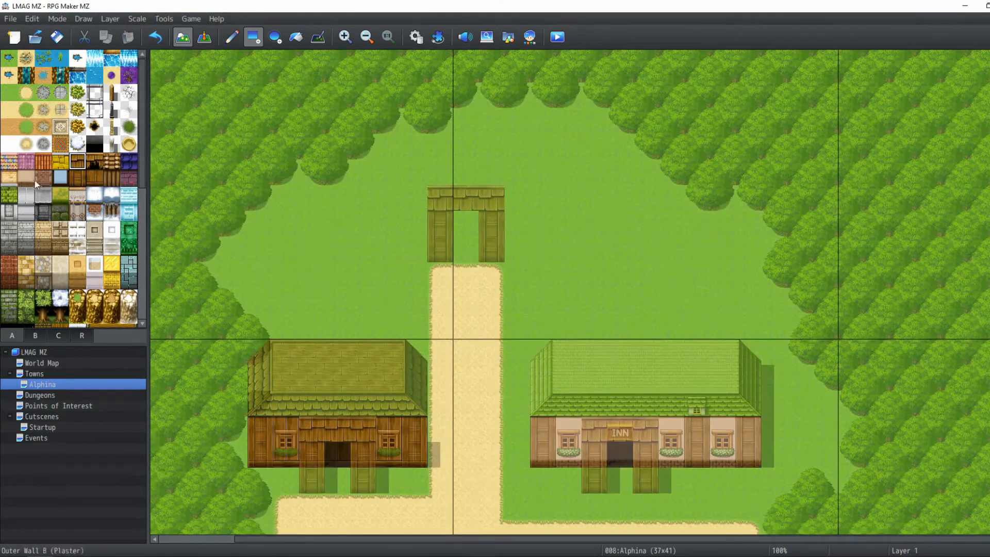
left_click(27, 177)
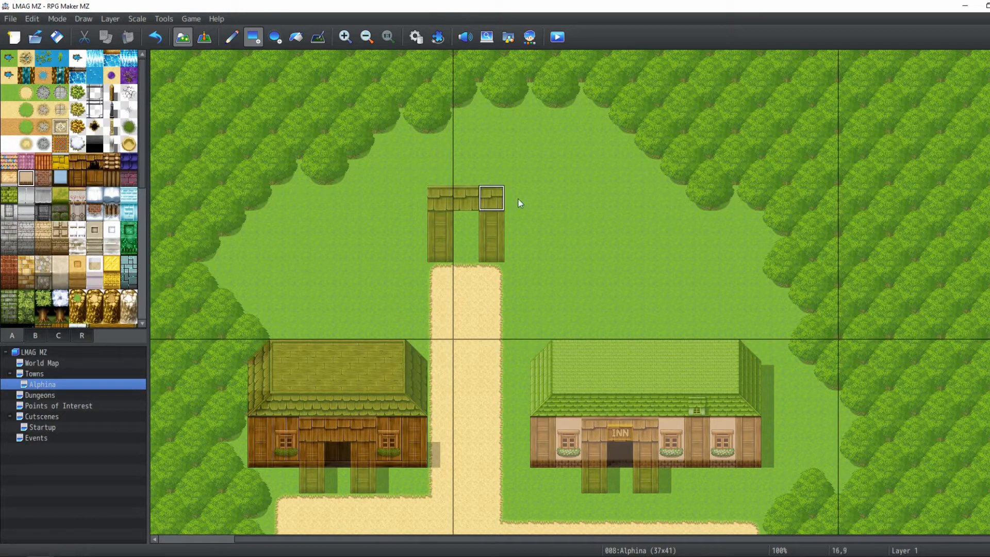
left_click_drag(489, 223, 492, 204)
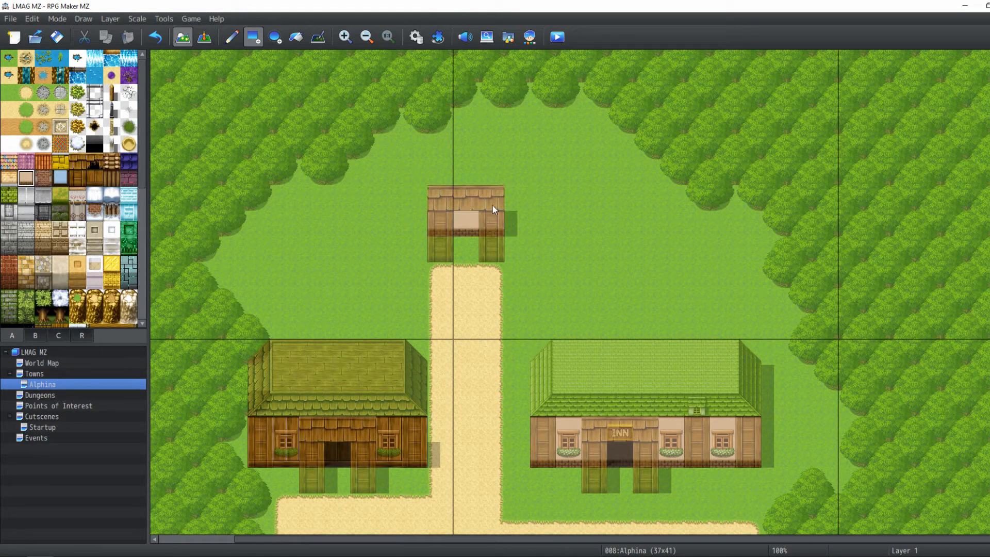
On Layer 2, draw plaster wall sections extending left and right of the entrance posts
left_click(104, 20)
left_click(121, 59)
left_click_drag(413, 248, 393, 226)
left_click_drag(515, 251, 538, 229)
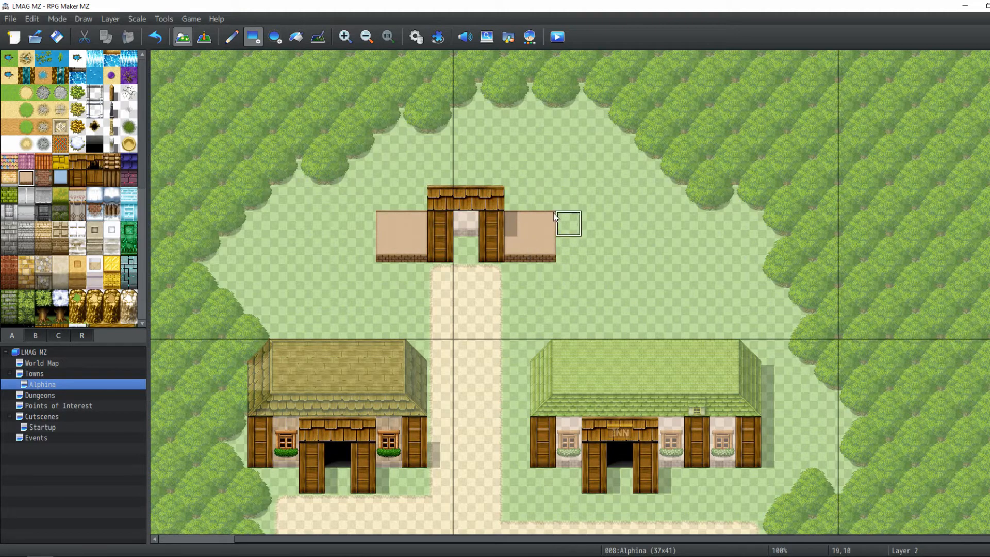
Copy a wooden post tile and place posts at the outer ends of the new plaster walls
right_click(452, 250)
left_click(569, 249)
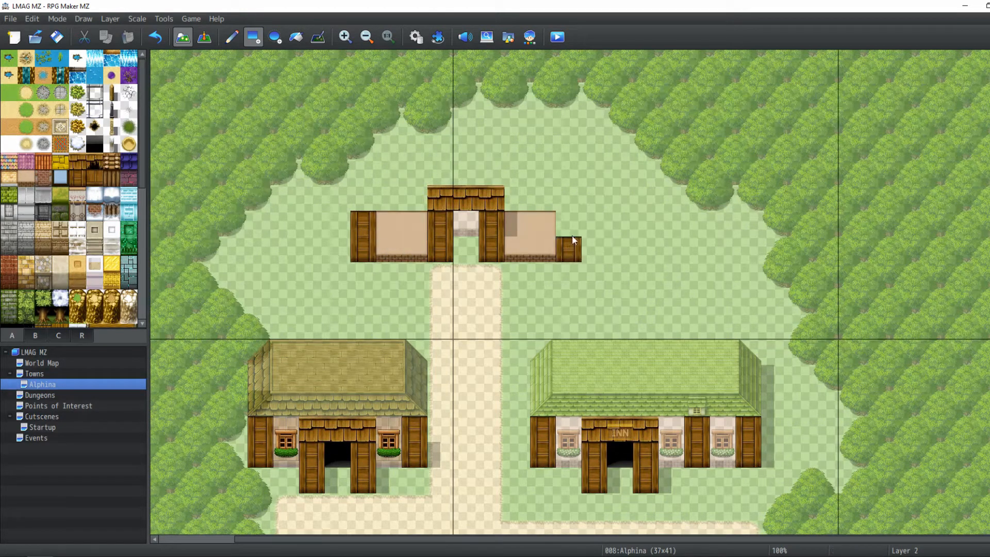
left_click(569, 223)
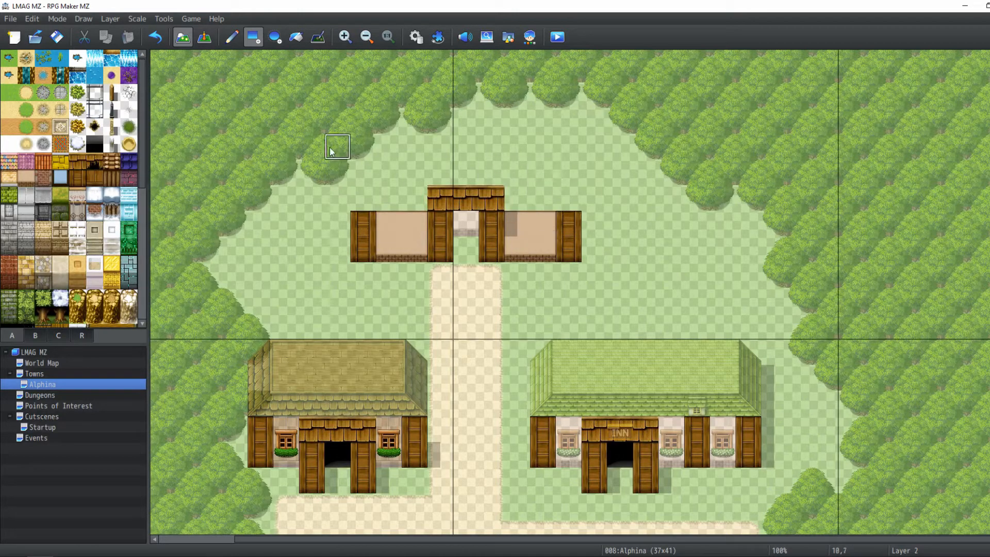
On Layer 4, place roof eave tiles above the left and right plaster wall sections of the new building
left_click(52, 335)
left_click(110, 19)
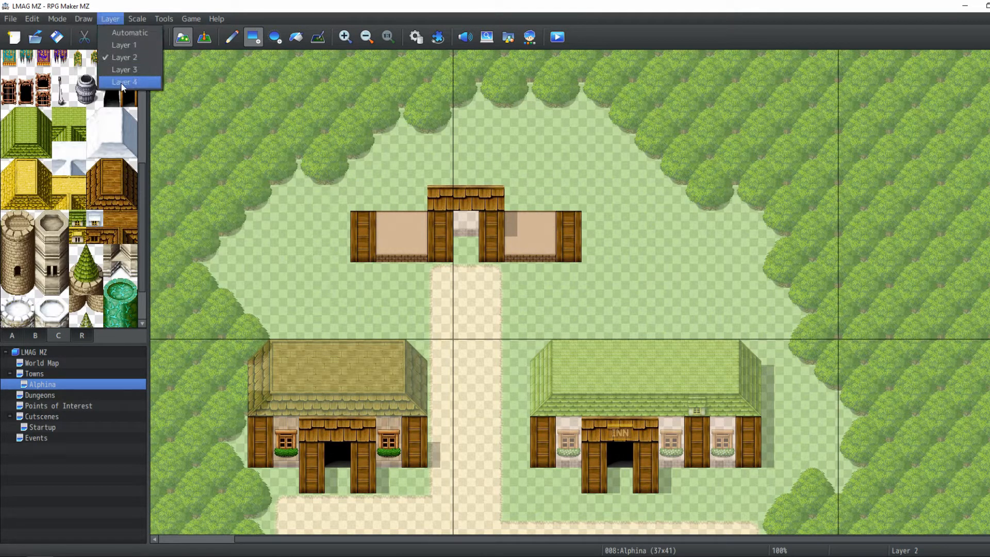
left_click(123, 81)
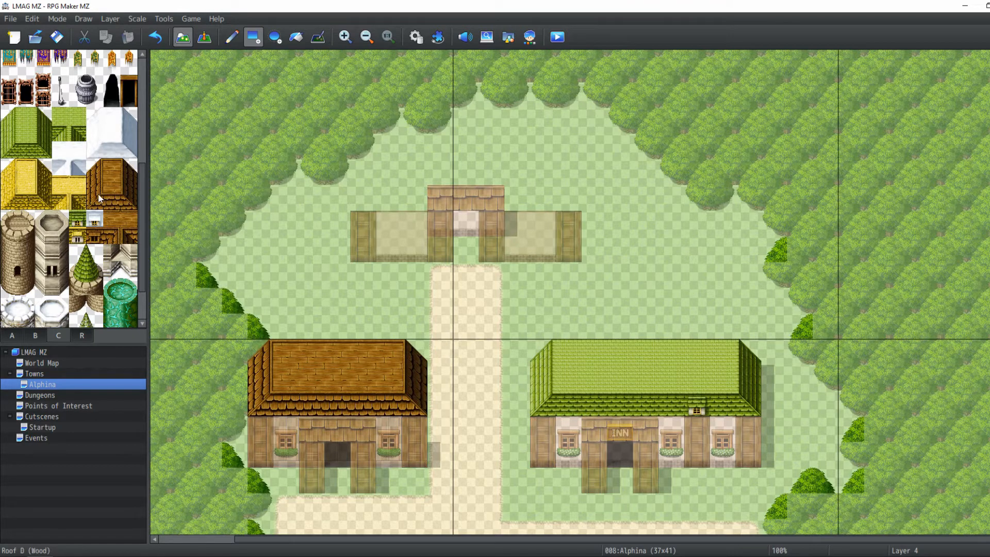
left_click(363, 196)
left_click(516, 196)
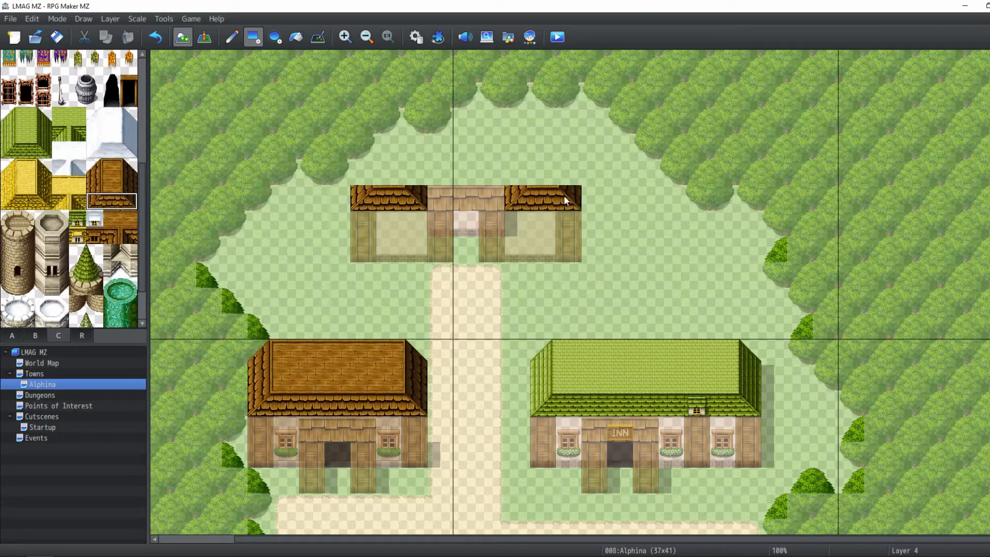
Place roof corner pieces beside the entrance and draw the left part of the roof above them
left_click(129, 236)
left_click(414, 172)
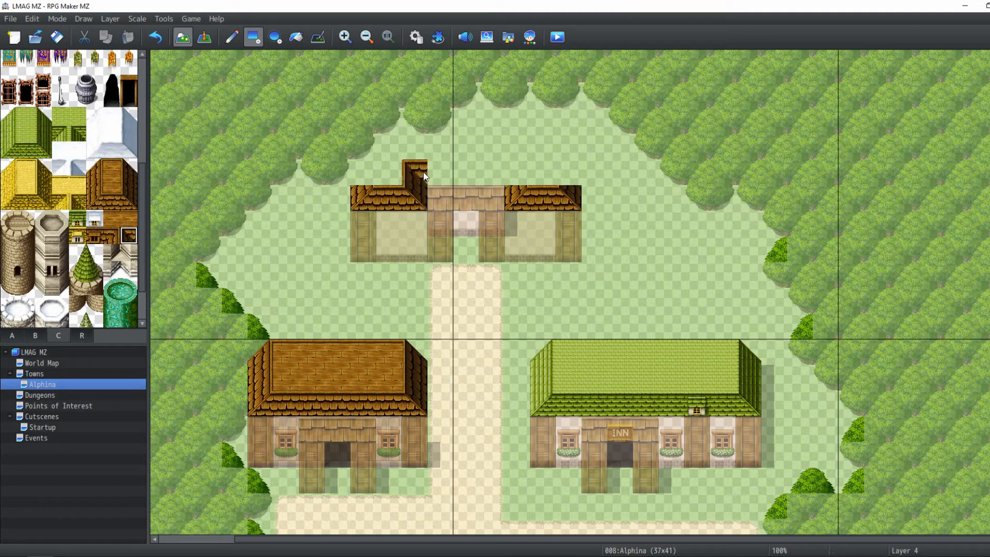
left_click(112, 235)
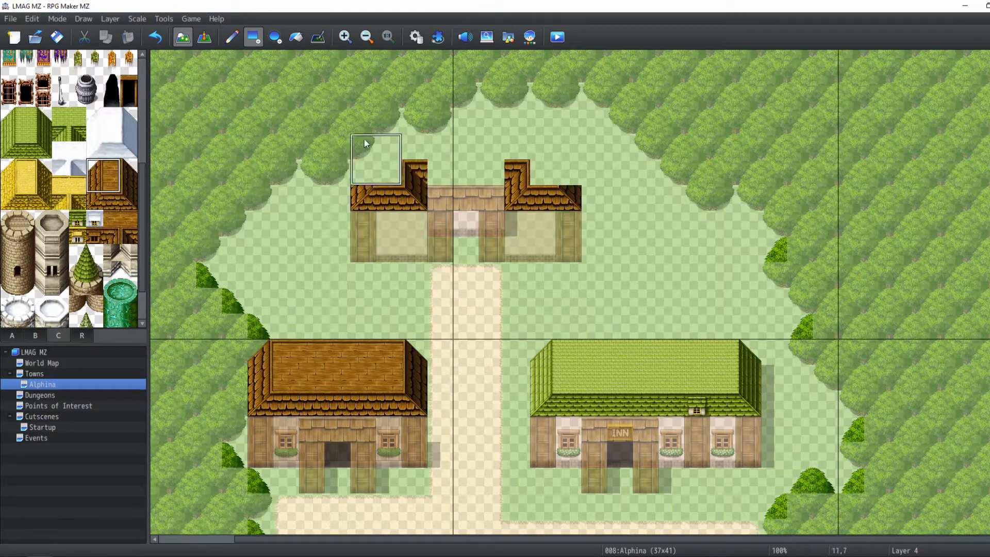
left_click_drag(366, 124, 387, 175)
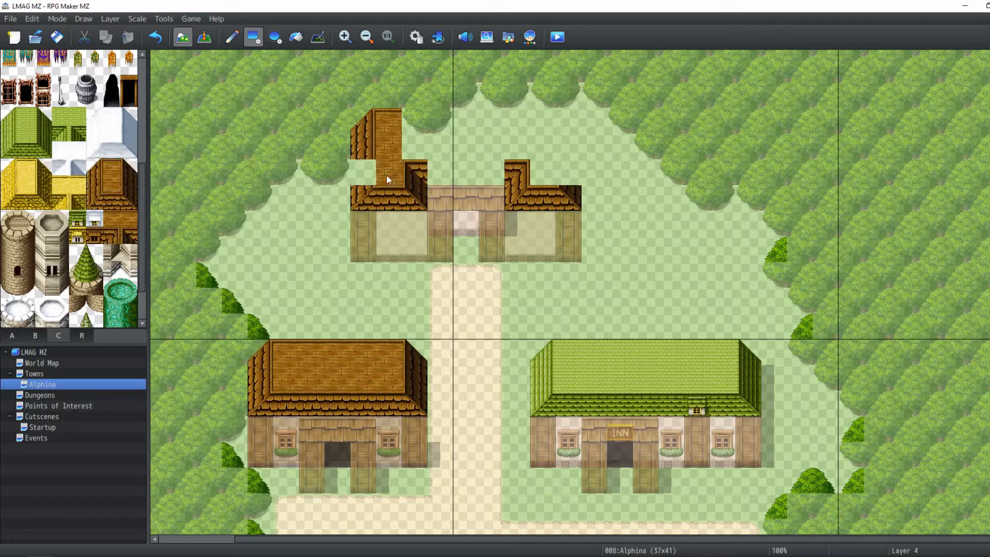
Fill the remaining roof across the top and right side of the new building
left_click_drag(124, 180, 111, 182)
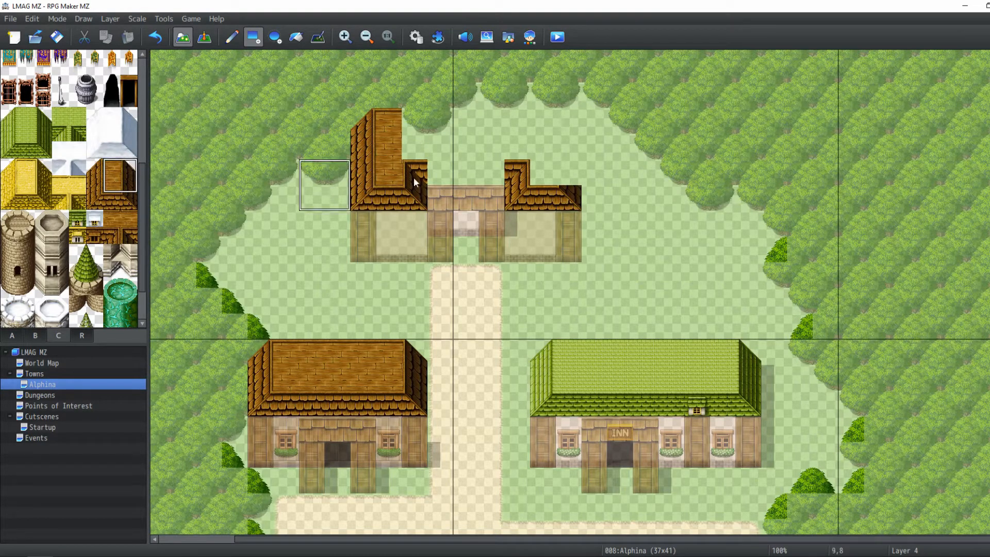
mouse_move(547, 143)
left_mouse_down()
mouse_move(412, 145)
mouse_move(487, 173)
left_mouse_up()
left_click(107, 205)
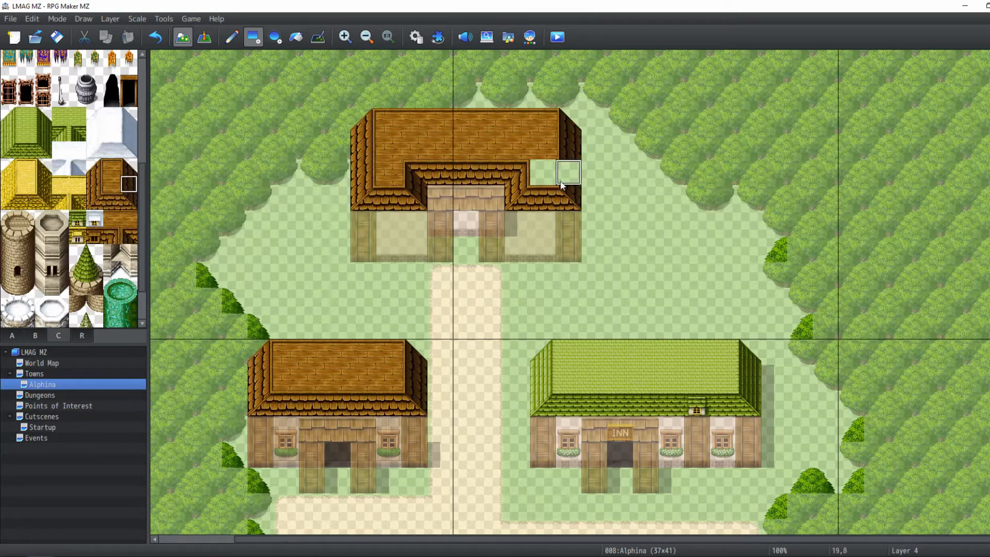
left_click(537, 172)
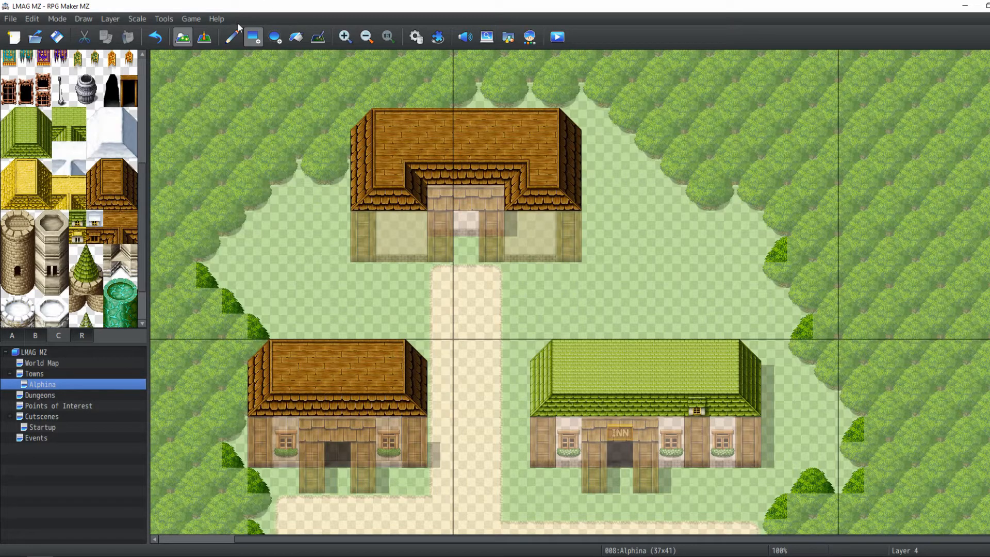
Shade the entrance with the Shadow Pen, then on Layer 2 pencil a dark doorway tile into it
left_click(318, 37)
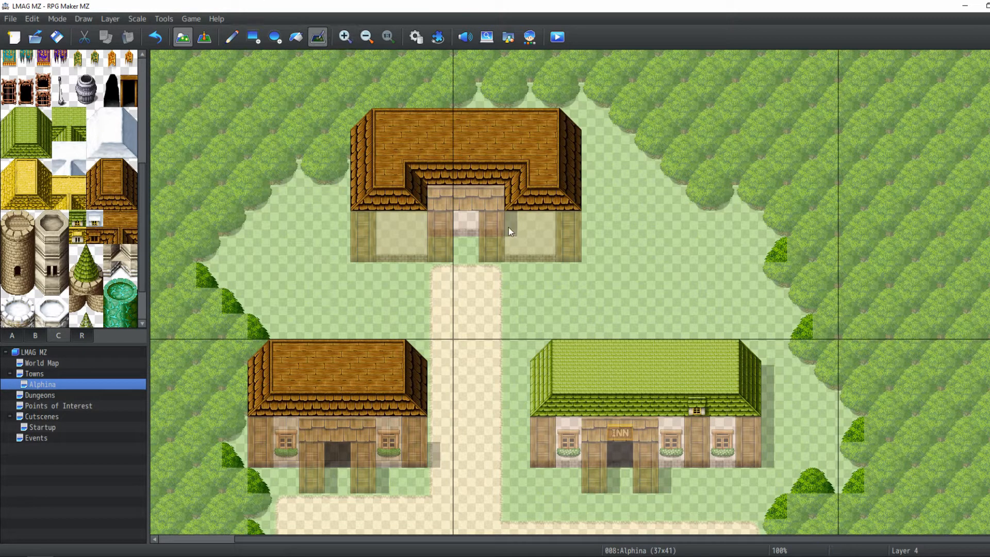
mouse_move(458, 253)
left_mouse_down()
mouse_move(463, 220)
mouse_move(473, 229)
left_mouse_up()
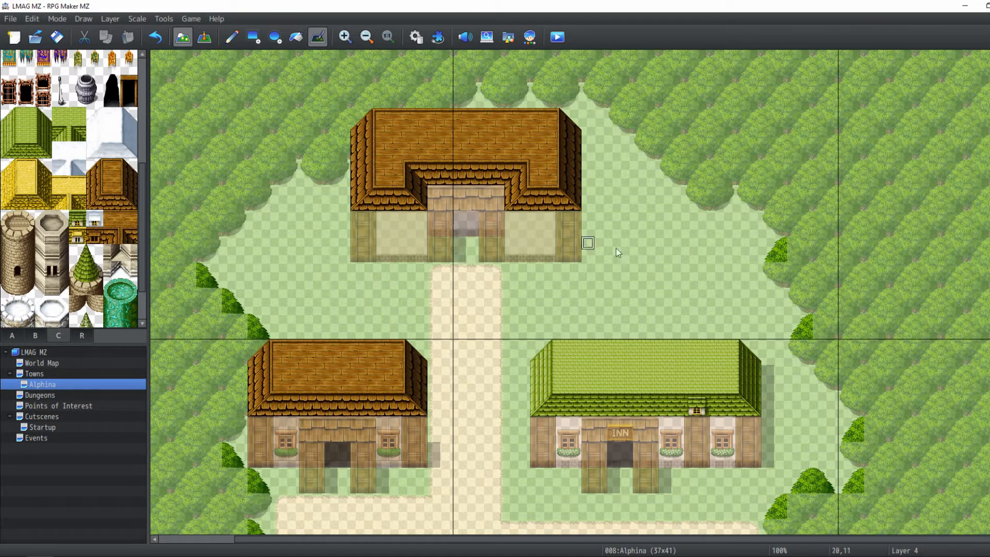
left_click(108, 19)
left_click(126, 57)
left_click(35, 336)
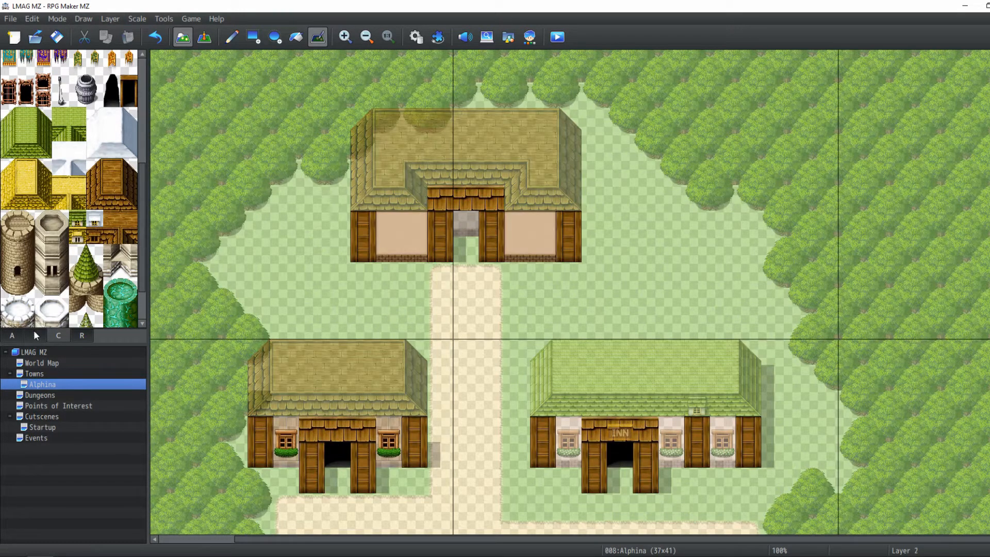
scroll(99, 145, "up", 1)
left_click(111, 180)
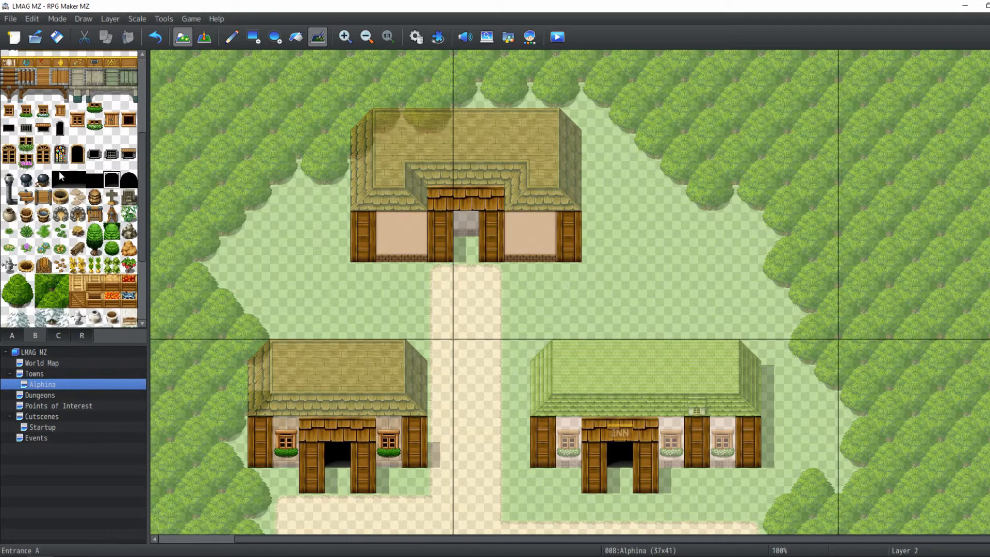
left_click(61, 180)
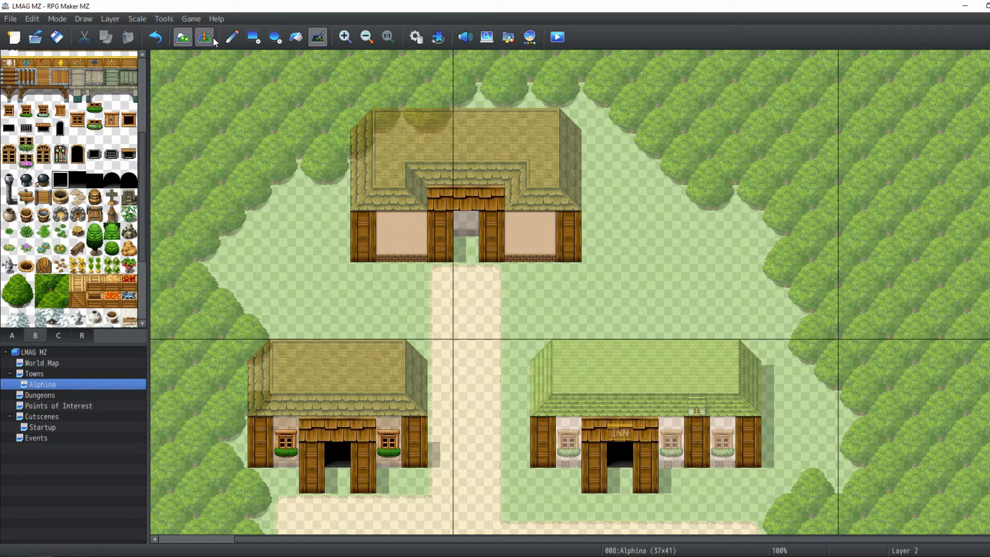
left_click(232, 37)
left_click(466, 223)
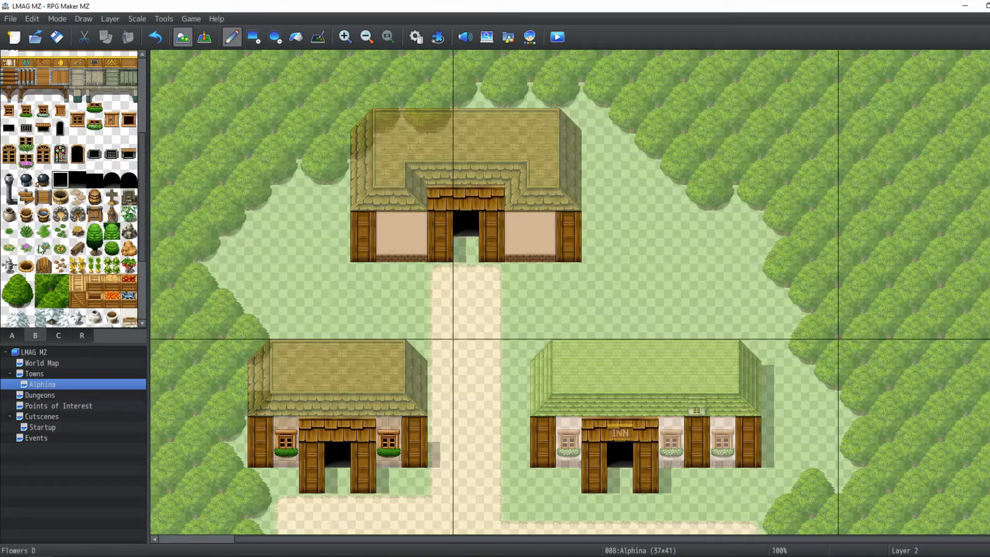
On Layer 3, place a window on each plaster wall of the new building
left_click(76, 122)
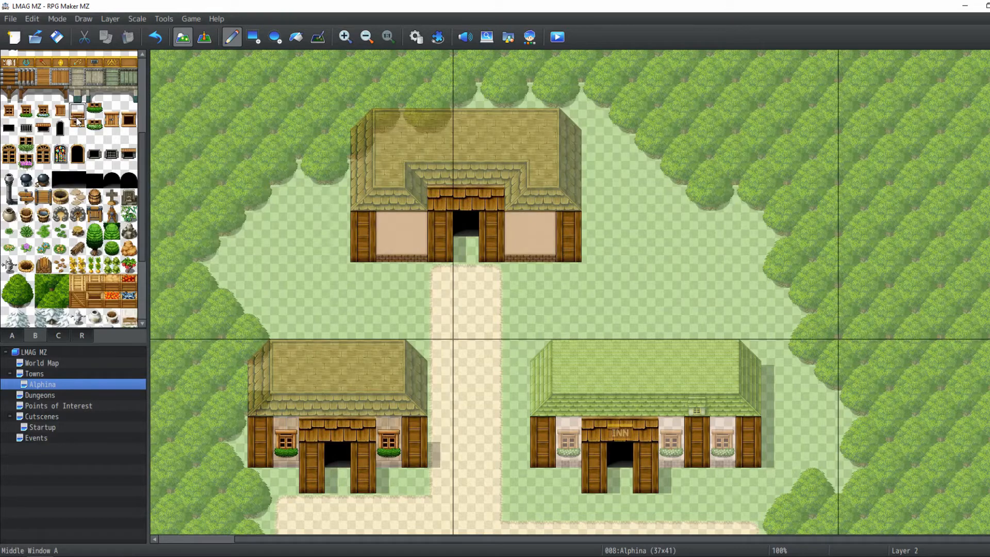
left_click(109, 19)
left_click(113, 70)
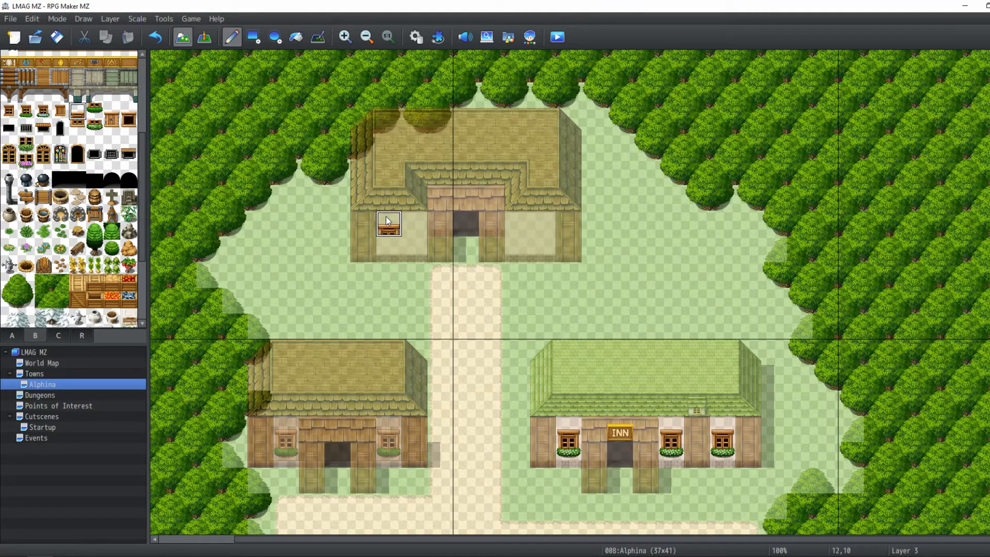
left_click(388, 220)
left_click(541, 224)
Add a flower box below each of the two new windows
left_click(94, 128)
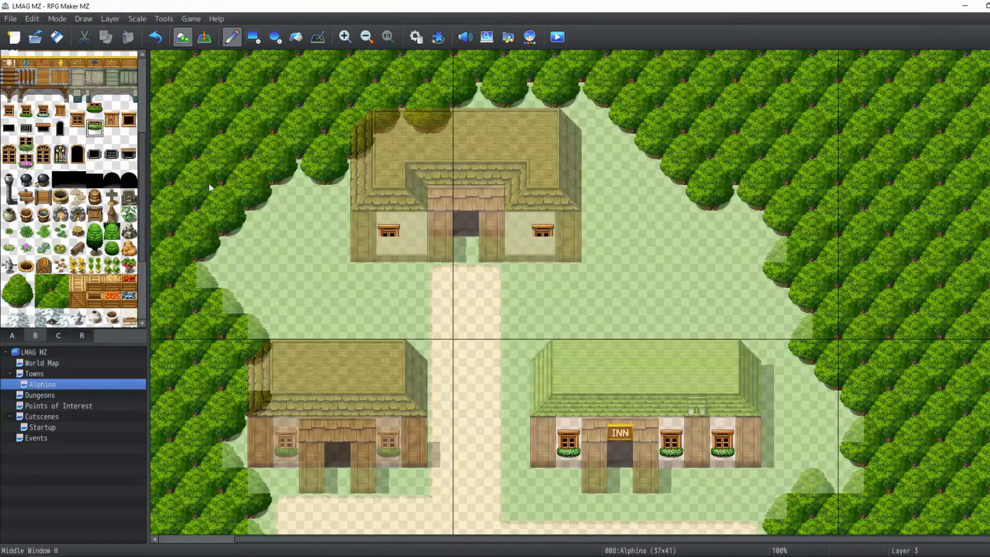
left_click(388, 248)
left_click(541, 248)
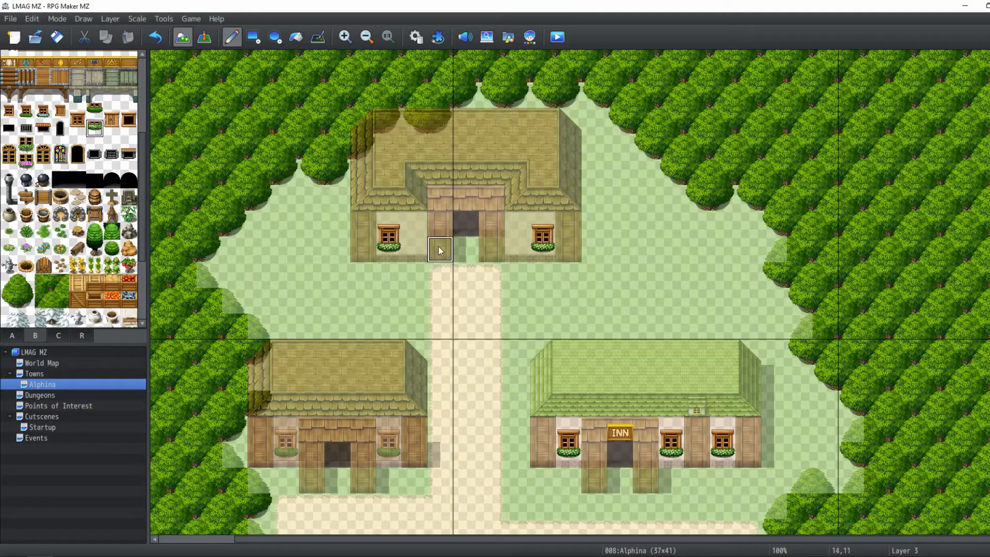
left_click(118, 20)
left_click(119, 60)
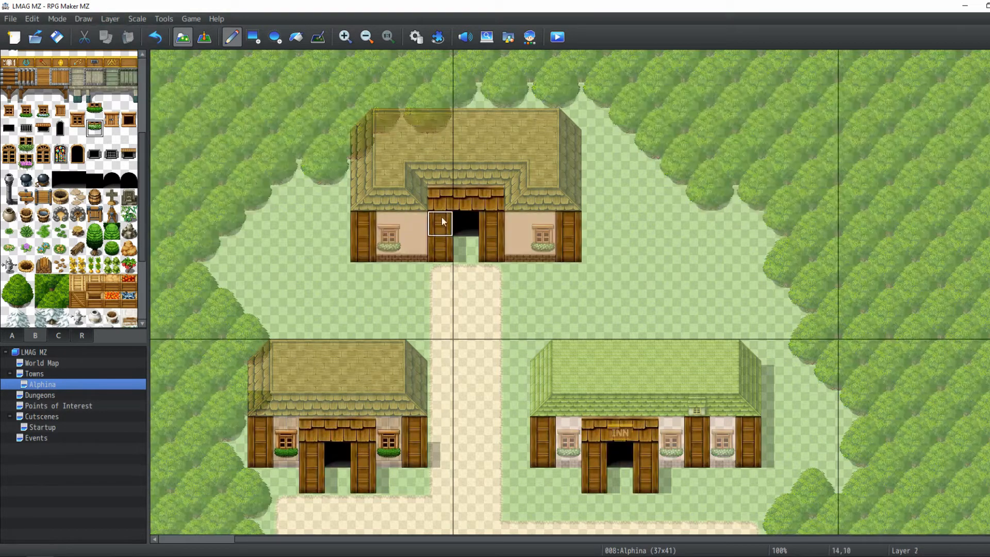
right_click(439, 249)
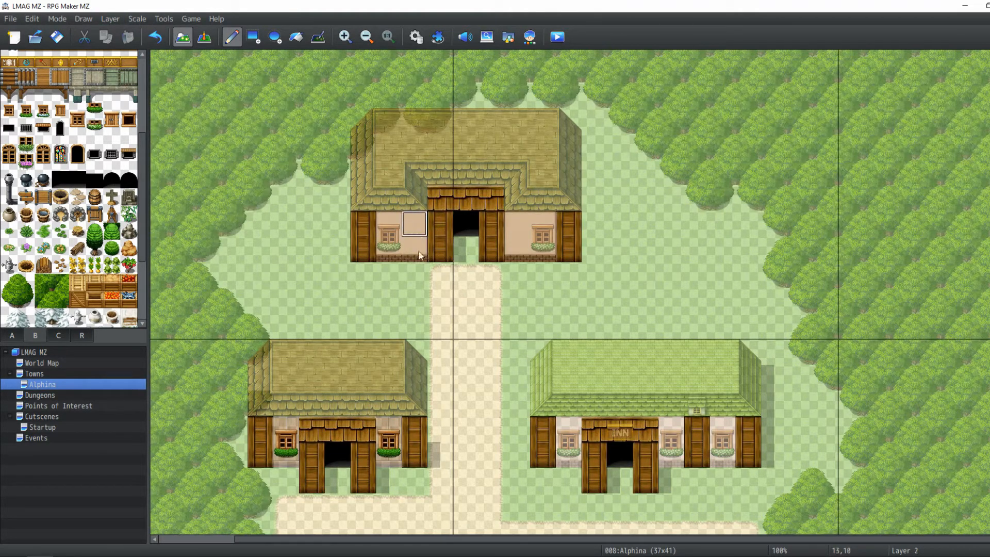
On Layer 3, draw wooden door panels on the walls flanking the entrance
left_click(110, 19)
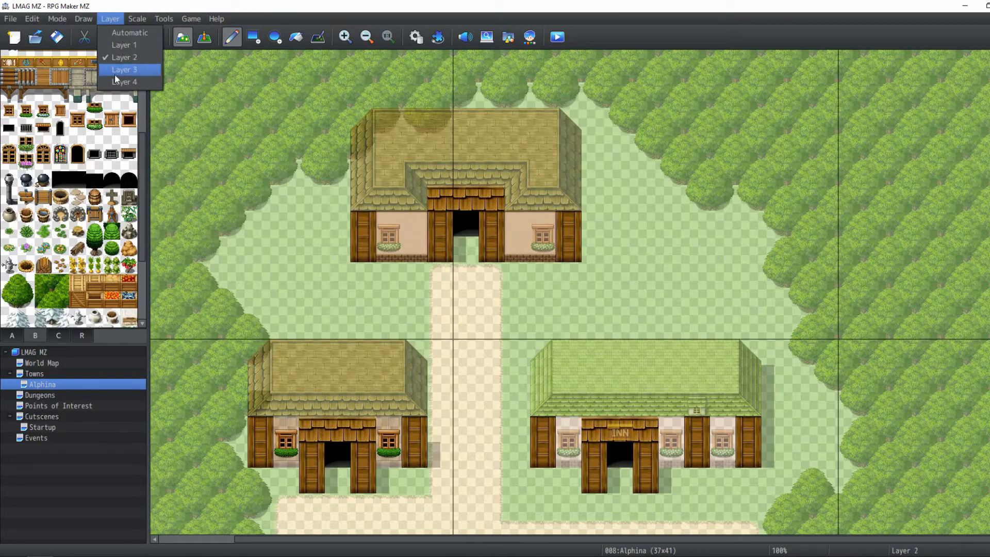
left_click(114, 72)
left_click(15, 335)
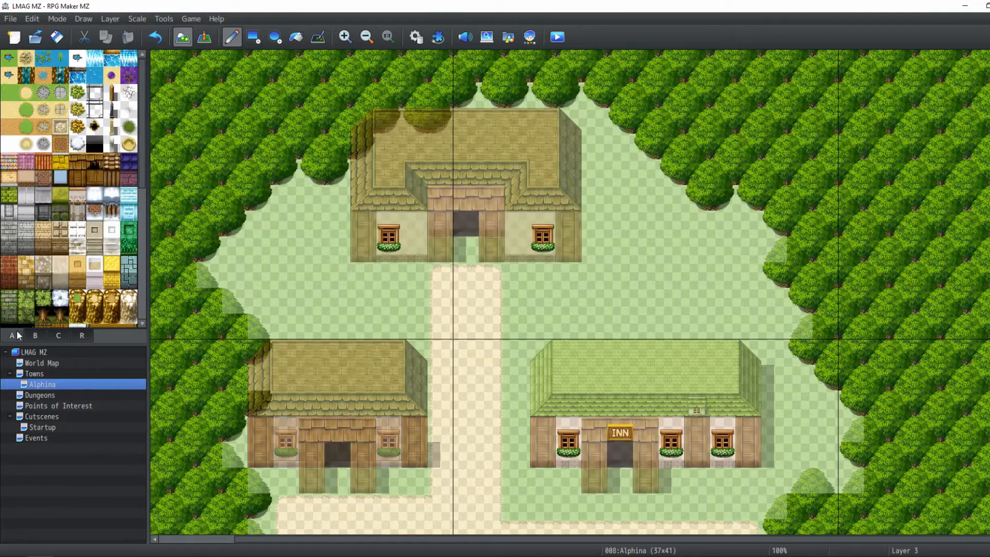
left_click(77, 178)
left_click(253, 36)
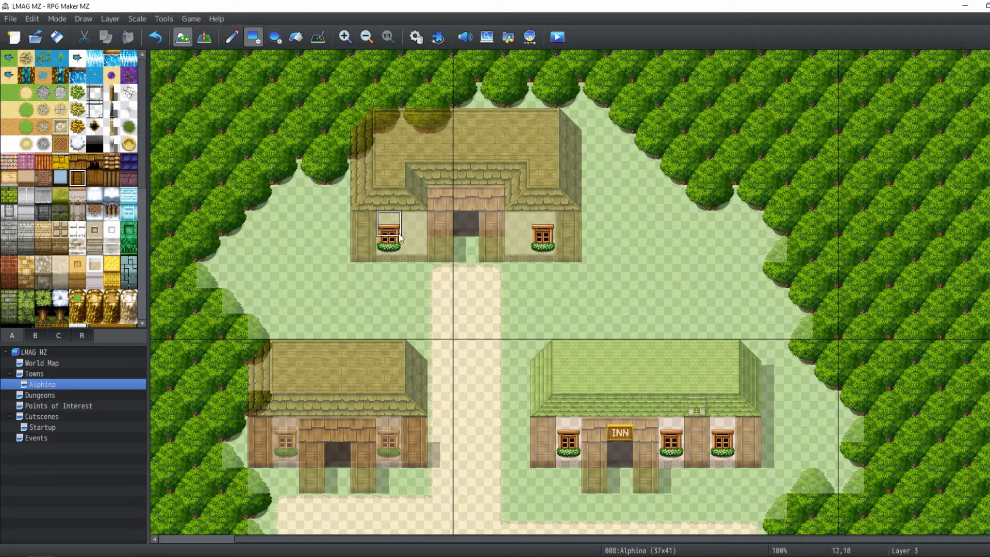
left_click_drag(509, 258, 508, 226)
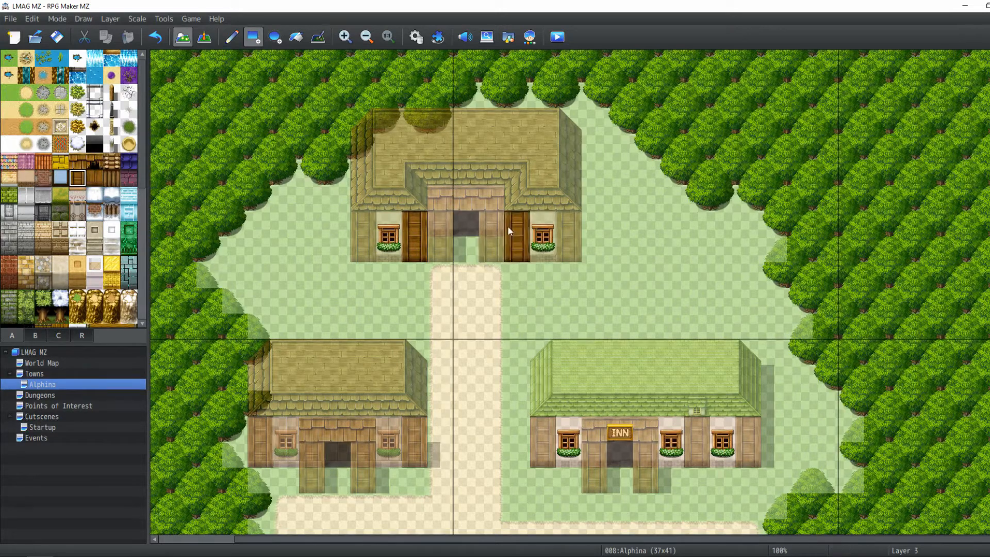
Preview the map in event view and zoom out to review the whole town layout
left_click(204, 36)
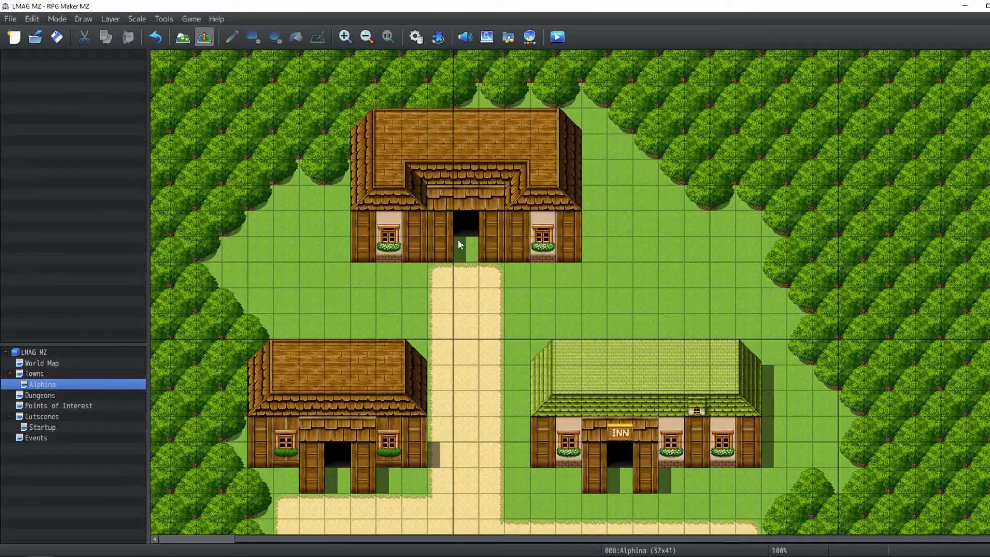
scroll(465, 245, "down", 5)
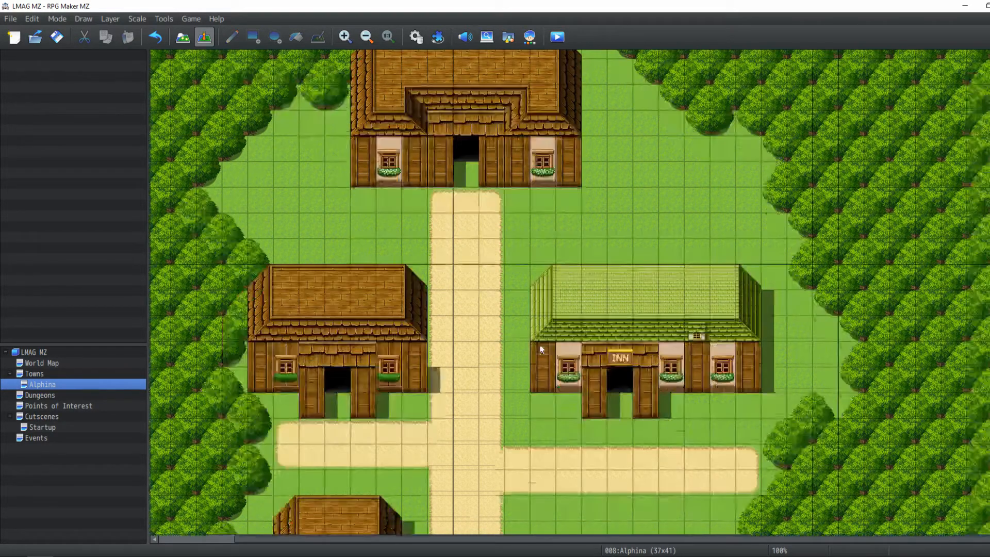
scroll(524, 227, "up", 4)
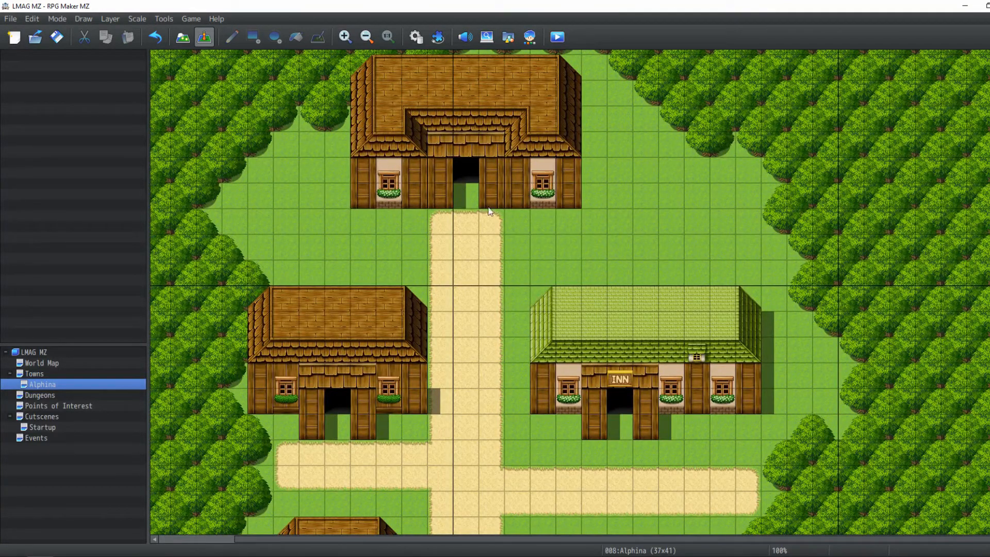
scroll(446, 140, "up", 1)
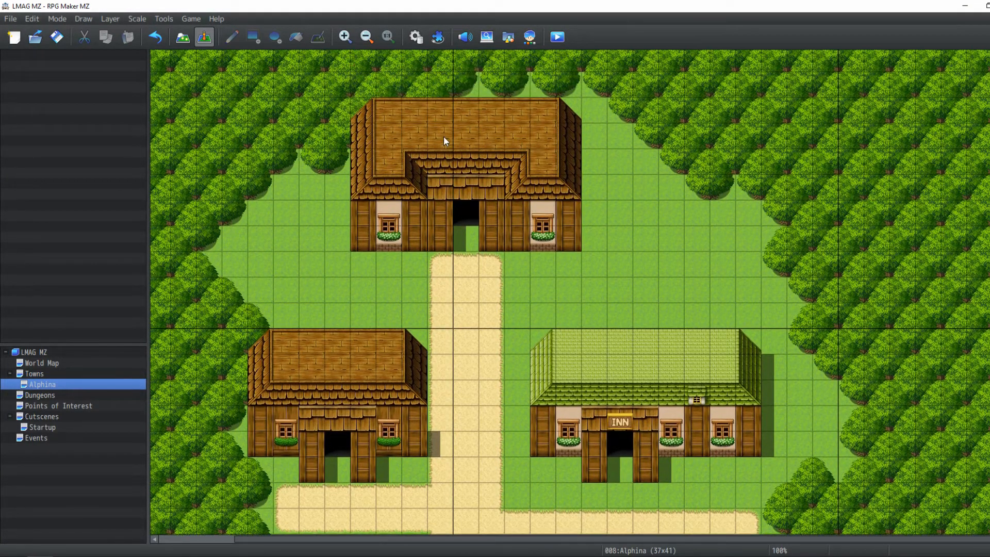
left_click(176, 40)
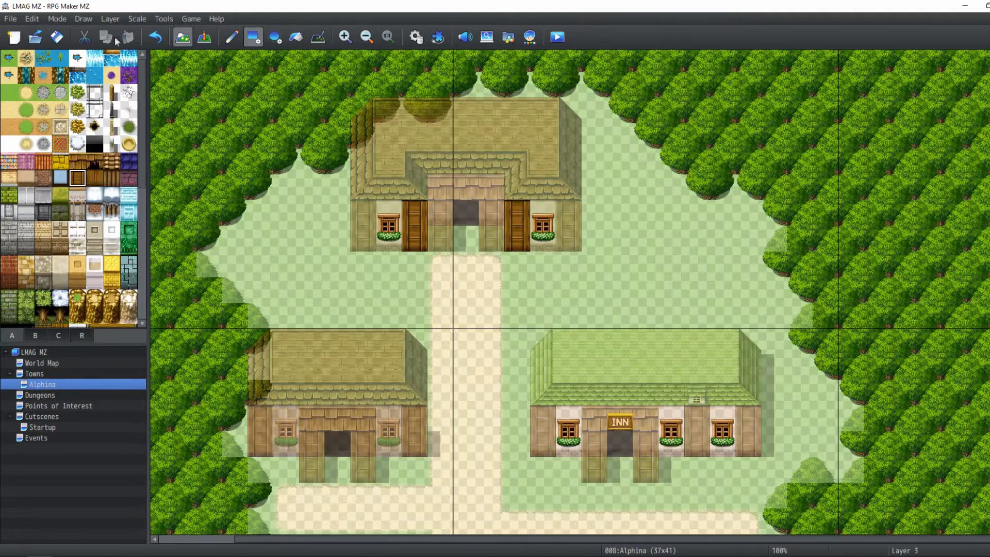
left_click(318, 37)
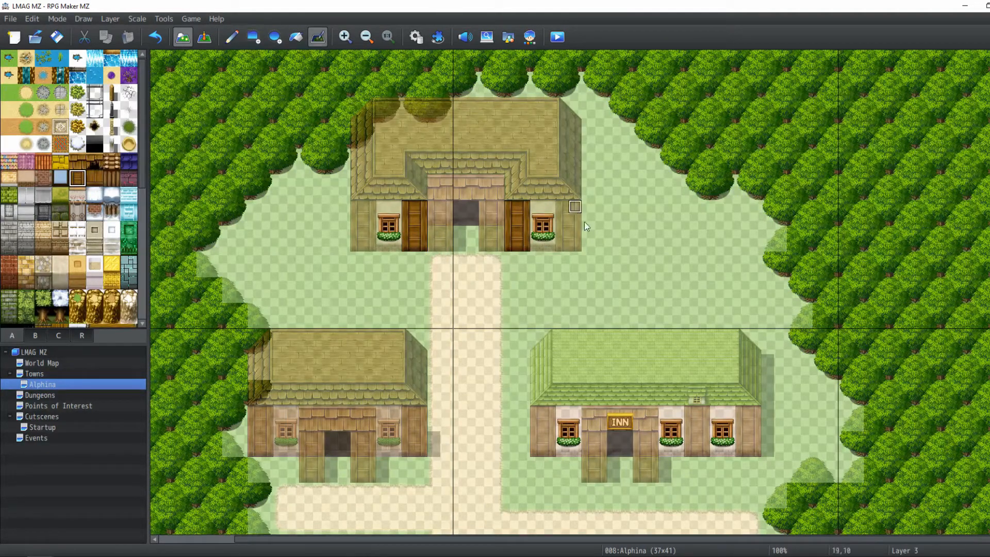
scroll(588, 246, "up", 1)
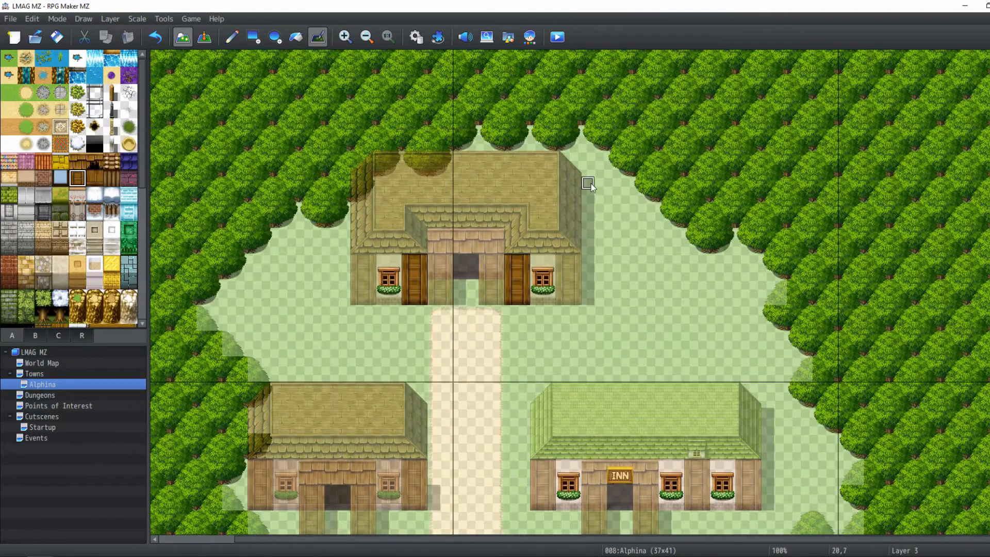
scroll(587, 183, "down", 1)
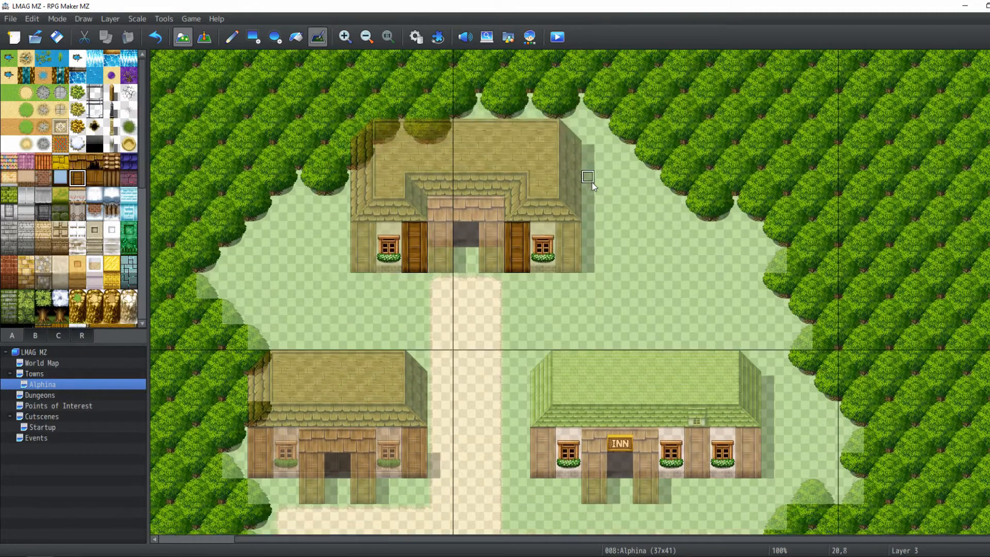
left_click(204, 38)
left_click(370, 36)
left_click(371, 36)
left_click(370, 36)
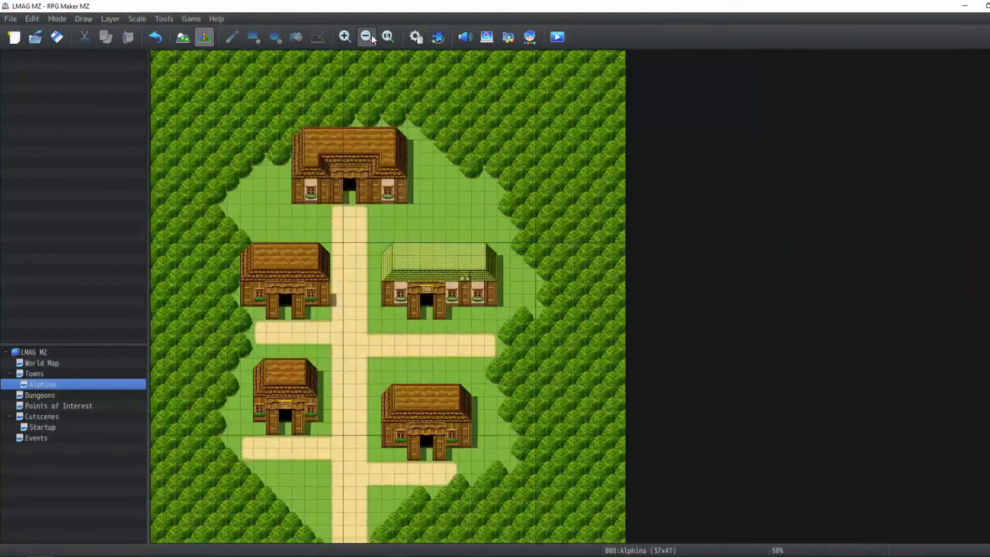
left_click(371, 36)
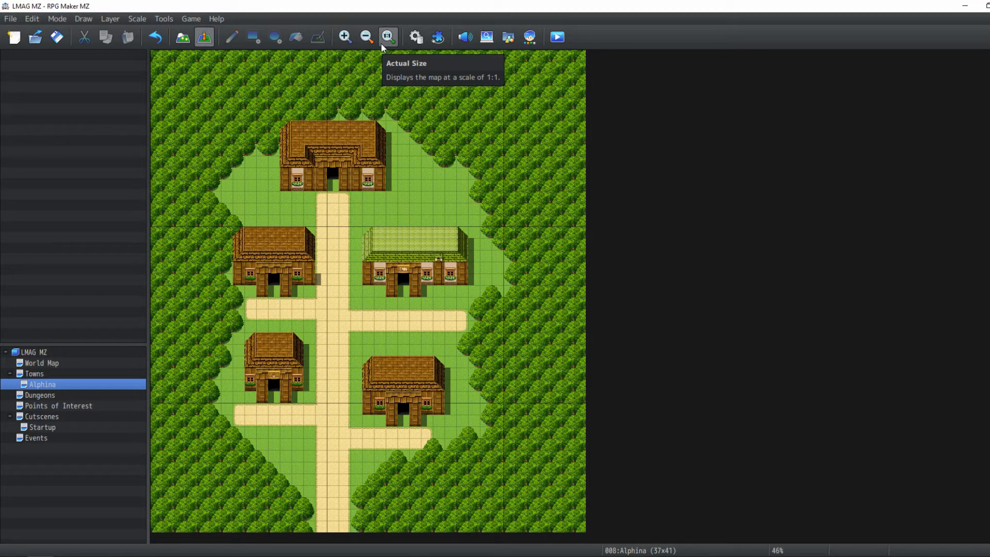
Zoom to actual size and, on Layer 2 with the Pencil, paint dark forest bushes along the south-west forest edge
left_click(382, 43)
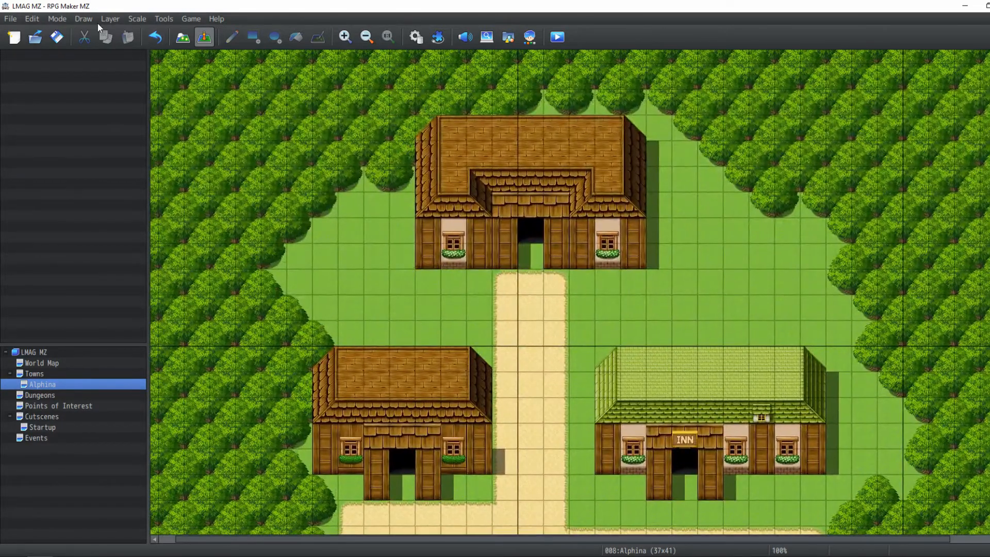
left_click(107, 21)
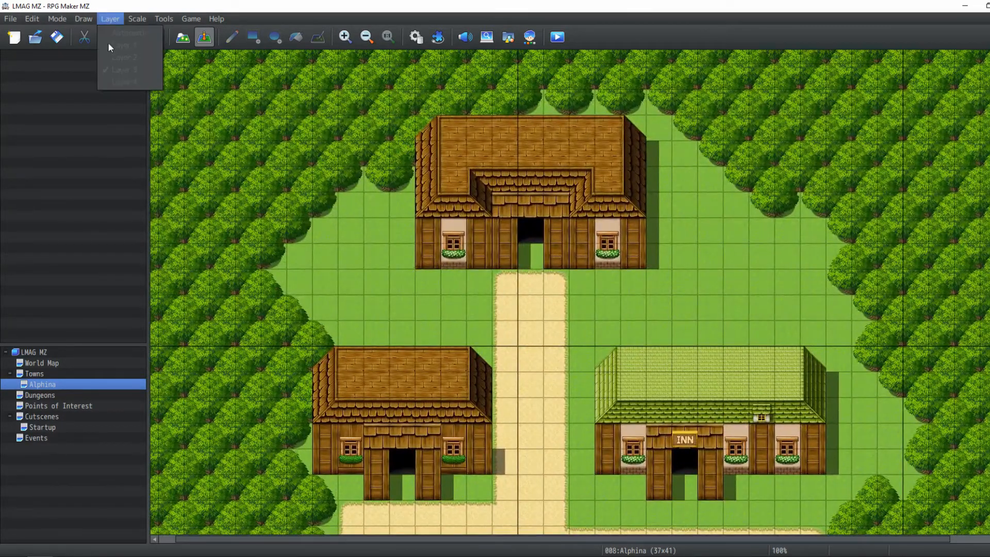
left_click(117, 19)
left_click(134, 19)
mouse_move(376, 164)
middle_mouse_down()
mouse_move(388, 405)
mouse_move(354, 332)
mouse_move(442, 315)
middle_mouse_up()
left_click(118, 19)
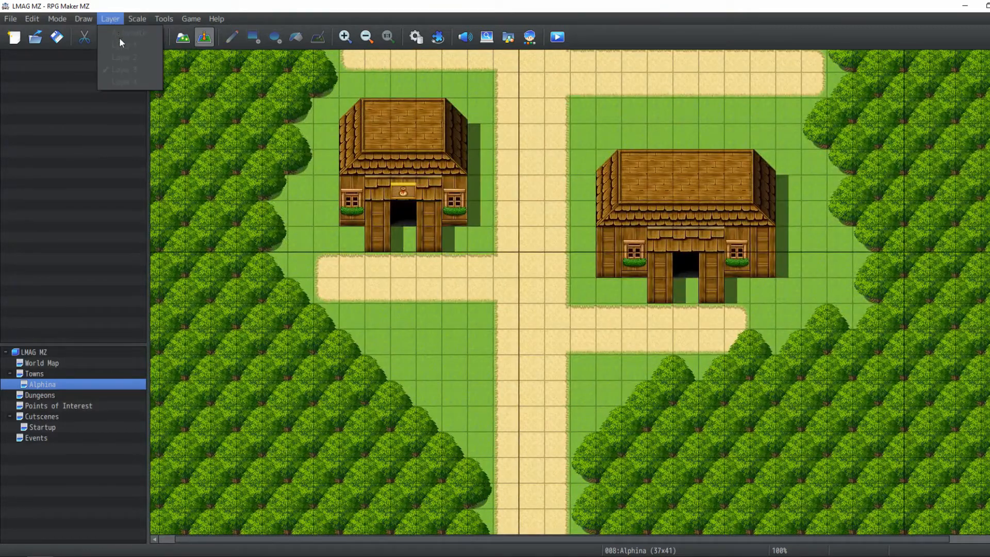
left_click(101, 20)
left_click(183, 36)
left_click(104, 19)
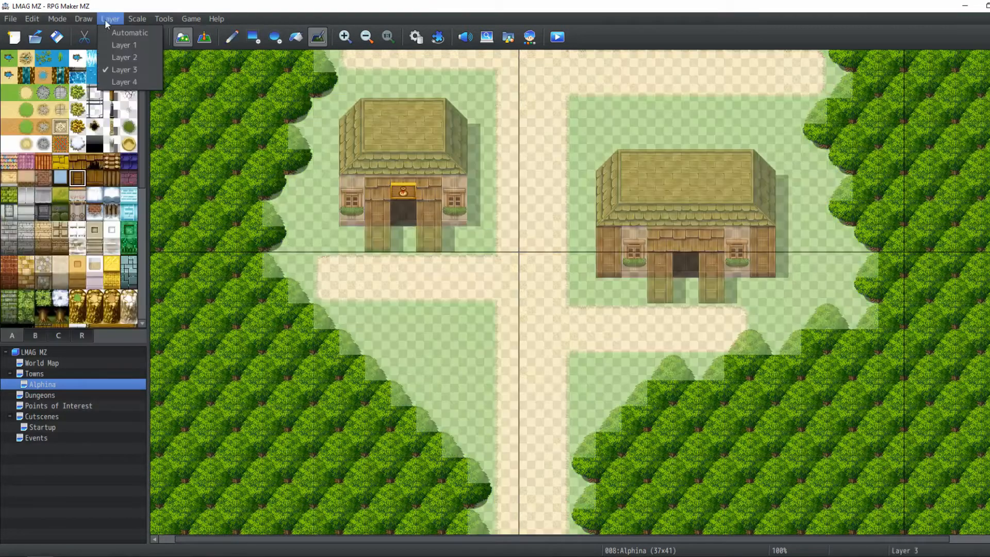
left_click(124, 57)
left_click(129, 129)
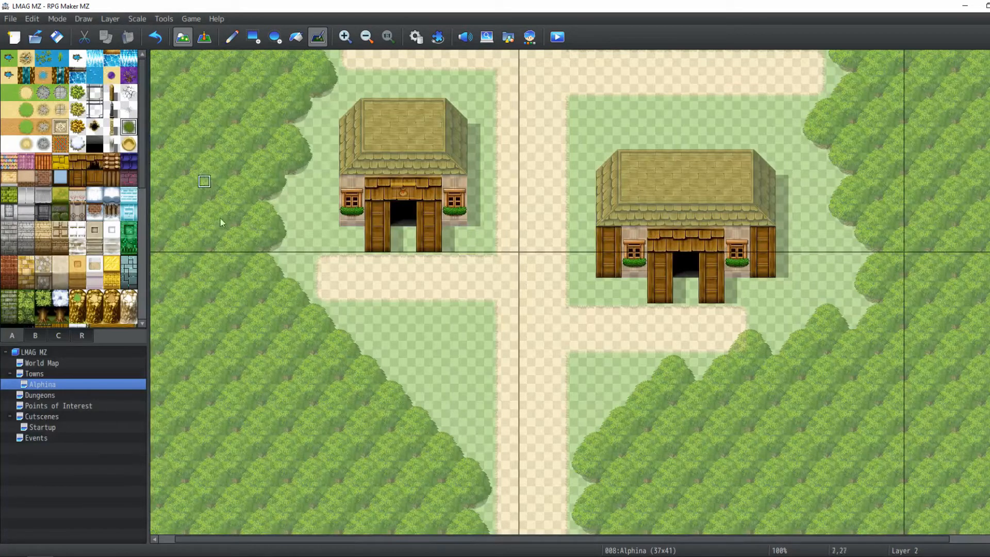
left_click(231, 37)
scroll(361, 433, "up", 1)
scroll(360, 433, "left", 1)
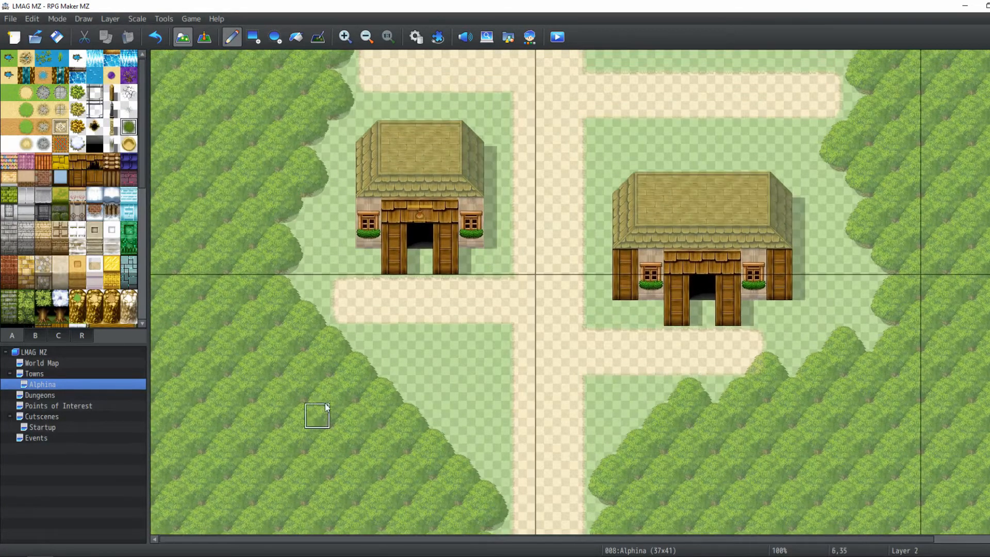
mouse_move(248, 270)
middle_mouse_down()
mouse_move(278, 478)
mouse_move(305, 464)
middle_mouse_up()
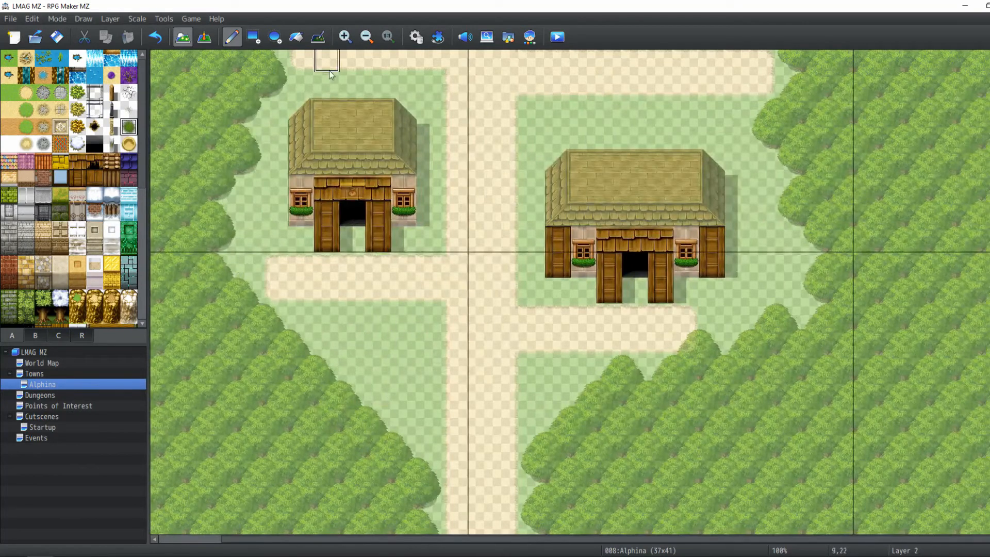
left_click_drag(130, 92, 133, 146)
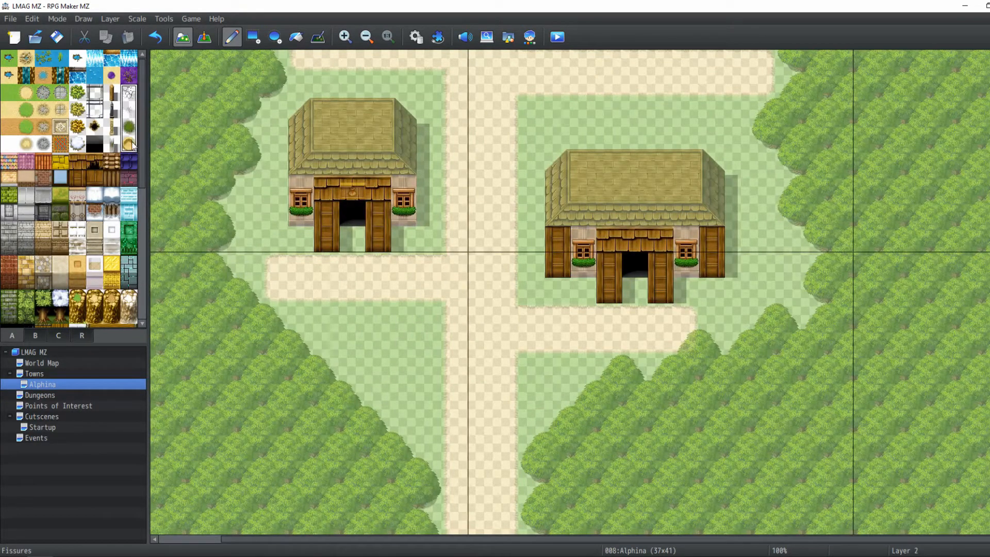
left_click(130, 126)
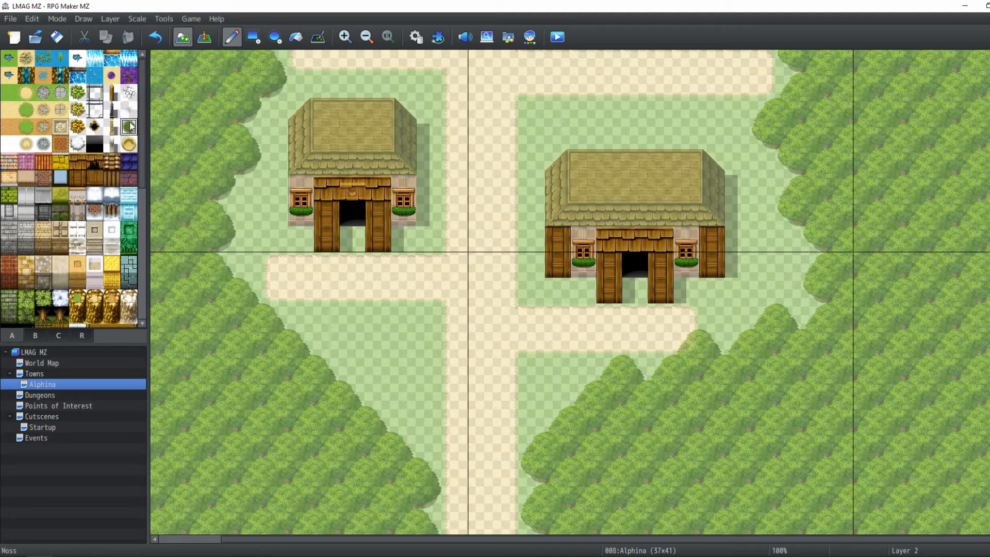
left_click(129, 111)
left_click(130, 127)
mouse_move(368, 402)
left_mouse_down()
mouse_move(349, 413)
mouse_move(326, 376)
mouse_move(307, 413)
left_mouse_up()
left_click_drag(379, 419, 401, 428)
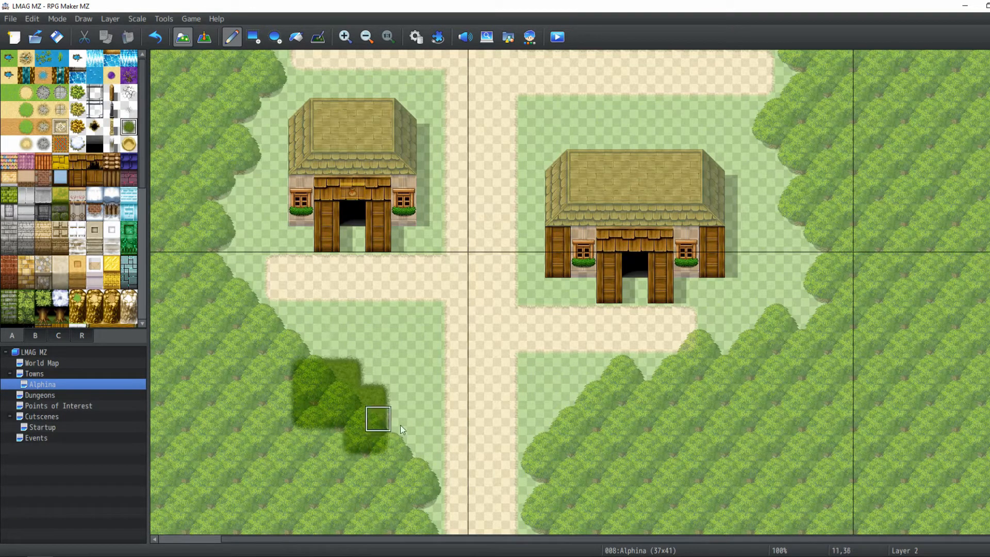
Paint more dark bushes along the western forest edge beside the middle-left house, undoing the last stroke
mouse_move(224, 316)
left_mouse_down()
mouse_move(246, 267)
mouse_move(178, 244)
left_mouse_up()
middle_click_drag(249, 286, 184, 213)
middle_click_drag(247, 256, 212, 146)
mouse_move(266, 297)
left_mouse_down()
mouse_move(342, 244)
mouse_move(283, 289)
left_mouse_up()
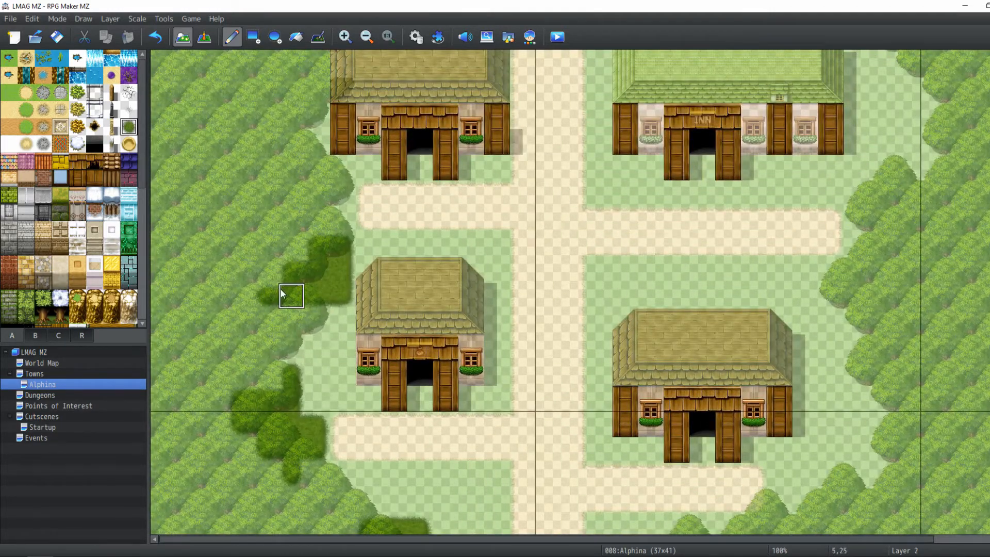
middle_click_drag(360, 294, 346, 330)
left_click_drag(358, 321, 326, 316)
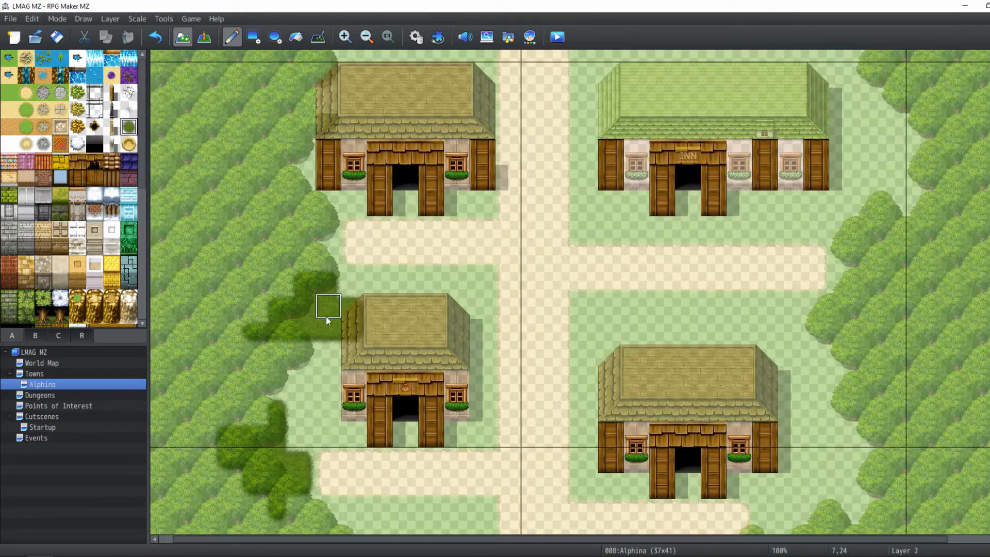
middle_click_drag(353, 305, 246, 221)
mouse_move(344, 268)
left_mouse_down()
mouse_move(366, 283)
mouse_move(317, 266)
left_mouse_up()
key("ctrl+z")
Extend the dark bushes up the western edge into the north-west clearing beside the hall
scroll(292, 250, "up", 5)
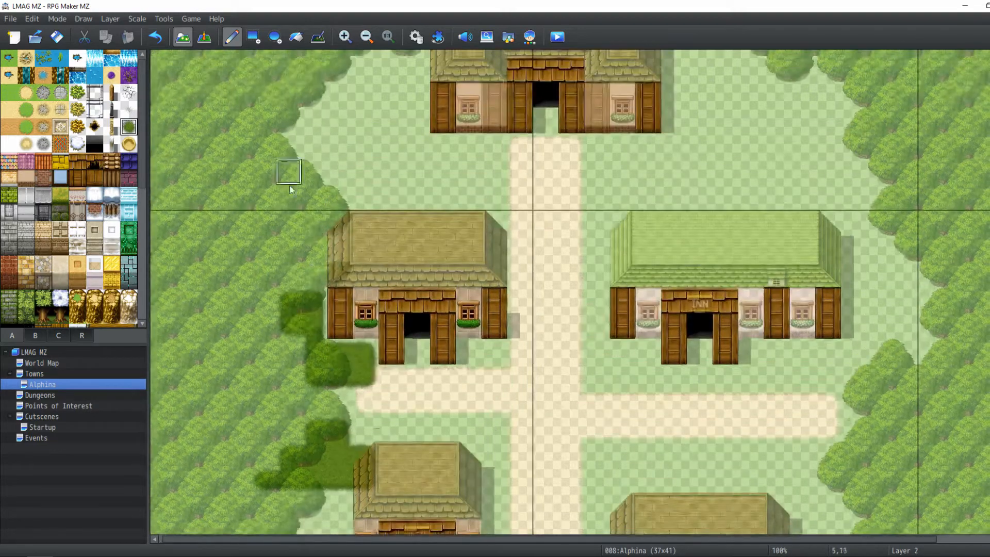
mouse_move(368, 280)
left_mouse_down()
mouse_move(290, 238)
mouse_move(308, 214)
left_mouse_up()
middle_click_drag(277, 201, 279, 226)
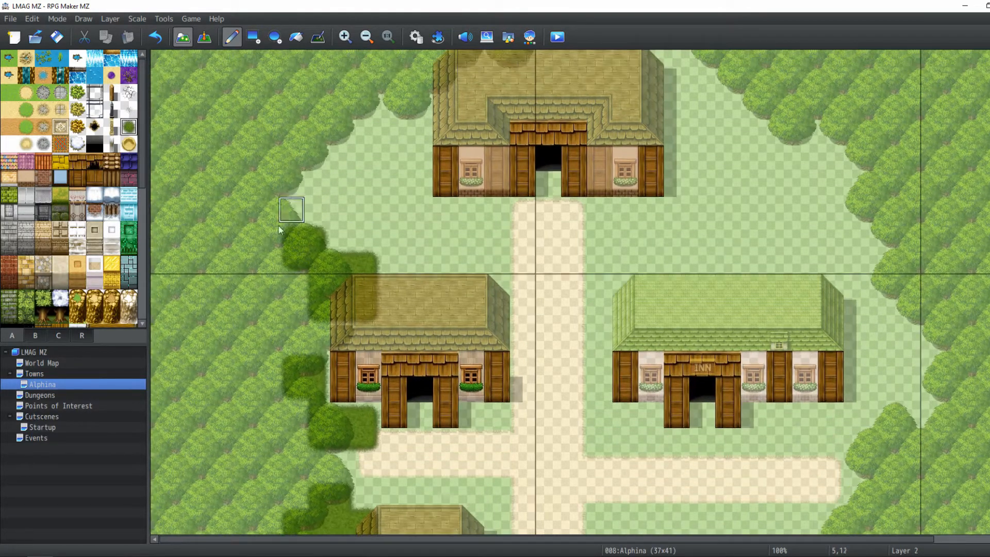
left_click(299, 287)
scroll(324, 238, "up", 2)
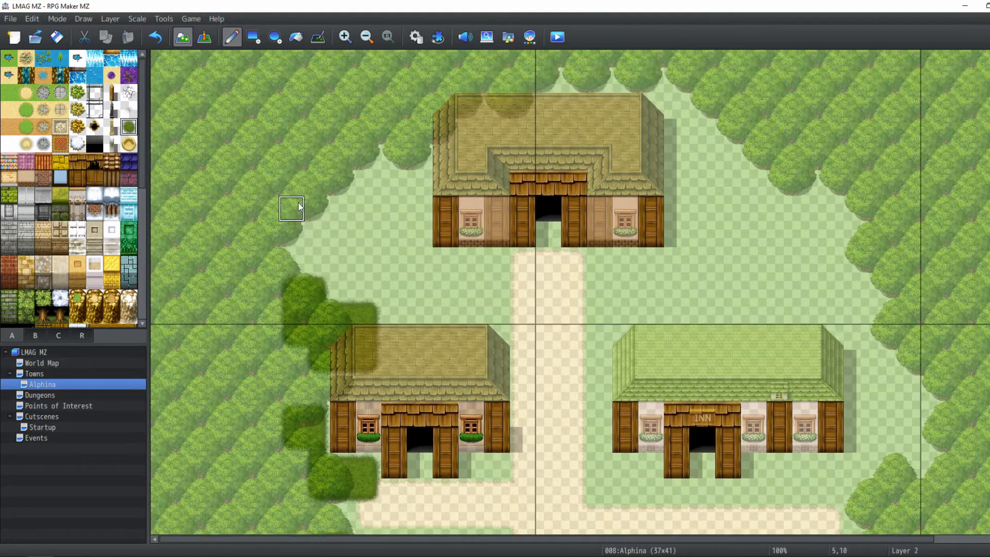
mouse_move(315, 209)
left_mouse_down()
mouse_move(342, 203)
mouse_move(321, 187)
mouse_move(344, 172)
mouse_move(364, 183)
mouse_move(367, 155)
mouse_move(393, 210)
mouse_move(394, 183)
left_mouse_up()
middle_click_drag(369, 218, 350, 223)
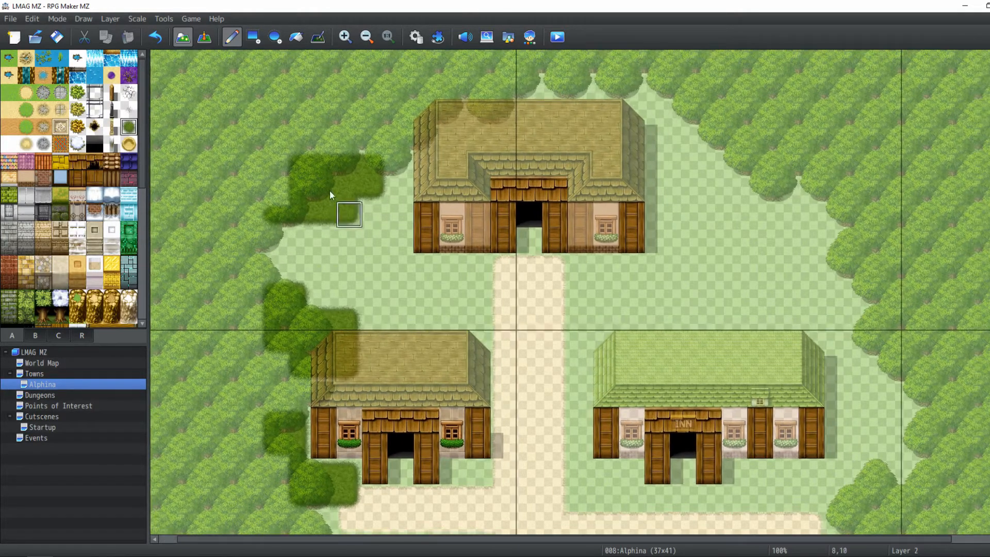
middle_click_drag(420, 208, 405, 250)
Preview the map without layer dimming to check the new bushes, then return to map editing
left_click(204, 37)
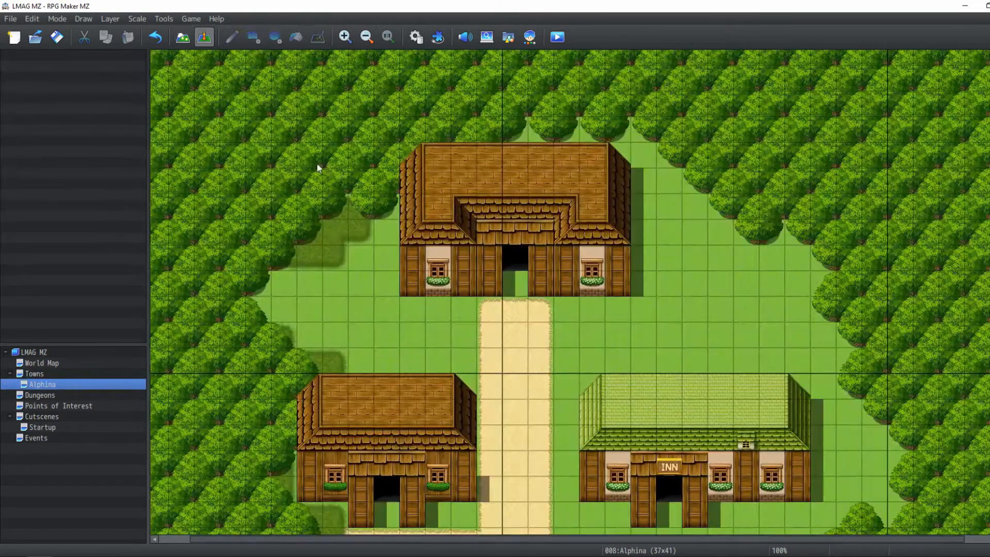
middle_click_drag(352, 216, 385, 194)
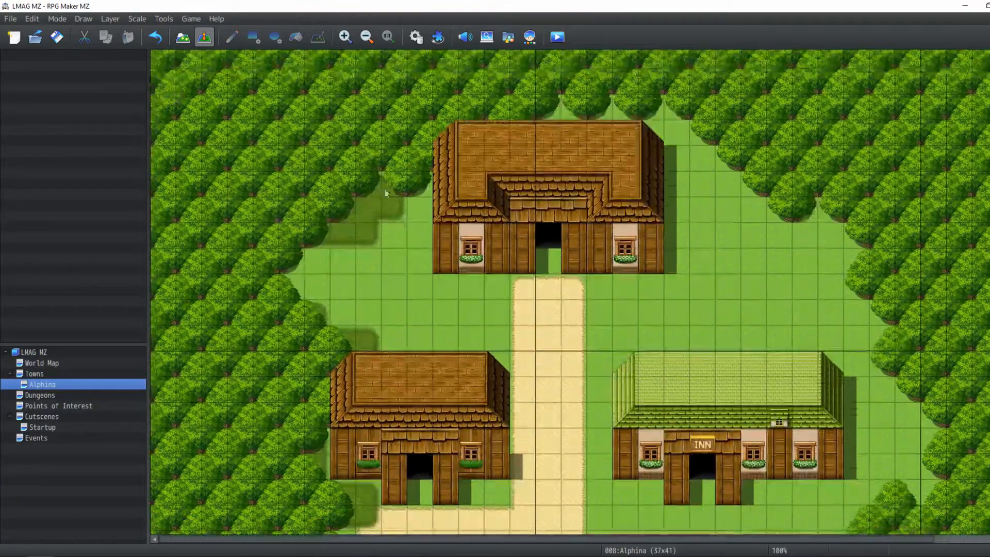
left_click(184, 37)
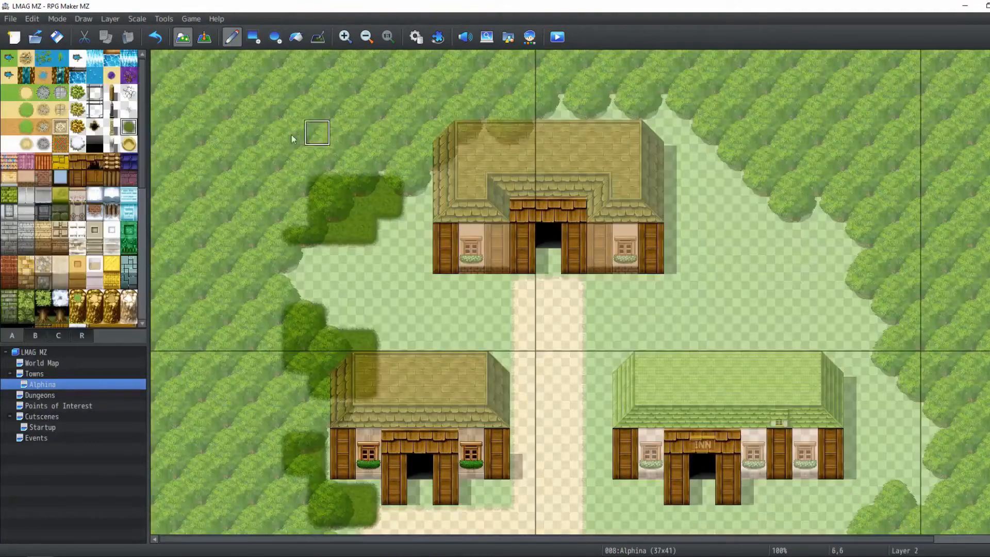
With the Rectangle tool, paint dark bush blocks along the forest edge behind the hall's roof
mouse_move(315, 107)
left_mouse_down()
mouse_move(212, 115)
mouse_move(209, 191)
mouse_move(333, 182)
mouse_move(222, 155)
left_mouse_up()
key("ctrl+z")
middle_click_drag(520, 106, 438, 155)
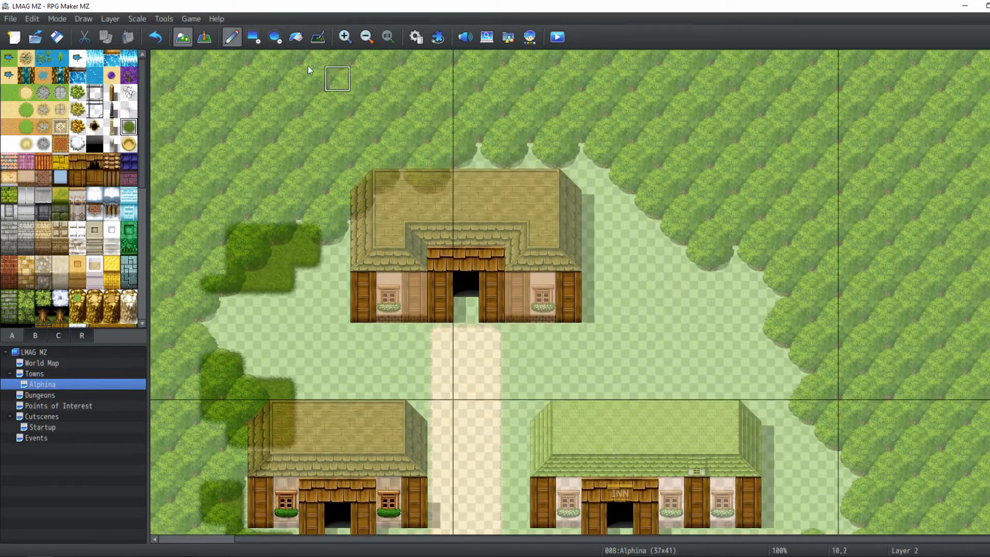
left_click(254, 37)
mouse_move(451, 187)
left_mouse_down()
mouse_move(513, 154)
mouse_move(554, 164)
mouse_move(592, 153)
left_mouse_up()
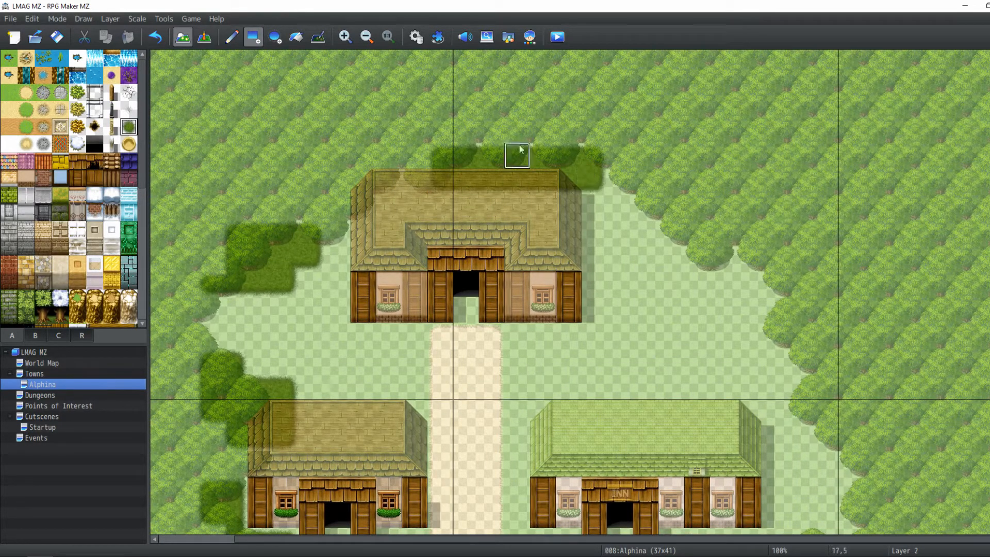
left_click_drag(508, 126, 583, 159)
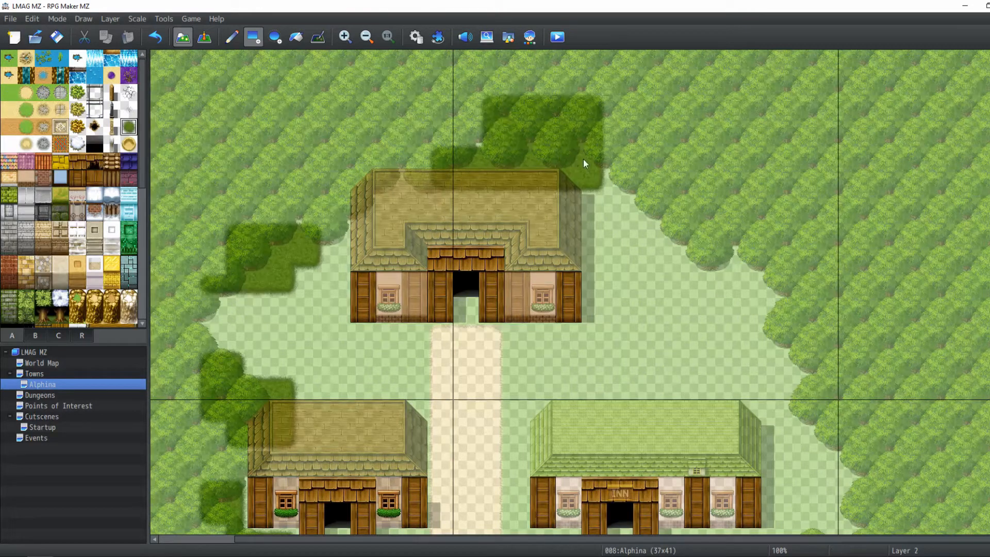
left_click(473, 130)
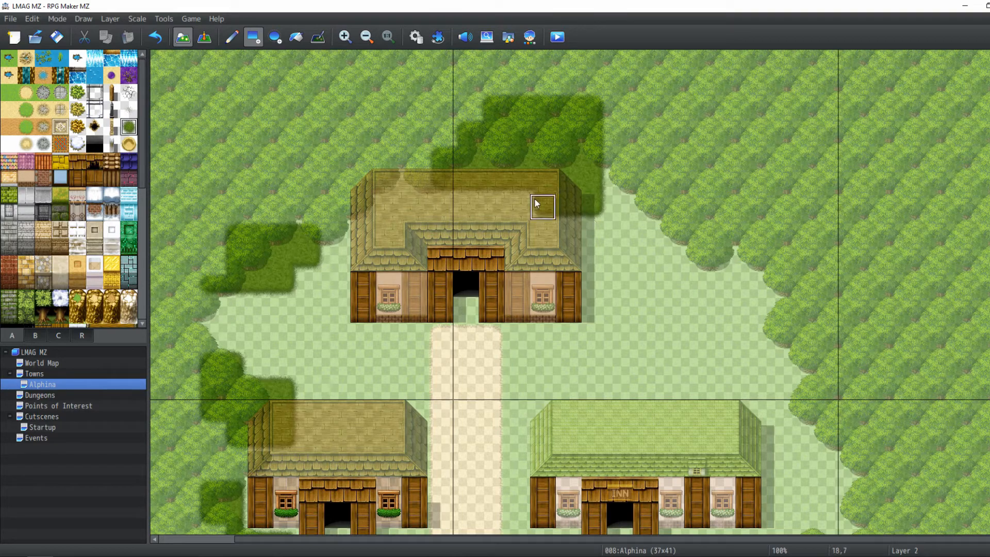
left_click(597, 222)
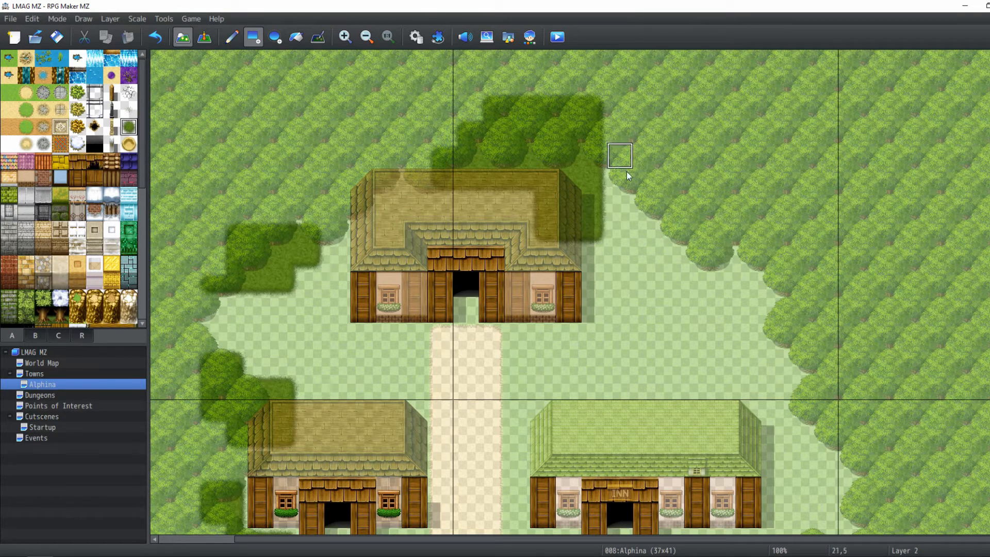
left_click(593, 254)
Paint a dark bush patch at the forest edge south of the lower-right path branch
scroll(652, 332, "down", 2)
scroll(648, 304, "down", 2)
middle_click(519, 255)
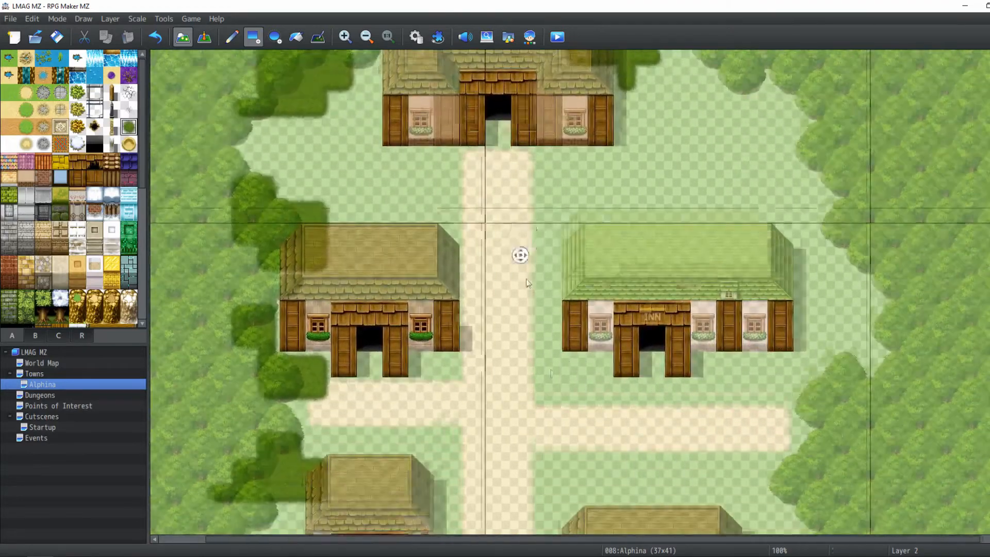
middle_click_drag(526, 280, 548, 312)
middle_click_drag(550, 316, 668, 487)
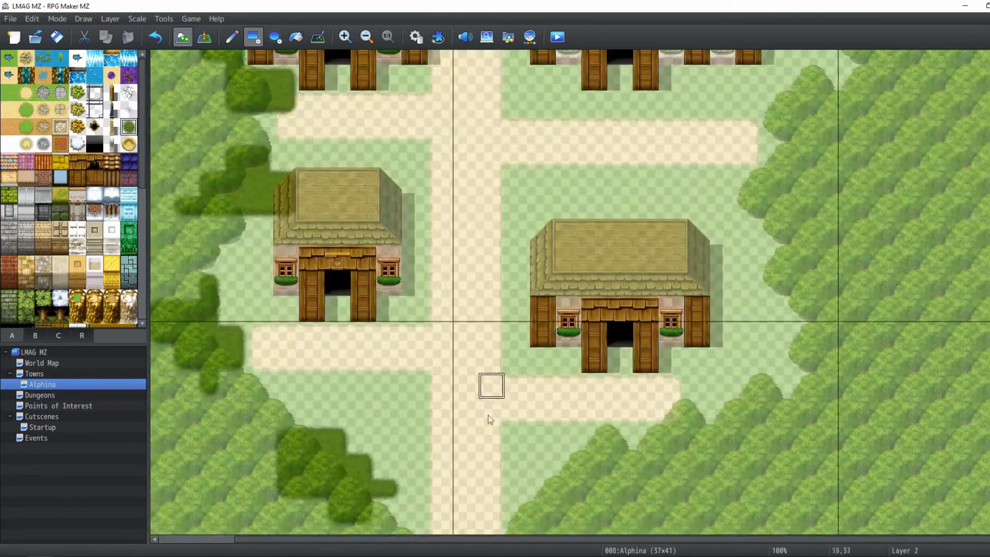
left_click(519, 488)
left_click_drag(544, 512, 571, 509)
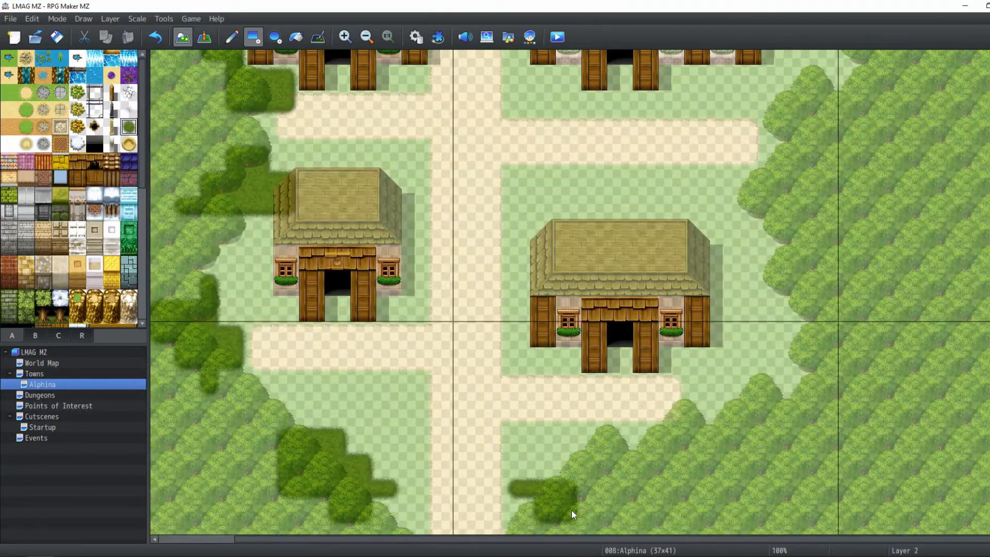
Add dark bush clusters along the south-east forest edge around the lower-right house
left_click(539, 470)
middle_click_drag(588, 482, 679, 508)
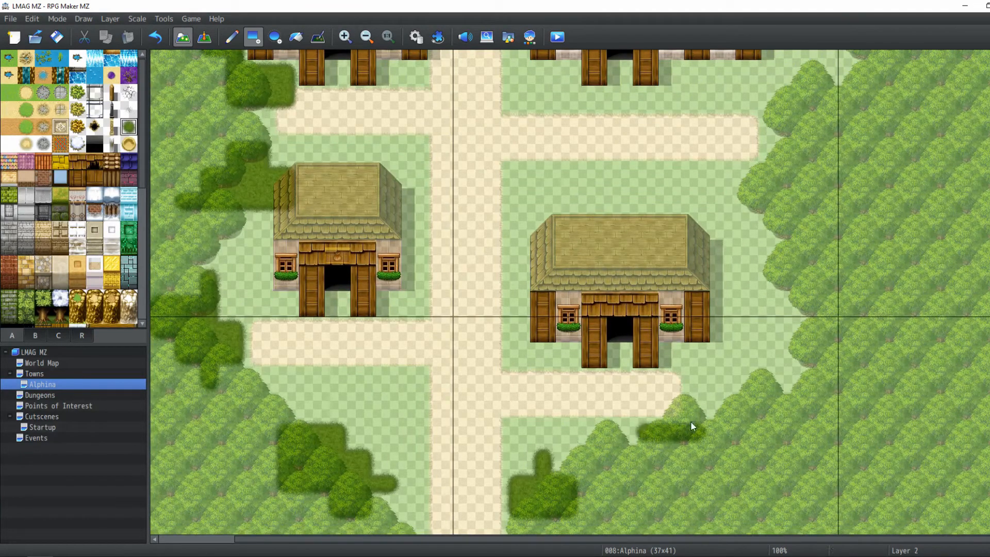
left_click_drag(696, 405, 755, 393)
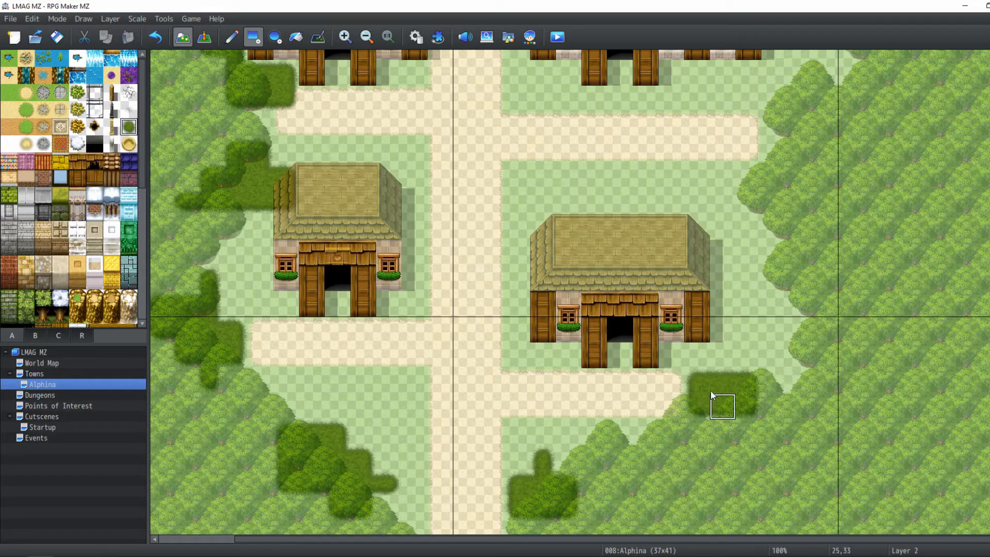
left_click(728, 361)
left_click(799, 278)
left_click_drag(799, 276, 749, 311)
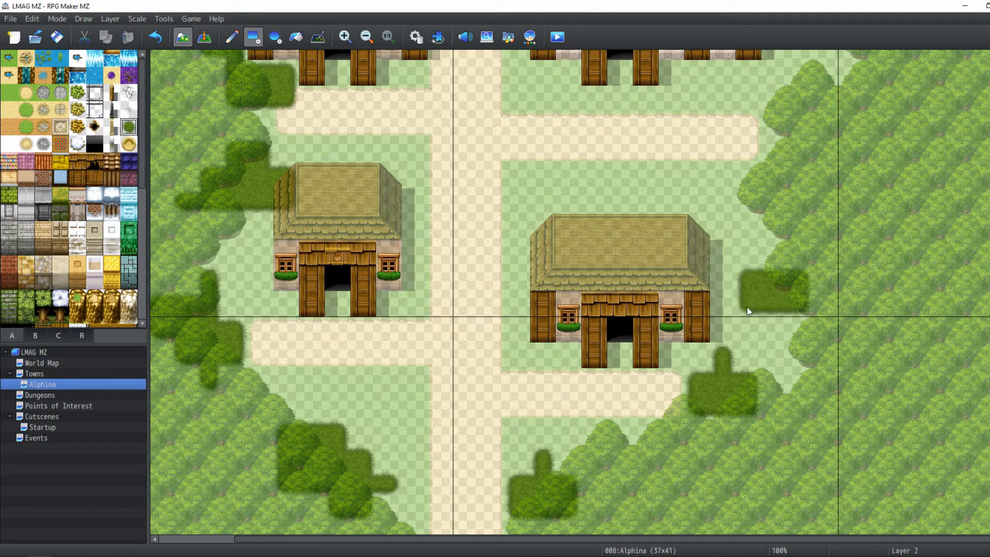
left_click(776, 322)
Continue the dark bushes up the eastern forest edge beside the inn and north of it
scroll(726, 279, "up", 3)
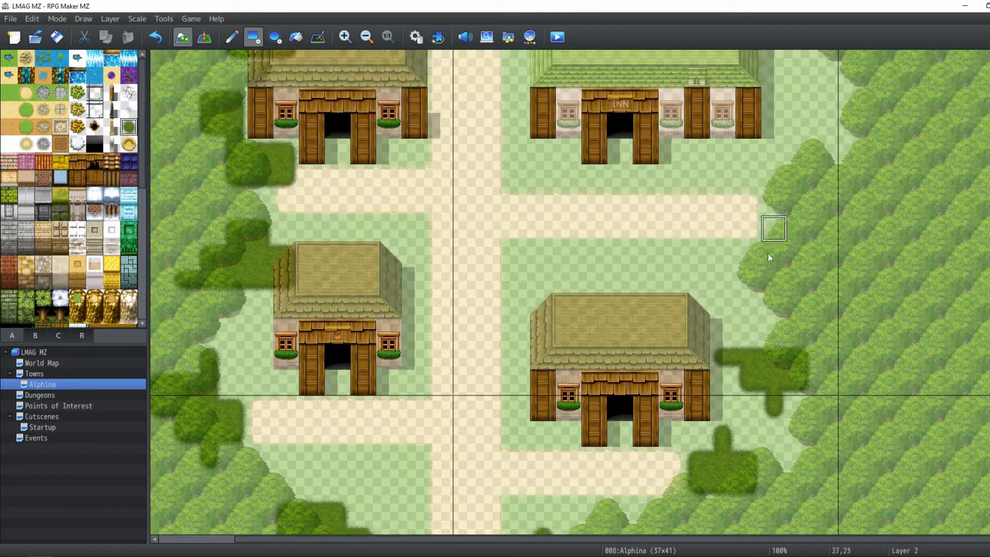
mouse_move(749, 277)
left_mouse_down()
mouse_move(751, 250)
mouse_move(722, 248)
left_mouse_up()
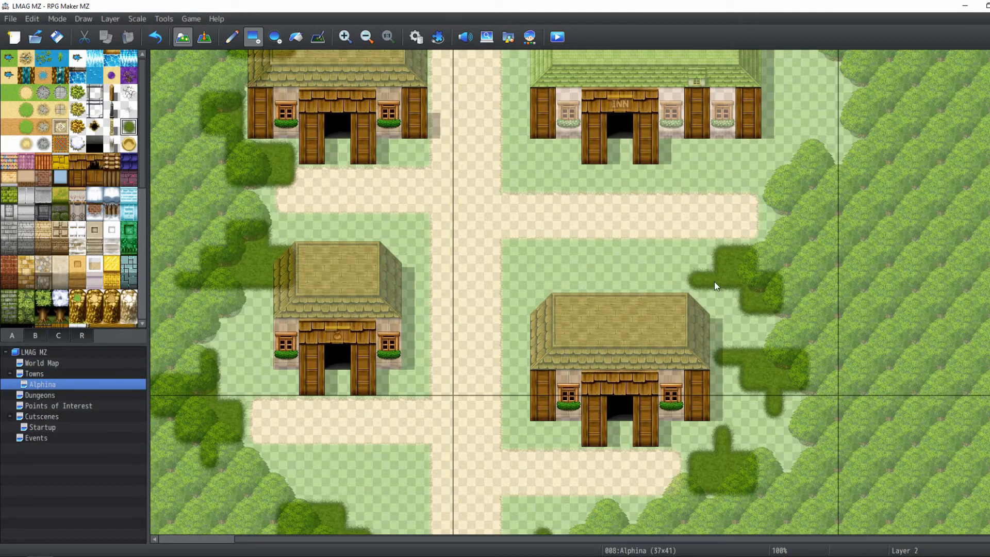
scroll(717, 281, "up", 5)
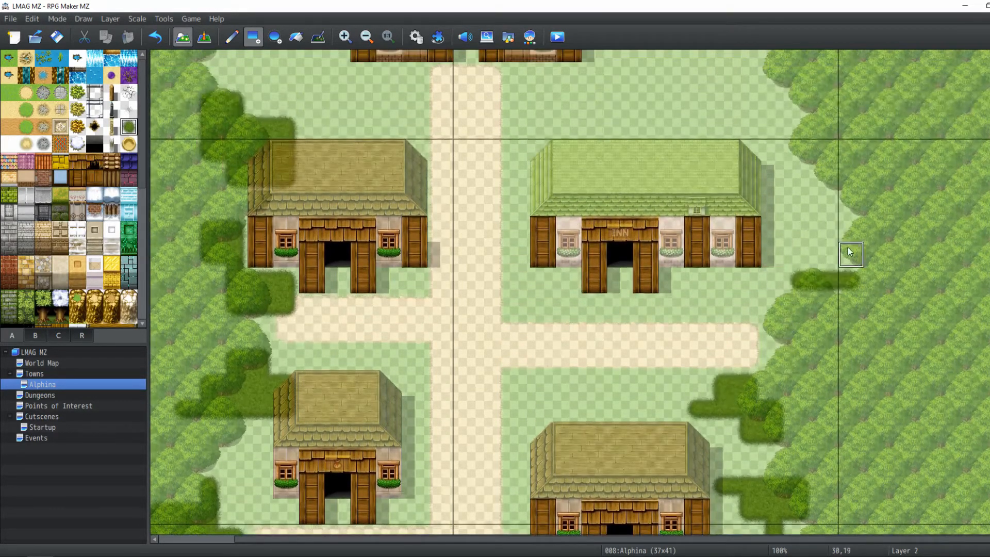
left_click(828, 258)
scroll(777, 197, "up", 2)
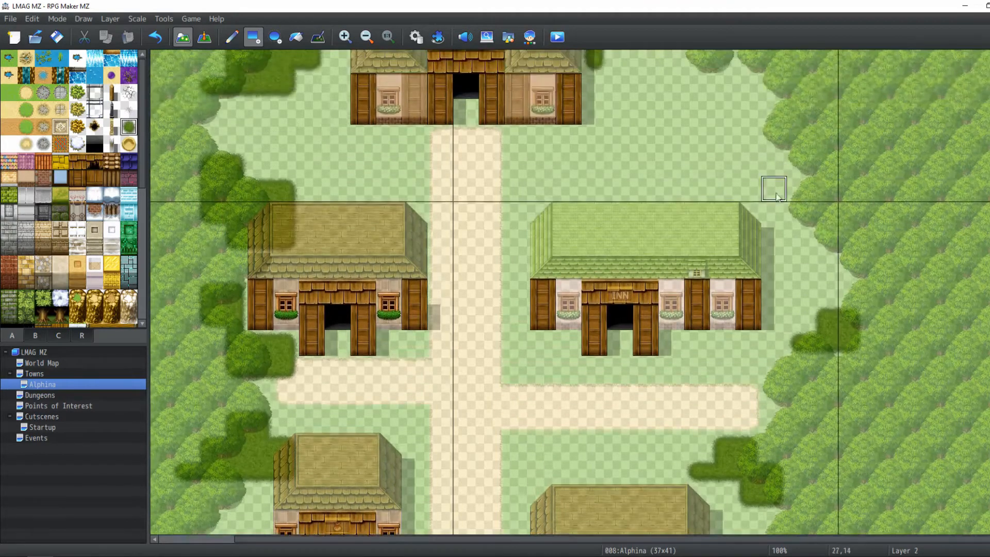
left_click_drag(775, 215, 825, 215)
left_click(828, 247)
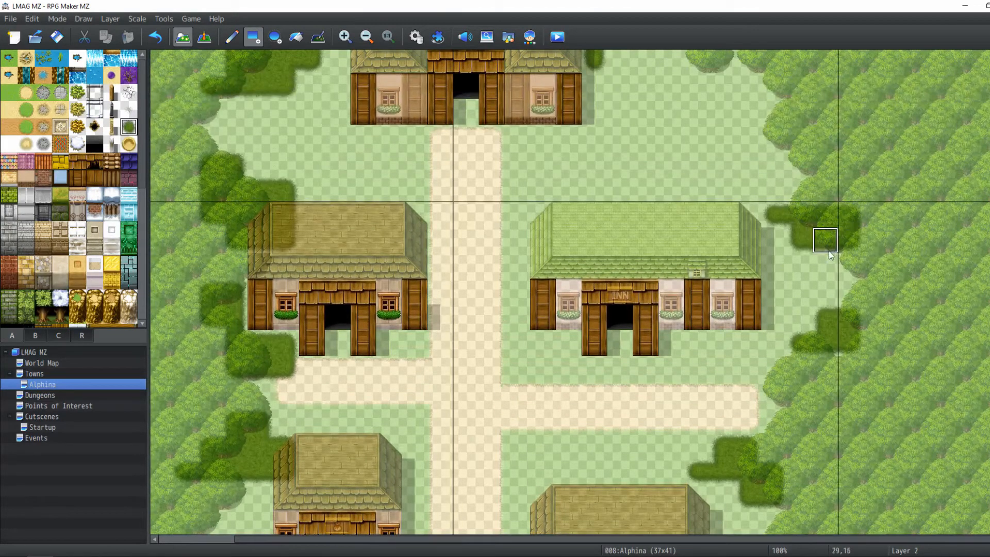
Add dark bush clusters at the forest edge east of the hall
scroll(820, 175, "up", 4)
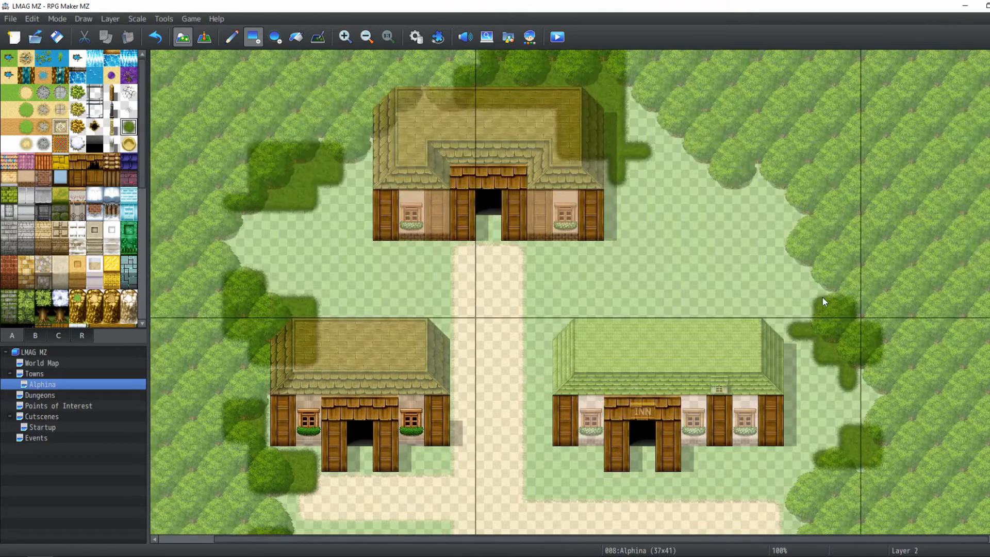
scroll(796, 295, "up", 3)
mouse_move(740, 208)
left_mouse_down()
mouse_move(806, 286)
mouse_move(825, 284)
mouse_move(774, 311)
left_mouse_up()
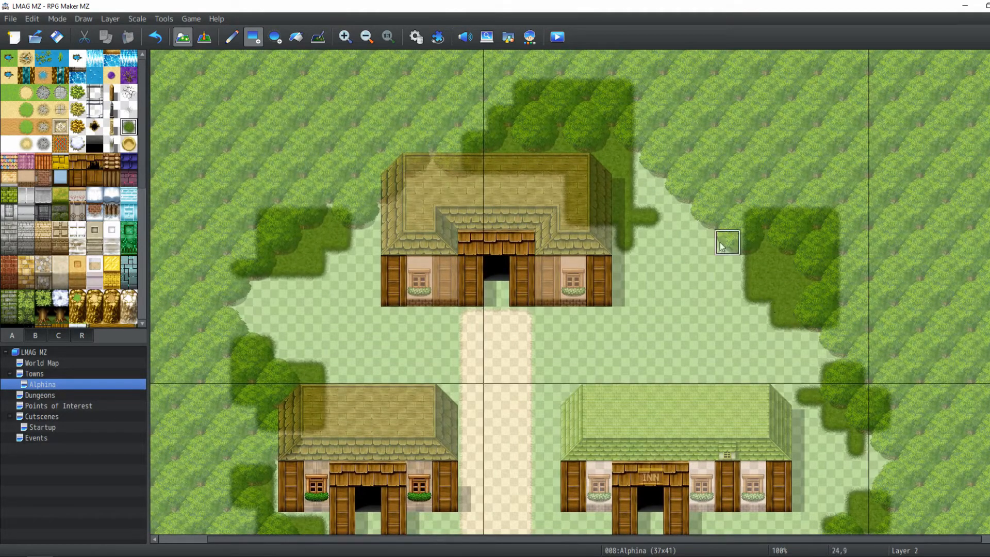
left_click_drag(722, 247, 733, 211)
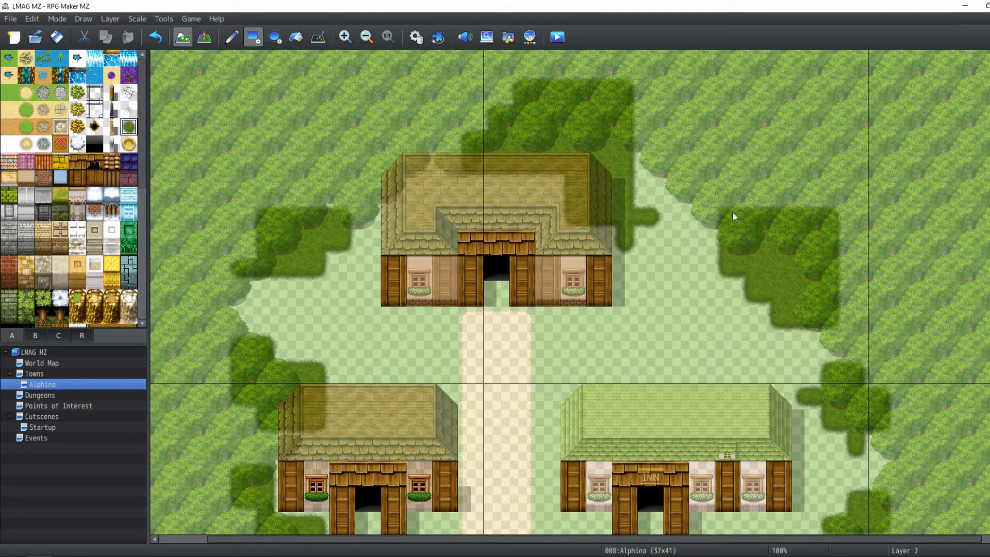
Preview the whole town map with all layers at reduced zoom, then return to actual size
left_click(204, 38)
scroll(750, 295, "down", 5)
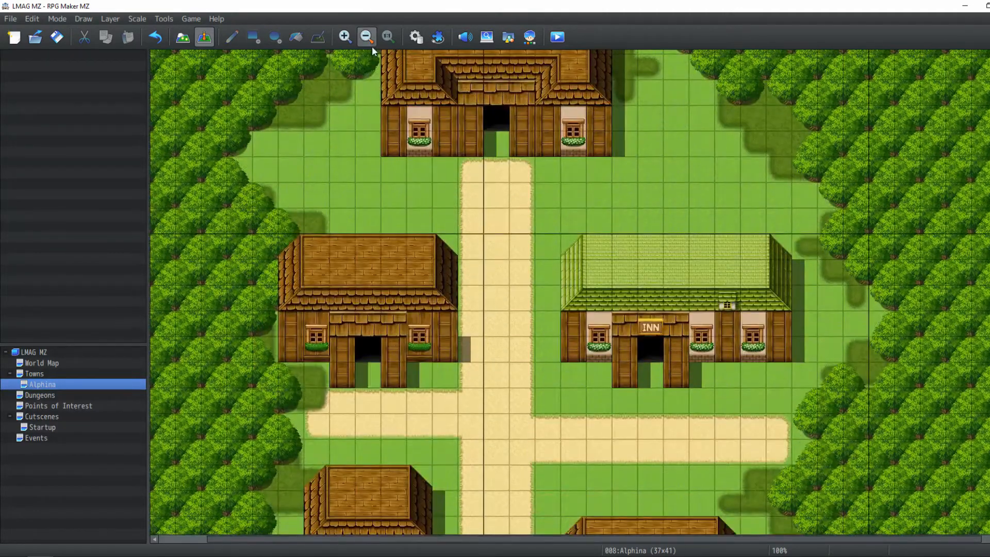
left_click(369, 40)
left_click(369, 41)
left_click(369, 40)
left_click(369, 41)
left_click(369, 40)
left_click(369, 40)
left_click(369, 40)
left_click(369, 40)
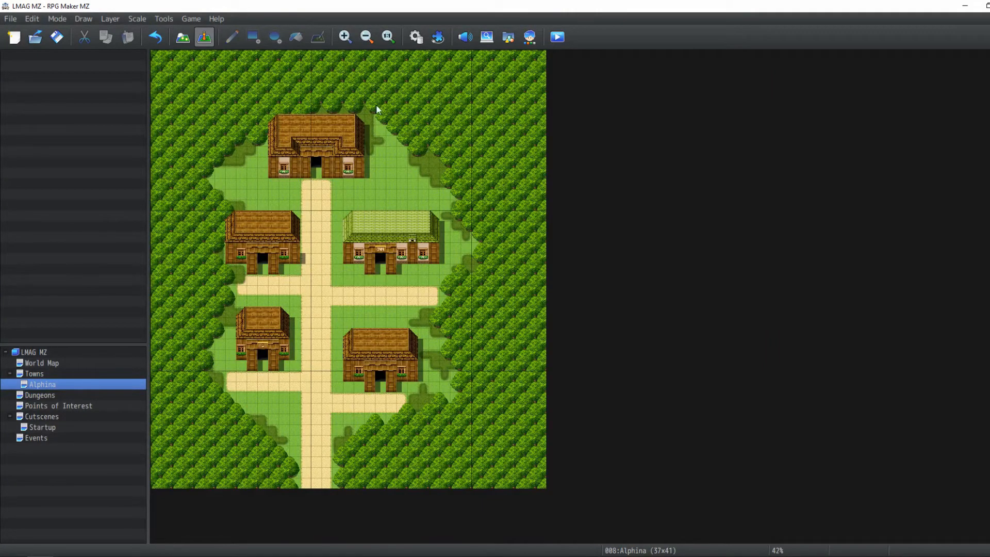
left_click(388, 37)
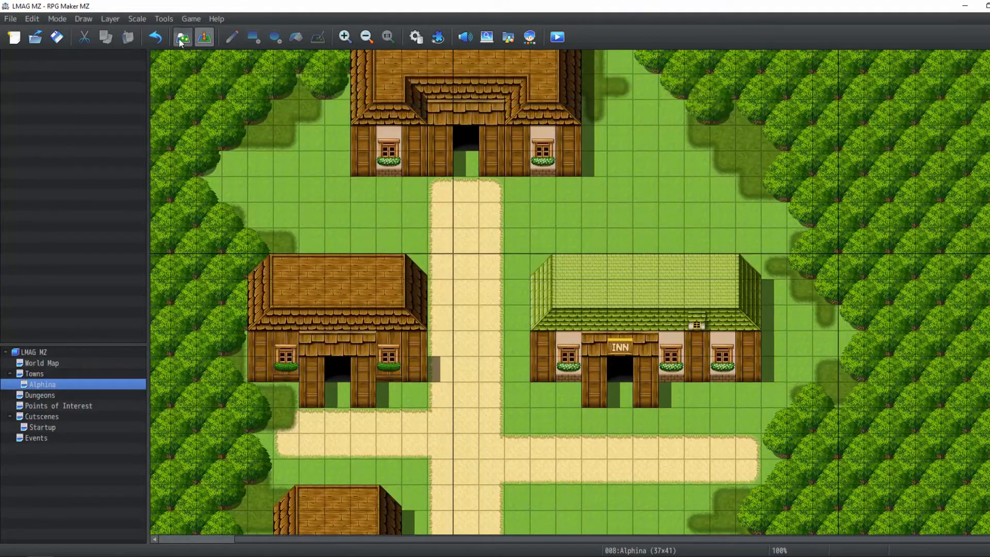
With the Pencil, paint dark bush strips beside the inn and along the central path between the houses
left_click(183, 37)
mouse_move(601, 237)
left_mouse_down()
mouse_move(569, 212)
mouse_move(546, 214)
left_mouse_up()
middle_click_drag(517, 434, 535, 325)
mouse_move(541, 306)
left_mouse_down()
mouse_move(553, 290)
mouse_move(536, 258)
left_mouse_up()
middle_click_drag(574, 476, 570, 353)
mouse_move(528, 325)
left_mouse_down()
mouse_move(582, 287)
mouse_move(608, 298)
left_mouse_up()
middle_click_drag(531, 522, 543, 431)
left_click_drag(567, 358, 541, 304)
mouse_move(416, 307)
left_mouse_down()
mouse_move(434, 306)
mouse_move(452, 253)
left_mouse_up()
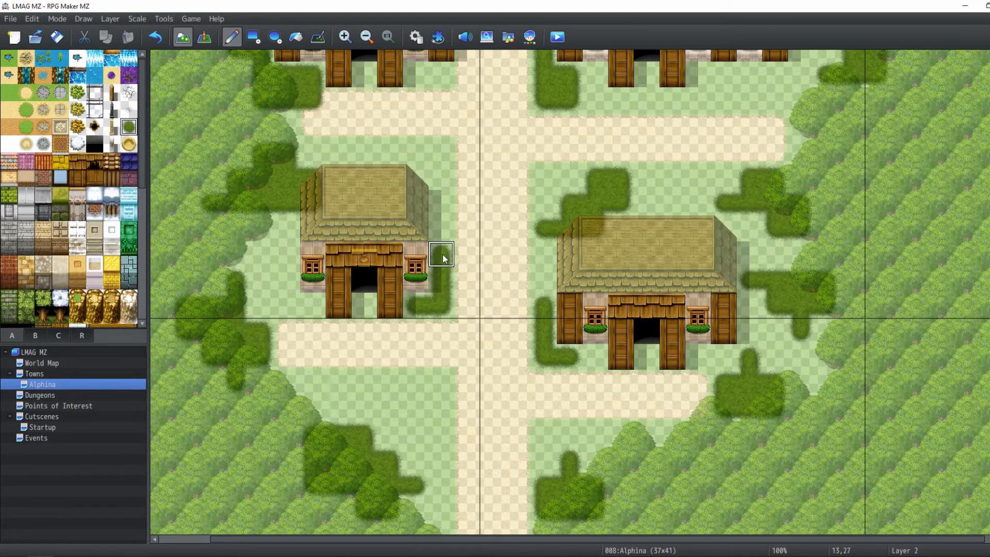
Undo the last stroke and repaint dark bushes around the west house beside the central path
key("ctrl+z")
middle_click_drag(397, 258, 453, 260)
left_click_drag(495, 230, 492, 165)
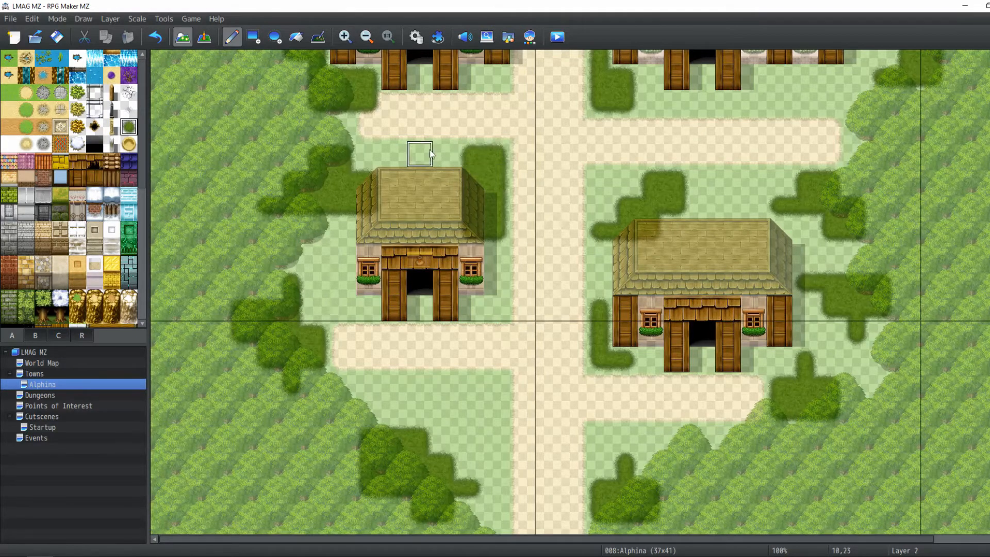
middle_click_drag(527, 154, 482, 240)
mouse_move(504, 95)
middle_mouse_down()
mouse_move(510, 232)
mouse_move(524, 283)
middle_mouse_up()
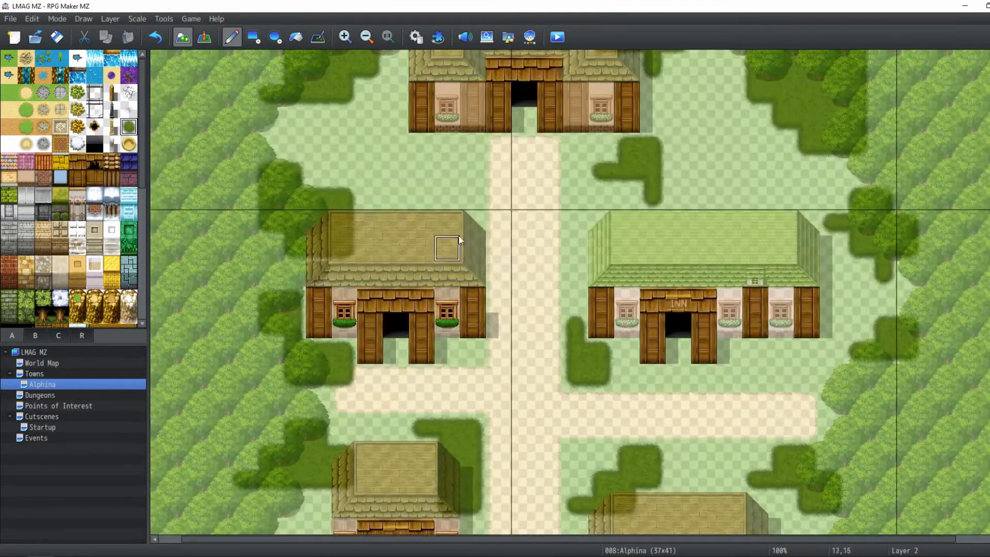
Add dark bush tiles above the west house's roof next to the central path
mouse_move(459, 240)
left_mouse_down()
mouse_move(460, 194)
mouse_move(442, 177)
left_mouse_up()
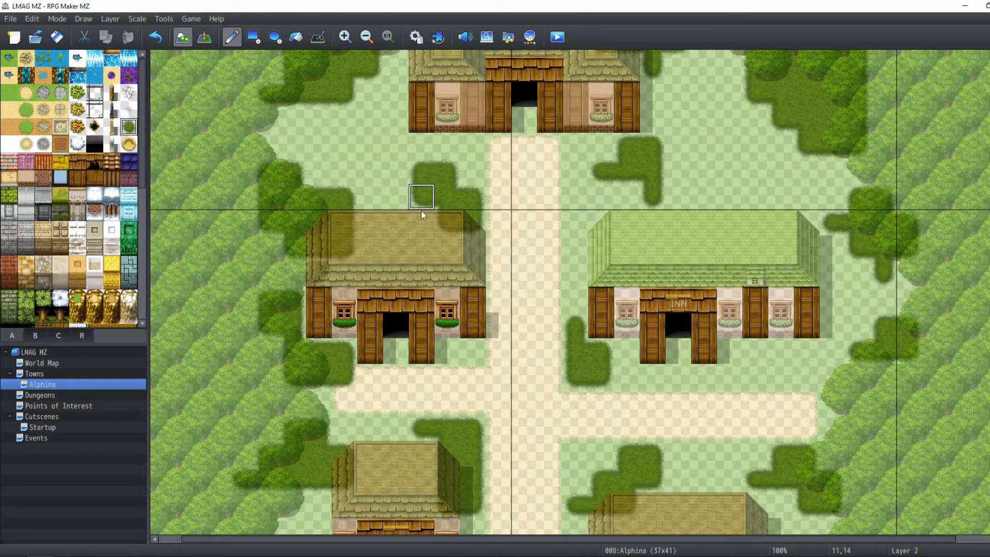
middle_click_drag(466, 181, 477, 135)
mouse_move(480, 228)
middle_mouse_down()
mouse_move(531, 155)
mouse_move(520, 310)
middle_mouse_up()
Extend the dark bush cluster north-west of the inn near the hall
mouse_move(699, 182)
middle_mouse_down()
mouse_move(705, 127)
mouse_move(645, 137)
middle_mouse_up()
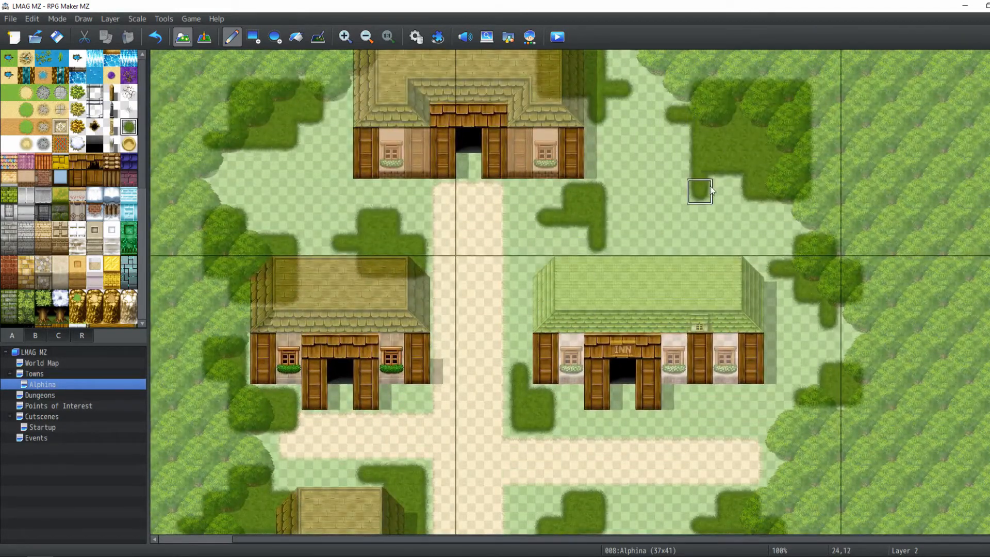
left_click(670, 165)
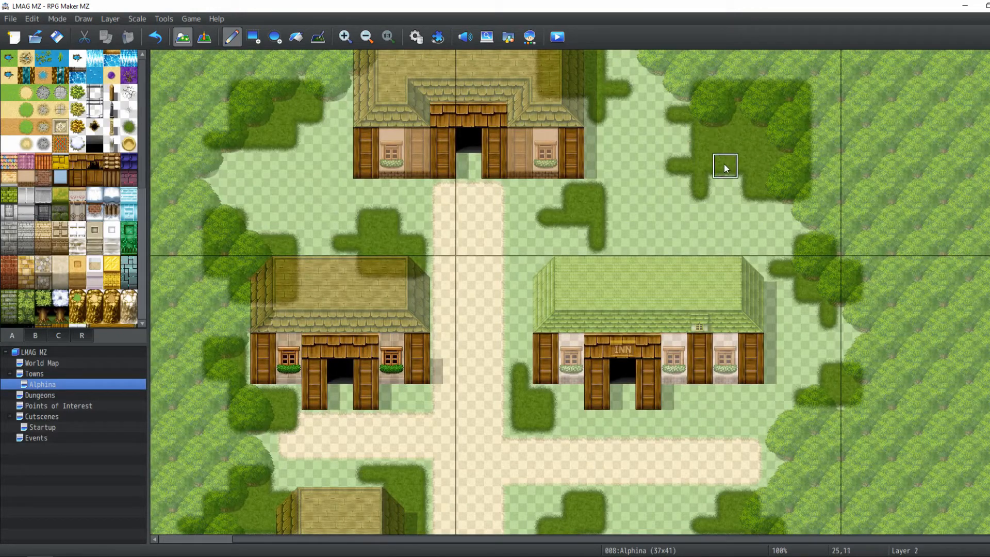
left_click(751, 165)
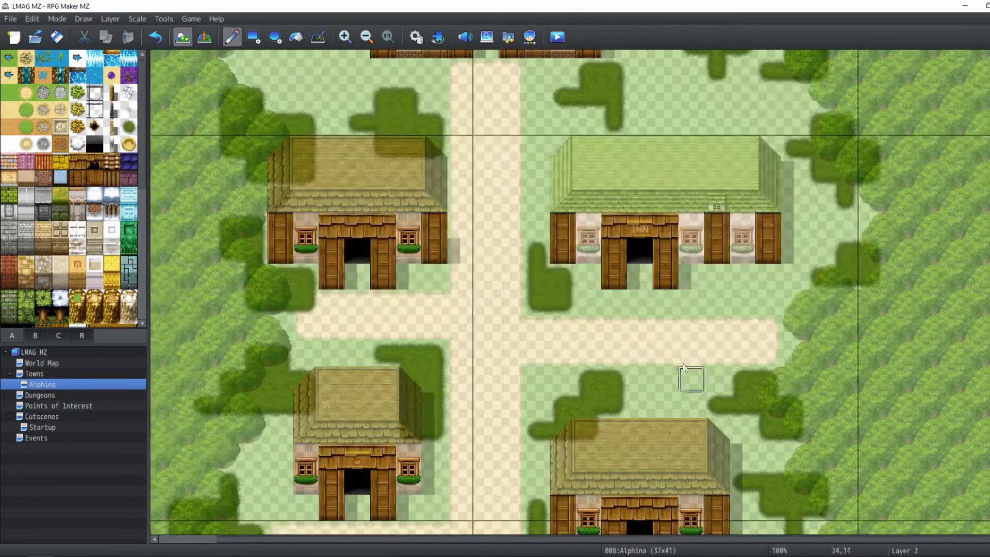
Paint a short dark bush strip below the inn's right-hand windows
scroll(696, 242, "down", 3)
left_click_drag(685, 313, 744, 303)
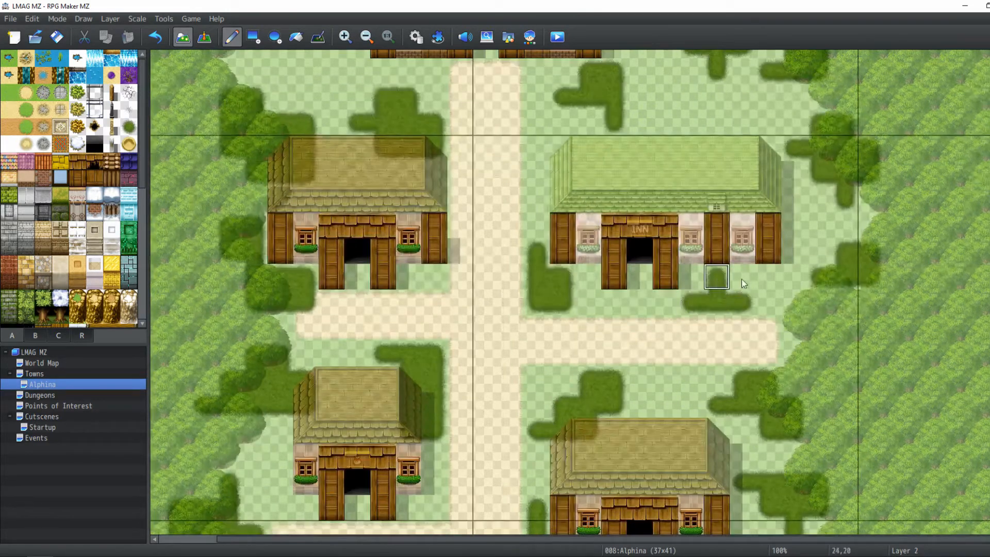
scroll(509, 189, "up", 2)
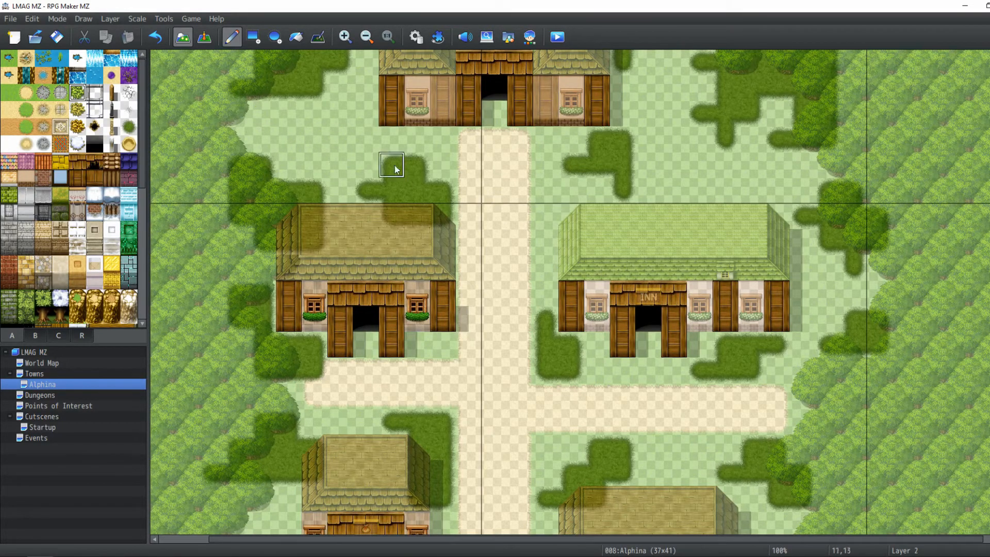
scroll(299, 178, "down", 6)
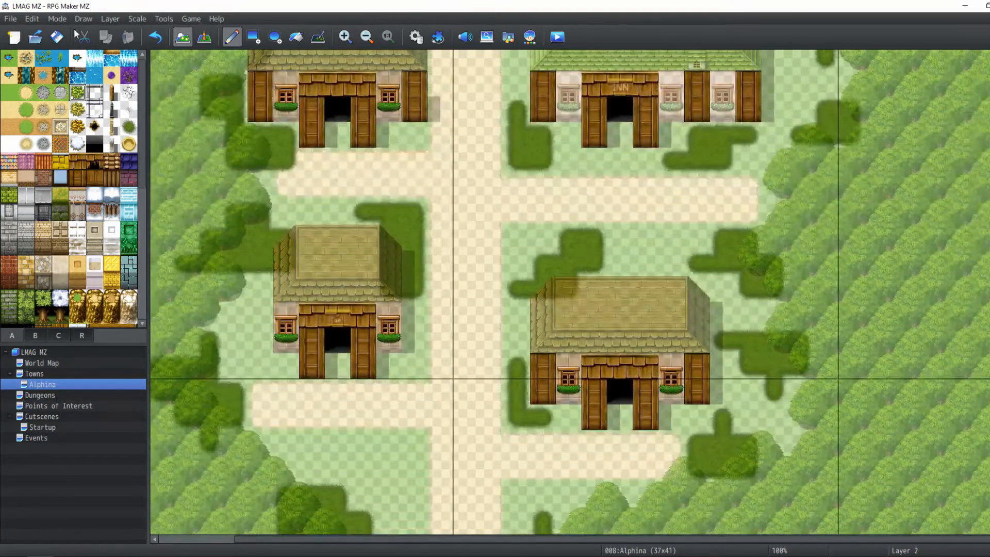
Paint hedge tiles in front of the inn beside its door
left_click(113, 19)
left_click(112, 20)
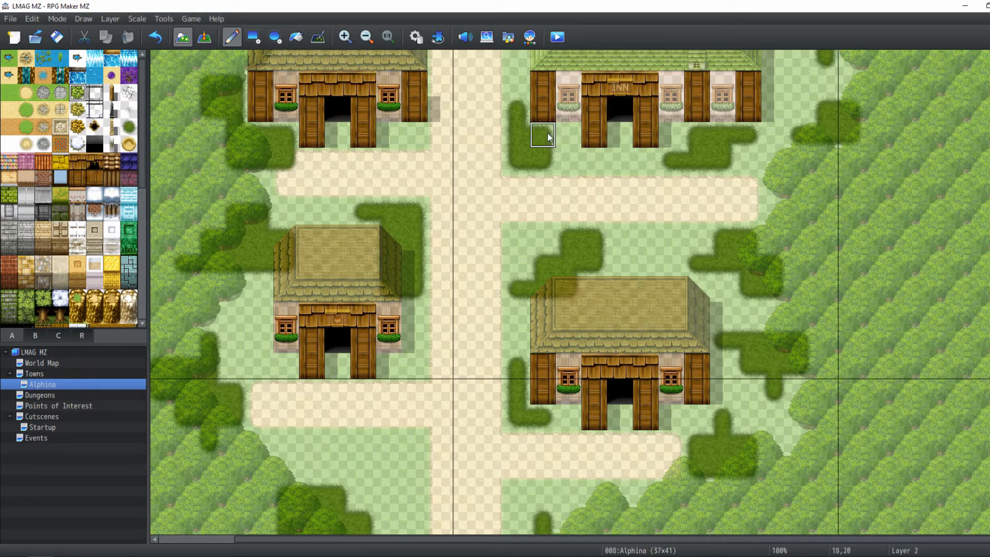
left_click_drag(541, 134, 568, 134)
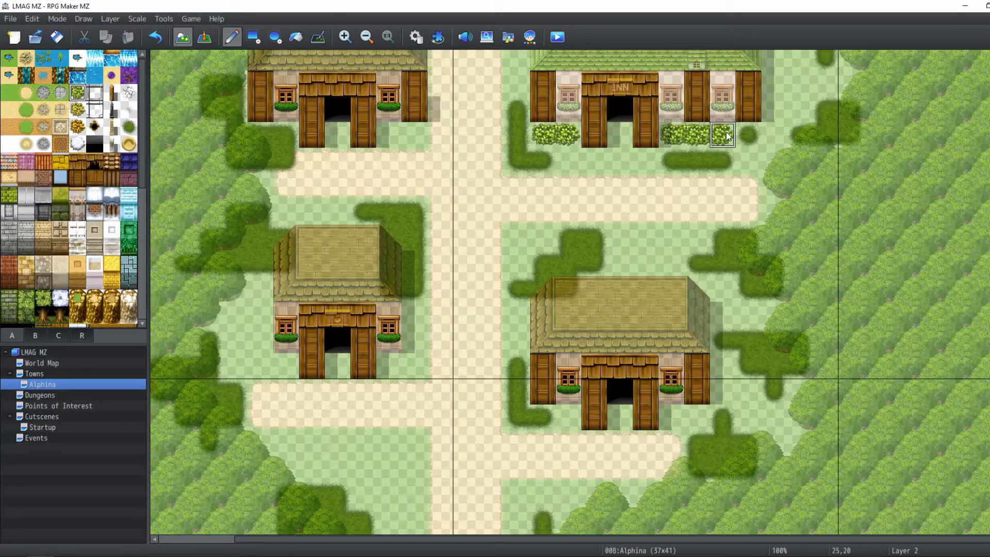
Paint snow road-edging planter borders in front of the inn on both sides of its door
left_click(95, 93)
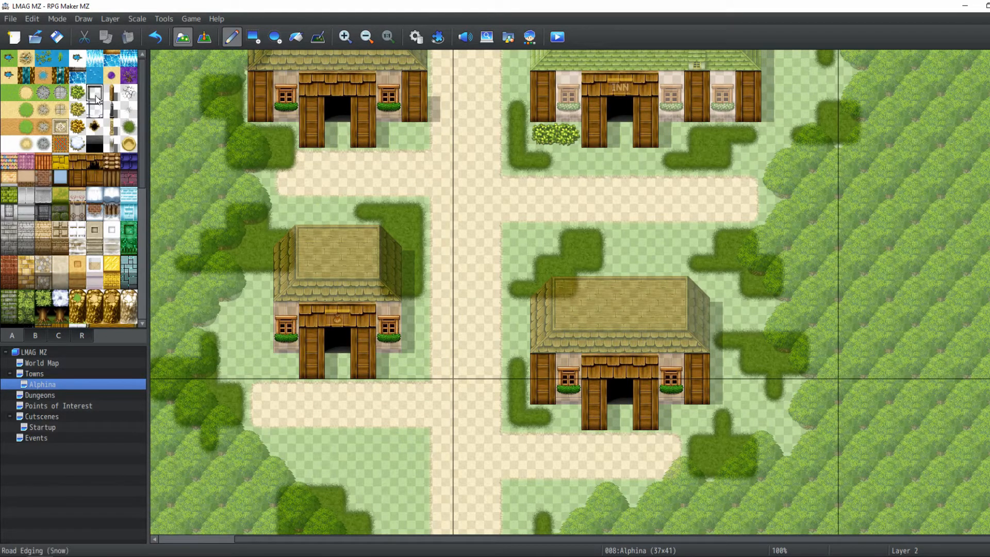
left_click_drag(542, 135, 568, 135)
mouse_move(706, 138)
left_mouse_down()
mouse_move(698, 137)
mouse_move(740, 146)
left_mouse_up()
Switch to Layer 3 and fill both planter borders in front of the inn with hedge bushes
left_click(110, 19)
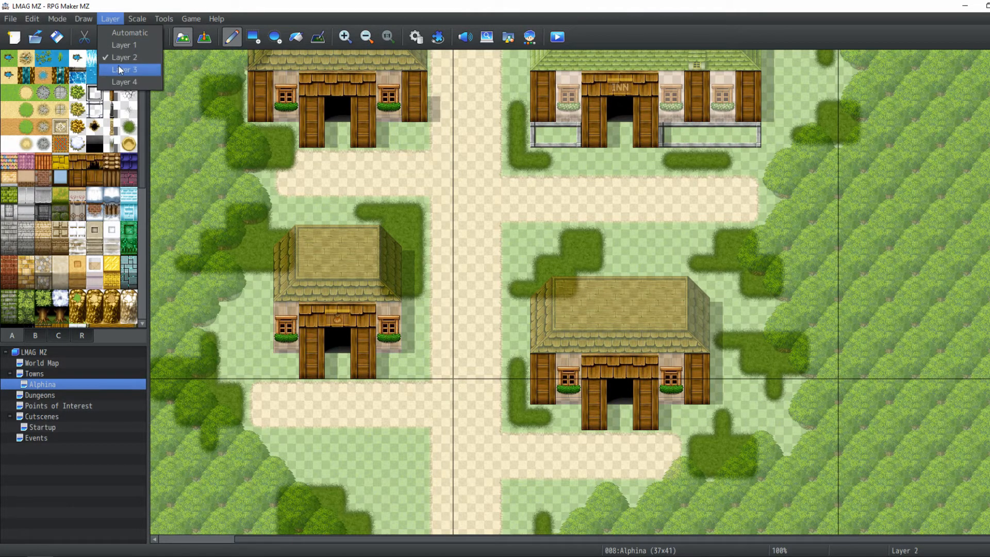
left_click(123, 70)
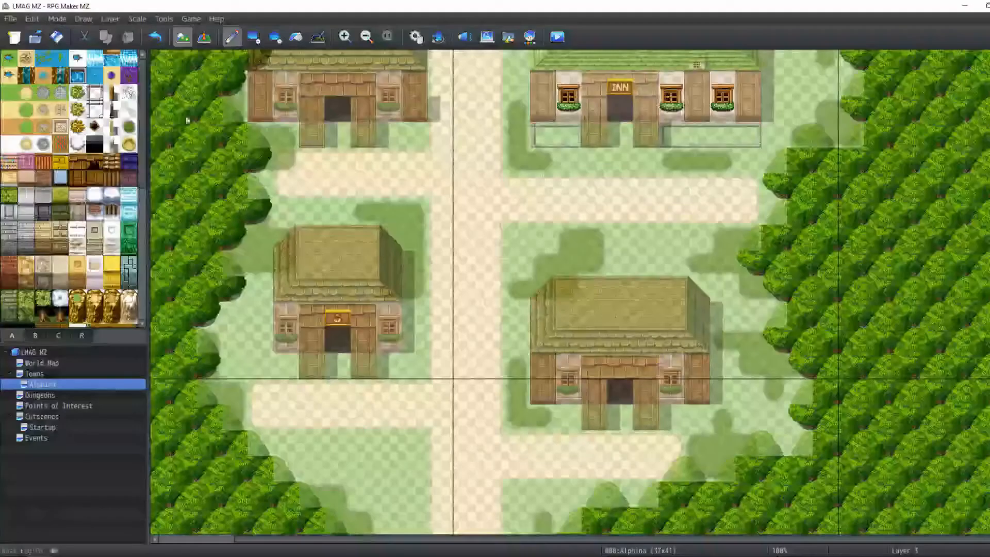
left_click(80, 95)
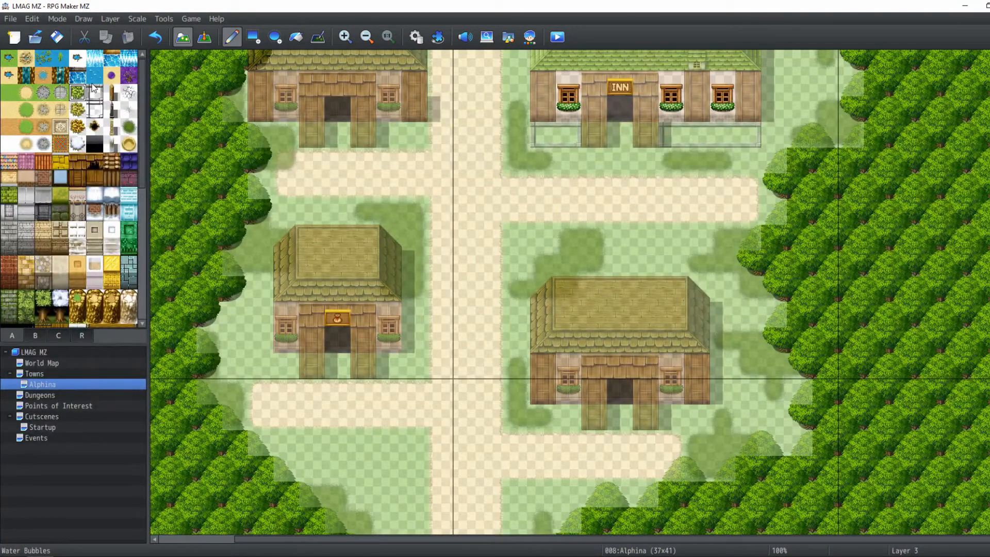
left_click_drag(541, 135, 567, 135)
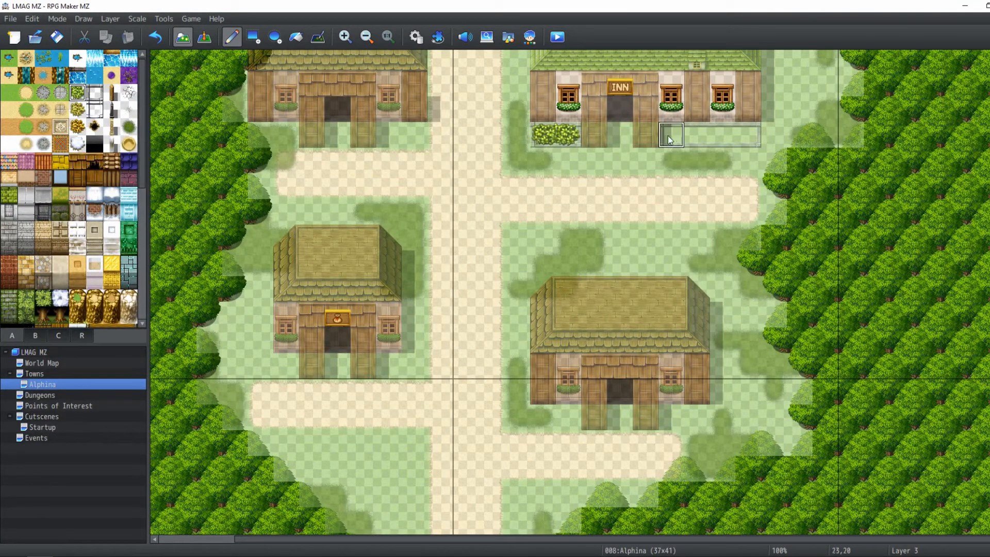
left_click_drag(669, 139, 741, 137)
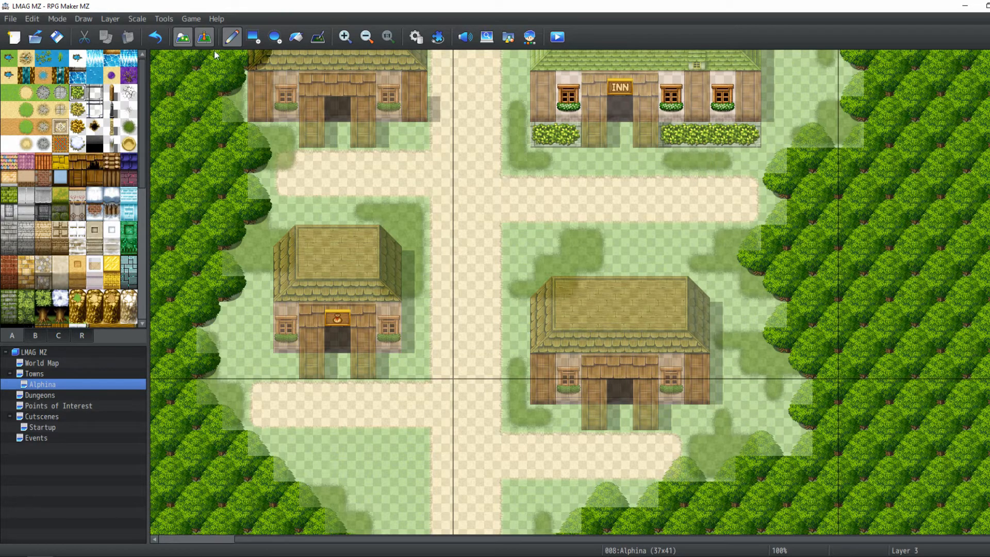
Preview the inn's planters with all layers shown
left_click(205, 37)
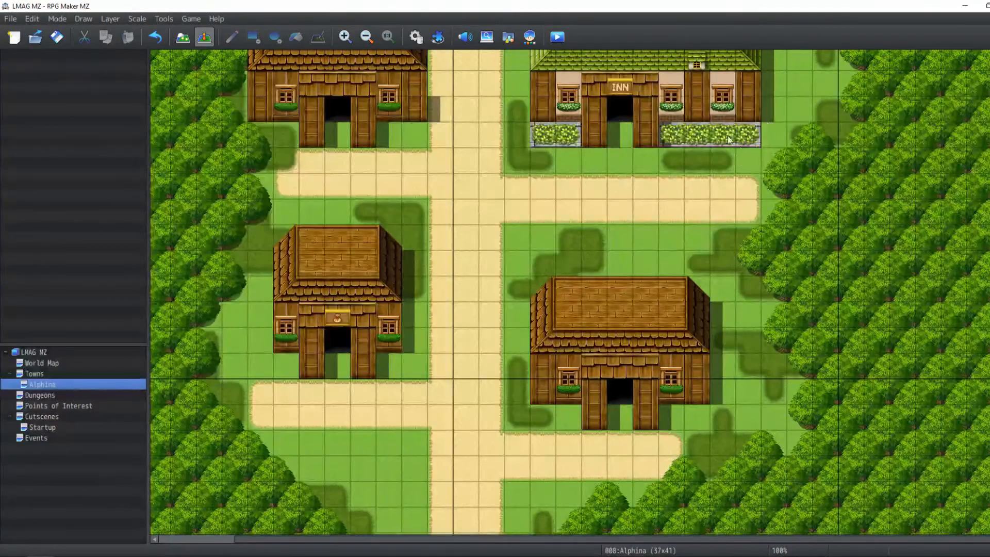
scroll(699, 195, "up", 8)
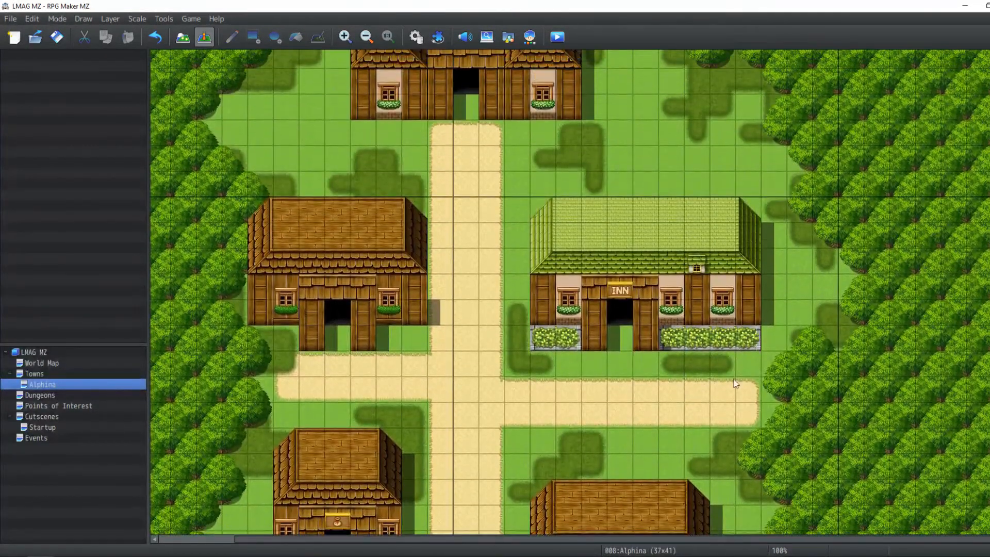
scroll(611, 289, "down", 1)
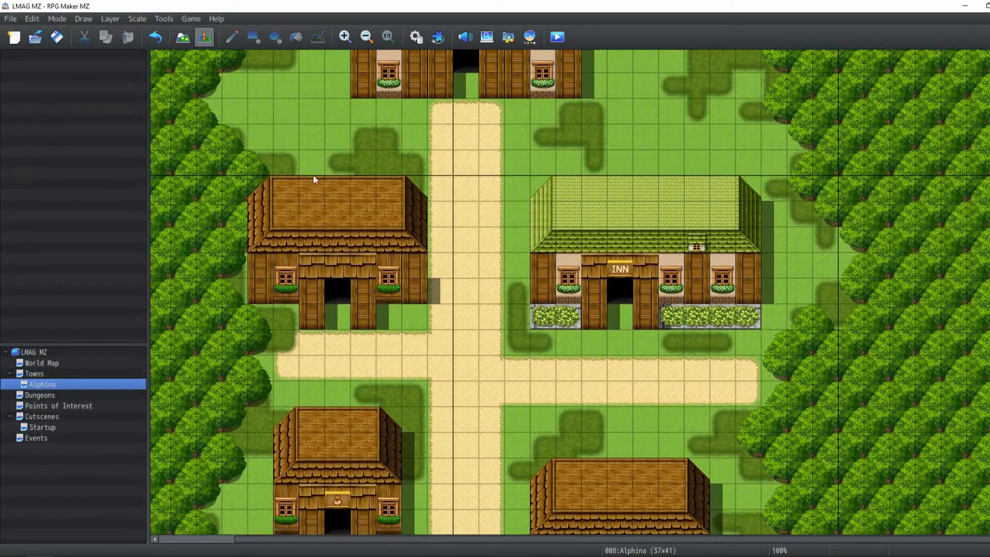
Switch to Layer 2 and place small grass tufts from tileset B beside the west house and near the hall
left_click(181, 41)
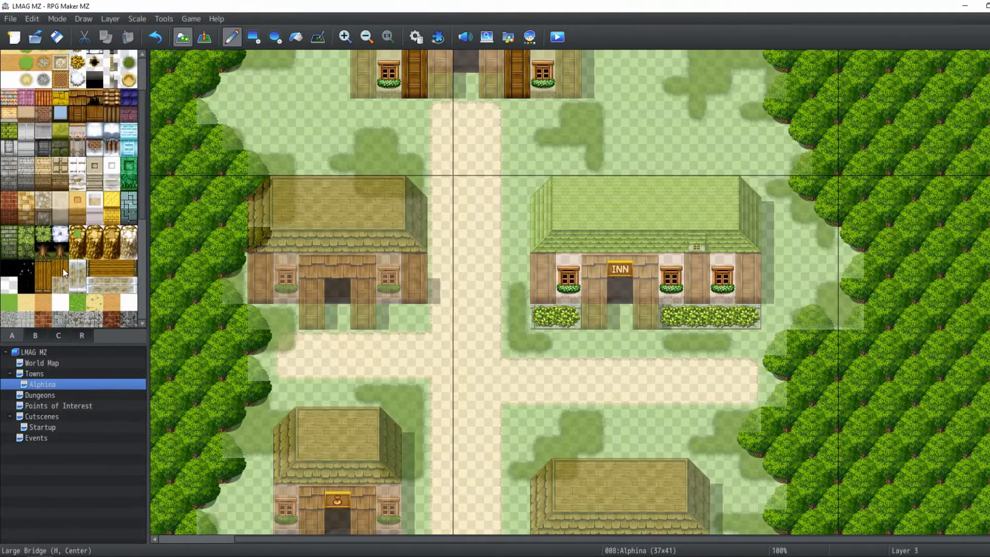
scroll(47, 305, "down", 3)
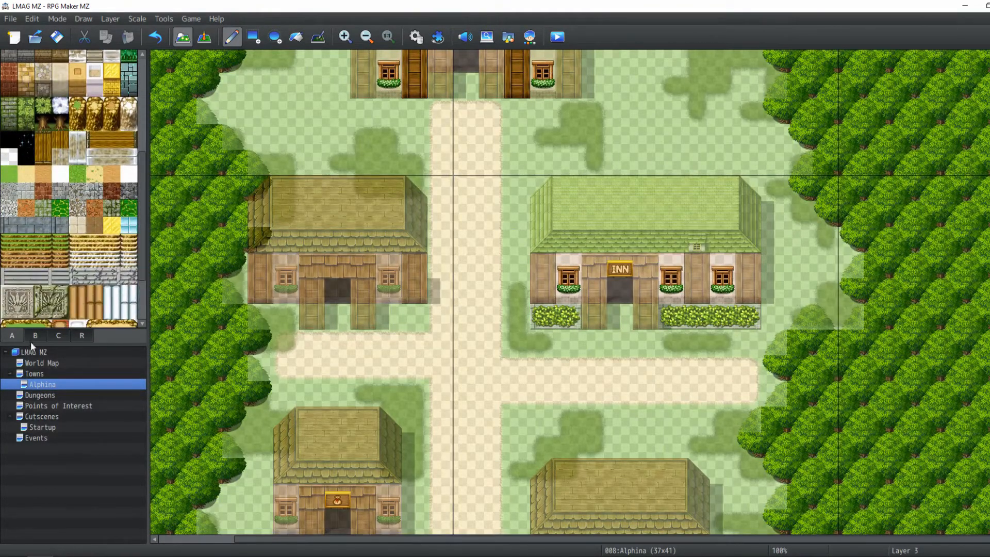
left_click(35, 336)
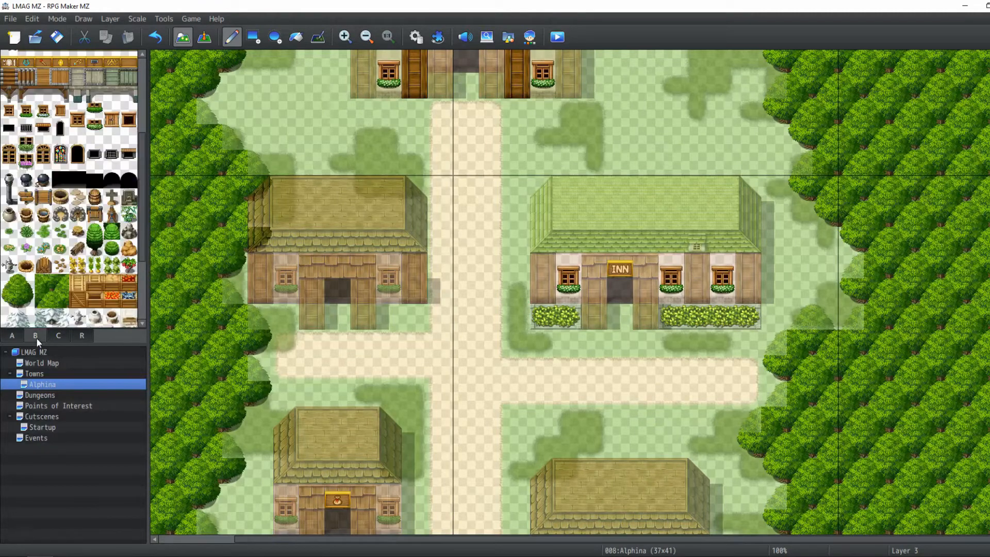
left_click(105, 19)
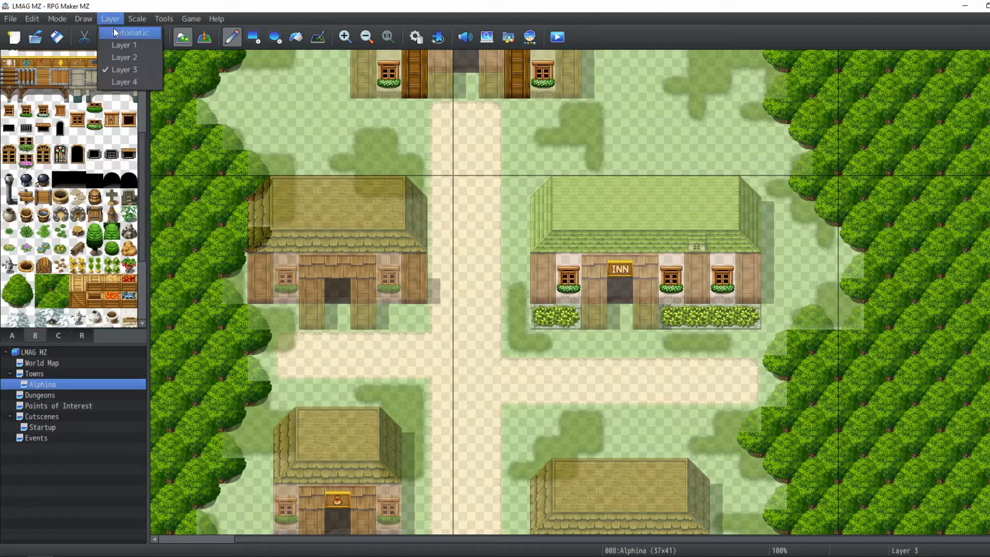
left_click(116, 57)
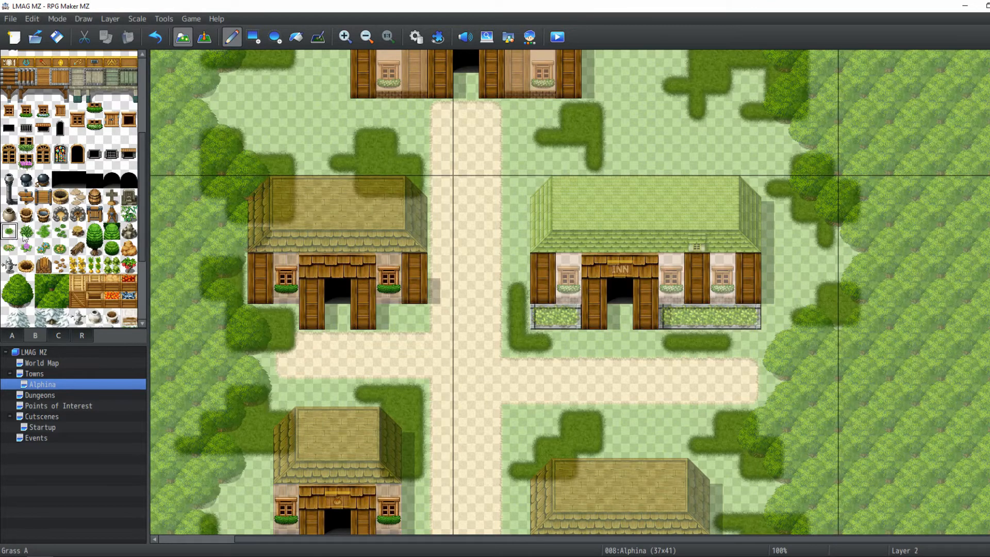
scroll(335, 229, "up", 5)
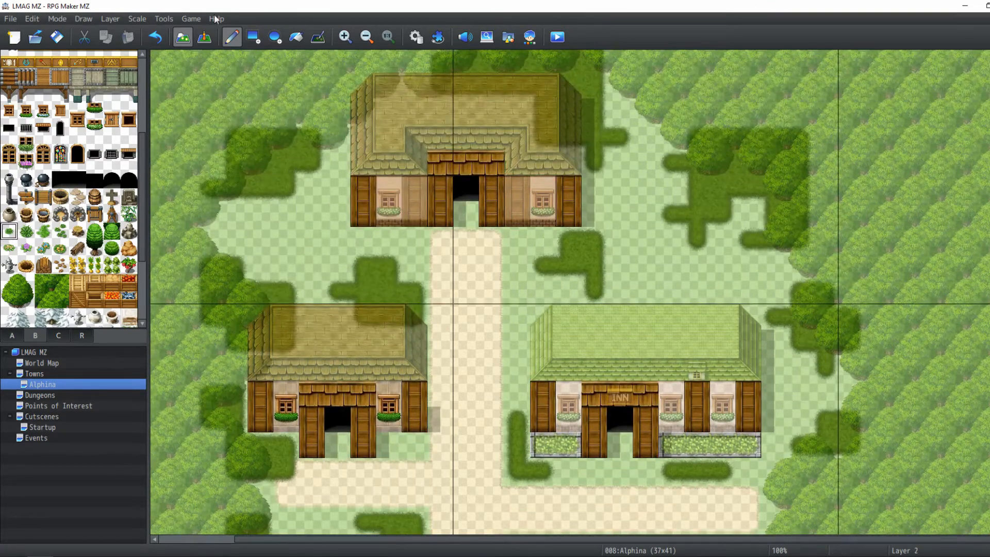
left_click(286, 240)
left_click(645, 188)
Scatter more grass tufts near the inn's roof and west of the inn
scroll(735, 274, "down", 2)
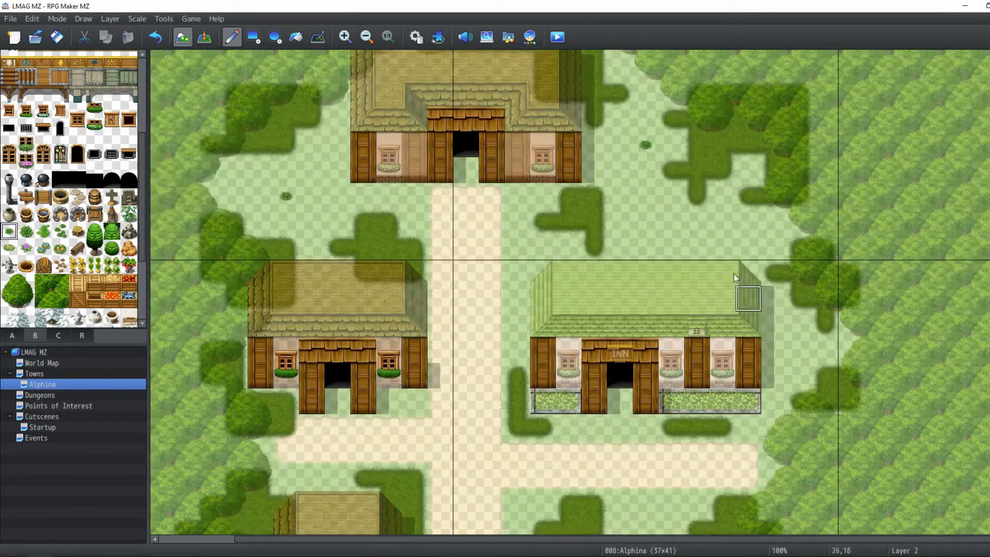
left_click(747, 256)
left_click_drag(701, 354, 742, 271)
left_click(552, 247)
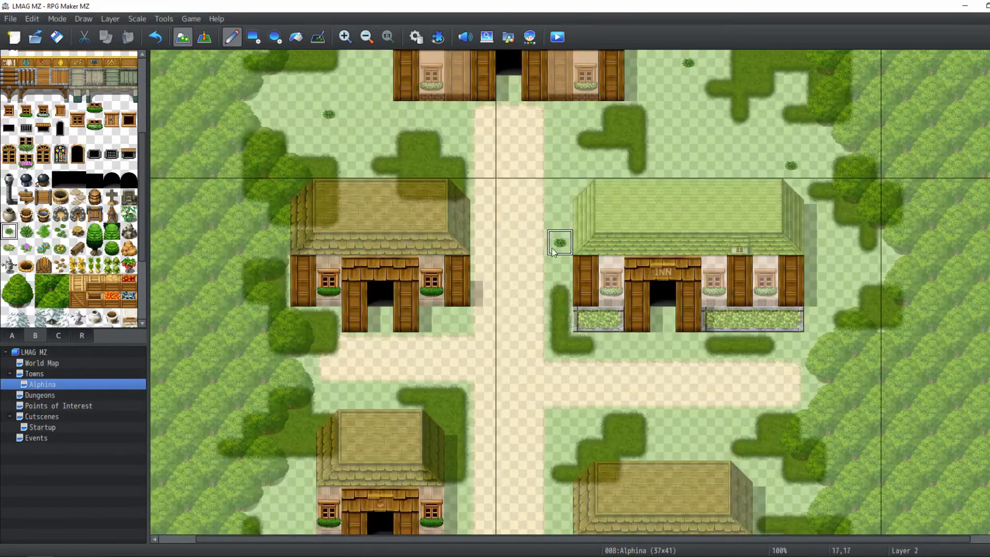
Place small grass tufts beside the west house and near the two southern houses
left_click_drag(534, 498, 534, 391)
left_click(453, 415)
left_click_drag(452, 418, 411, 292)
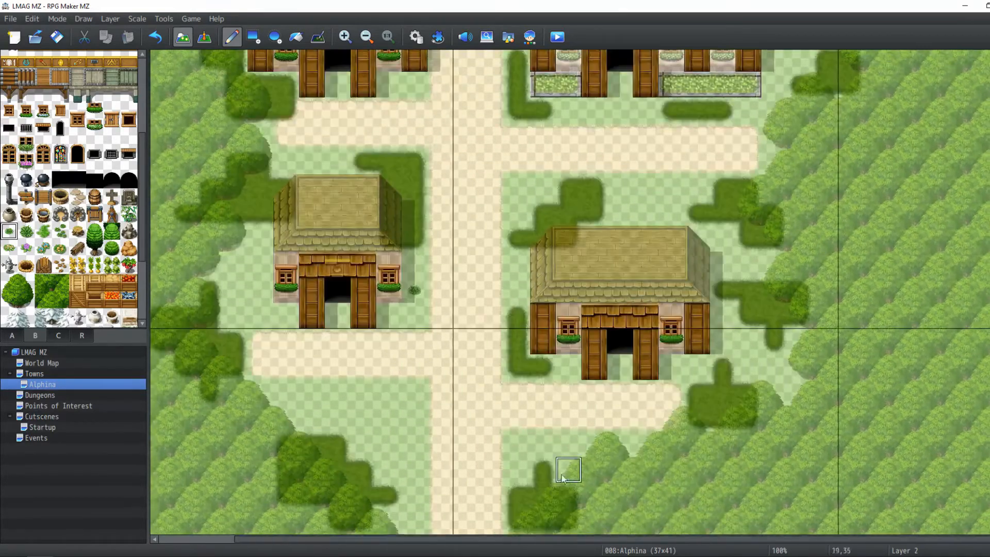
left_click(567, 448)
left_click(320, 399)
scroll(561, 312, "up", 3)
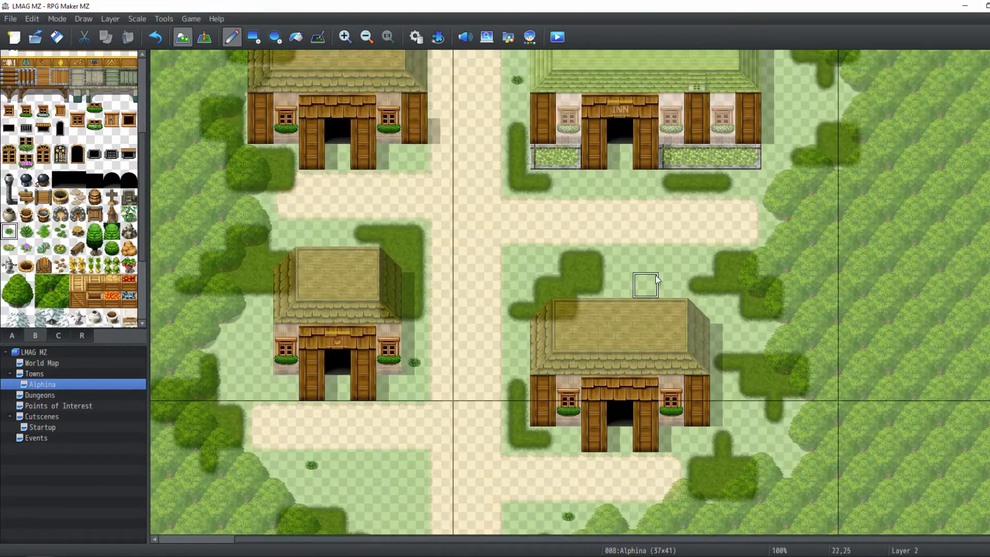
Pick a larger grass clump and place it beside the lower-west house
left_click(26, 232)
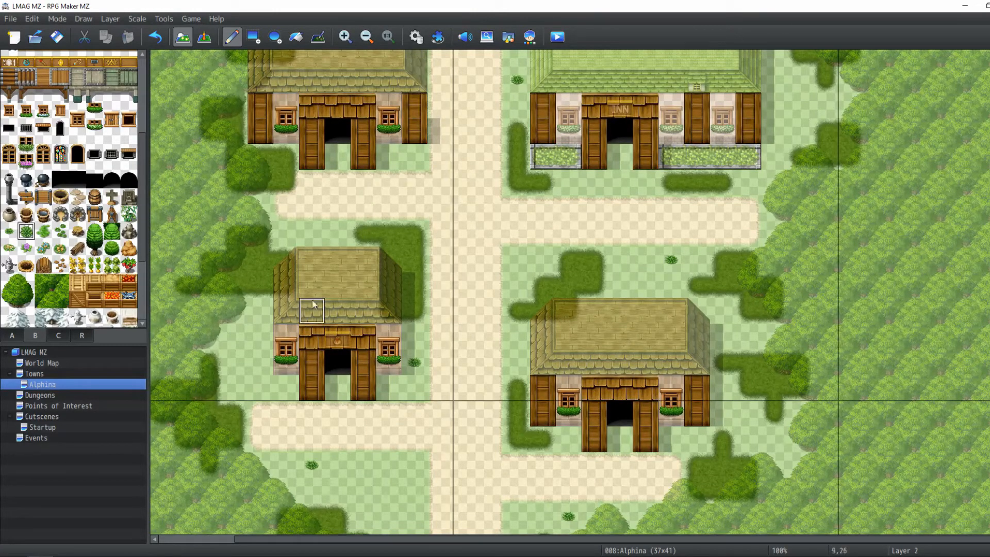
left_click_drag(263, 267, 281, 293)
left_click(263, 381)
left_click_drag(267, 382, 250, 418)
scroll(740, 212, "up", 2)
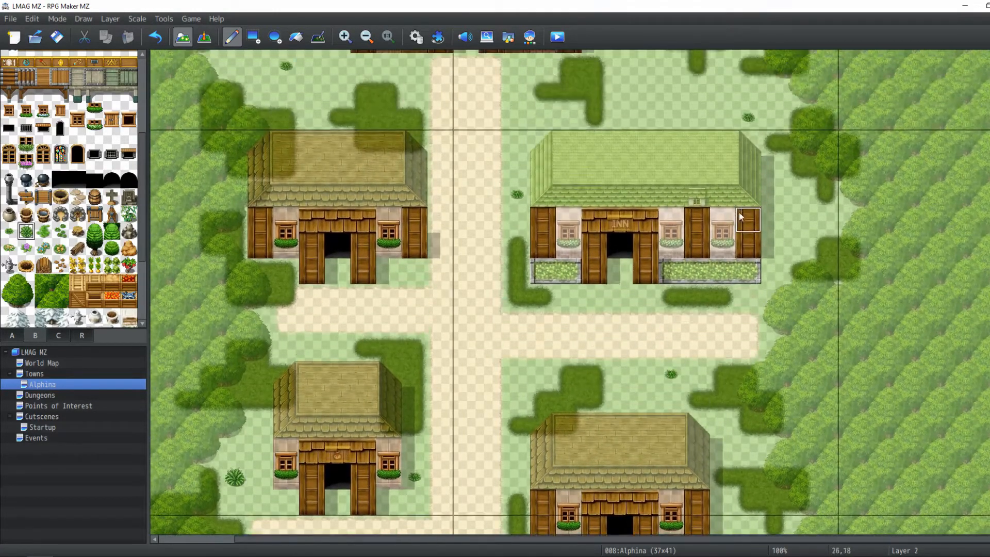
Place larger grass clumps east of the inn and in front of the hall
left_click(783, 205)
middle_click_drag(740, 178, 822, 282)
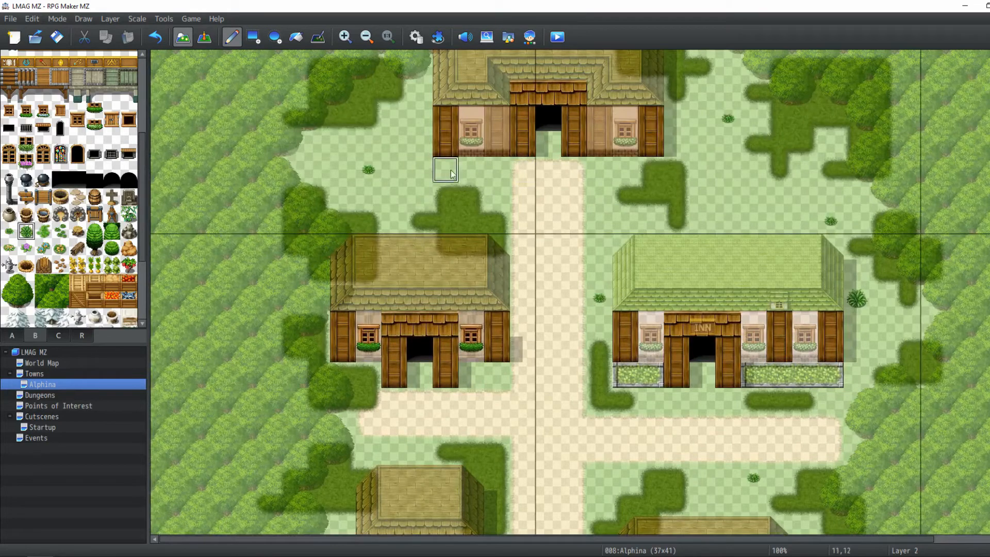
left_click(472, 170)
scroll(464, 165, "up", 2)
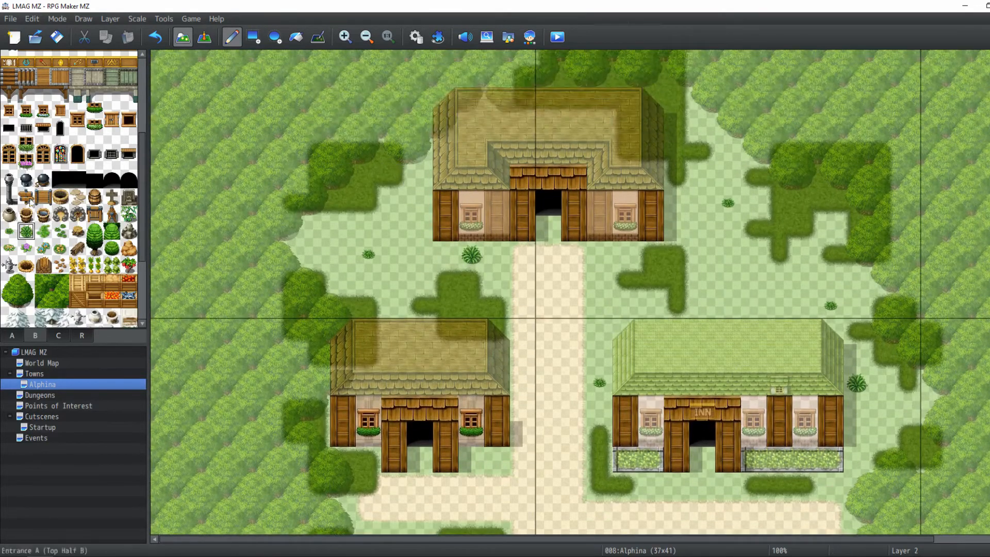
Pick a leafy grass tile and place it west of the hall, undoing one misplaced tuft
left_click(44, 231)
left_click(414, 200)
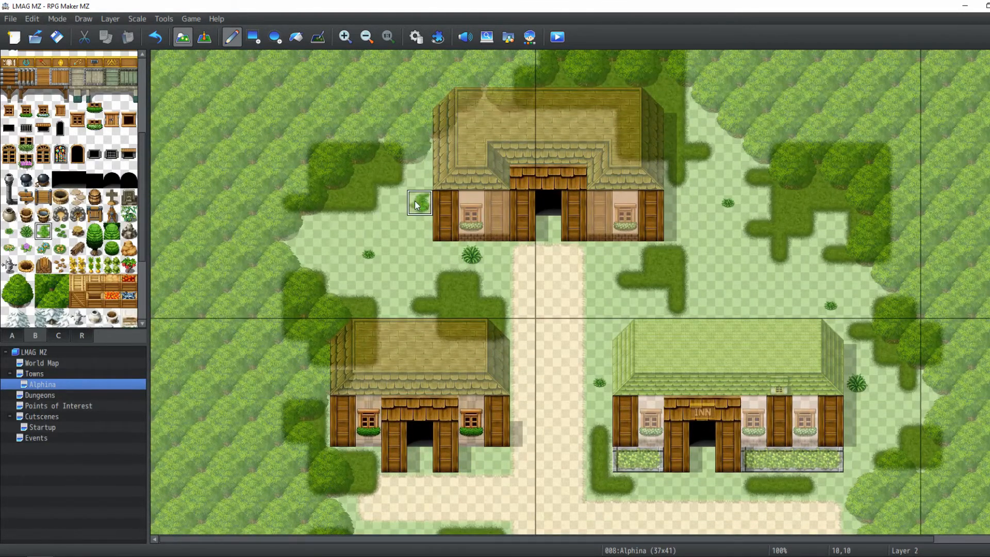
scroll(414, 200, "down", 4)
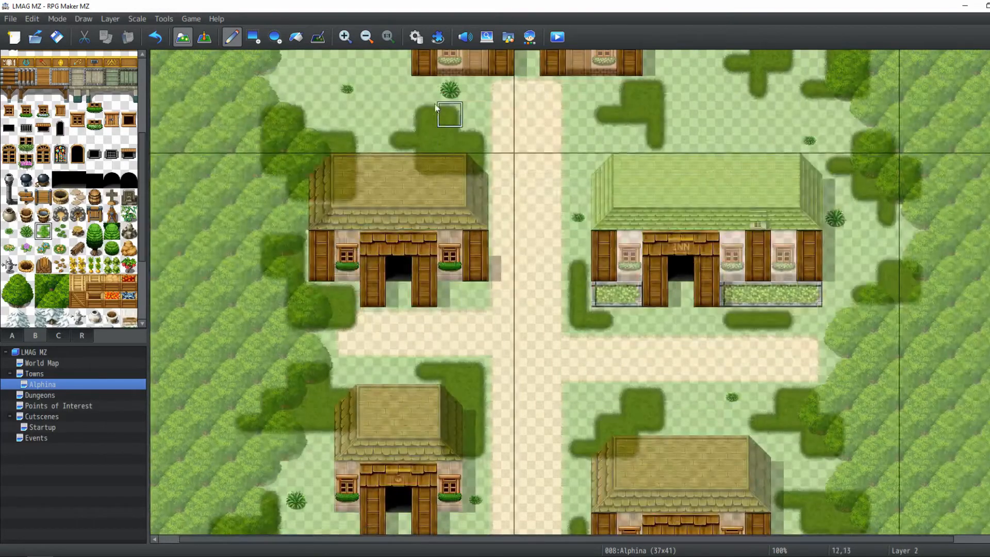
left_click(424, 89)
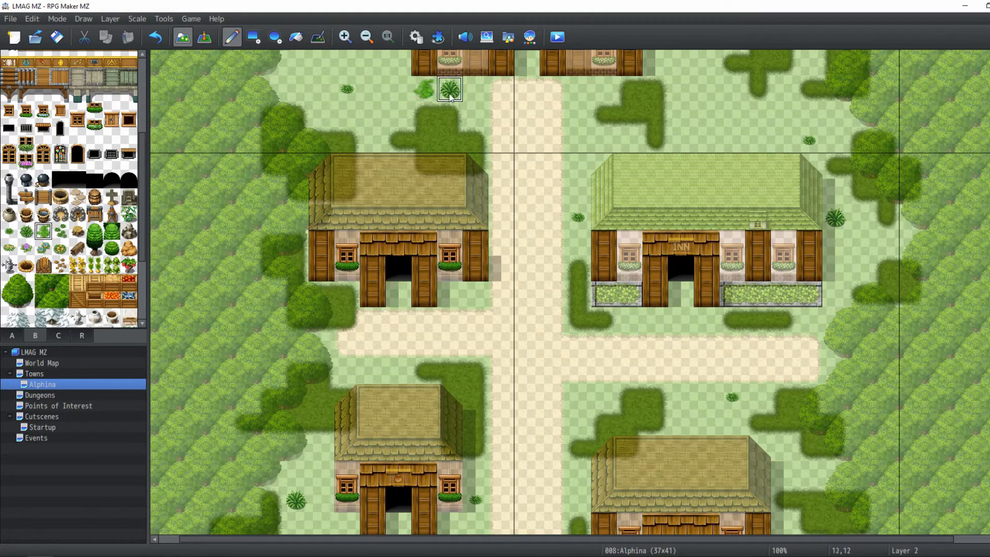
key("ctrl+z")
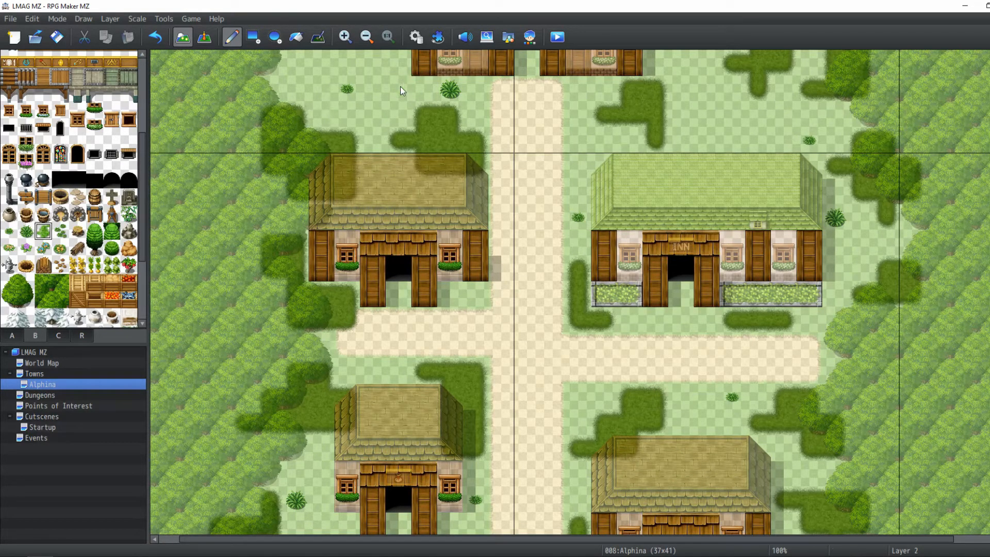
left_click(393, 118)
scroll(396, 120, "up", 3)
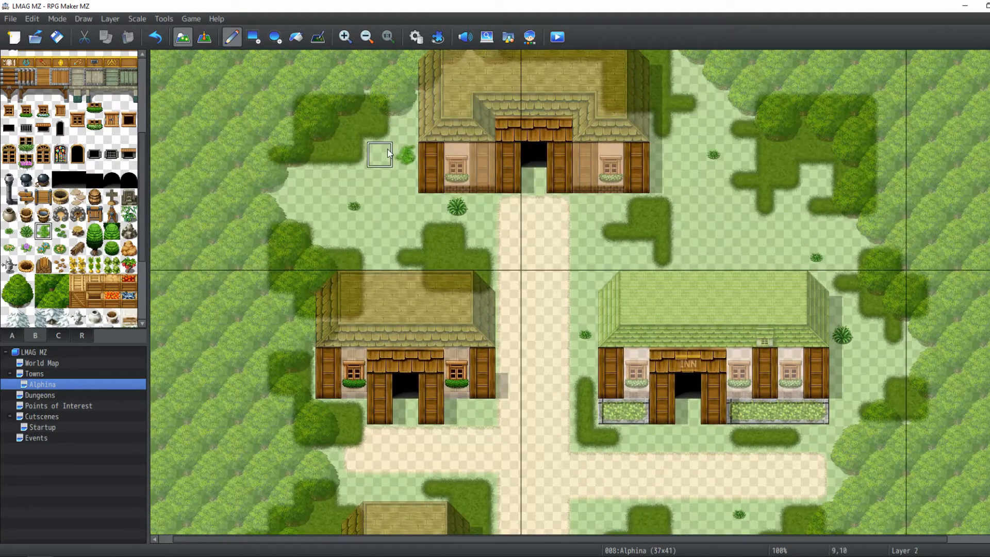
left_click(383, 154)
right_click(385, 182)
left_click(400, 154)
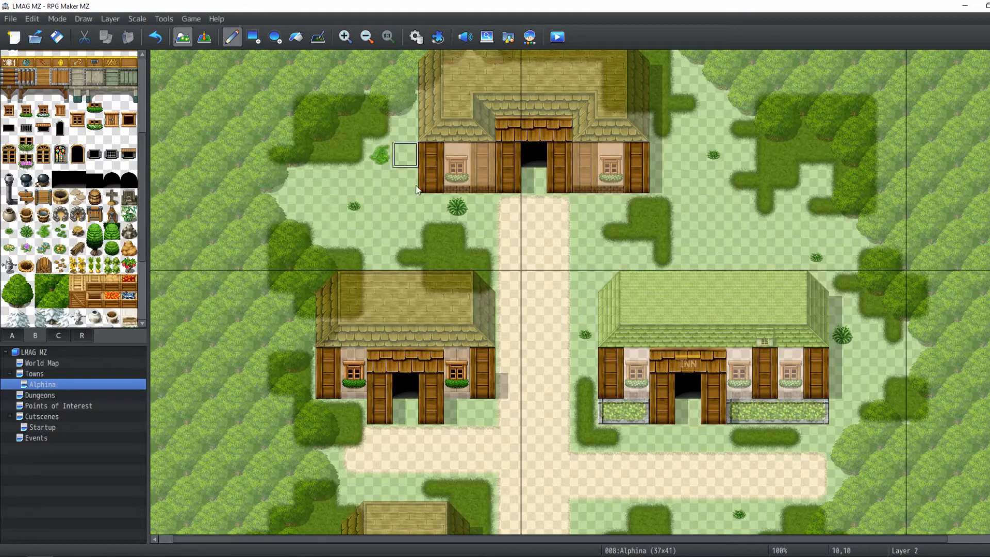
Scatter leafy grass tufts around the inn, the south-east house and the southern paths
middle_click_drag(508, 256, 473, 241)
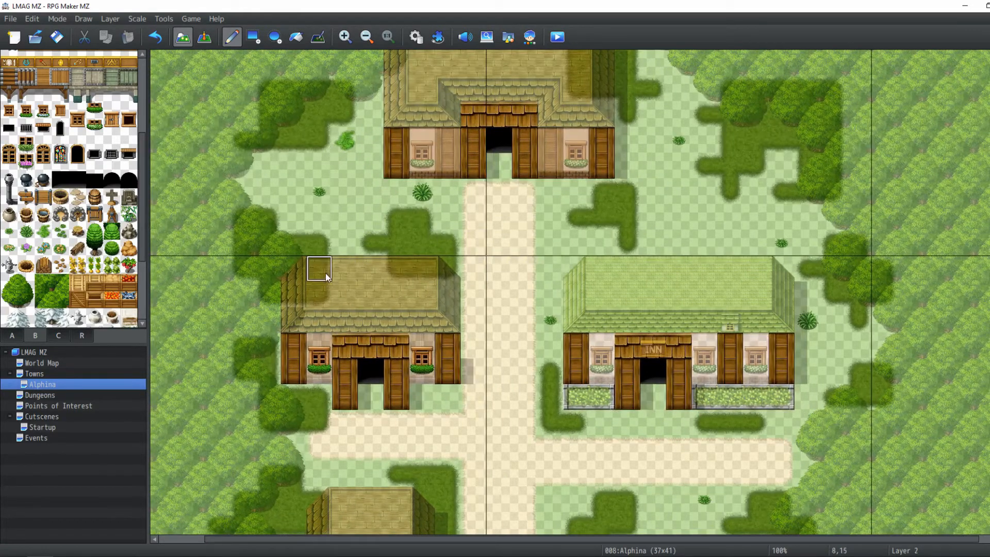
left_click(569, 273)
middle_click_drag(768, 292, 736, 298)
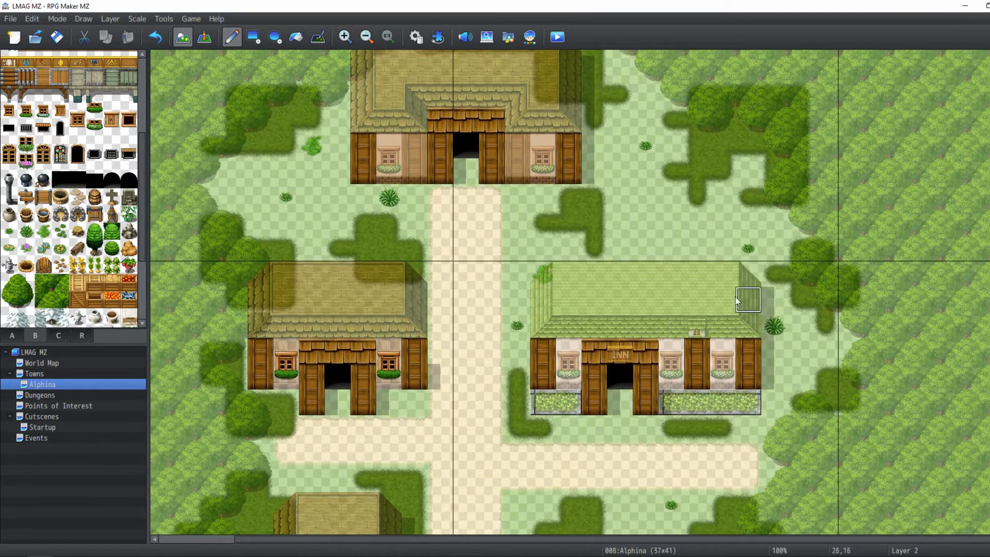
left_click(682, 228)
mouse_move(660, 249)
middle_mouse_down()
mouse_move(677, 323)
mouse_move(636, 202)
mouse_move(634, 102)
middle_mouse_up()
left_click(636, 149)
left_click(643, 281)
middle_click_drag(693, 468, 691, 302)
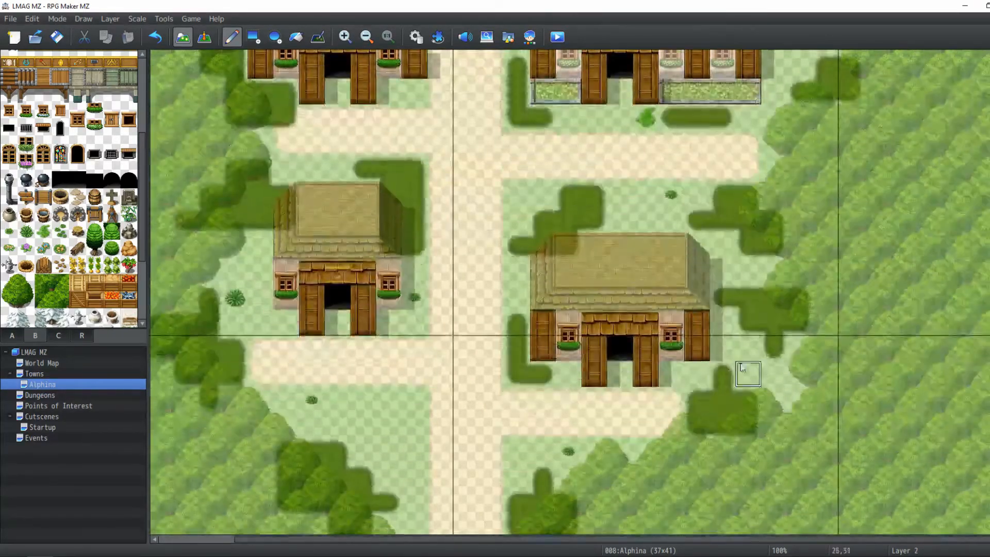
left_click(748, 349)
middle_click_drag(747, 349, 830, 333)
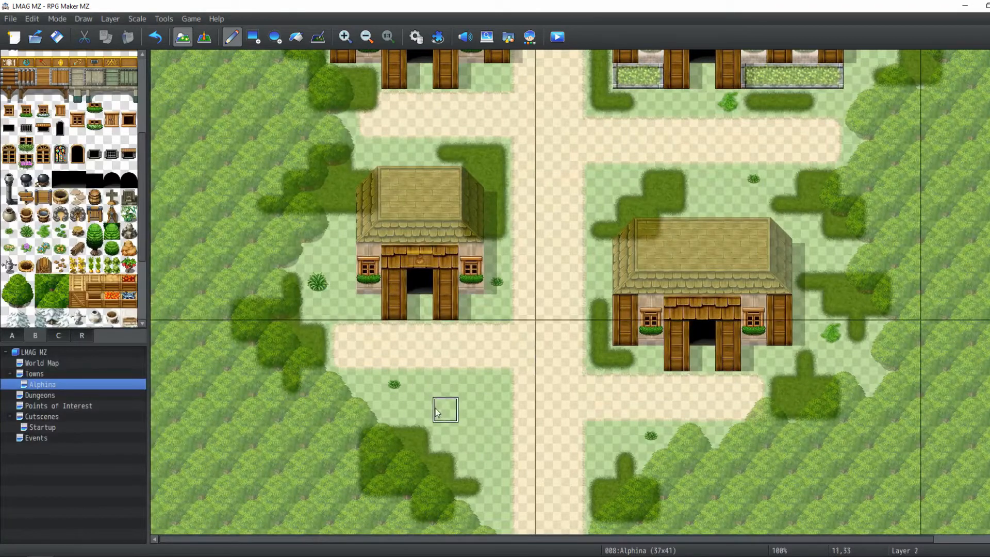
middle_click_drag(454, 411, 421, 365)
left_click(571, 416)
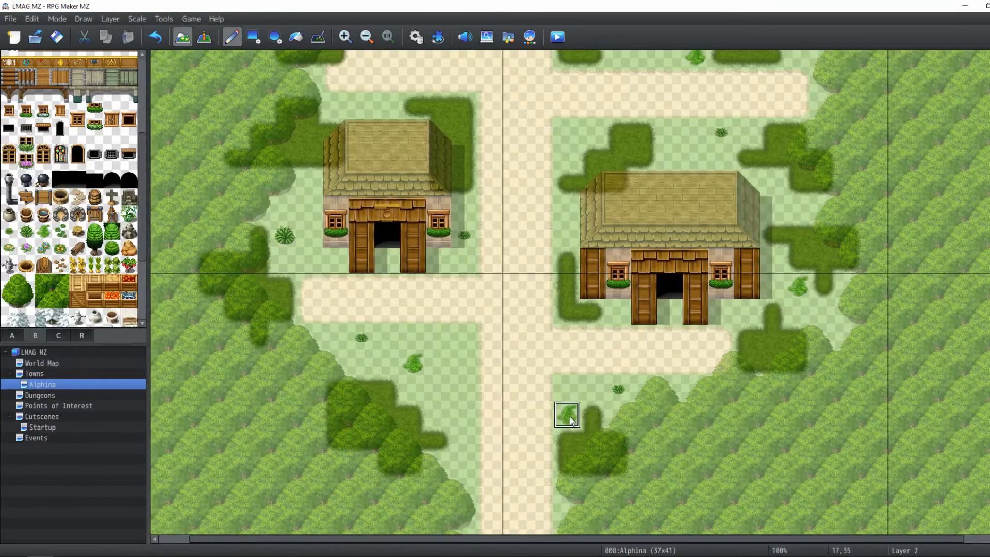
middle_click_drag(570, 437, 559, 413)
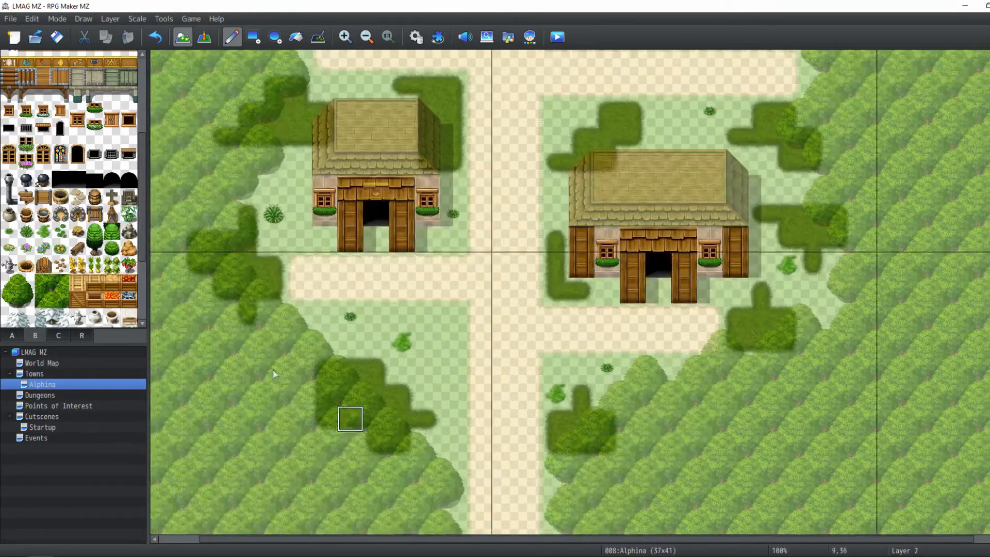
Pick the Grass D tile and scatter small grass patches around the hall, inn and west houses
left_click(62, 235)
middle_click_drag(523, 250, 567, 407)
left_click(395, 243)
mouse_move(805, 265)
middle_mouse_down()
mouse_move(671, 337)
mouse_move(675, 294)
middle_mouse_up()
left_click(795, 224)
mouse_move(795, 222)
middle_mouse_down()
mouse_move(741, 88)
mouse_move(730, 88)
middle_mouse_up()
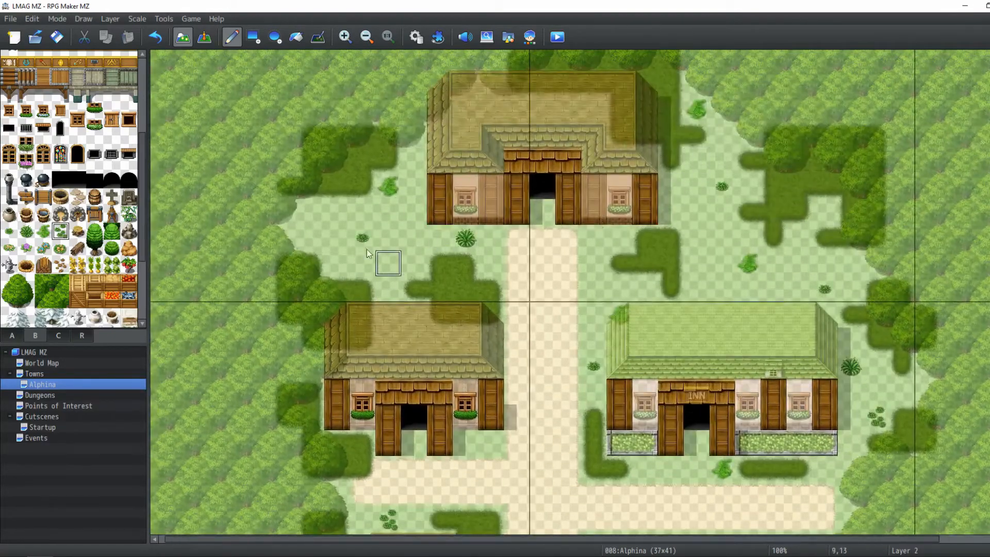
left_click(304, 239)
middle_click_drag(413, 263, 337, 330)
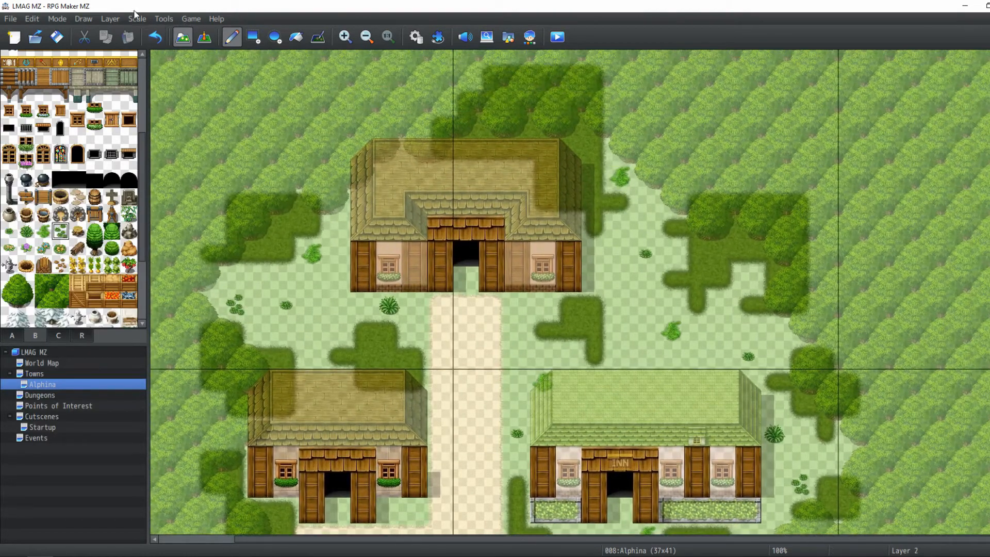
Switch to Layer 3 and place a grass tuft east of the hall
left_click(113, 21)
left_click(130, 69)
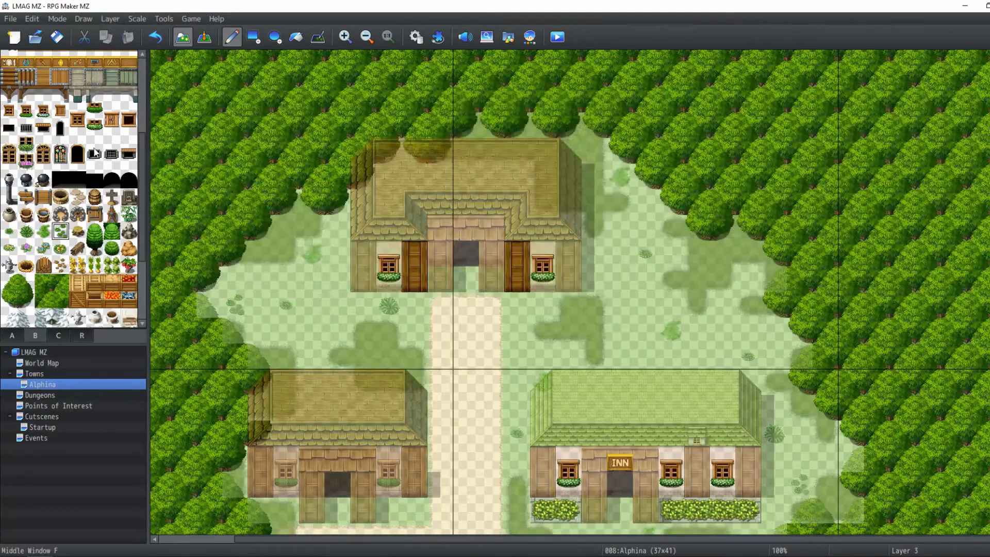
left_click(43, 231)
scroll(542, 278, "down", 3)
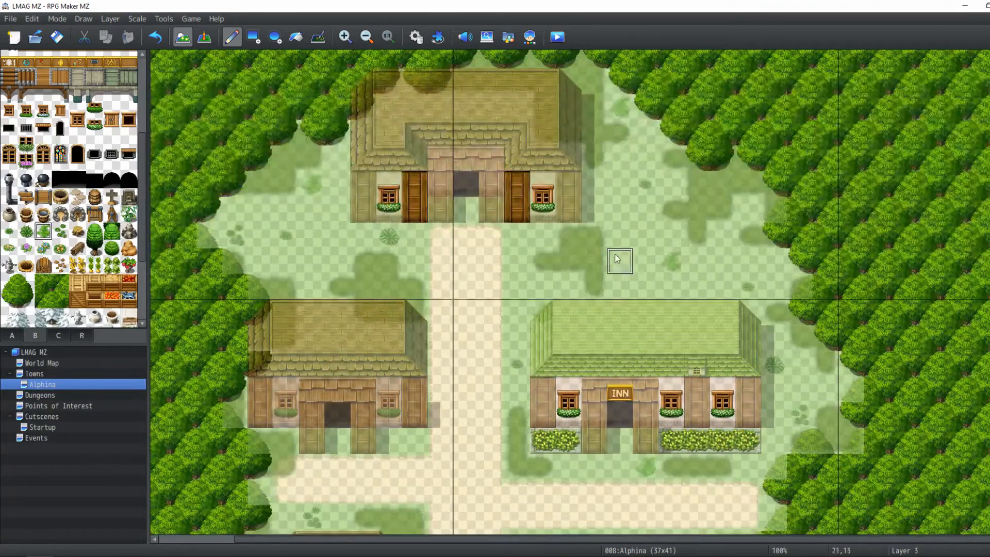
left_click(566, 258)
scroll(567, 258, "down", 10)
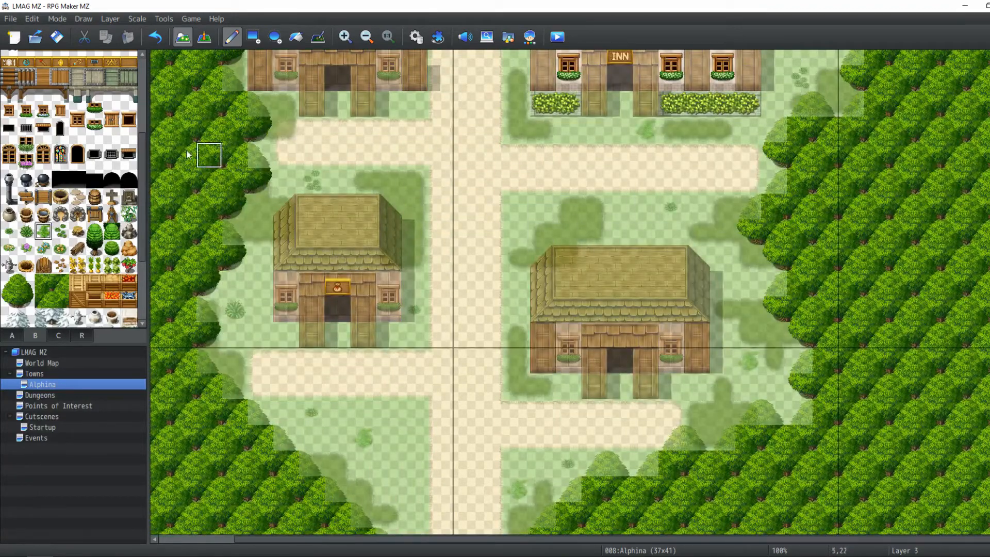
Place grass tufts on Layer 3 beside the west house and north of the inn
left_click(25, 231)
left_click(388, 180)
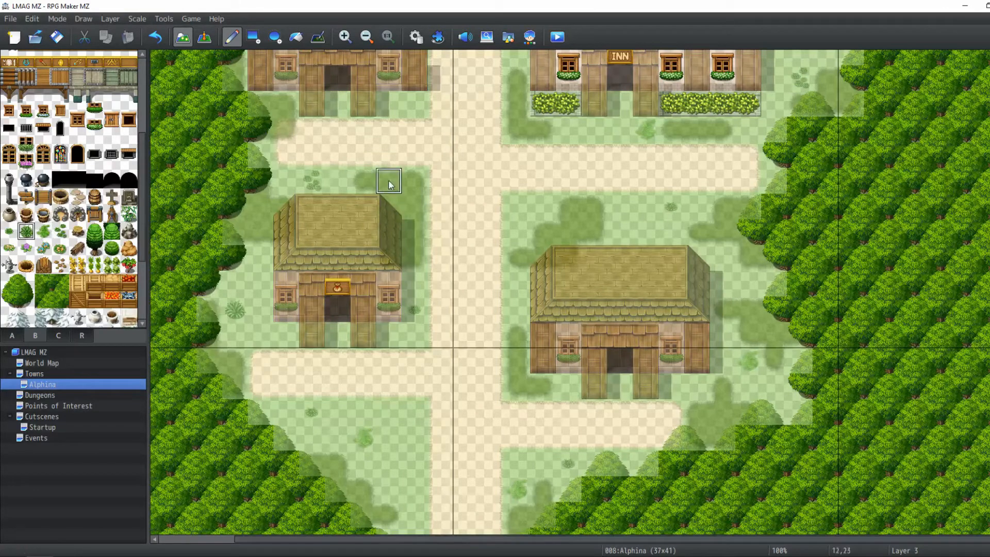
middle_click(490, 252)
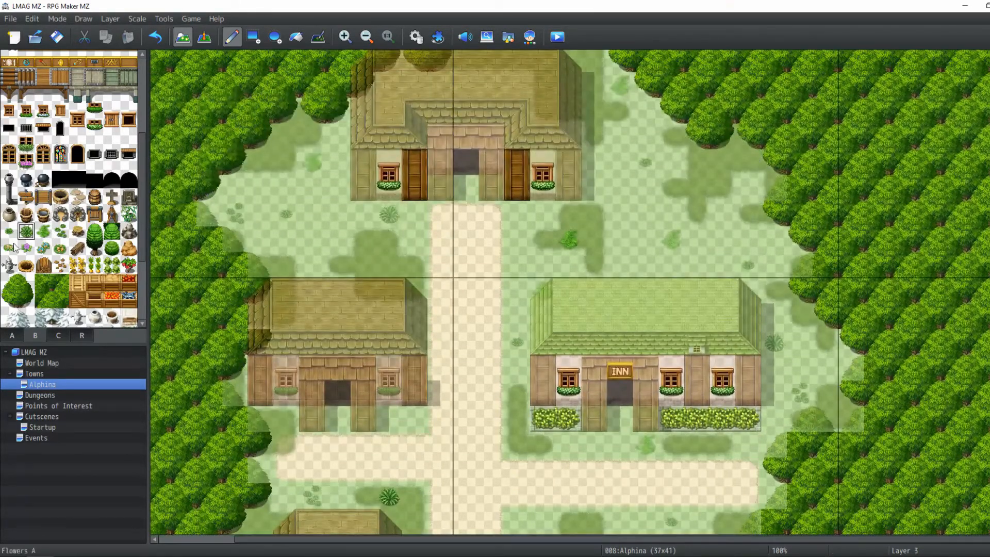
left_click(9, 232)
left_click(698, 163)
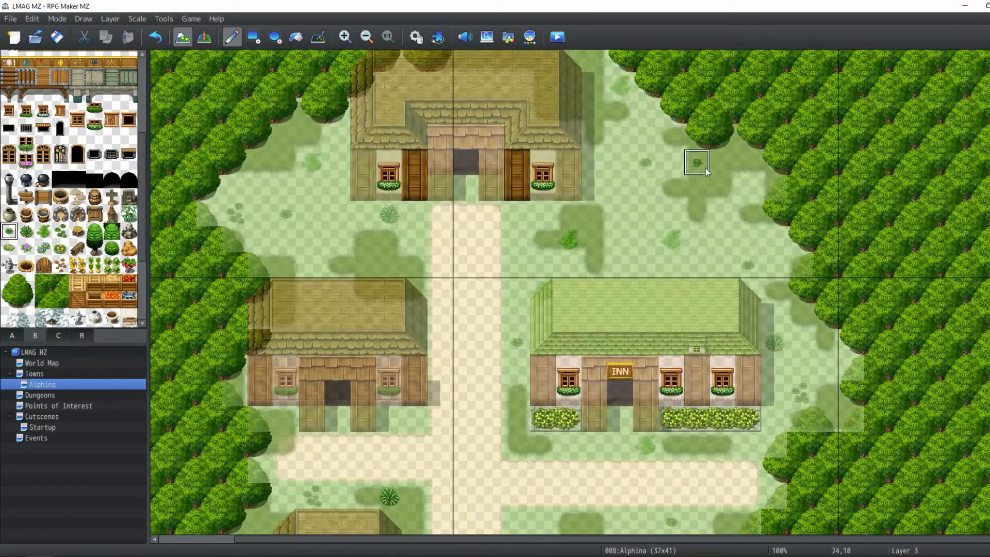
middle_click(630, 202)
middle_click(415, 230)
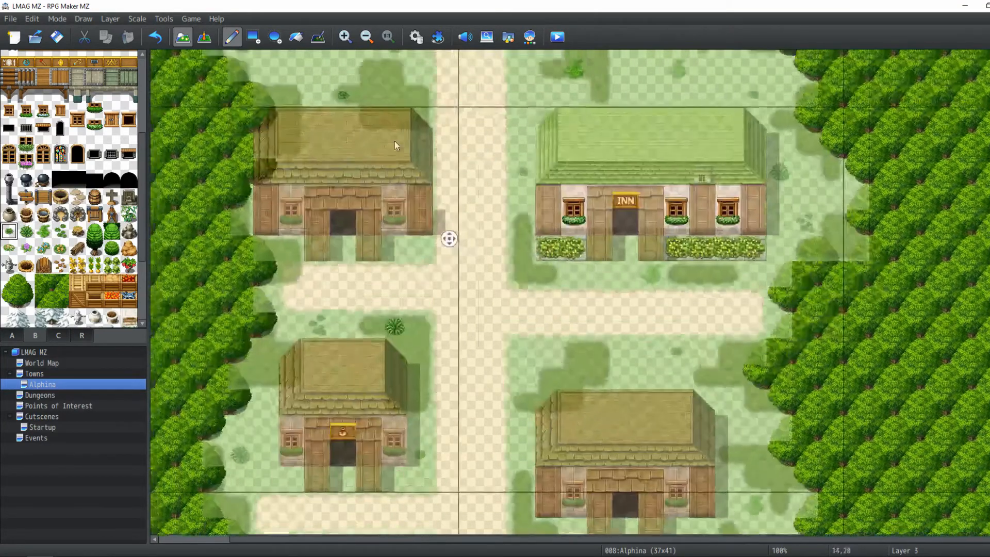
Place grass tufts and a grass clump west of the hall on Layer 3
left_click(392, 178)
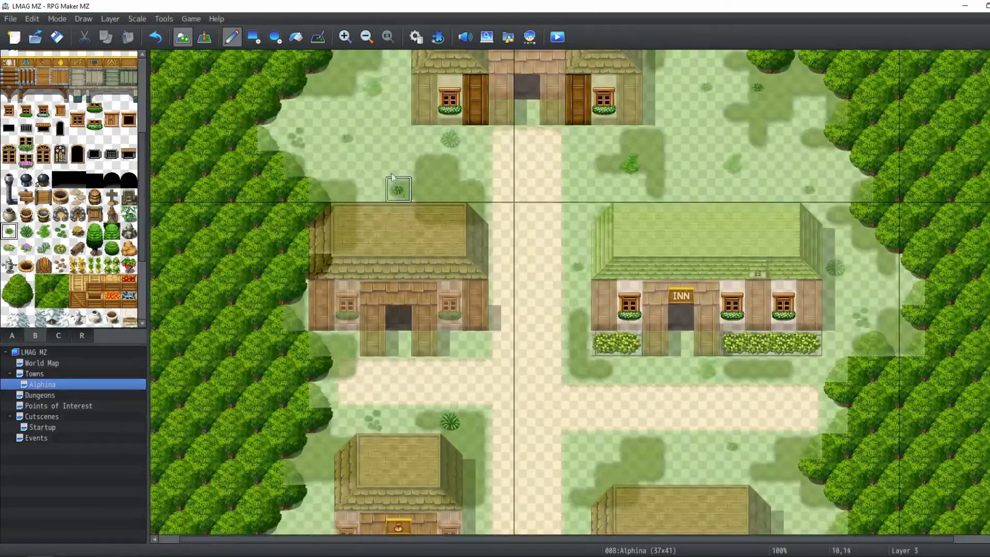
left_click(428, 185)
right_click(418, 171)
left_click(397, 182)
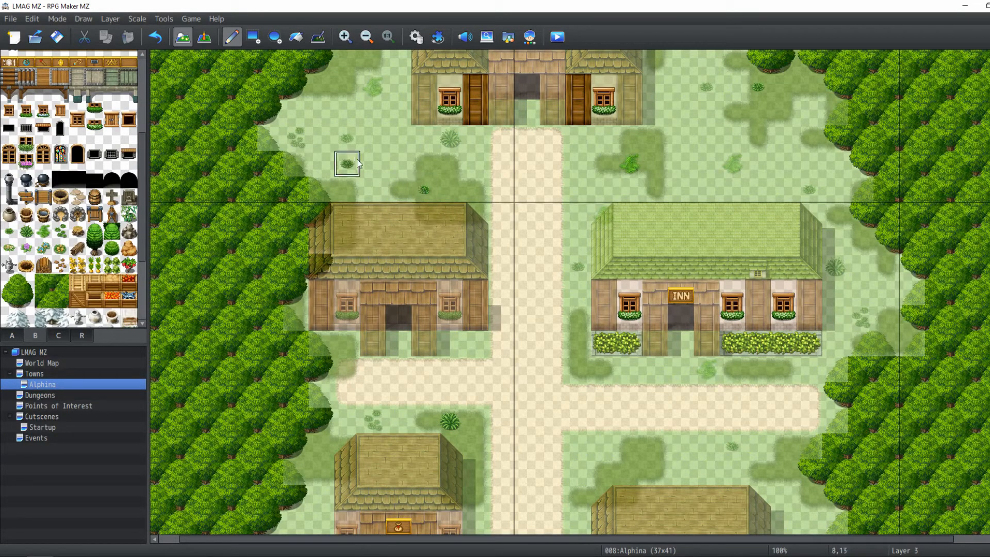
left_click(356, 162)
left_click(425, 188)
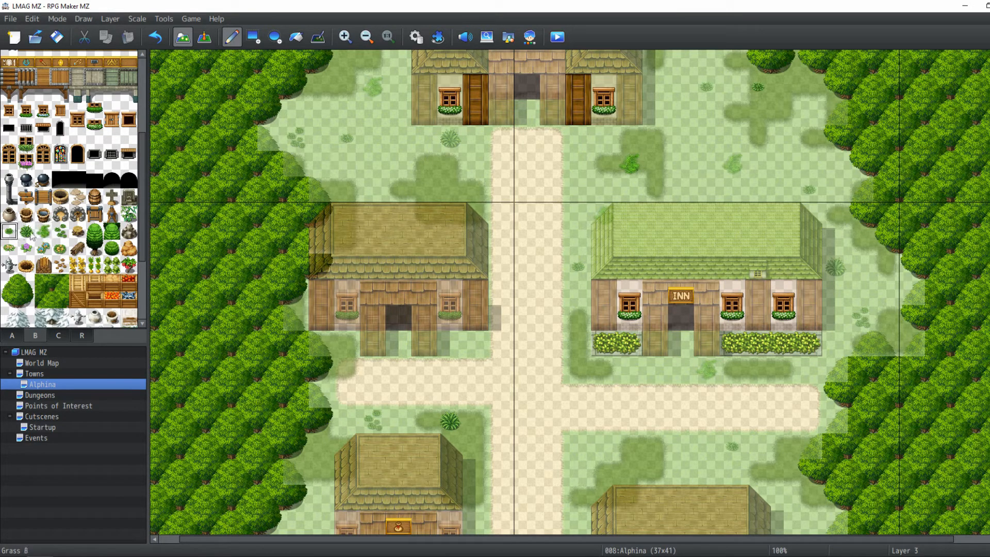
left_click(60, 231)
left_click(424, 189)
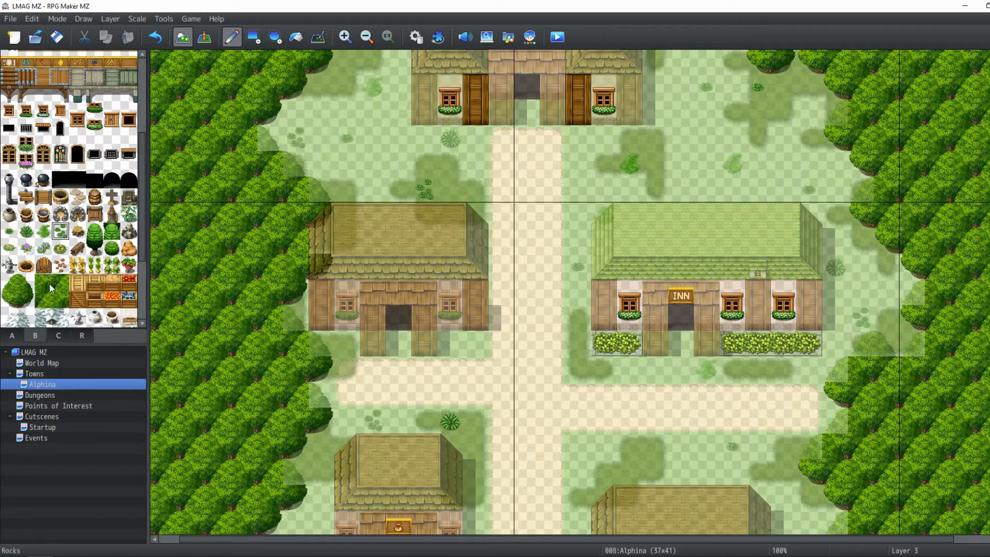
Pick a grass tuft tile and place it beside the southeast house on Layer 3
left_click(9, 230)
scroll(324, 245, "down", 4)
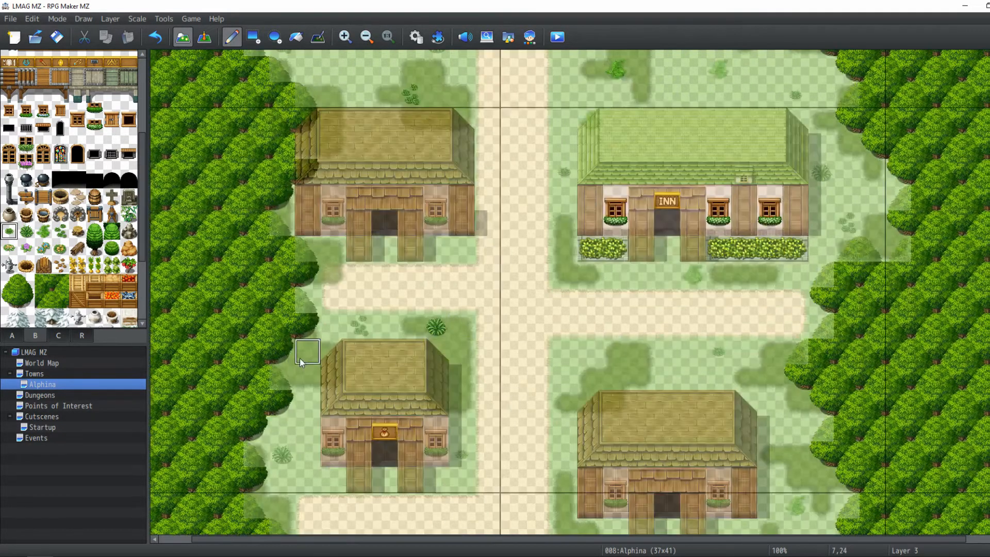
scroll(309, 369, "down", 3)
scroll(387, 356, "right", 2)
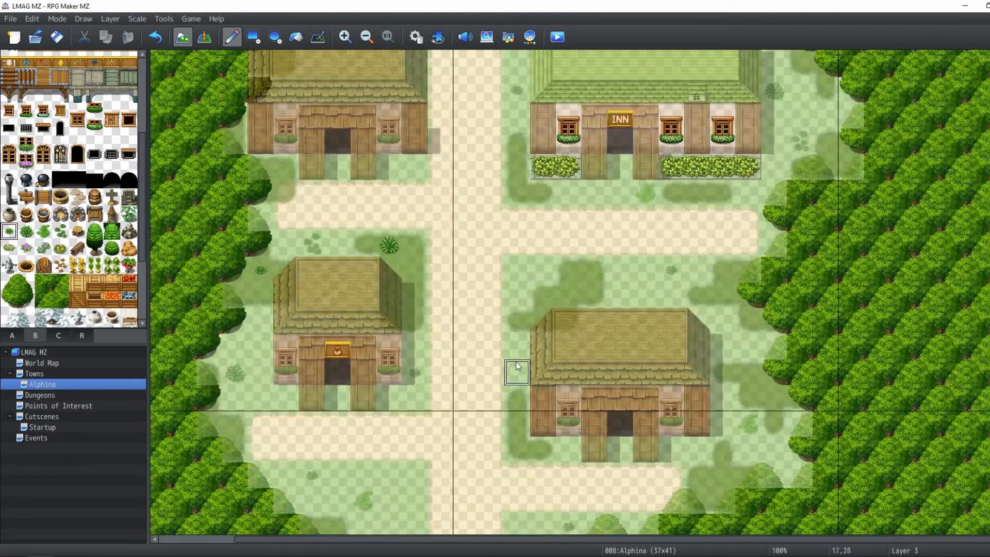
scroll(593, 397, "down", 3)
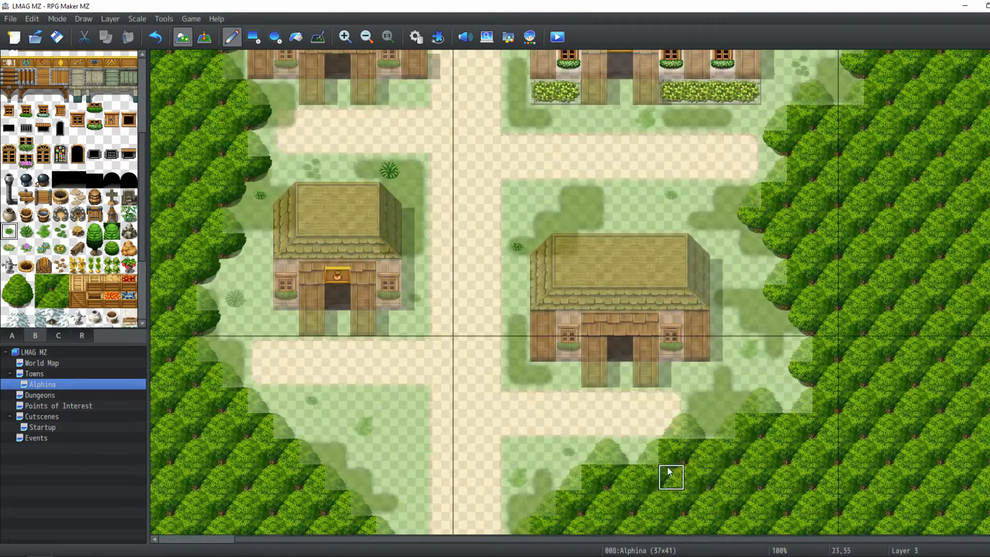
left_click(727, 410)
Pick small plant tiles and place them west and north of the southeast house on Layer 3
left_click(26, 231)
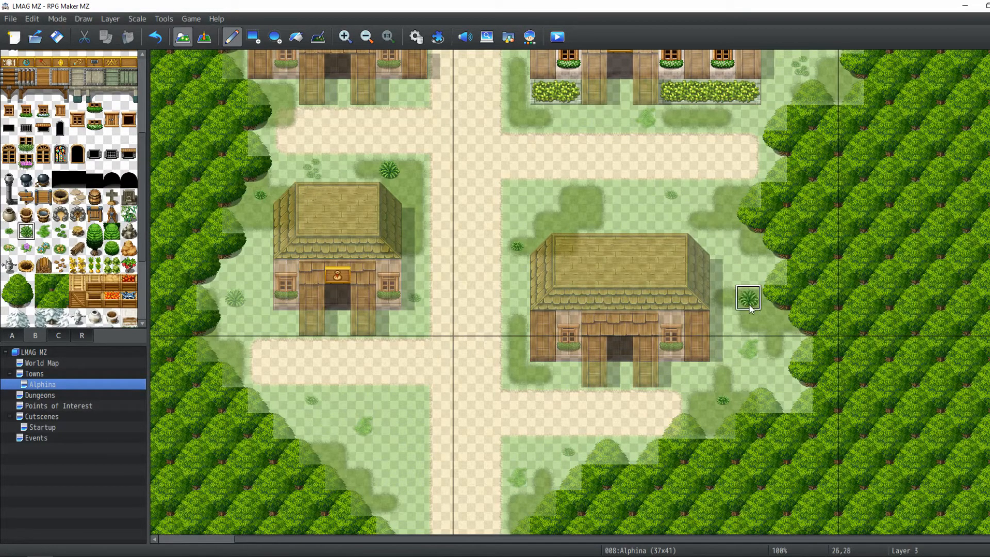
left_click(43, 231)
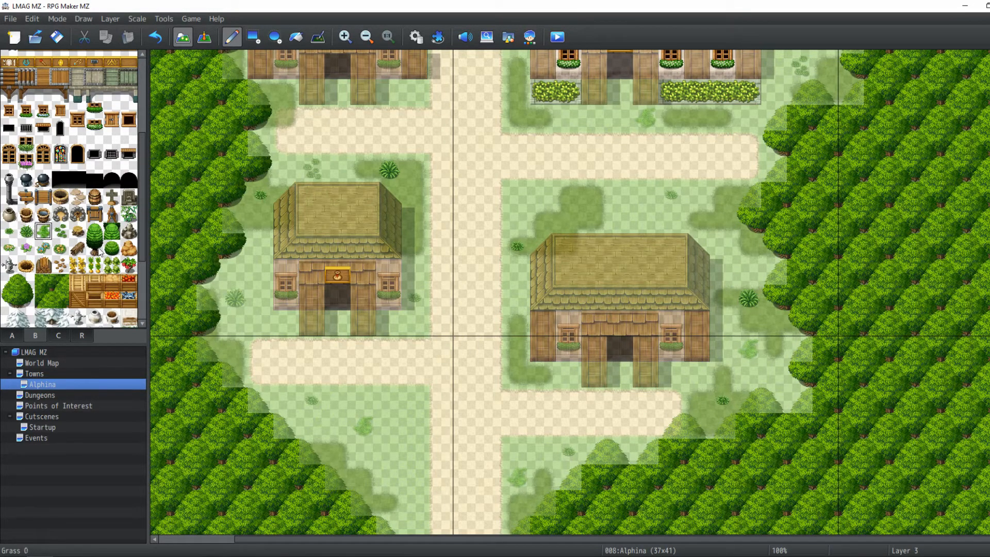
left_click(510, 346)
scroll(681, 256, "up", 1)
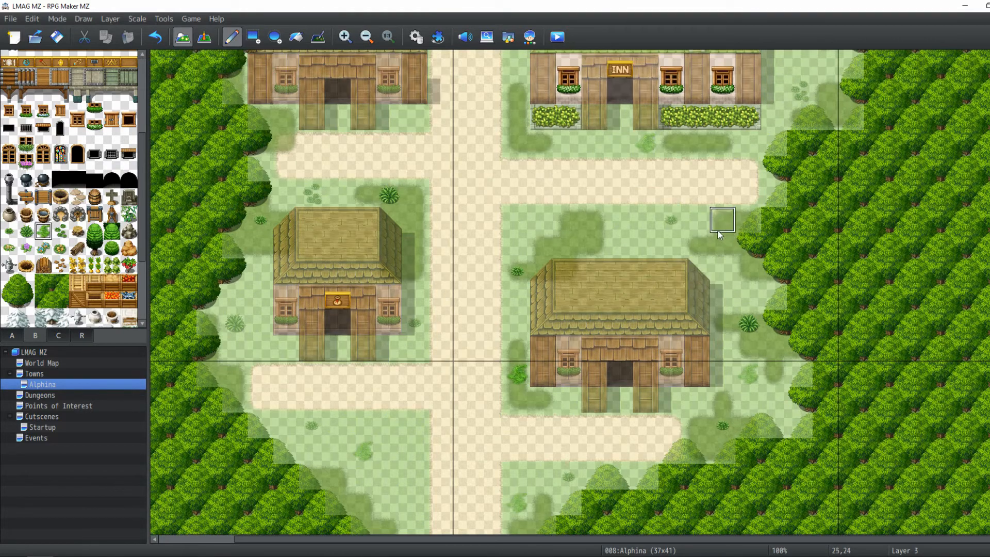
left_click(720, 243)
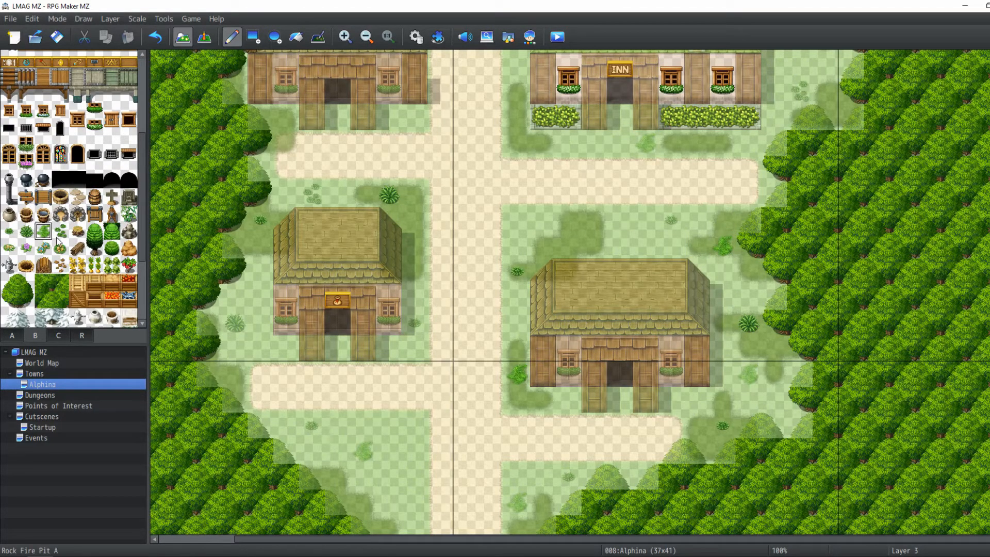
Switch to Layer 2, pick a flower tile and place a flower beside the southwest house
scroll(58, 241, "down", 1)
left_click(9, 236)
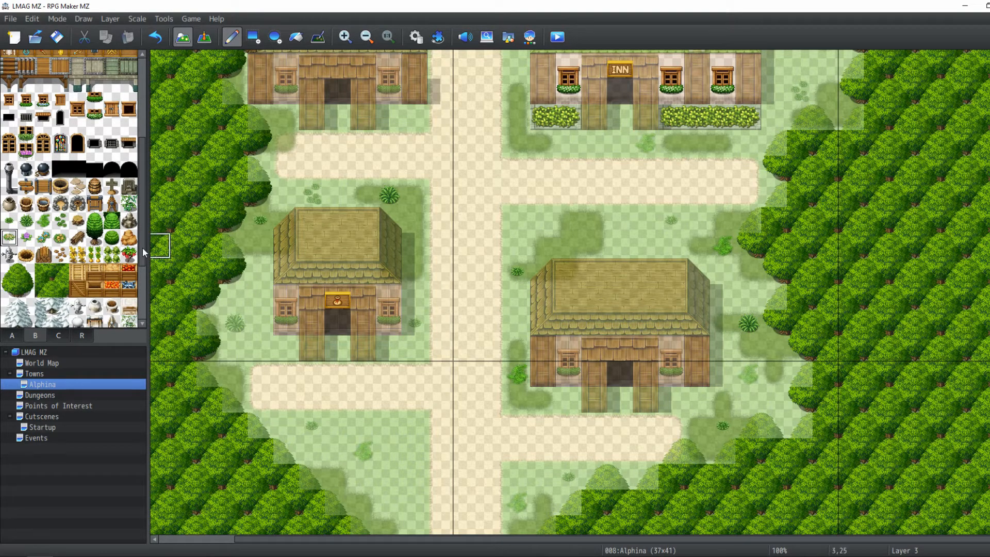
left_click(111, 19)
left_click(123, 62)
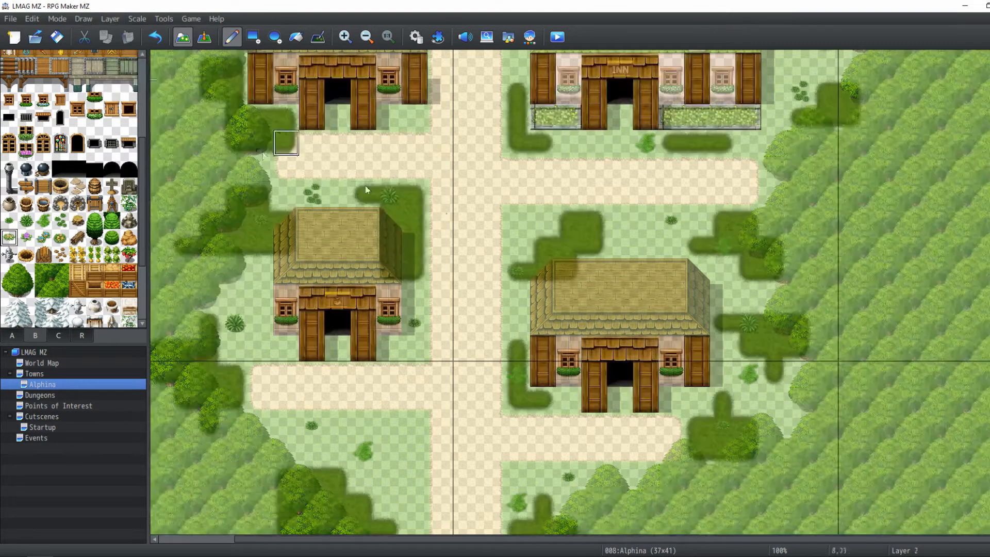
middle_click_drag(395, 120, 425, 185)
left_click(26, 237)
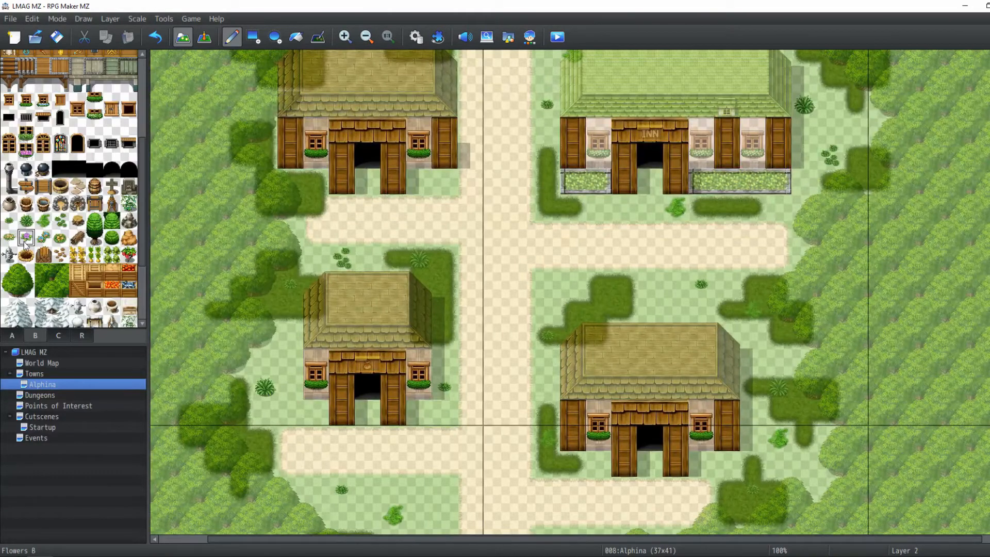
left_click_drag(18, 242, 50, 243)
left_click(9, 238)
middle_click_drag(342, 272, 413, 301)
Place a flower on Layer 2 in the grass west of the hall
scroll(497, 338, "up", 5)
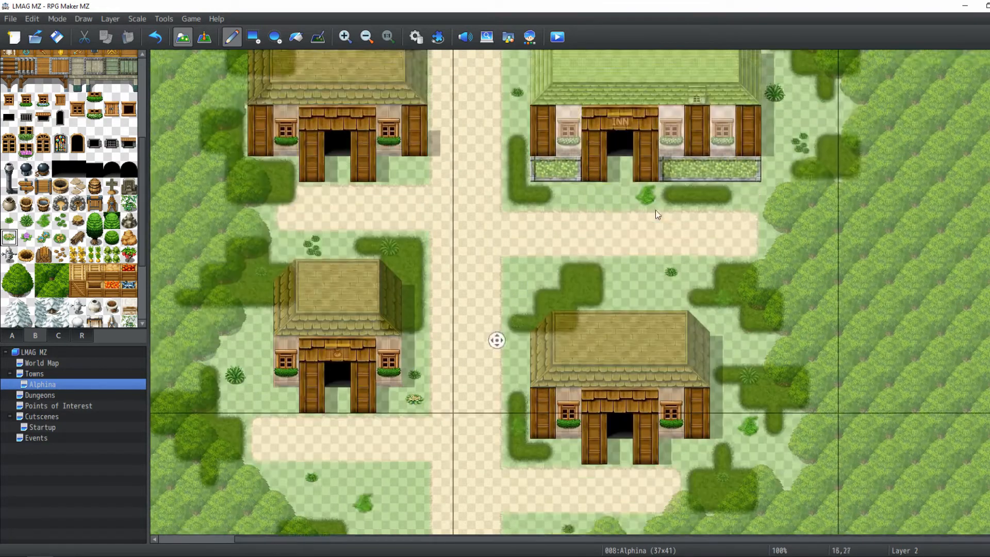
scroll(552, 283, "up", 7)
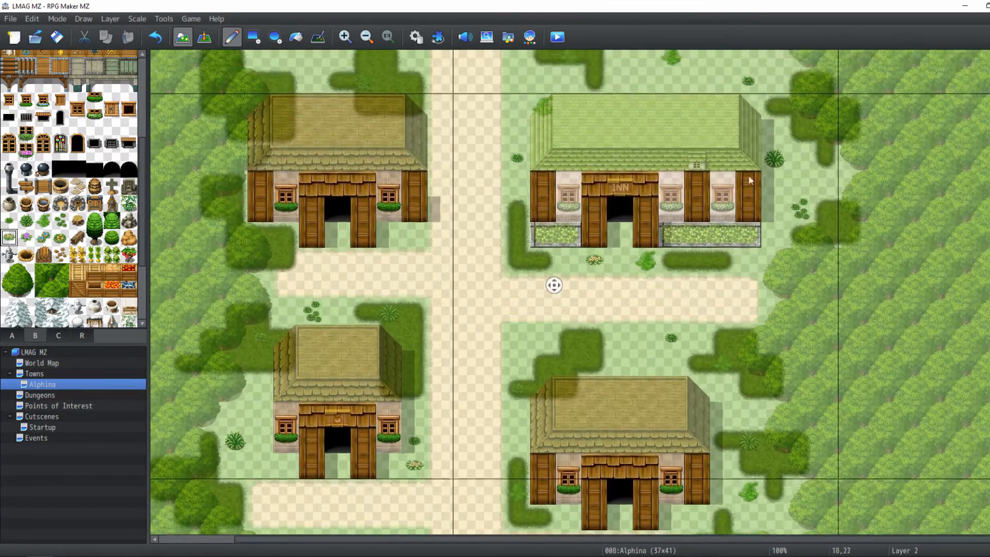
middle_click_drag(700, 202, 669, 114)
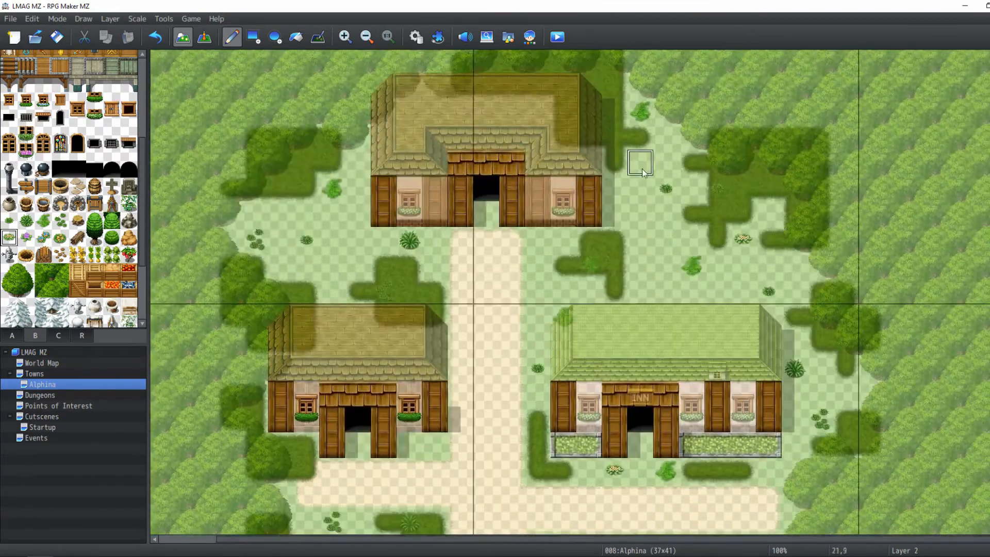
left_click(642, 169)
middle_click_drag(648, 172, 464, 199)
middle_click_drag(461, 197, 361, 211)
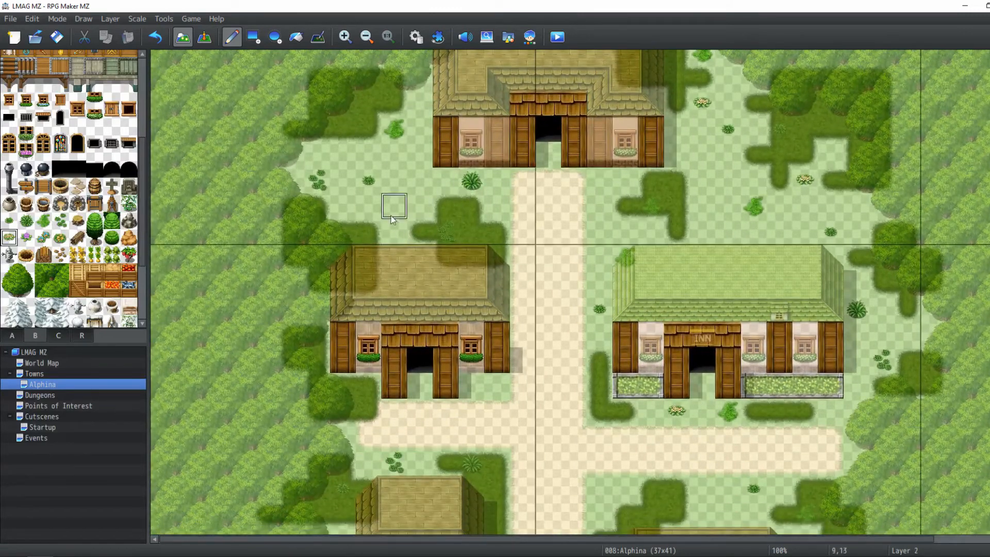
left_click(394, 231)
Pick a purple flower tile and place flowers north of the inn and at the southwest path edge
left_click(26, 238)
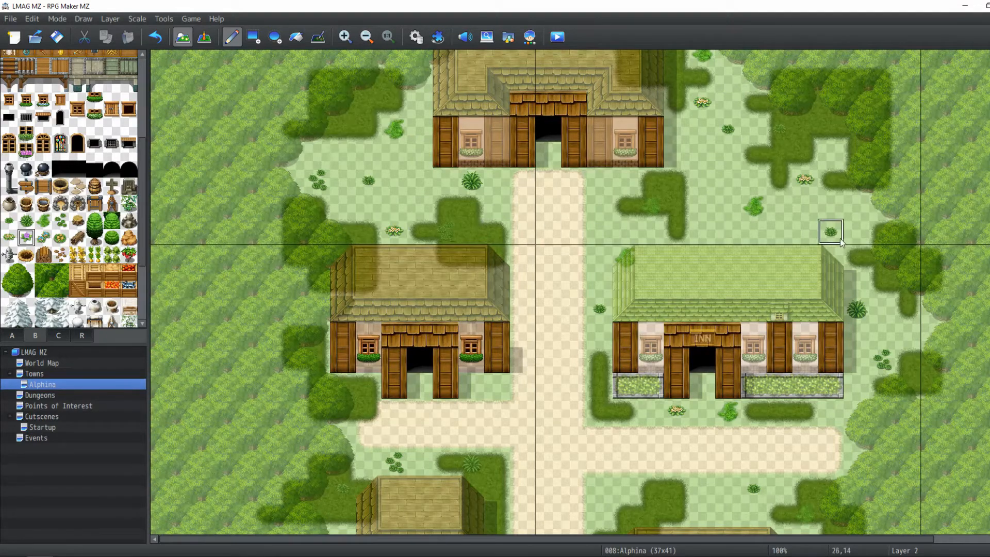
middle_click(723, 201)
middle_click_drag(723, 209, 714, 222)
scroll(609, 214, "down", 5)
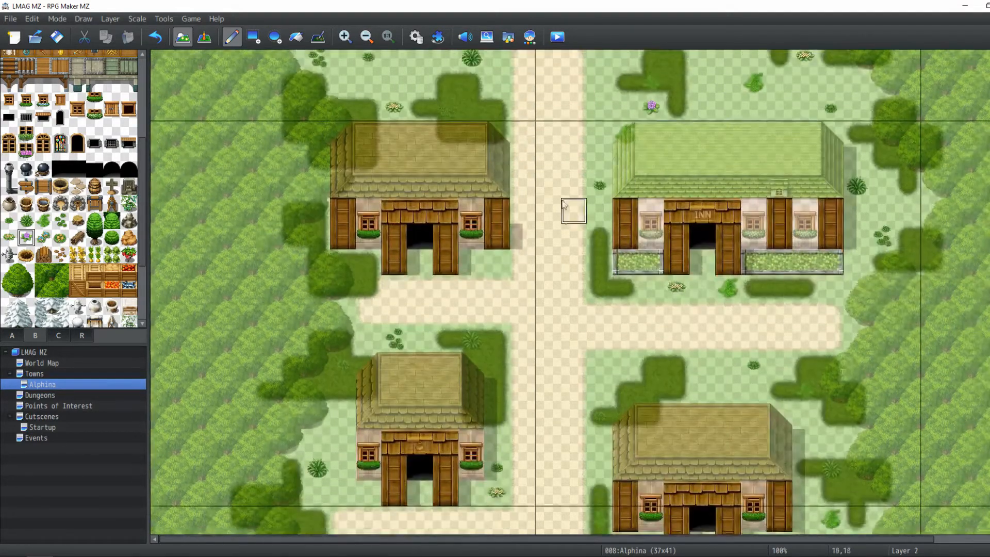
scroll(523, 216, "down", 3)
scroll(523, 216, "right", 1)
scroll(542, 393, "down", 1)
scroll(541, 394, "right", 1)
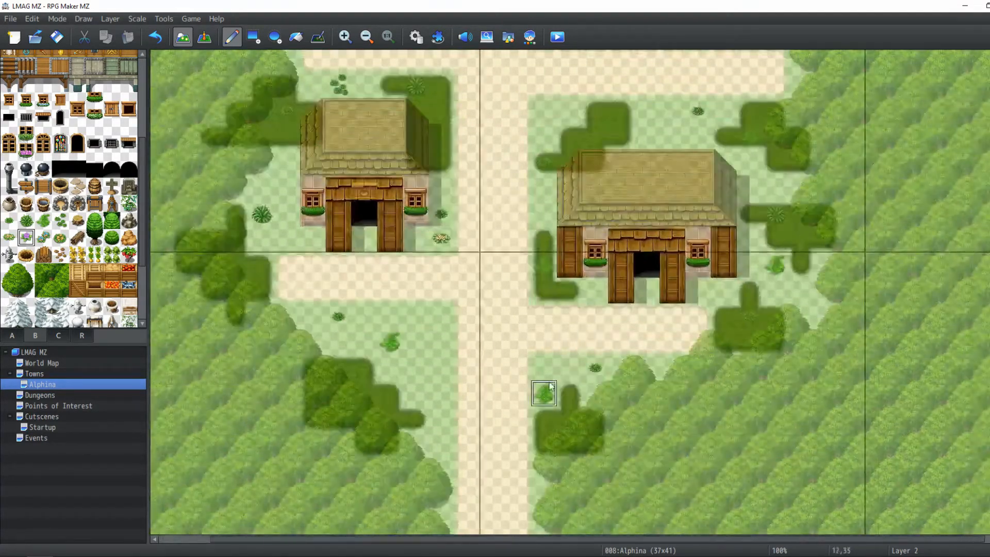
scroll(567, 369, "left", 1)
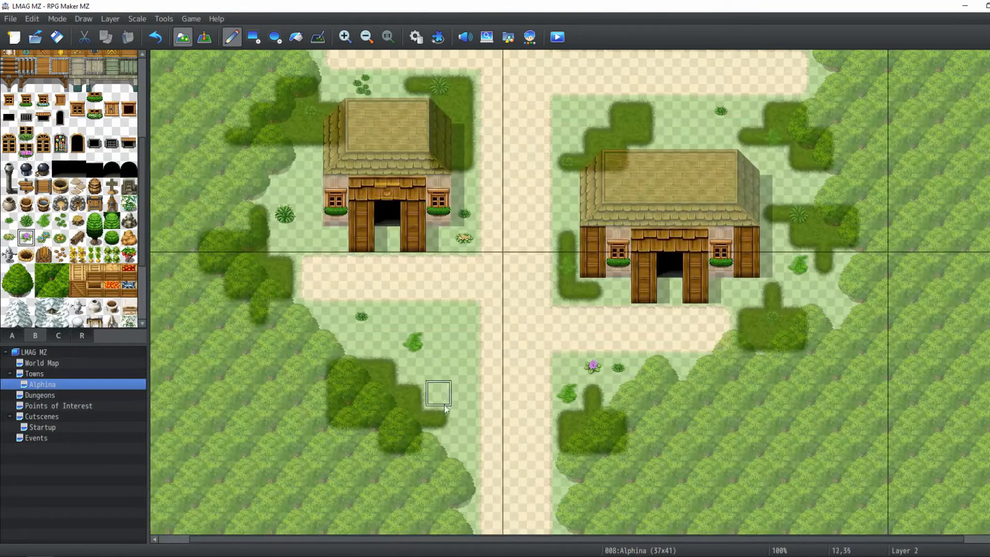
left_click(463, 442)
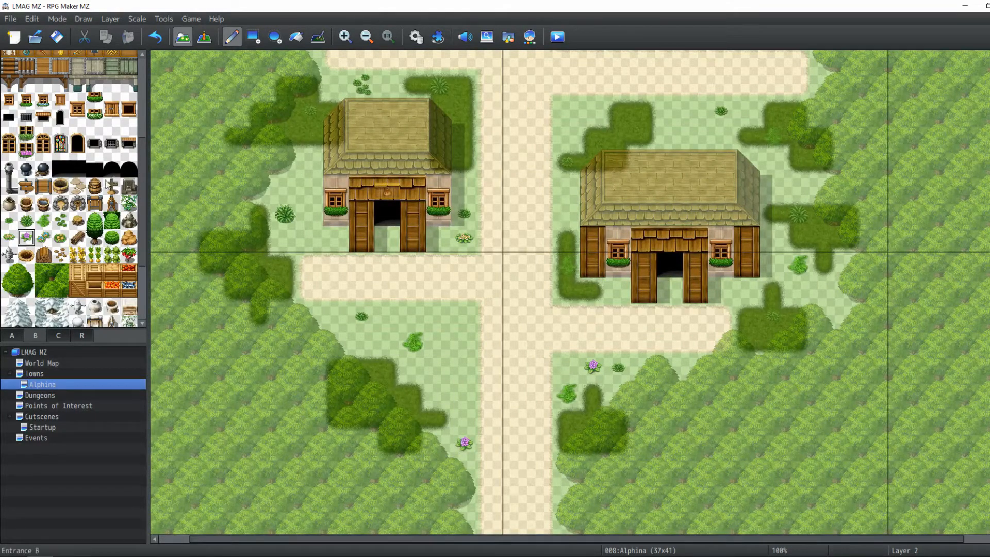
Switch to Layer 3, pick a dark bush tile and paint a small bush patch north of the southeast house
scroll(114, 155, "up", 10)
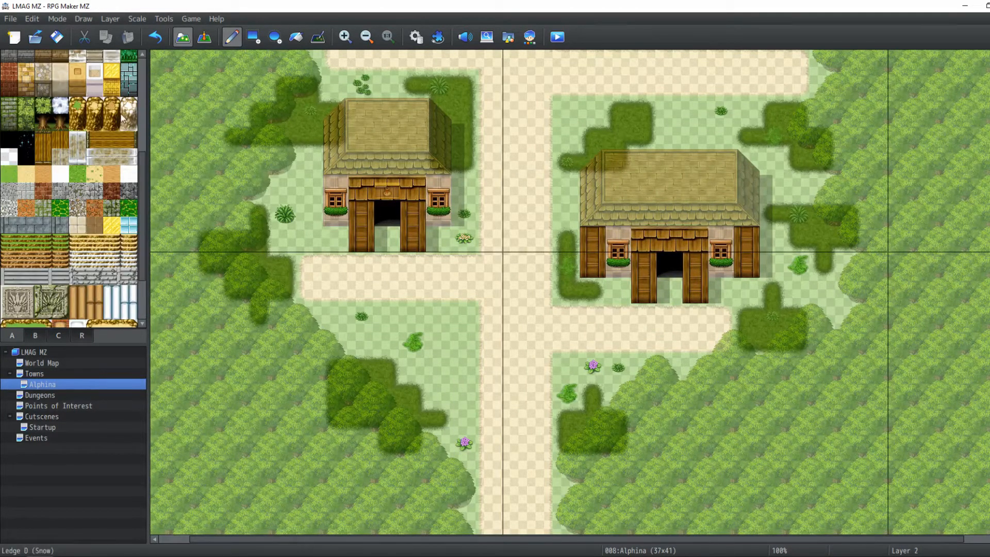
scroll(123, 119, "up", 8)
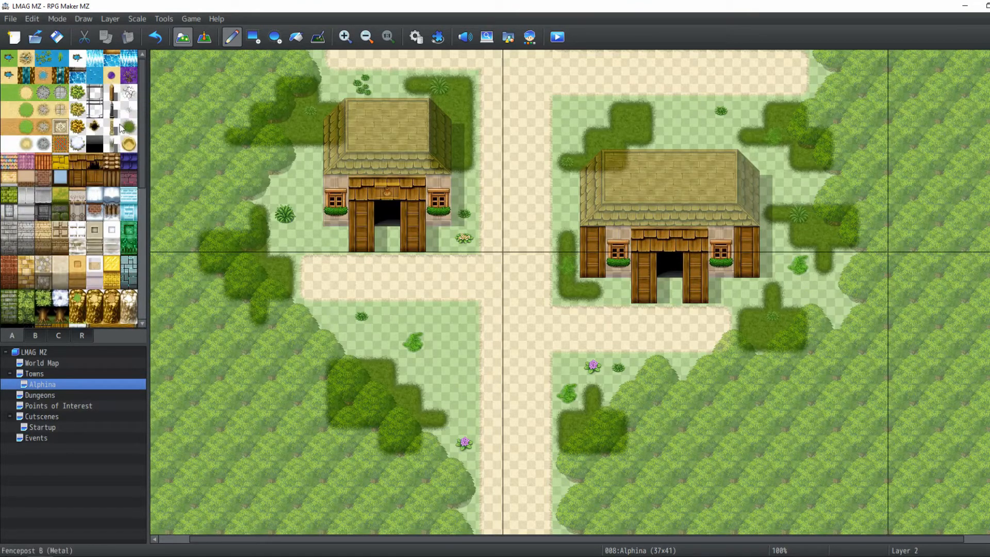
left_click(129, 127)
left_click(110, 19)
left_click(123, 75)
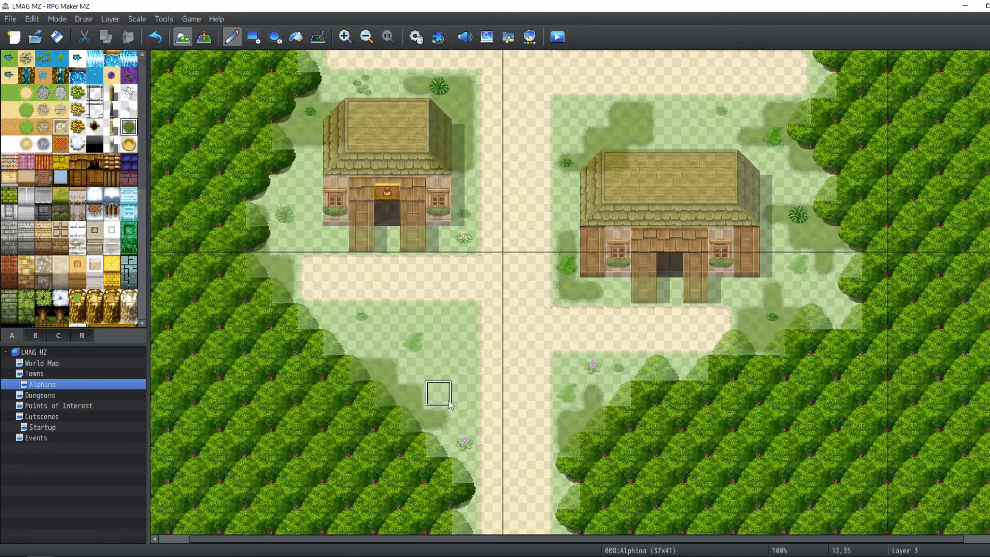
middle_click_drag(536, 190, 665, 149)
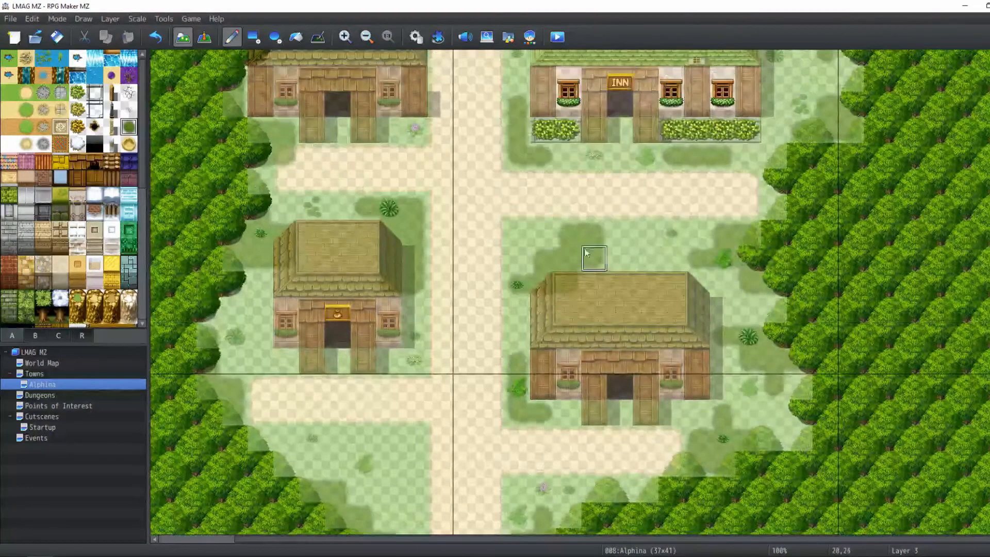
mouse_move(592, 236)
left_mouse_down()
mouse_move(601, 258)
mouse_move(618, 233)
left_mouse_up()
key("ctrl+z")
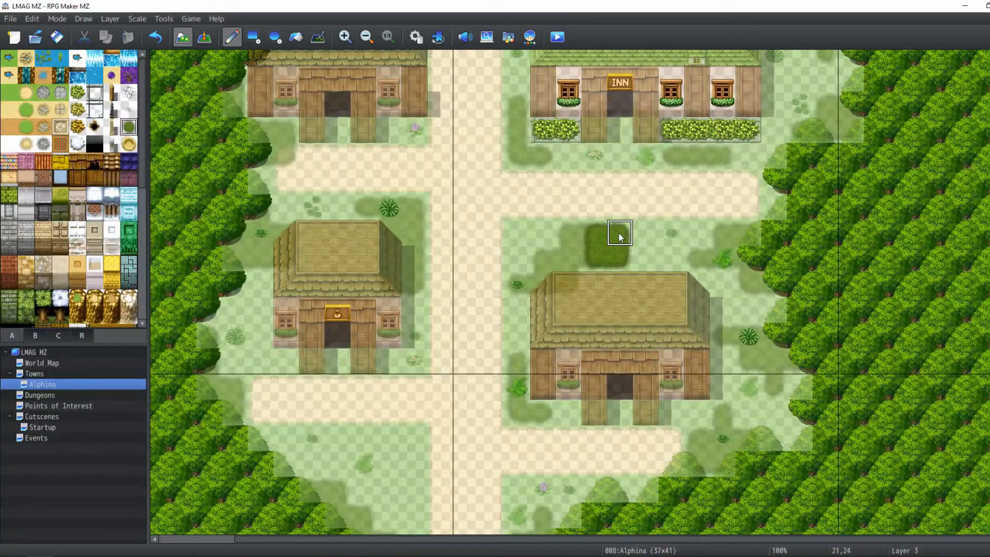
left_click(205, 38)
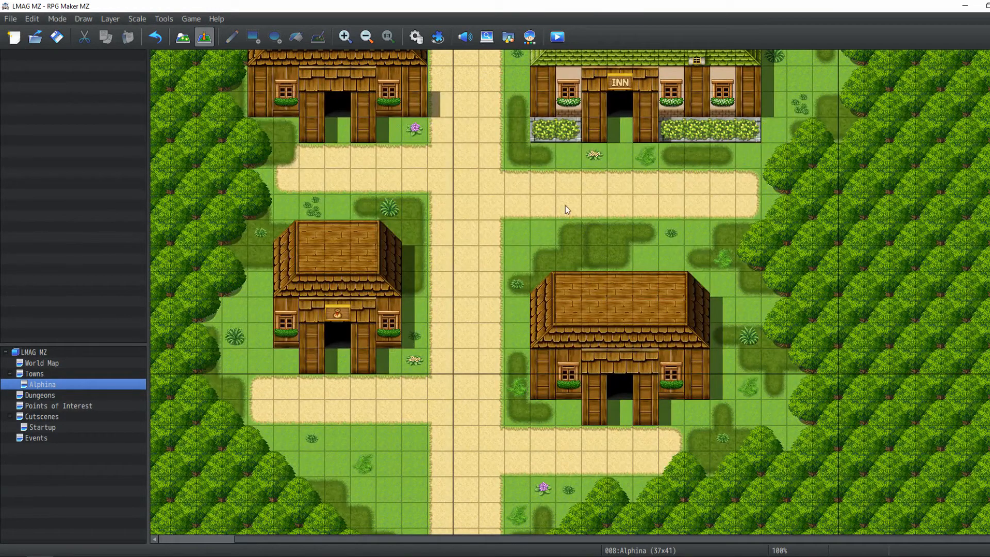
left_click(183, 37)
Paint bush patches on Layer 3 southeast of the hall and in the clearing west of the hall
scroll(548, 172, "up", 3)
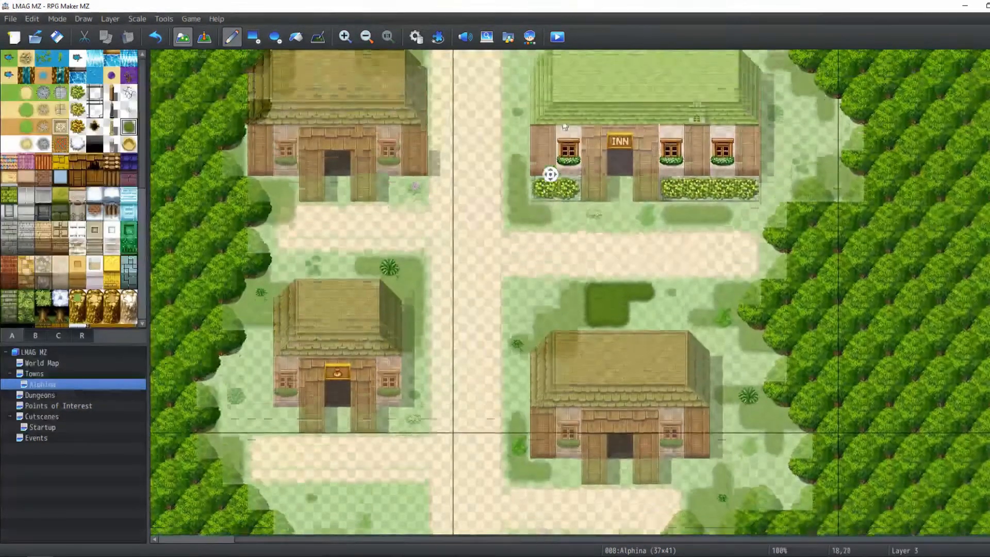
scroll(544, 235, "up", 10)
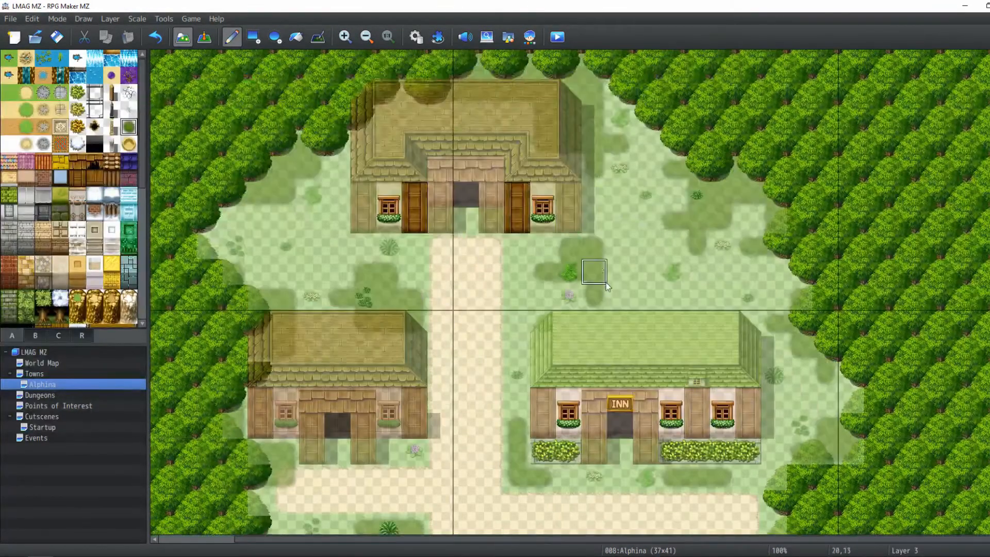
mouse_move(596, 262)
left_mouse_down()
mouse_move(616, 268)
mouse_move(614, 237)
left_mouse_up()
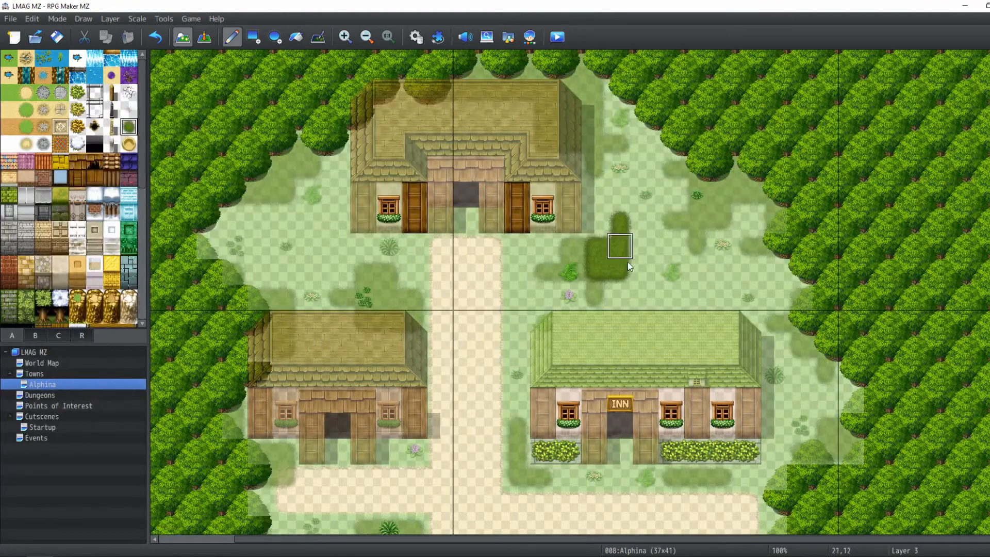
left_click_drag(273, 188, 284, 192)
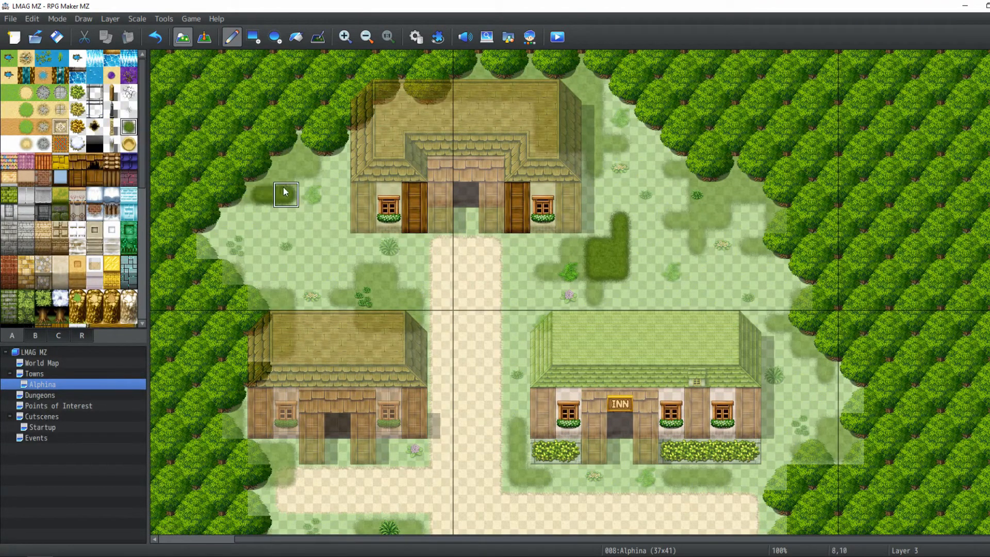
left_click(283, 172)
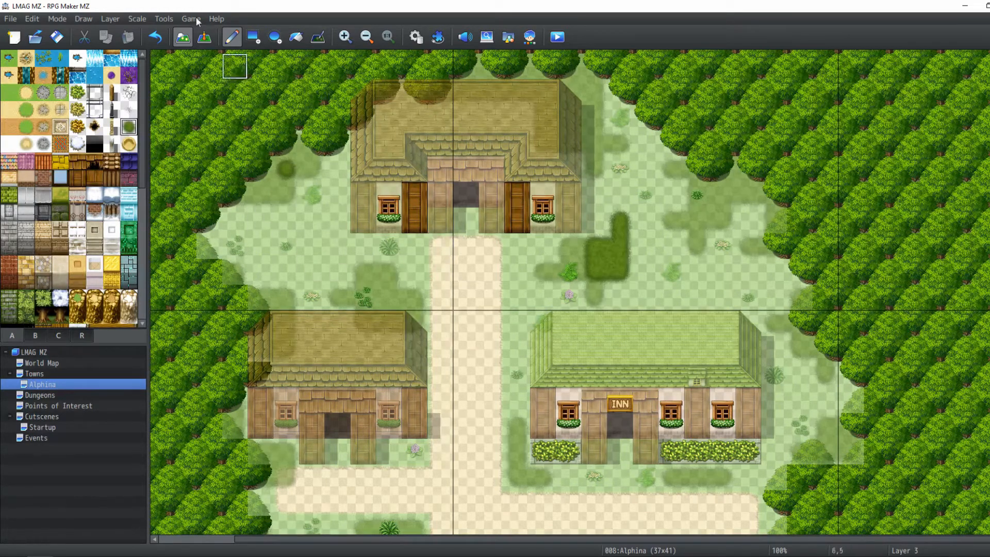
Switch to the full-tile view and zoom out to review the whole town map
left_click(204, 37)
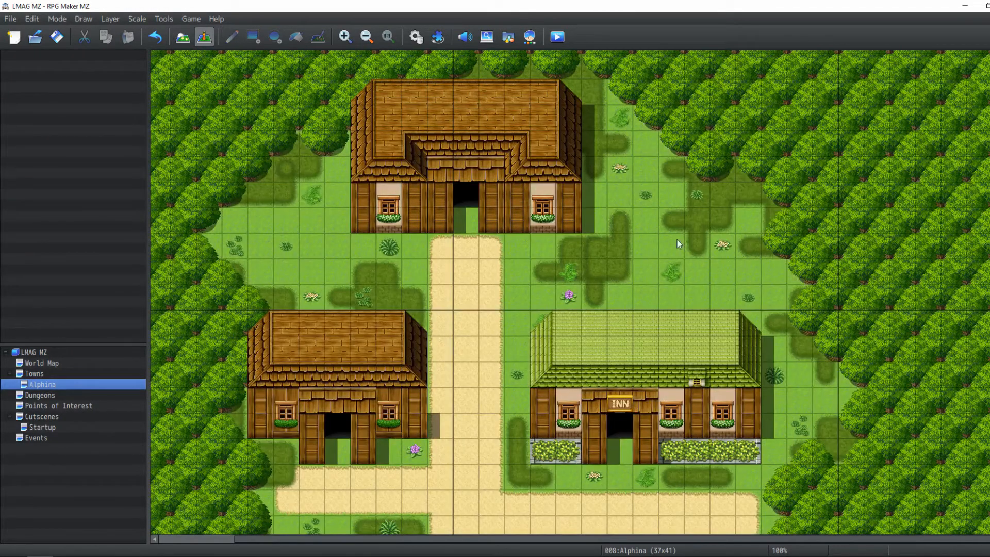
left_click(367, 37)
left_click(366, 38)
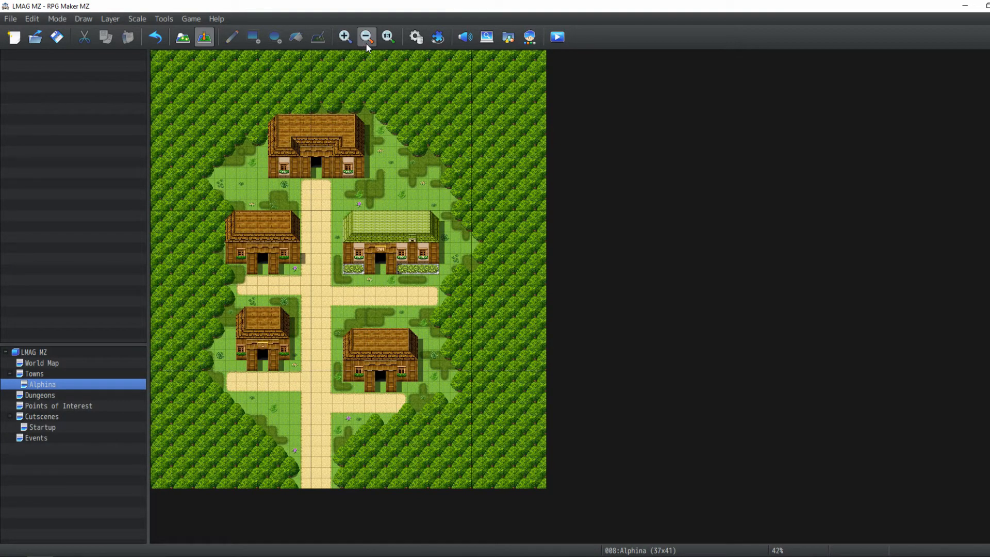
Return to 100% tile editing on Layer 3, pick a large round bush from tileset B and place two just north of the inn roof
left_click(388, 37)
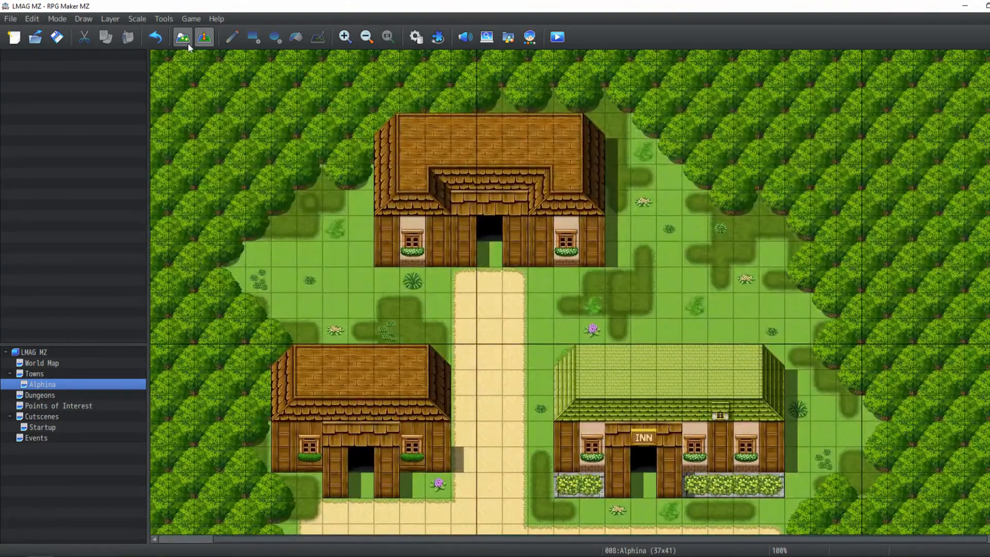
left_click(183, 39)
left_click(110, 18)
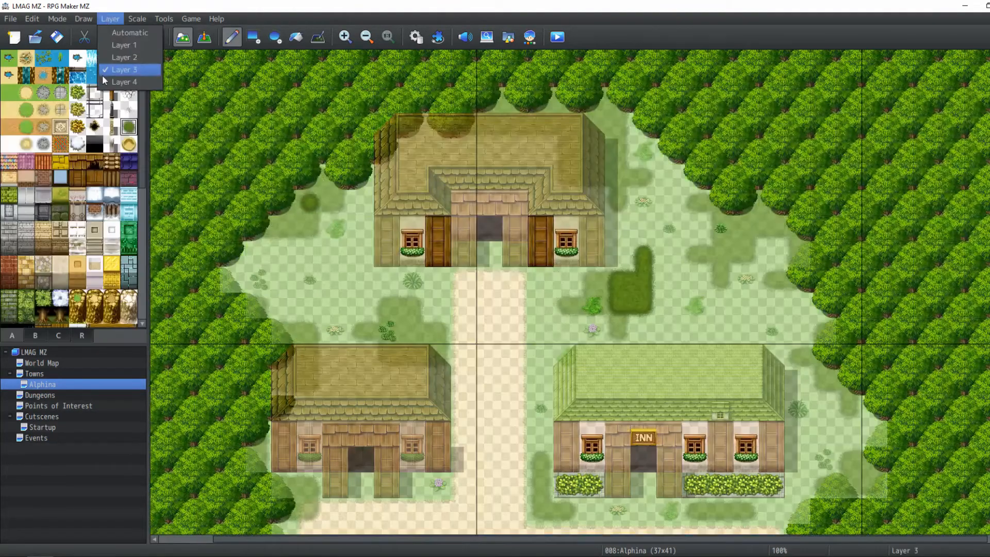
left_click(110, 69)
scroll(51, 287, "down", 8)
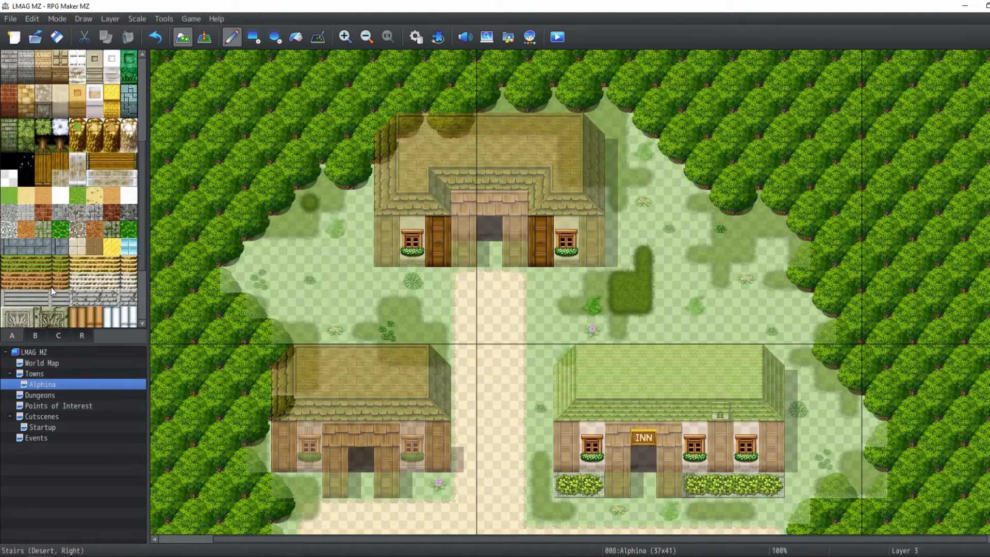
left_click(35, 336)
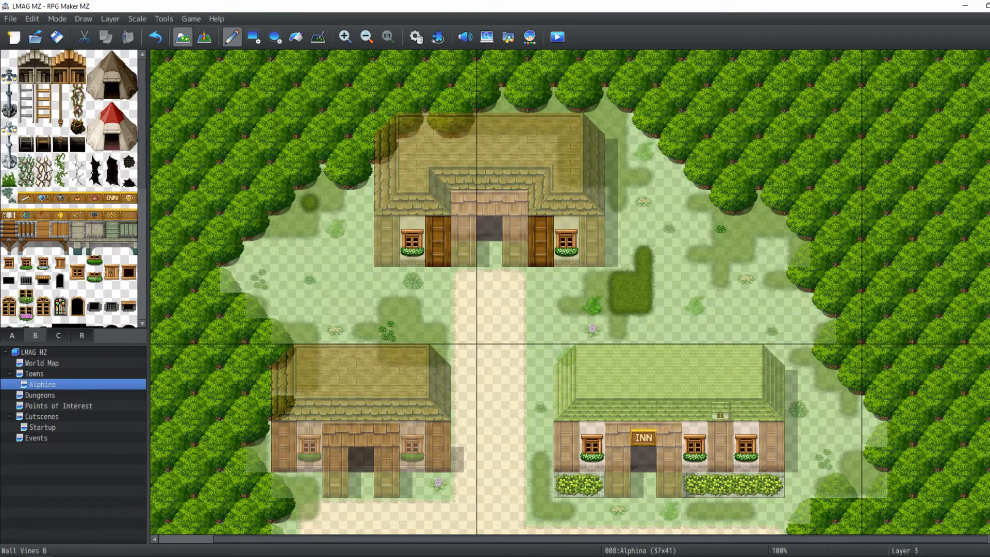
scroll(46, 165, "down", 5)
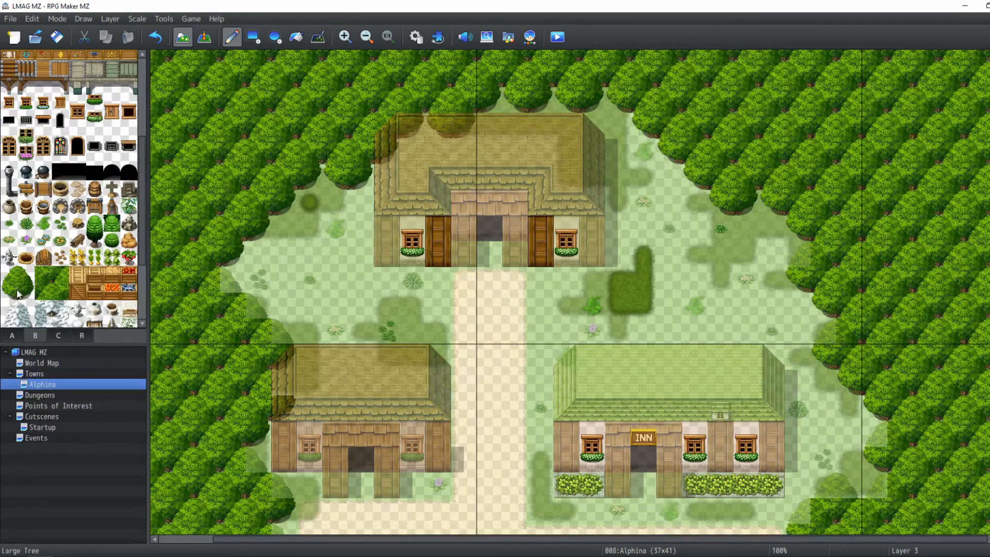
left_click_drag(17, 293, 9, 293)
middle_click_drag(638, 353, 614, 293)
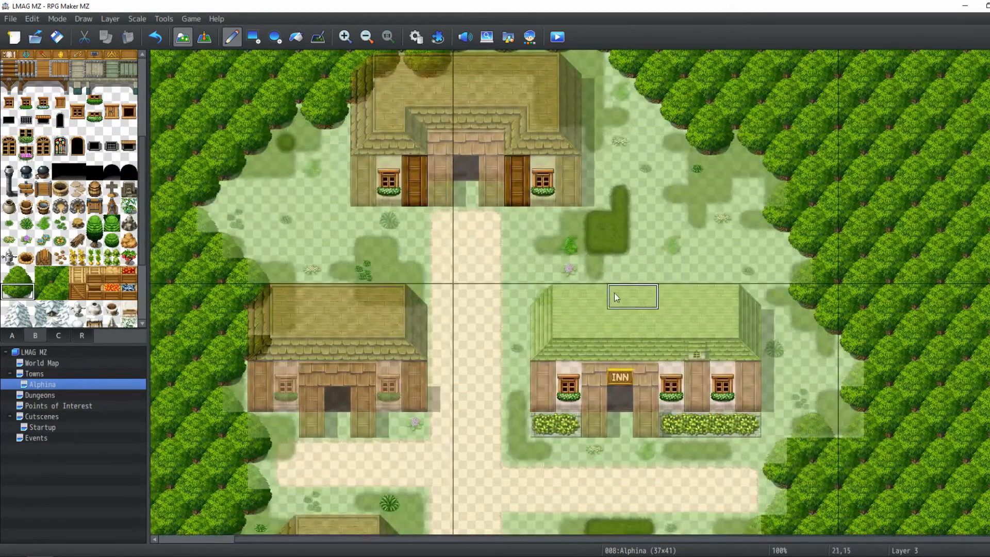
left_click(696, 292)
left_click(655, 294)
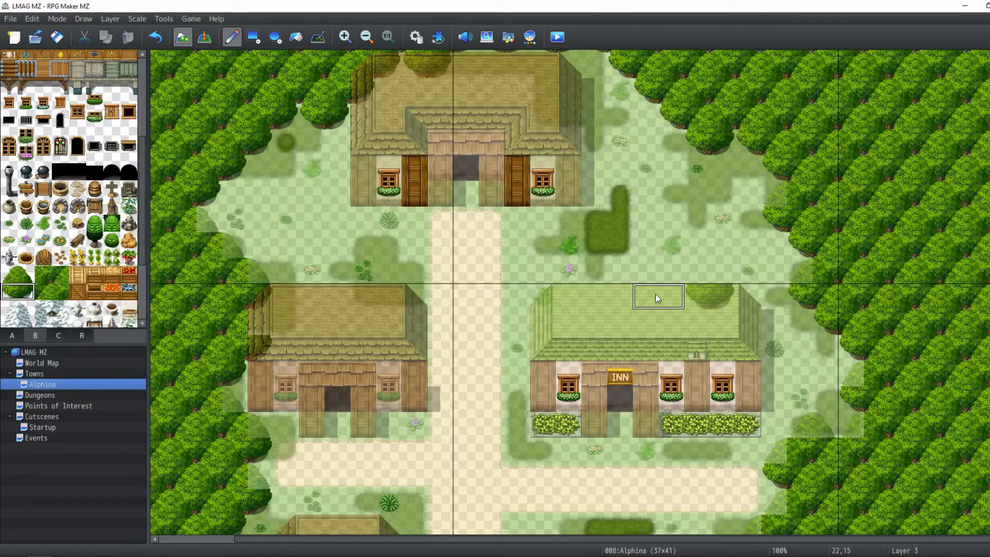
Place two large round bushes along the grass edge of the southwest path
middle_click_drag(440, 295, 478, 266)
middle_click_drag(359, 193, 387, 232)
middle_click_drag(558, 526, 516, 289)
middle_click_drag(493, 431, 513, 401)
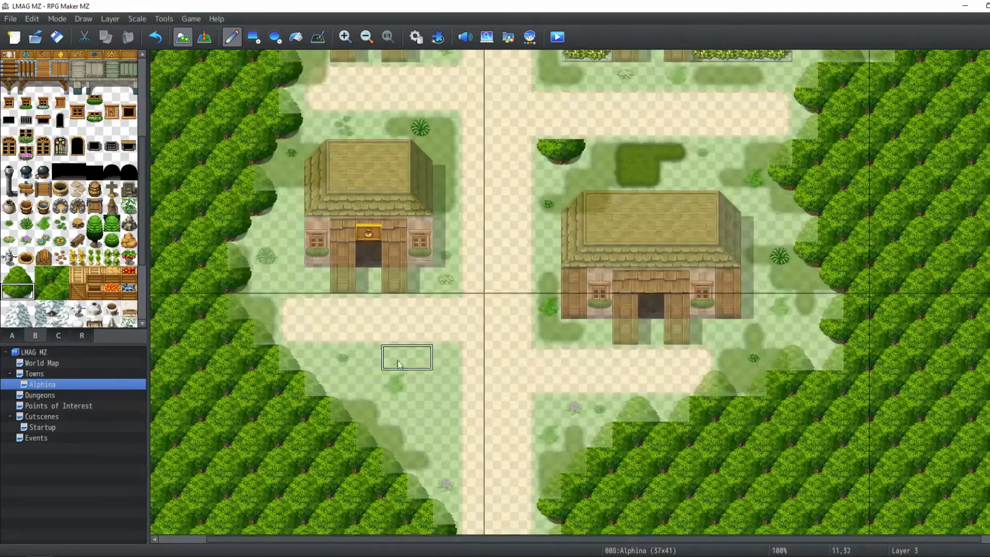
left_click(394, 357)
left_click(423, 381)
Place a large round bush northeast of the southeast house
middle_click_drag(406, 503, 419, 464)
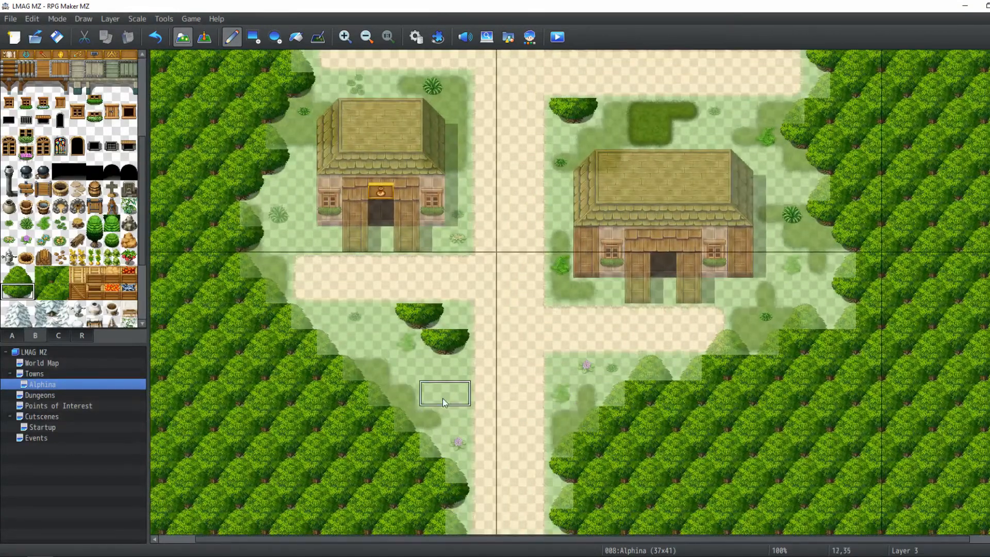
middle_click_drag(515, 406, 634, 322)
left_click(747, 334)
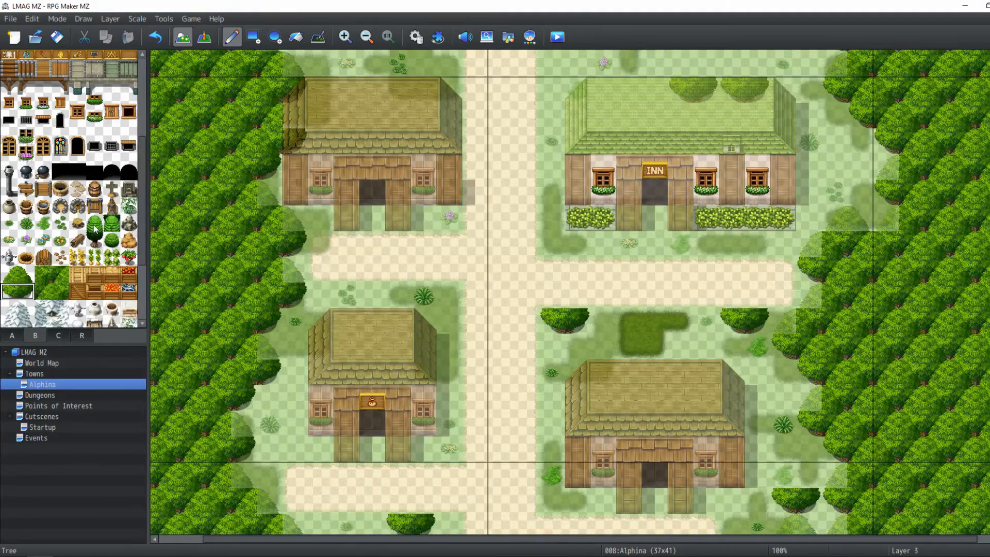
Pick the small round tree tile and place trees north of the southwest house and south of the hall
left_click(97, 242)
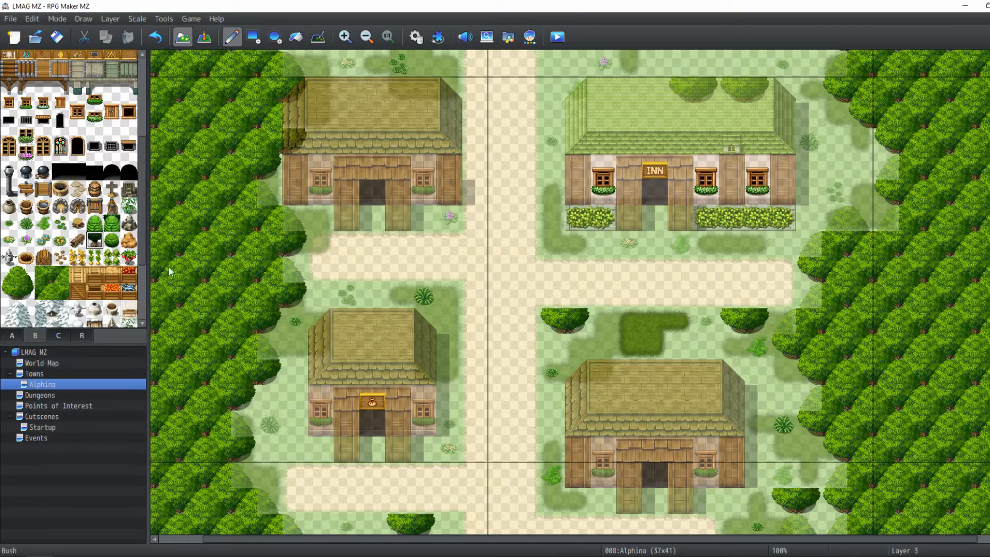
left_click(372, 295)
middle_click_drag(448, 269, 423, 227)
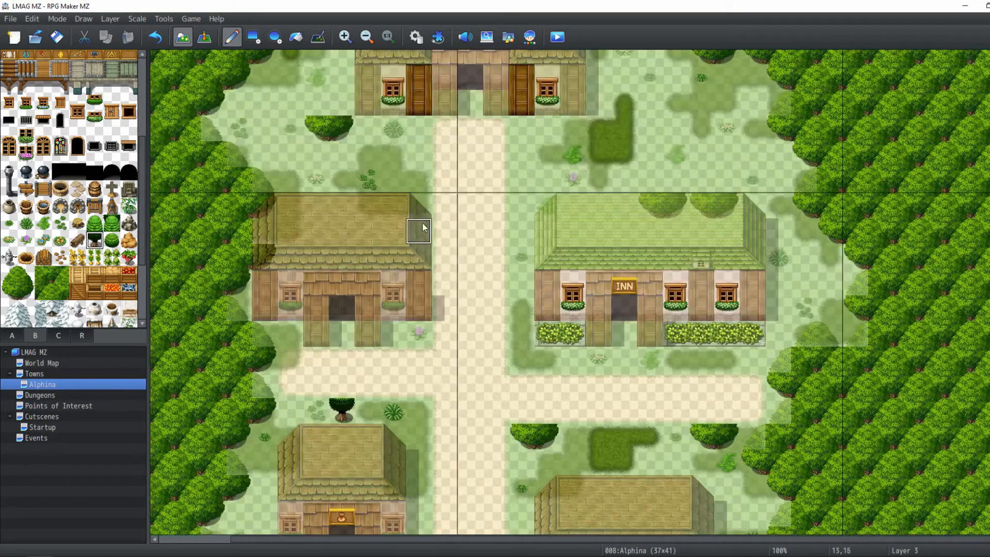
scroll(563, 261, "up", 5)
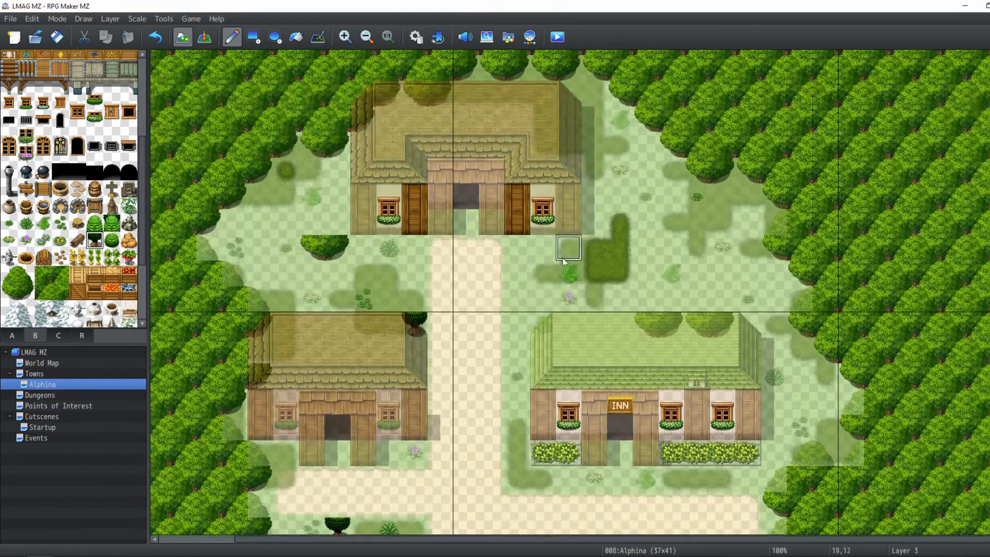
left_click(563, 259)
Place small round trees at the northeast and northwest edges of the hall clearing
scroll(564, 260, "up", 4)
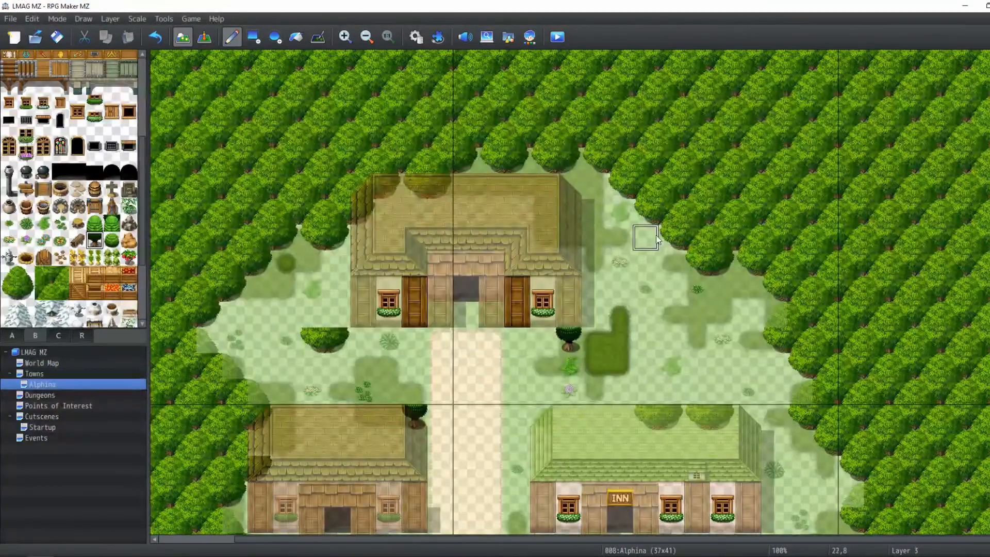
left_click(654, 238)
left_click(749, 289)
scroll(471, 291, "left", 3)
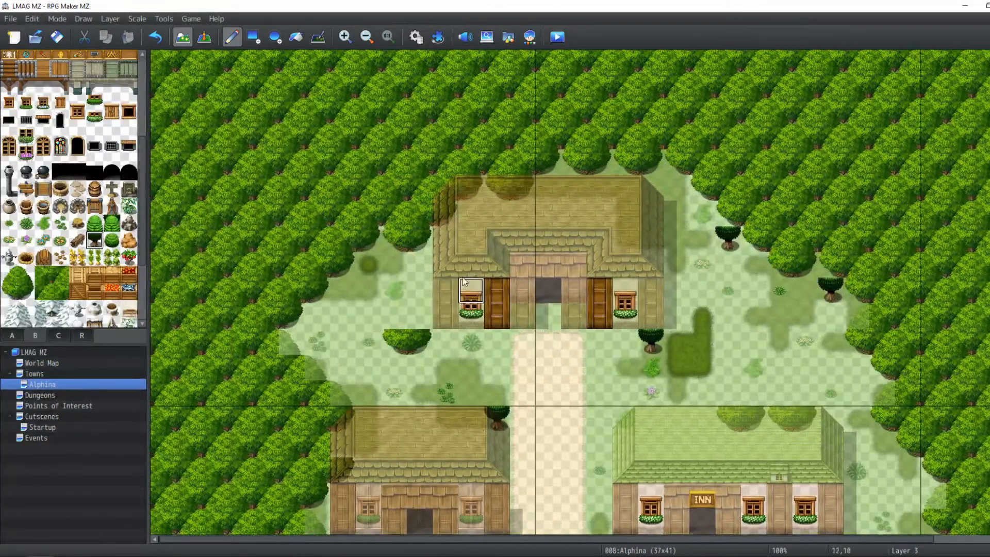
left_click(343, 298)
left_click(291, 342)
Place small round trees along the western forest edge beside the southwest house and path
scroll(320, 392, "down", 5)
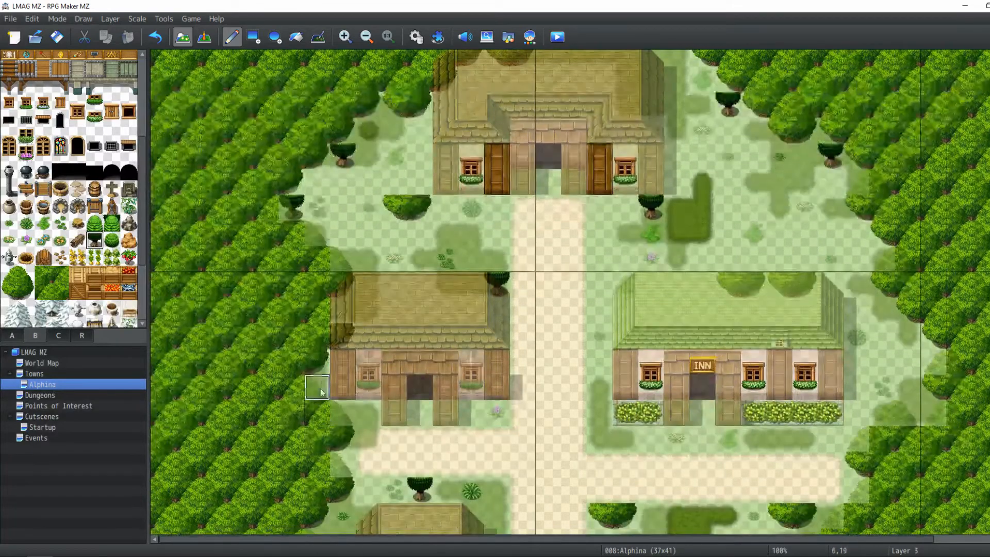
scroll(320, 390, "down", 8)
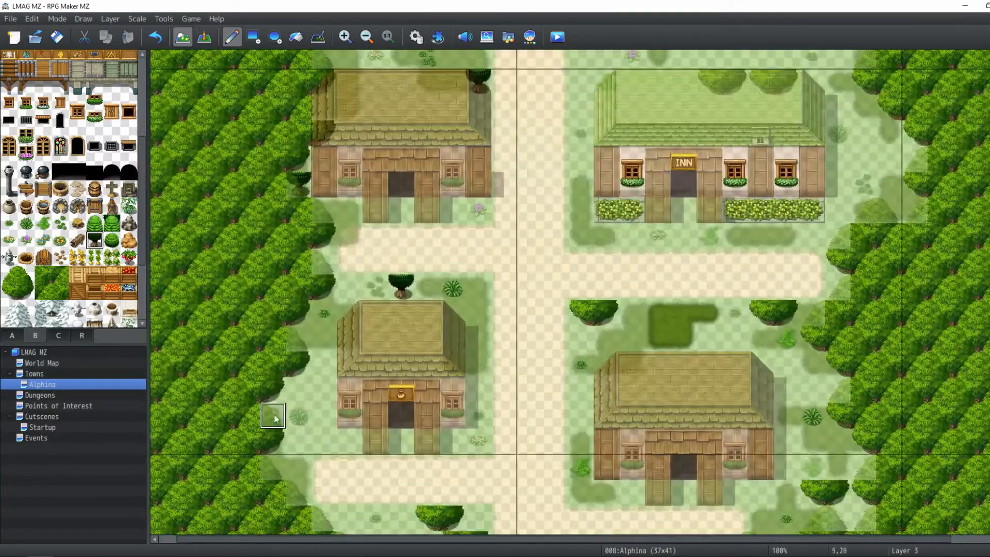
left_click(273, 465)
scroll(289, 474, "down", 5)
scroll(288, 474, "right", 2)
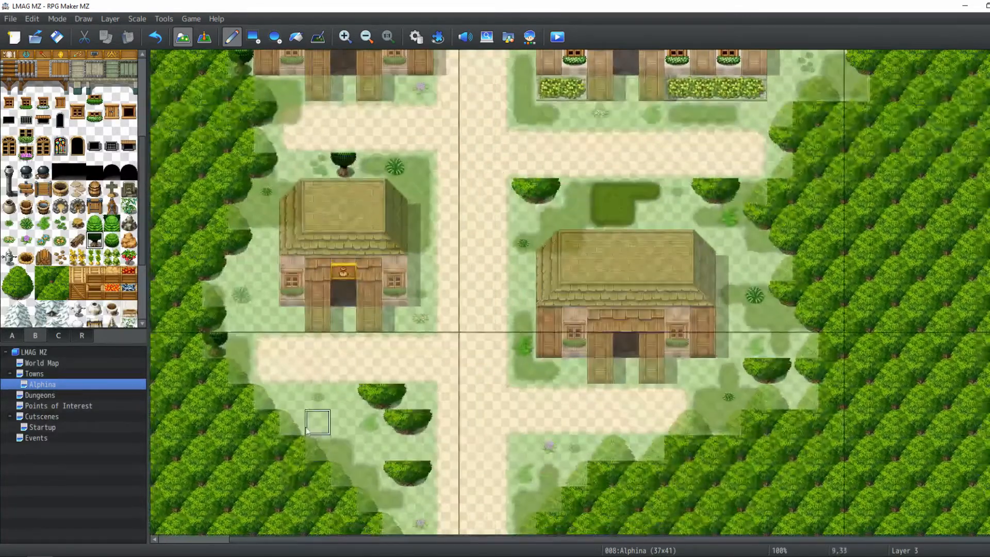
left_click(318, 449)
scroll(330, 438, "down", 3)
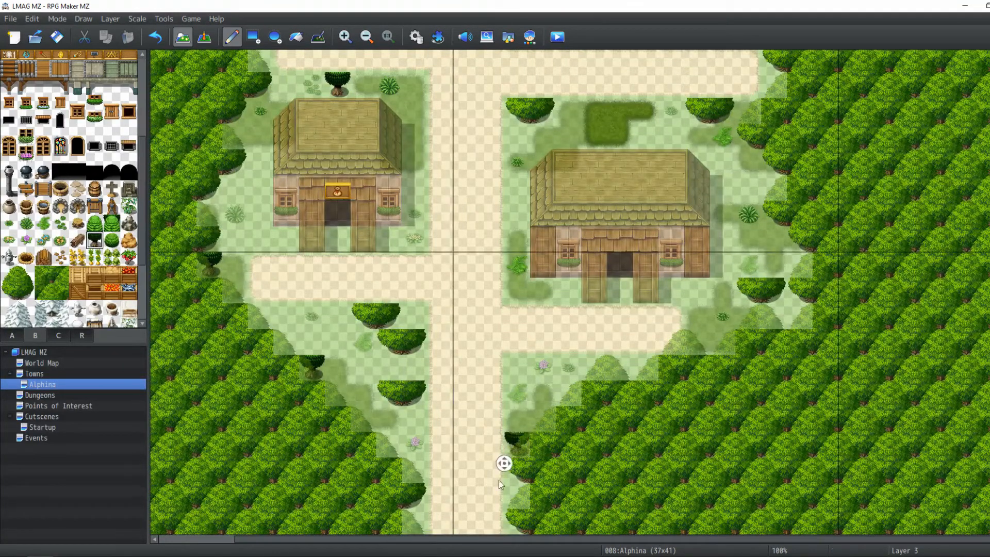
scroll(499, 484, "left", 2)
scroll(669, 375, "up", 2)
scroll(670, 376, "right", 2)
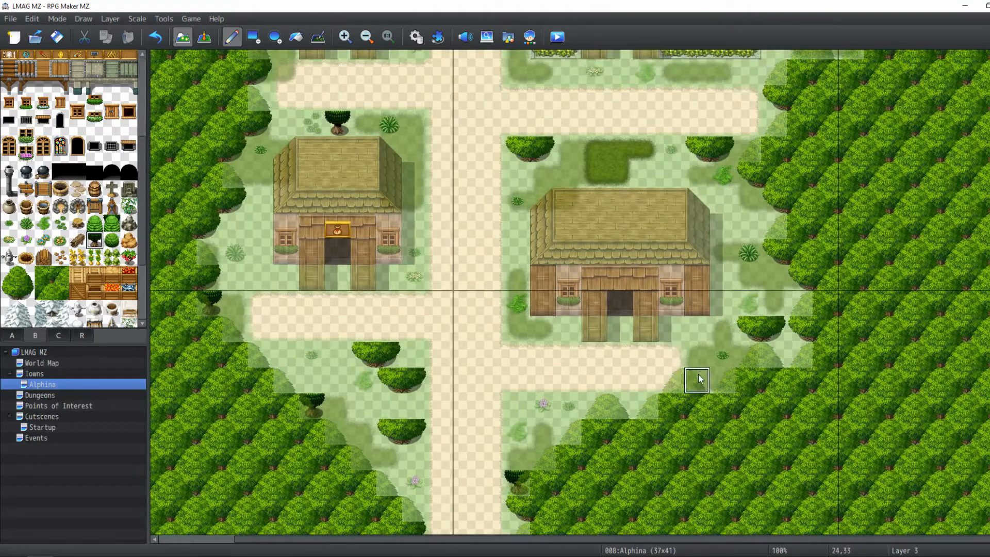
Switch to Layer 4 and stack large bushes over the bushes beside the southwest path
left_click(110, 19)
left_click(125, 84)
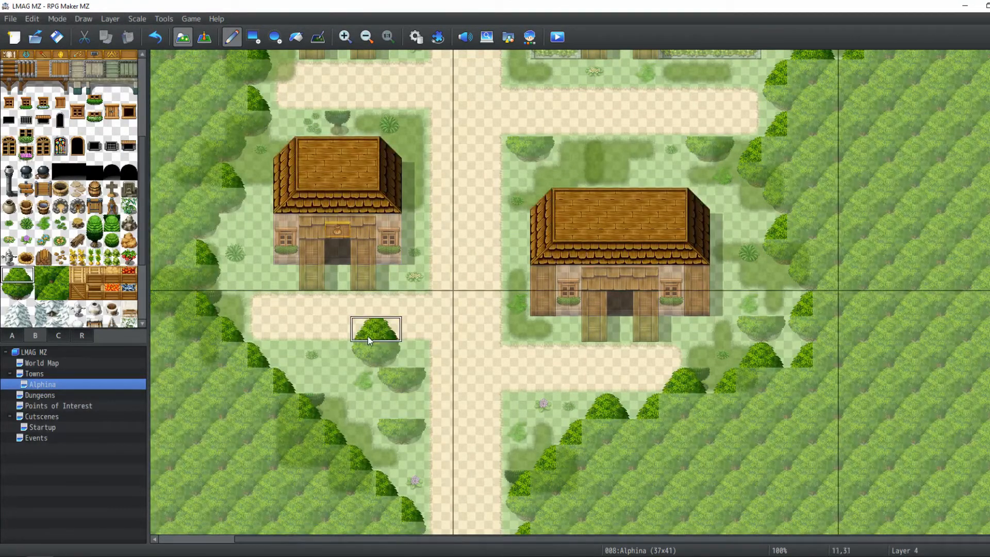
left_click(367, 336)
left_click(390, 360)
left_click(391, 415)
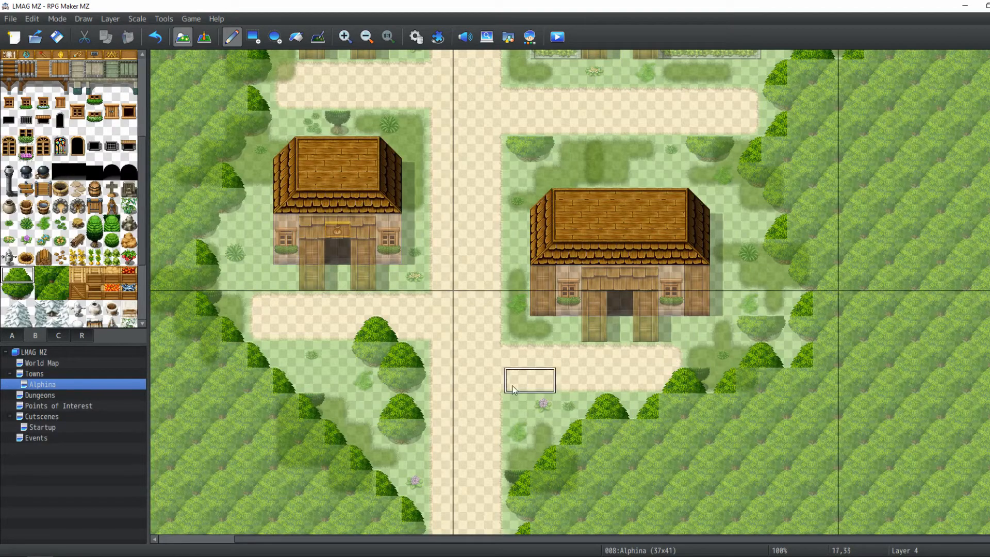
Add Layer 4 large bushes north of the southeast house and north of the inn
scroll(738, 314, "up", 4)
left_click(710, 213)
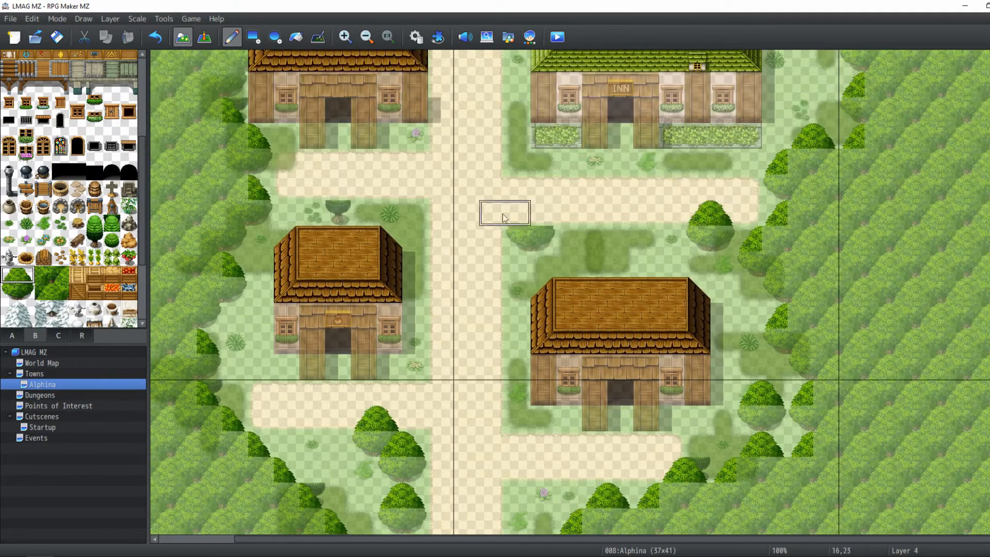
scroll(521, 227, "up", 8)
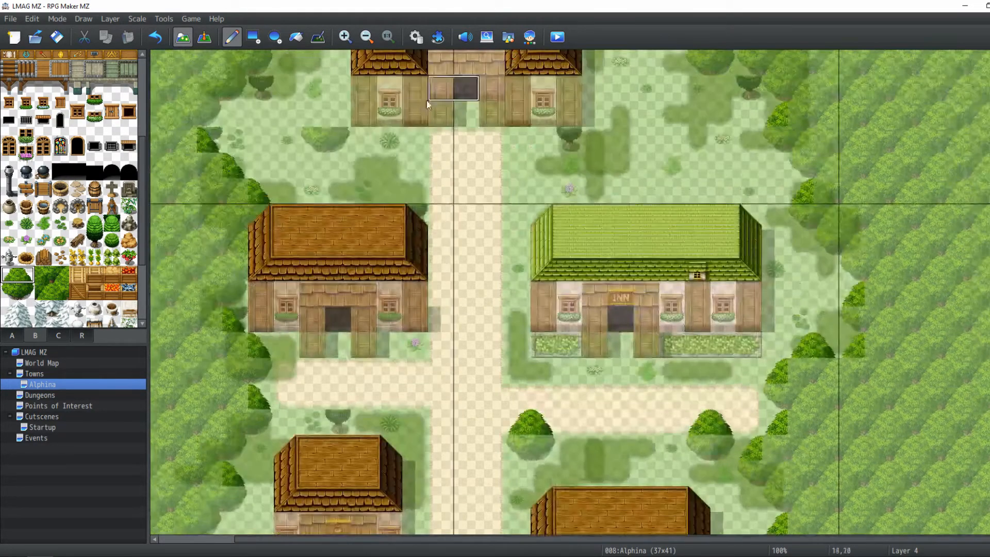
left_click(706, 198)
left_click(656, 198)
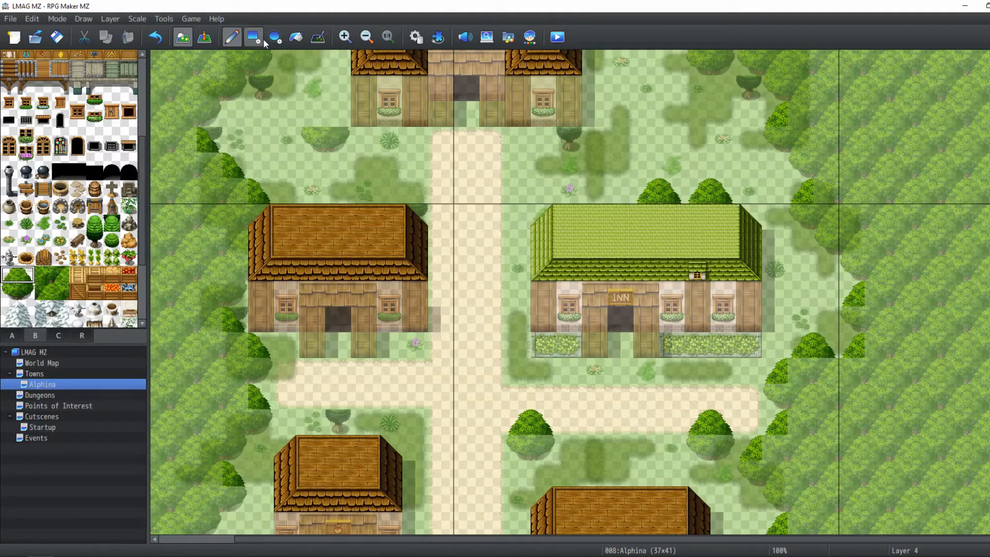
Toggle between Layer 3 and Layer 4 and scroll around to review the bush placement
left_click(107, 20)
left_click(113, 66)
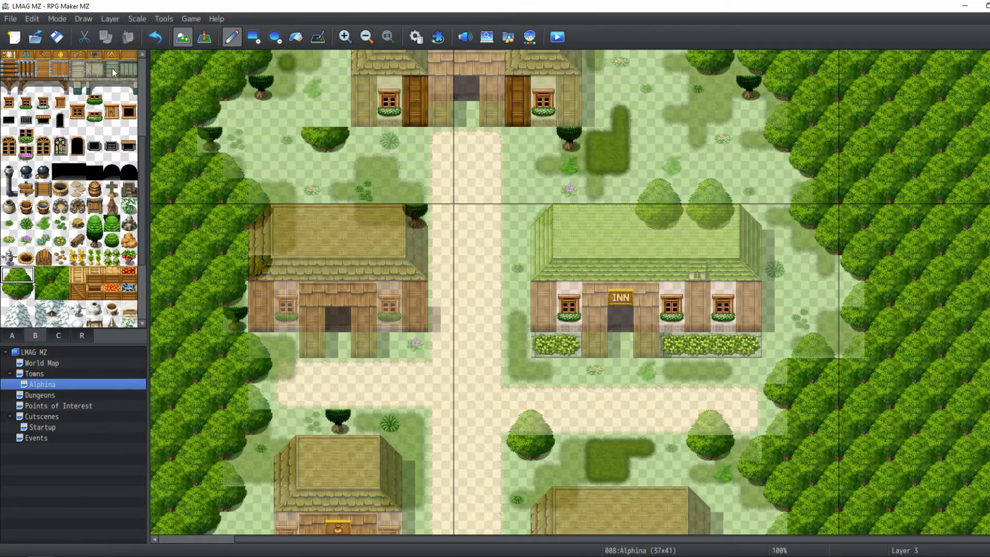
left_click(110, 19)
left_click(117, 82)
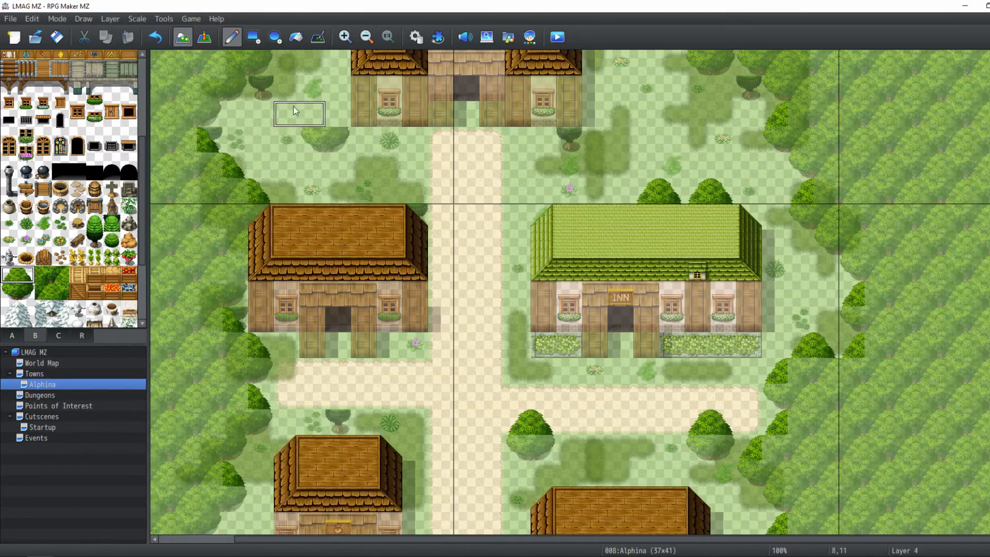
scroll(584, 210, "up", 3)
scroll(643, 261, "down", 5)
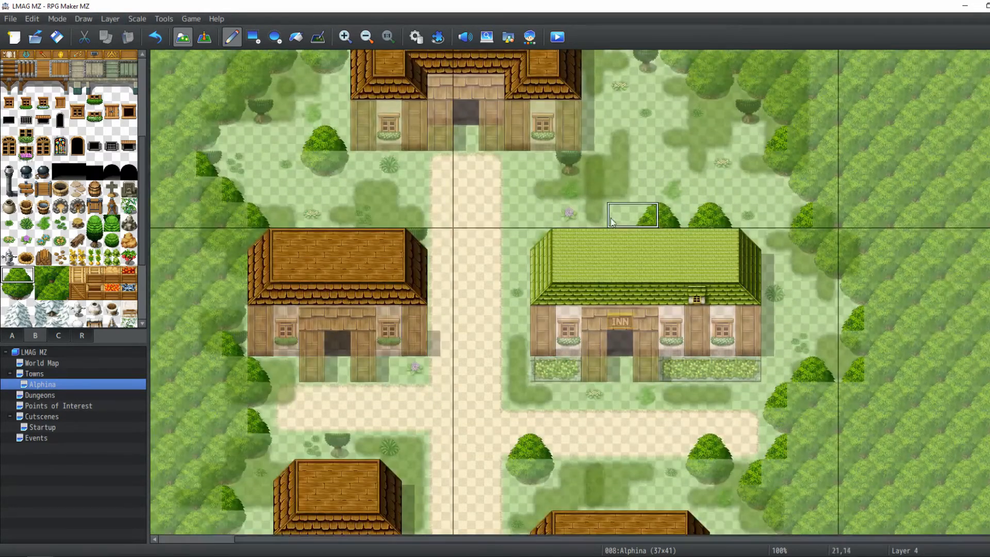
scroll(643, 261, "down", 10)
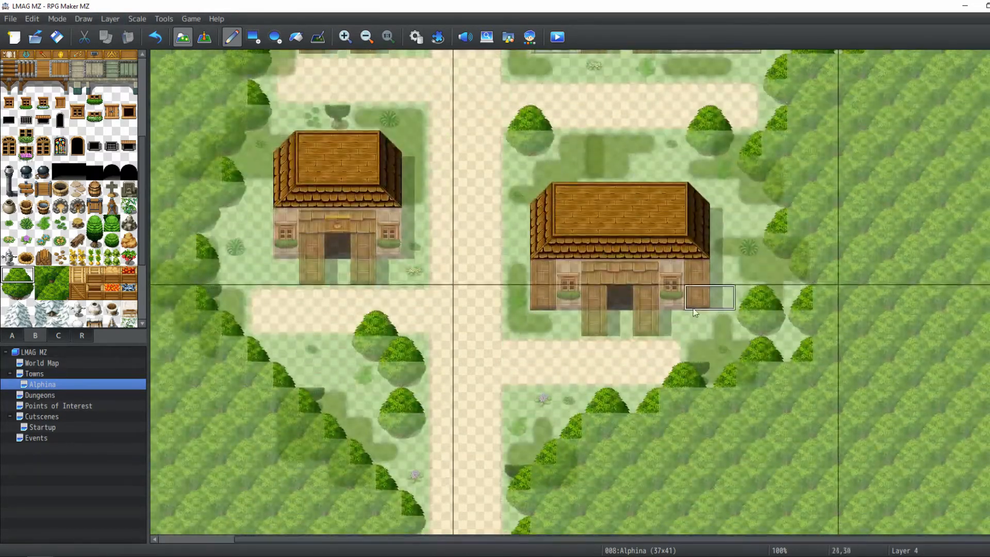
scroll(545, 308, "left", 3, "shift")
scroll(542, 302, "up", 8)
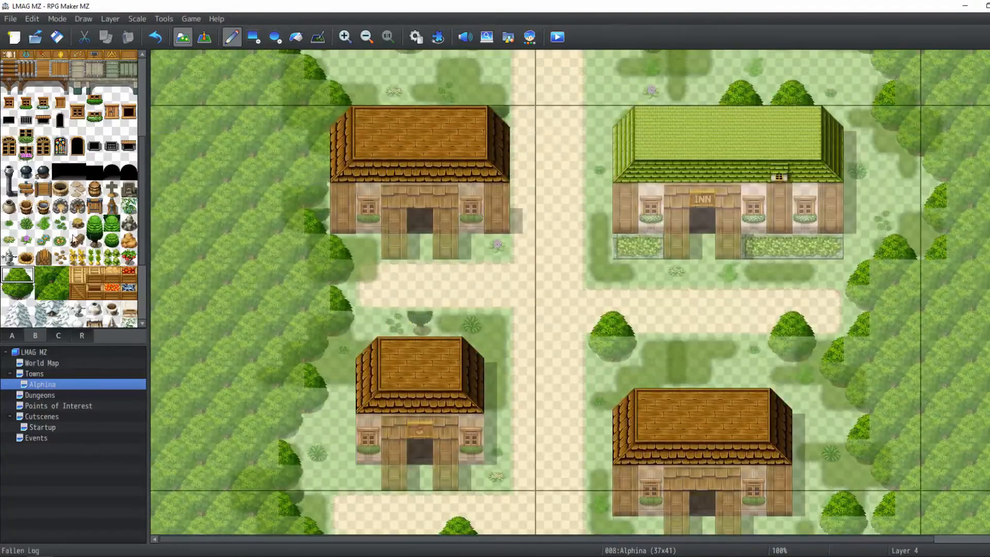
Pick a conifer tree tile and place conifers west of the west house, north of the southwest house and on the western edge
left_click(94, 226)
left_click(317, 195)
left_click(419, 299)
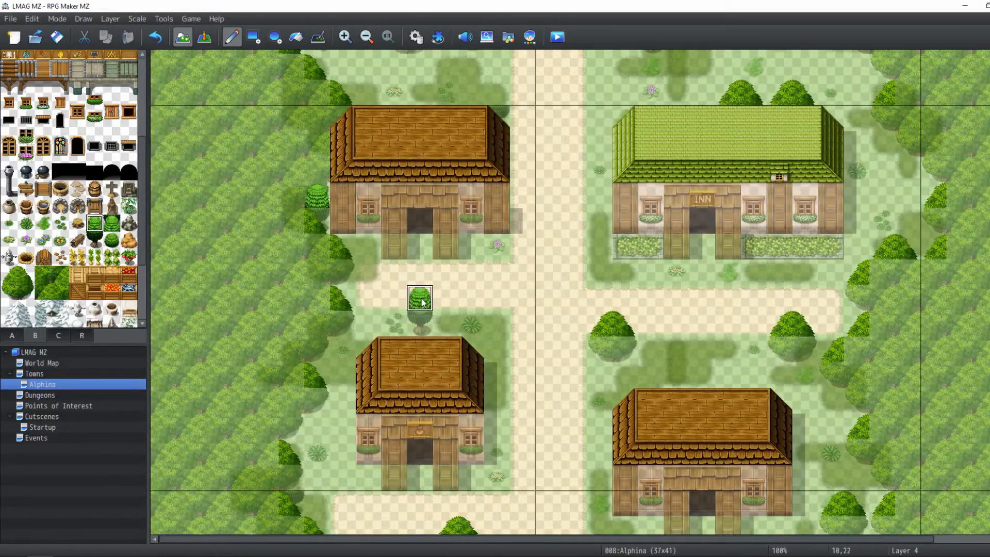
scroll(297, 450, "down", 9)
scroll(297, 449, "right", 2, "shift")
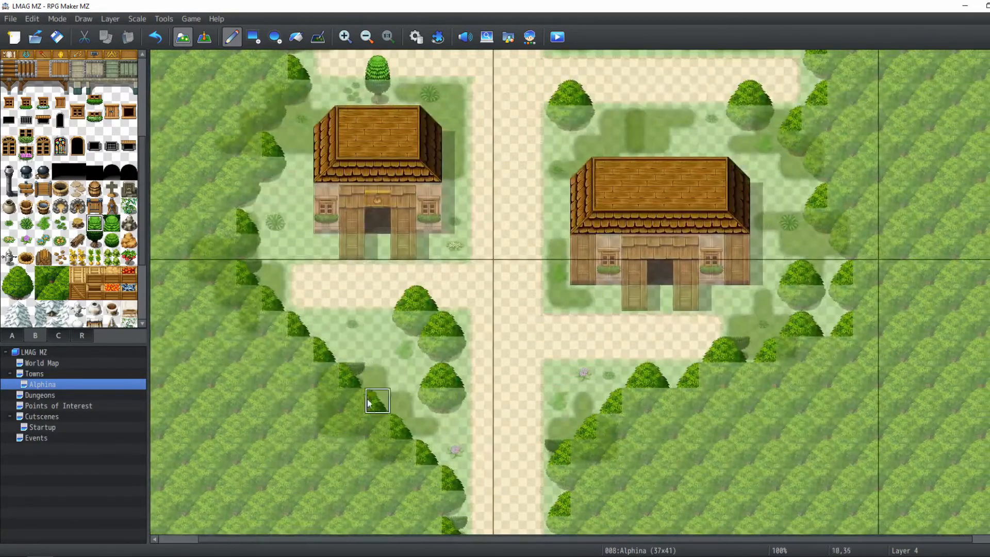
left_click(249, 247)
Place conifer trees at the southern ends of both path branches
scroll(325, 239, "right", 2, "shift")
left_click(414, 498)
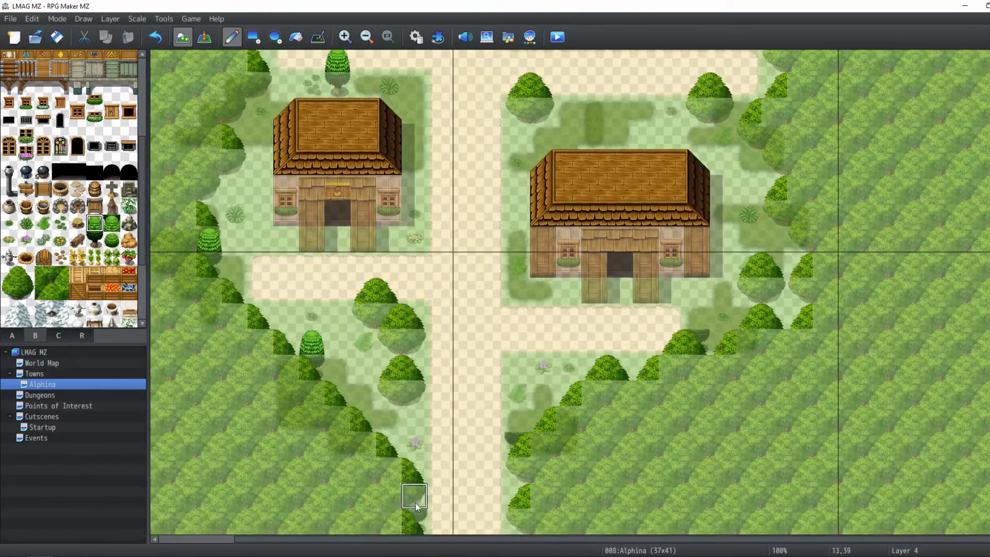
left_click(517, 420)
scroll(643, 332, "up", 1)
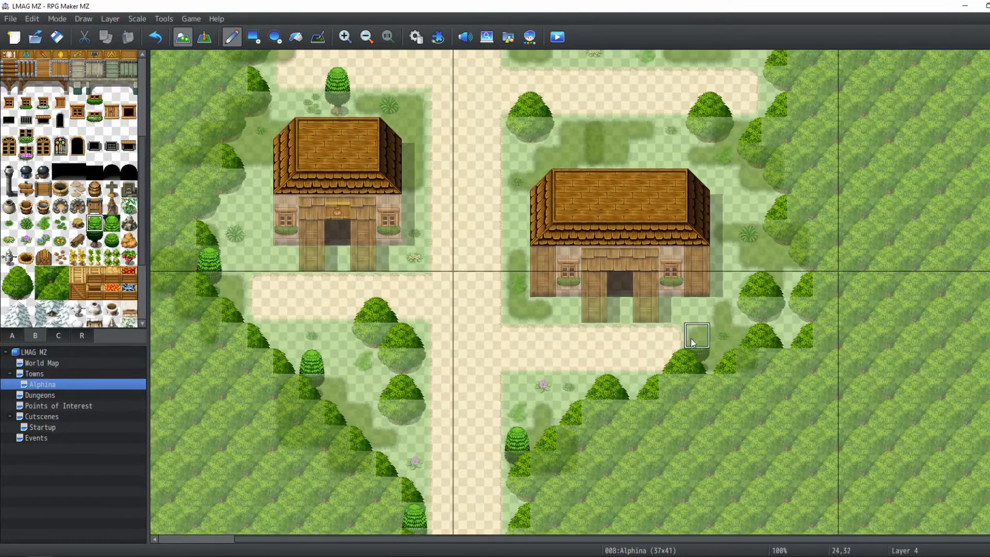
scroll(670, 320, "up", 6)
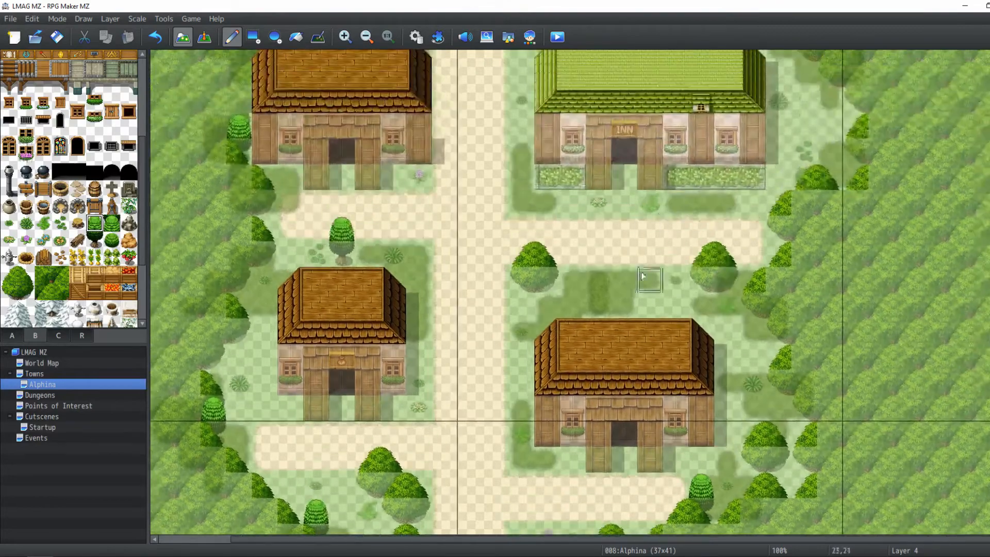
Place conifer trees around the clearing beside the north house
scroll(701, 227, "up", 5)
scroll(527, 168, "left", 3, "shift")
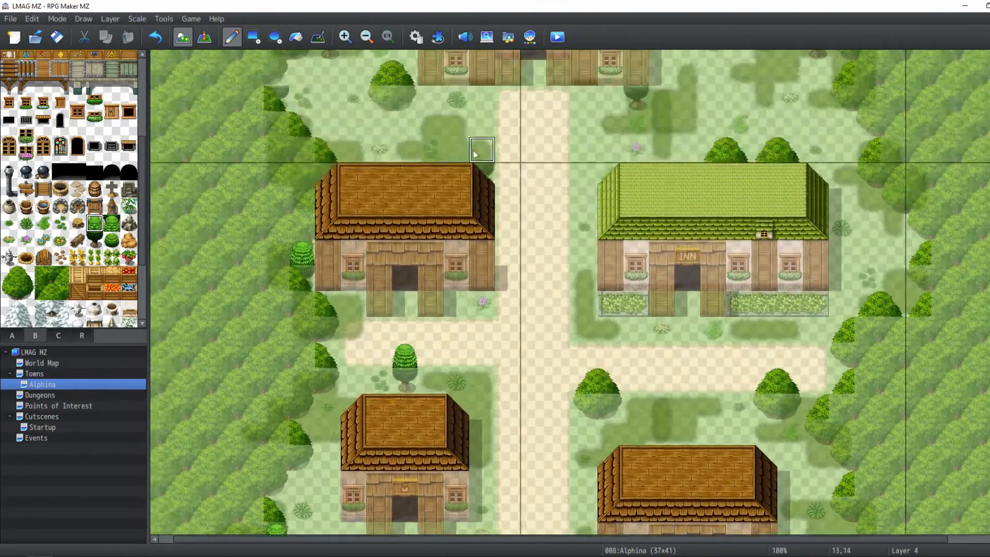
middle_click_drag(634, 177, 610, 263)
left_click(252, 162)
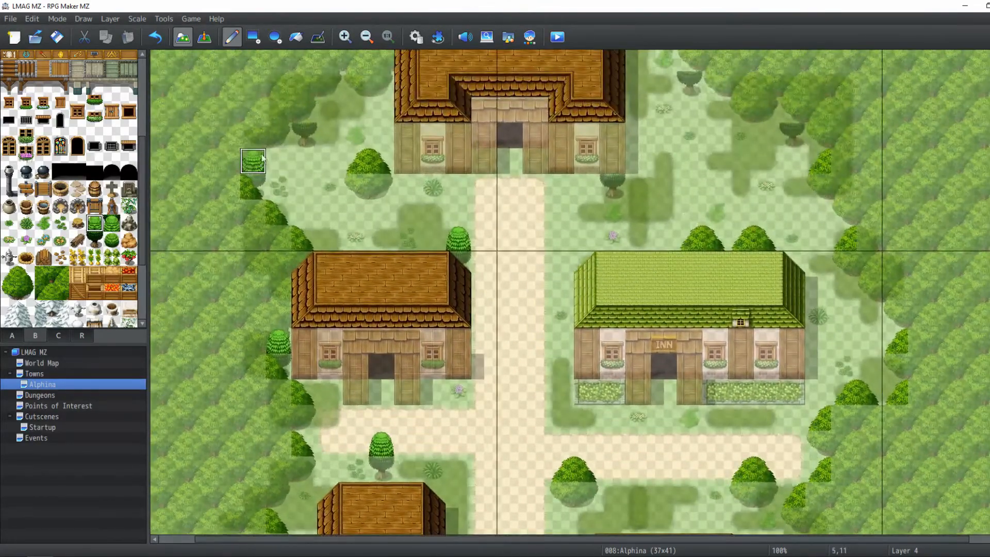
left_click(305, 111)
middle_click_drag(635, 62, 592, 104)
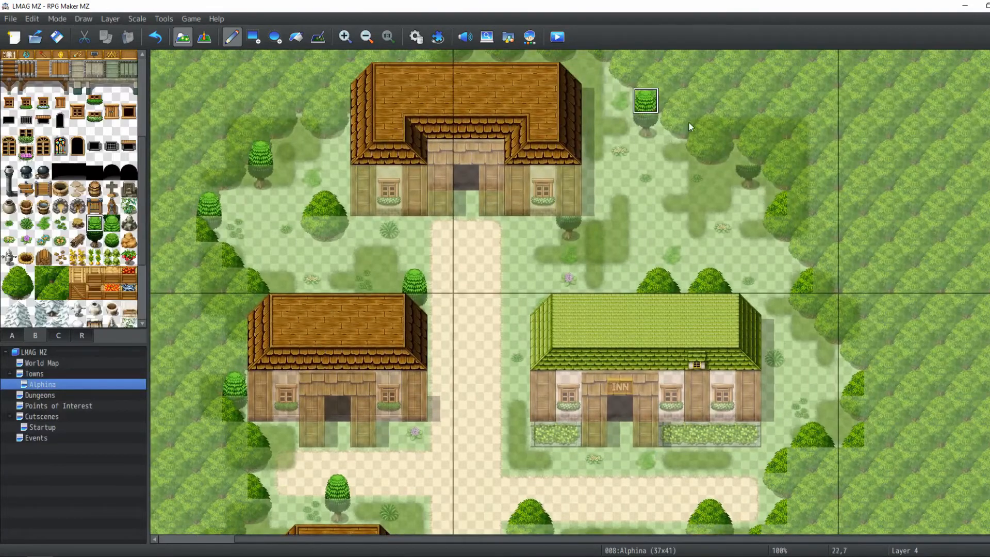
Scroll around the town to review the tree placement
scroll(745, 203, "down", 8)
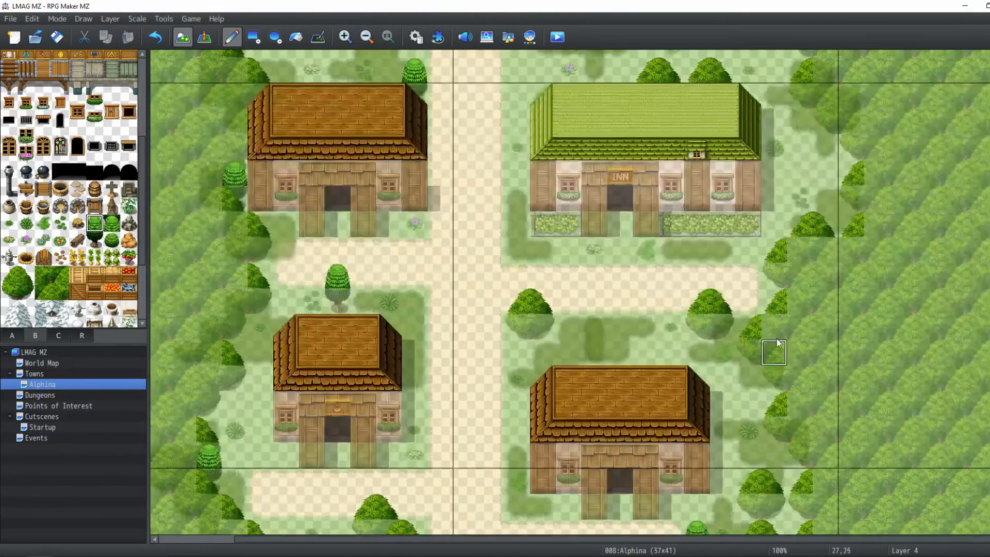
scroll(778, 343, "up", 11)
scroll(747, 221, "left", 3)
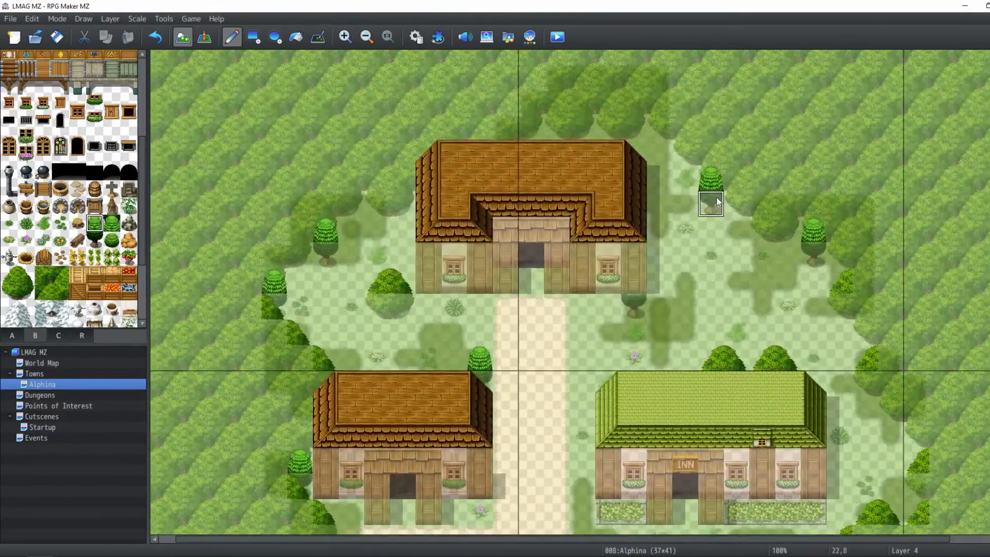
scroll(717, 201, "down", 17)
scroll(714, 203, "right", 3)
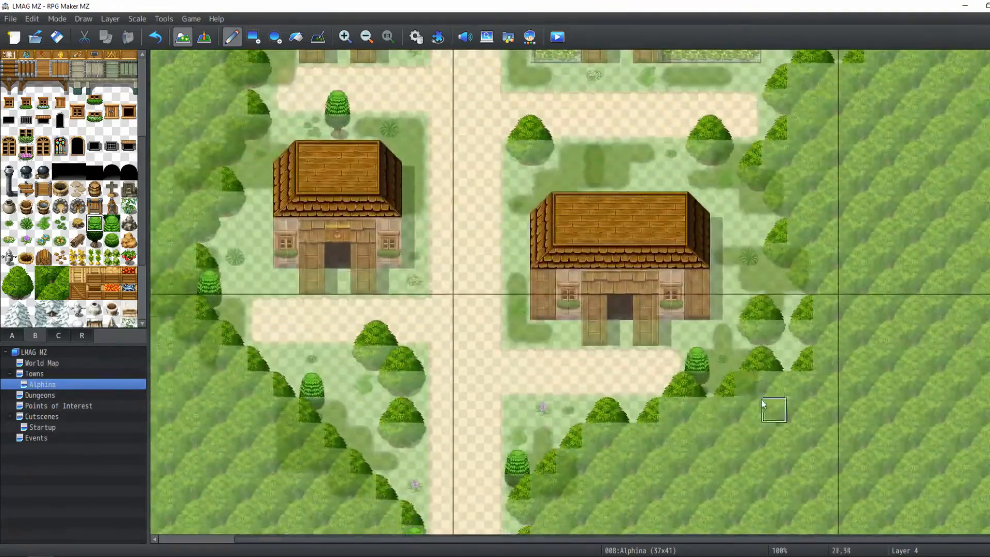
scroll(702, 413, "up", 8)
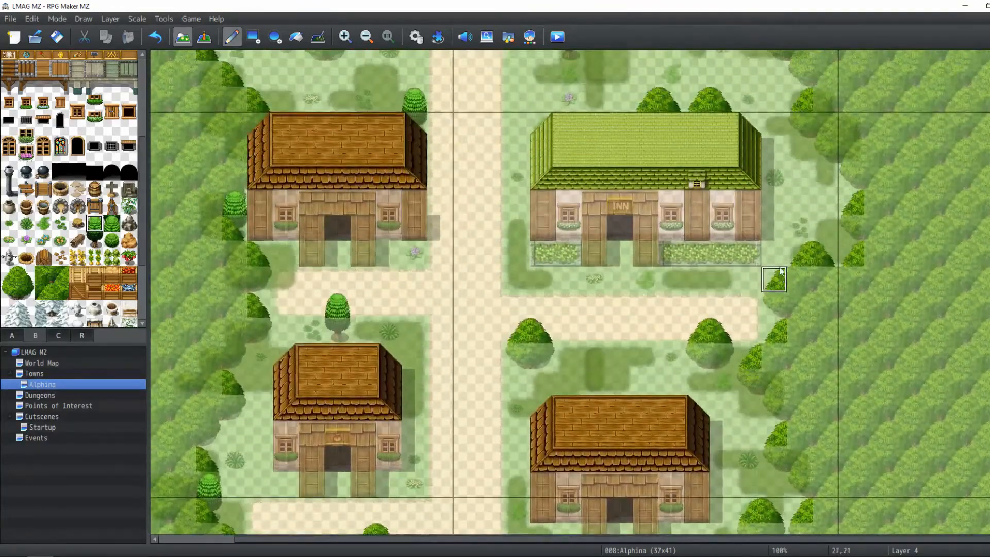
scroll(781, 271, "up", 12)
scroll(777, 279, "left", 2)
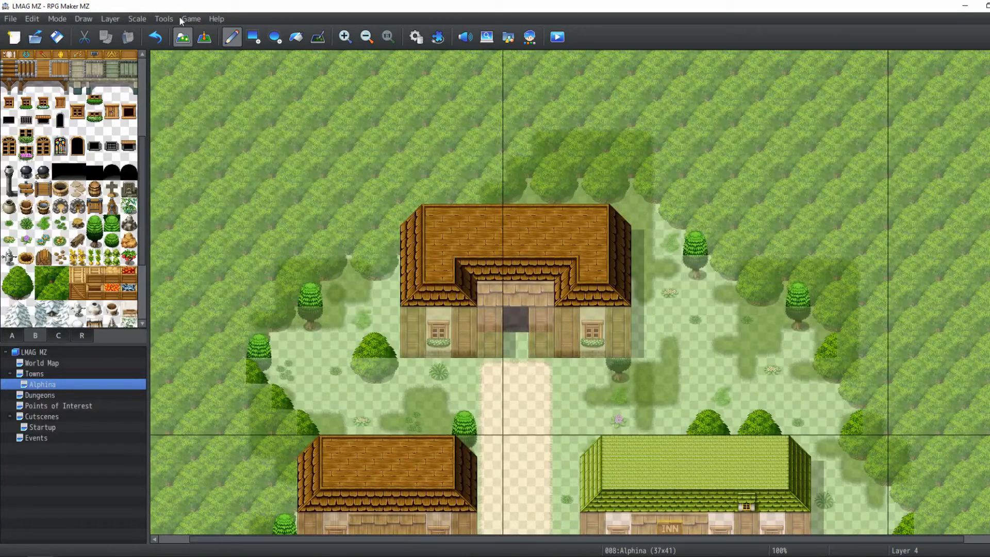
Toggle between Layer 3 and Layer 4 and preview the town in event mode
left_click(110, 19)
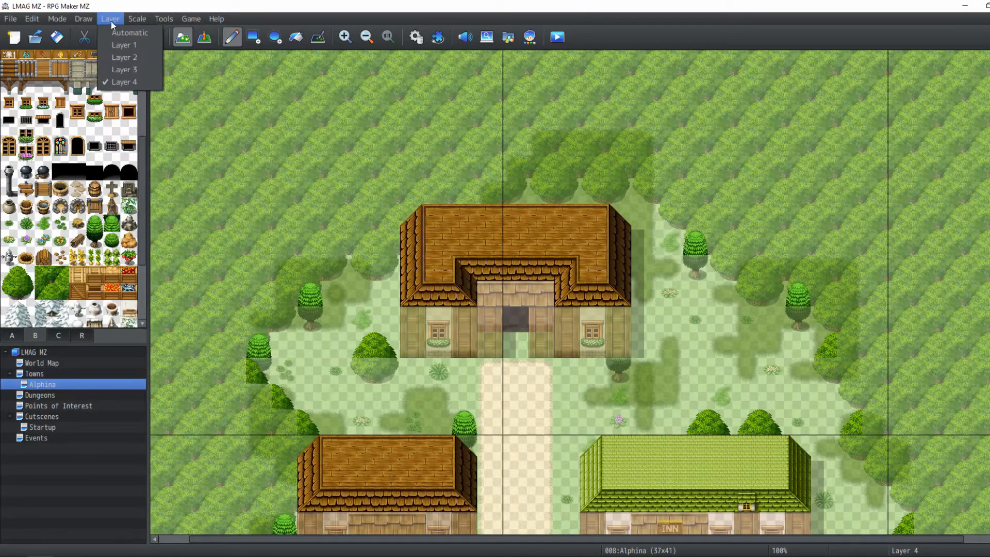
left_click(118, 69)
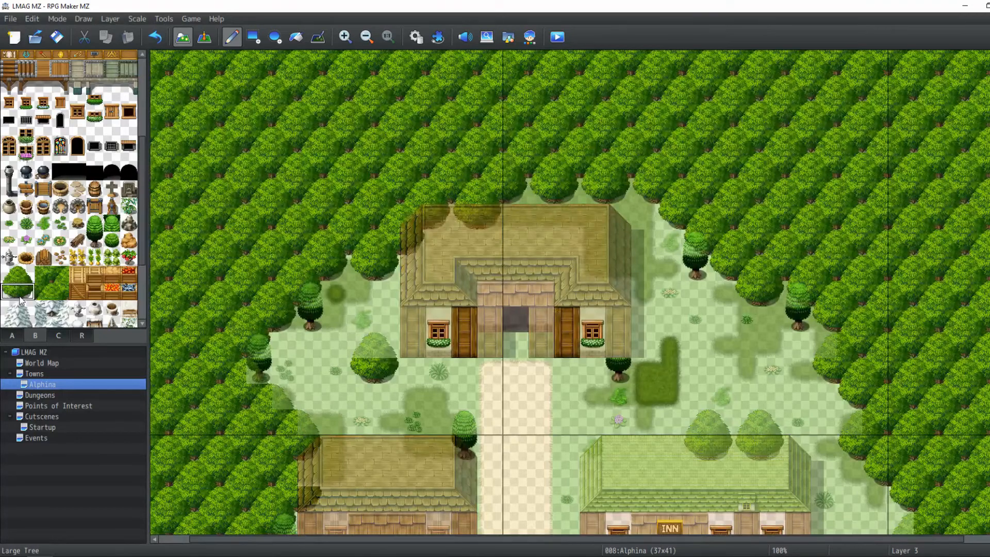
left_click(103, 20)
left_click(114, 81)
left_click(17, 275)
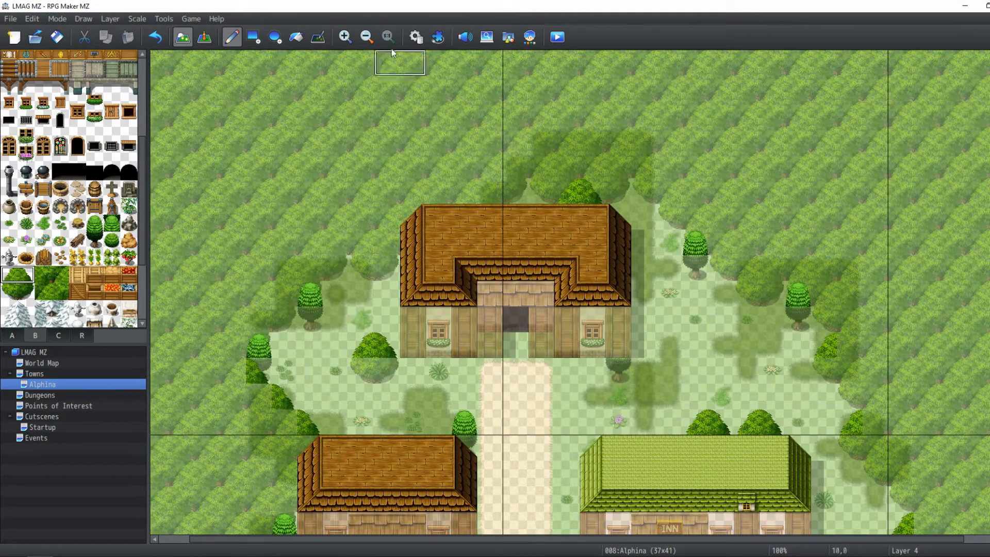
left_click(201, 40)
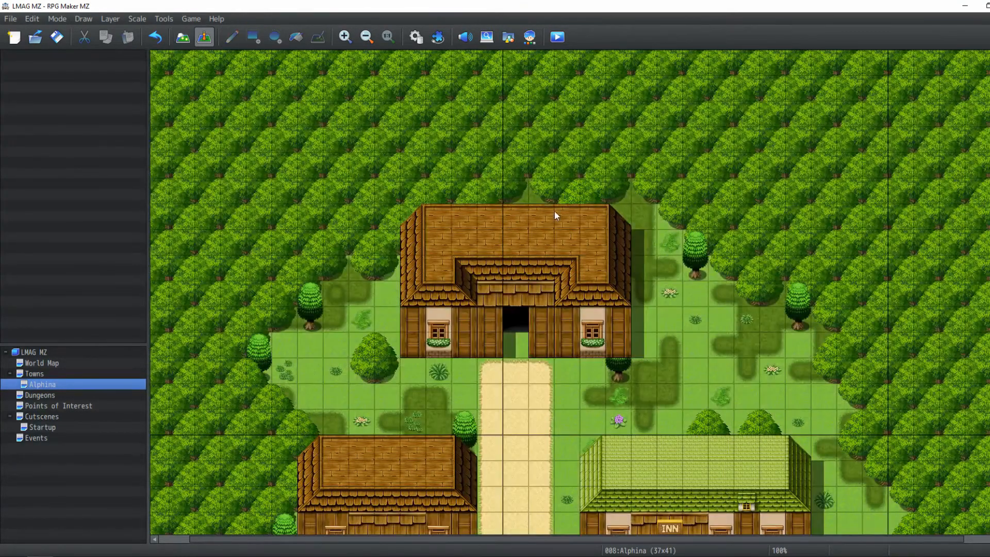
scroll(546, 245, "down", 4)
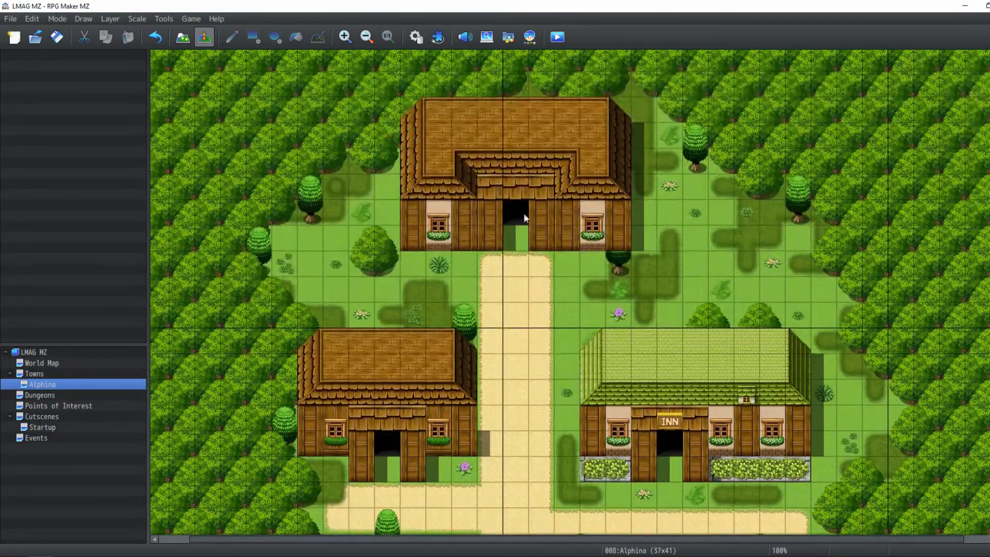
Return to map mode and draw shadow with the Shadow Pen beside the north path
left_click(188, 37)
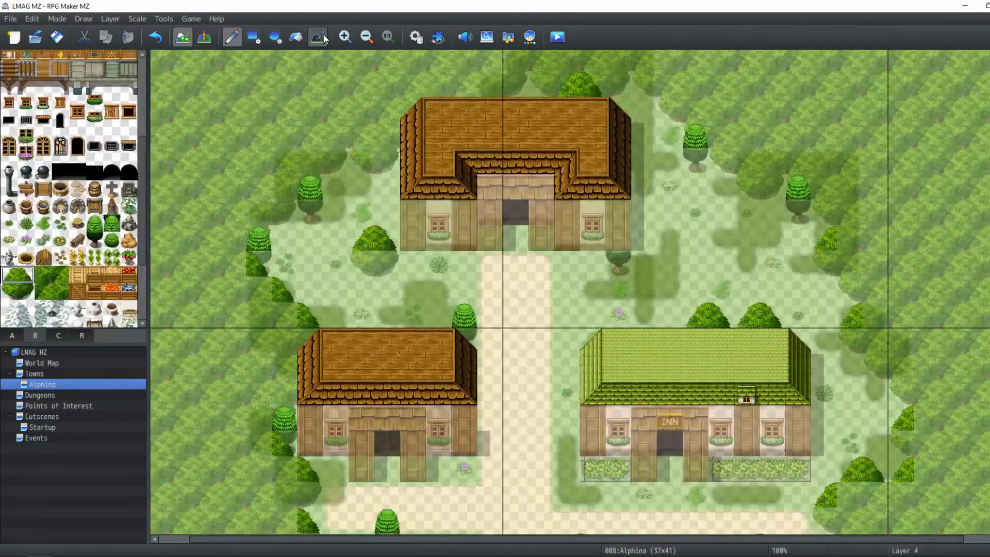
left_click(317, 37)
left_click_drag(481, 380, 482, 360)
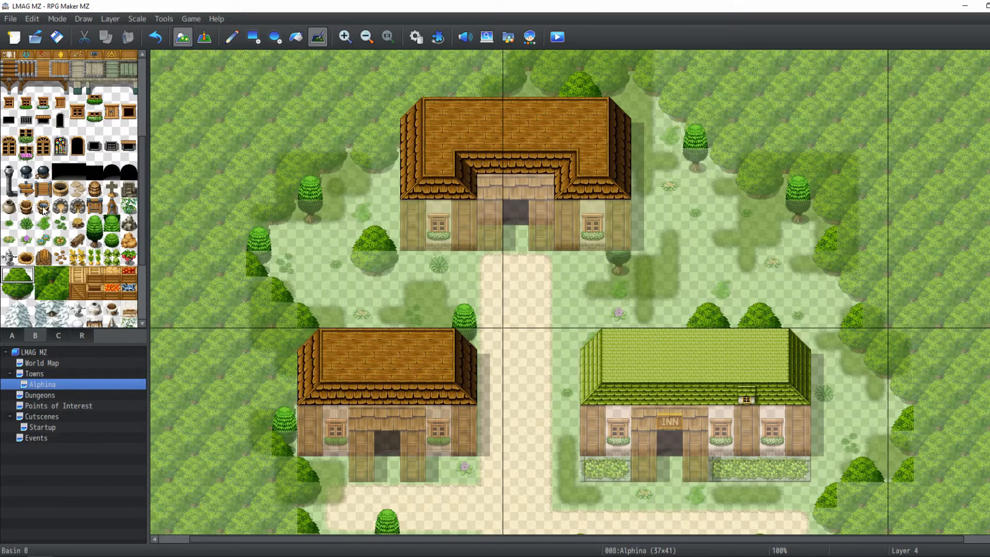
Browse the tileset tabs and scroll the map while choosing a prop tile
scroll(43, 210, "down", 2)
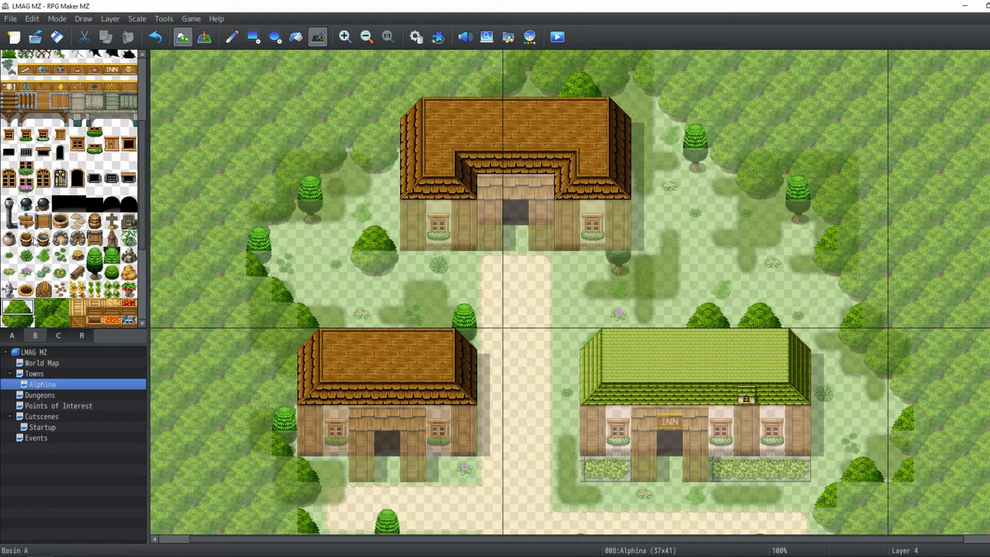
left_click(9, 339)
scroll(109, 109, "up", 3)
middle_click_drag(543, 228, 741, 147)
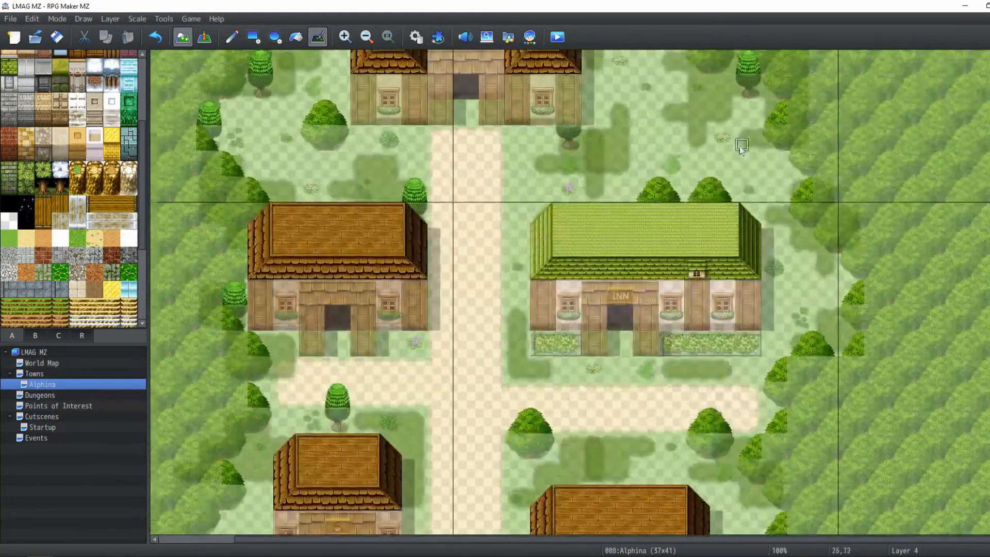
middle_click_drag(666, 199, 750, 249)
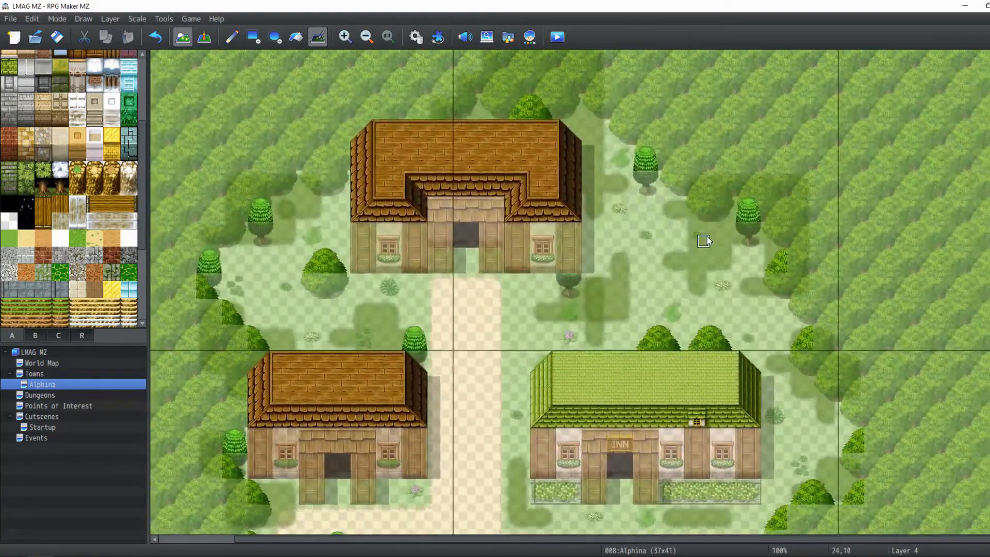
left_click(129, 19)
left_click(116, 92)
left_click(33, 335)
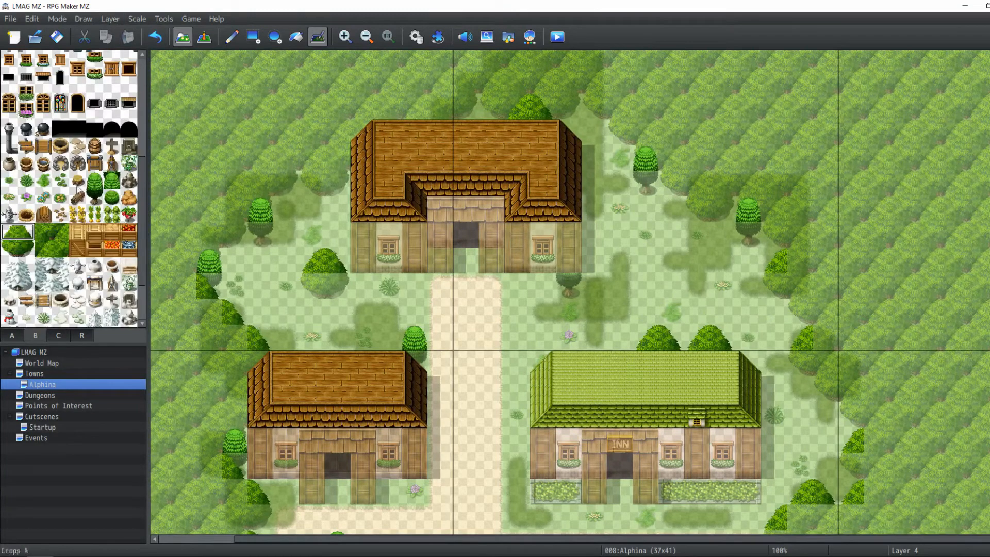
left_click(94, 180)
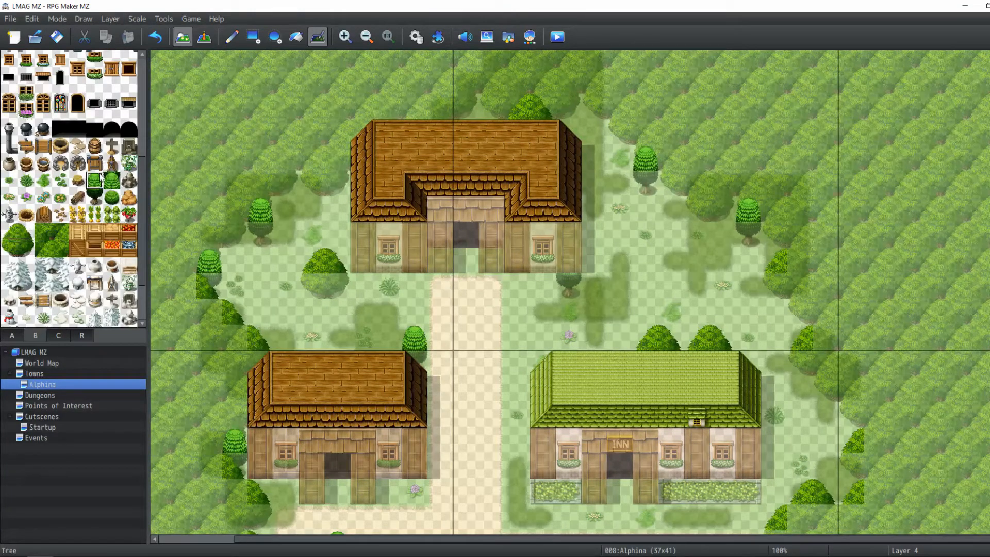
left_click(229, 38)
scroll(536, 287, "down", 4)
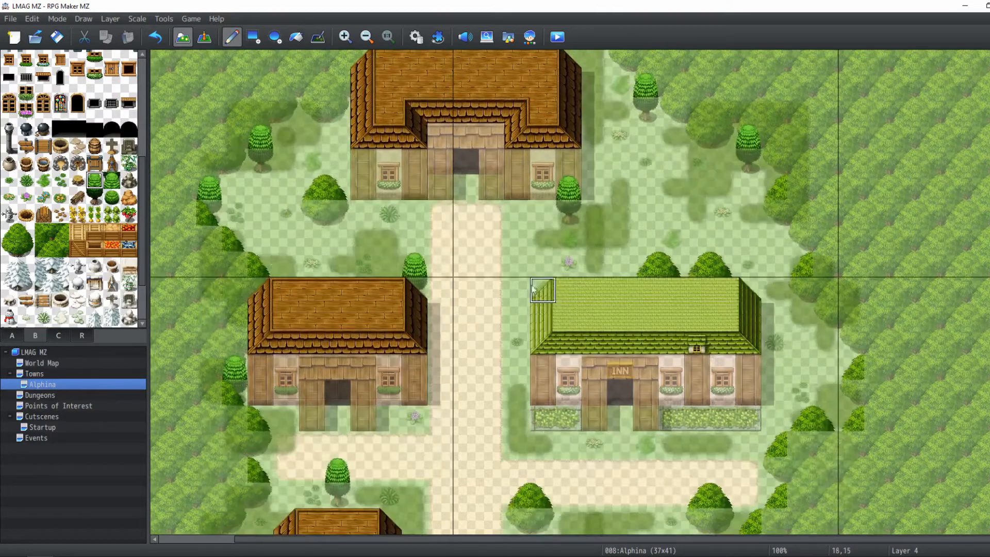
scroll(670, 211, "up", 2)
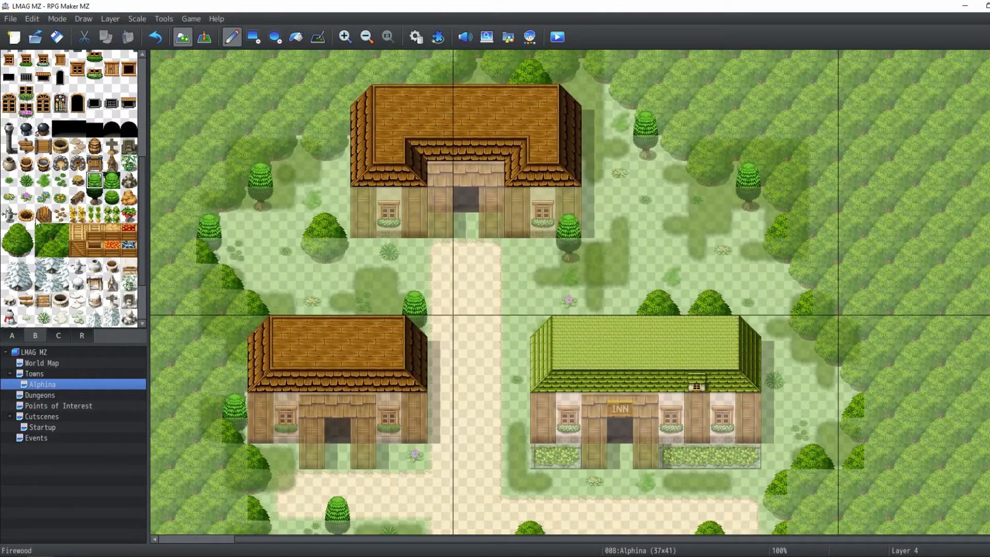
scroll(73, 204, "up", 1)
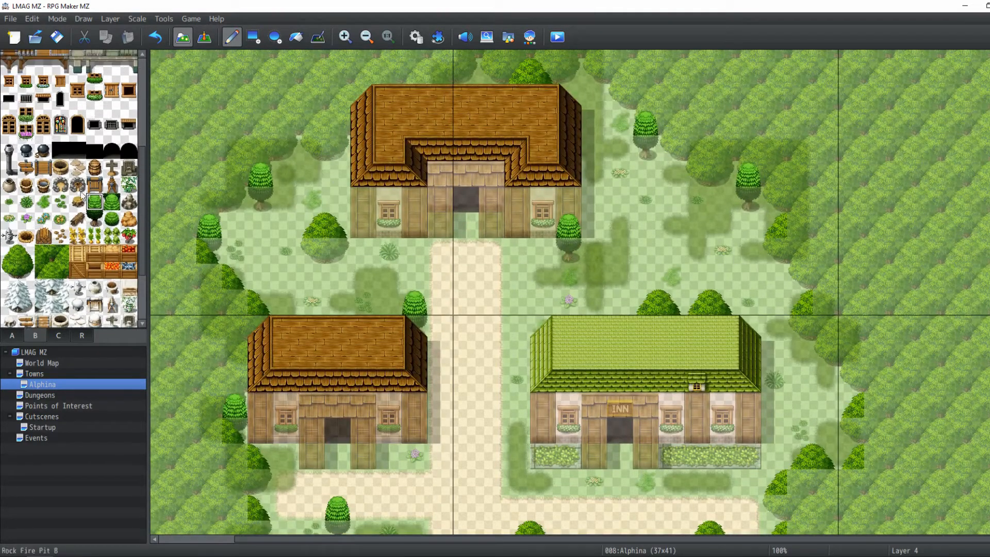
Place sack props east of the north house and west of the southeast house
left_click(128, 219)
left_click(645, 224)
middle_click_drag(549, 256, 456, 378)
middle_click_drag(481, 361, 518, 372)
middle_click_drag(653, 356, 667, 399)
middle_click_drag(615, 343, 519, 414)
left_click(517, 446)
middle_click_drag(385, 309, 361, 252)
middle_click_drag(431, 239, 385, 173)
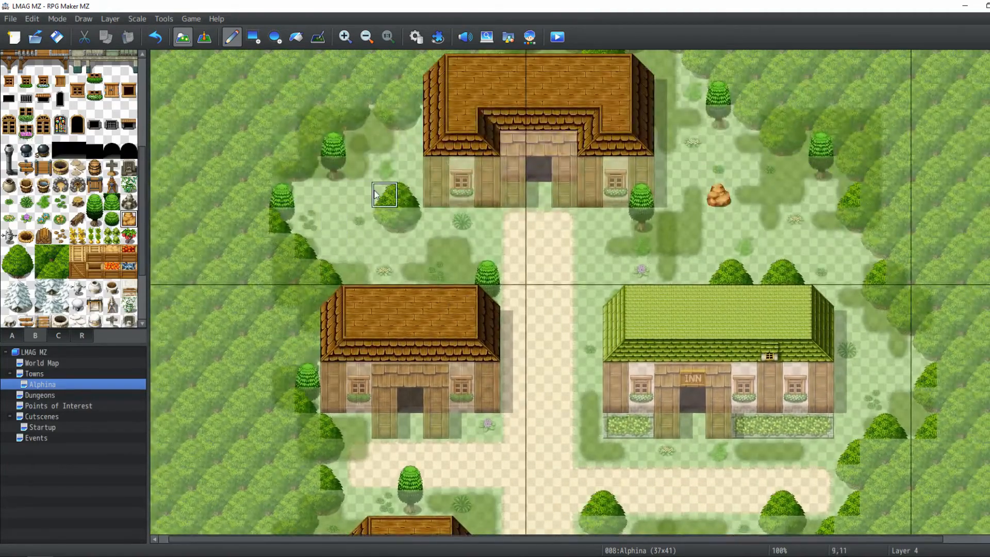
middle_click_drag(748, 164, 560, 293)
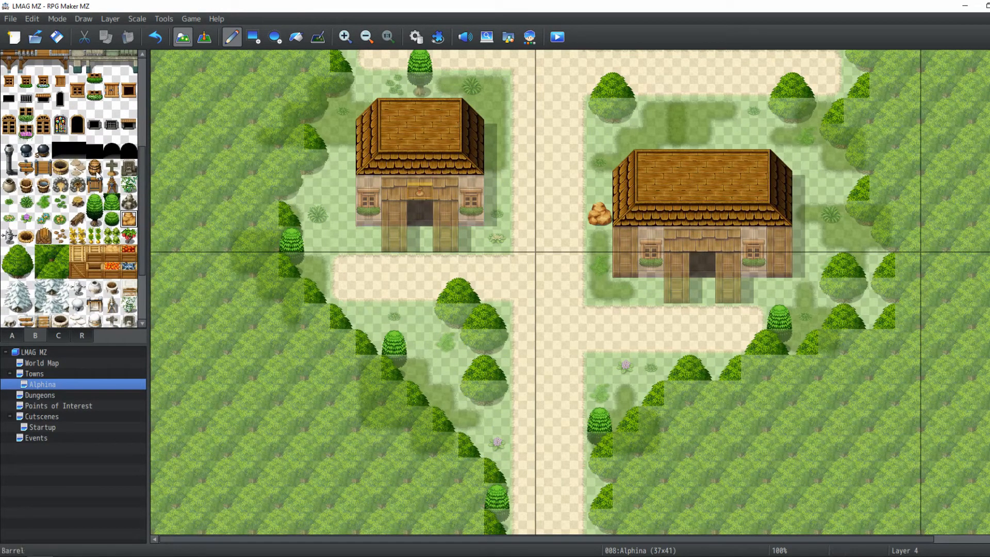
Switch to Layer 3 and place barrels and pots along the southwest house's west wall
left_click(116, 23)
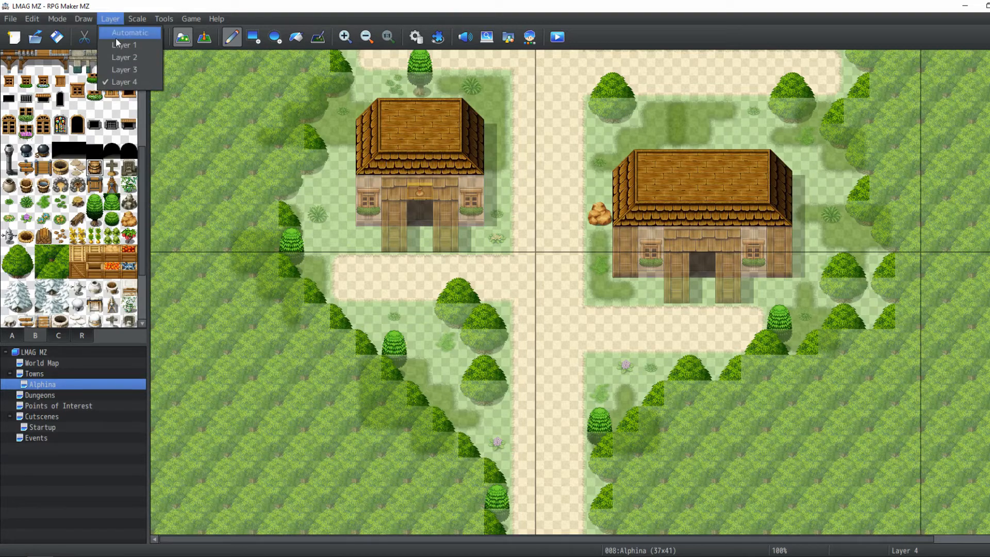
left_click(126, 70)
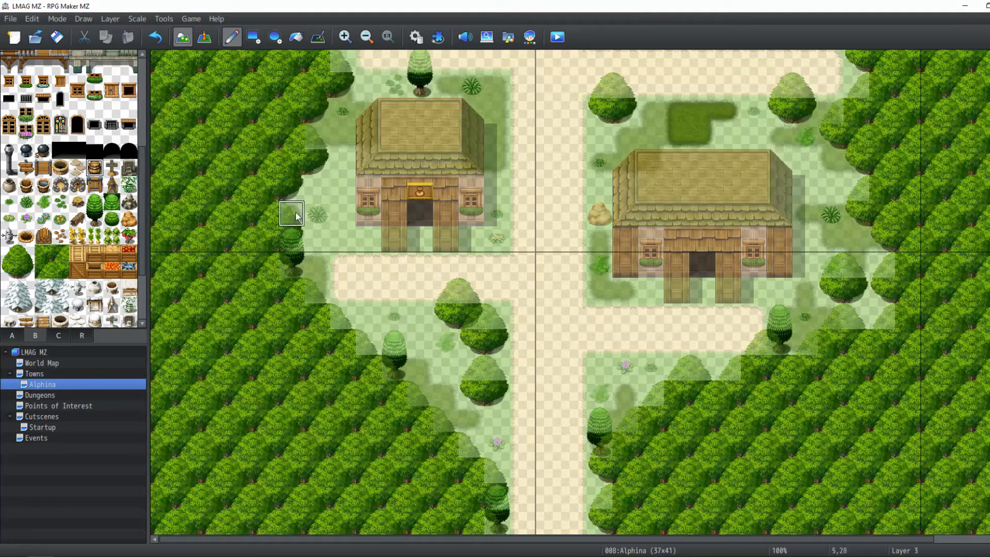
left_click(368, 239)
left_click(347, 222)
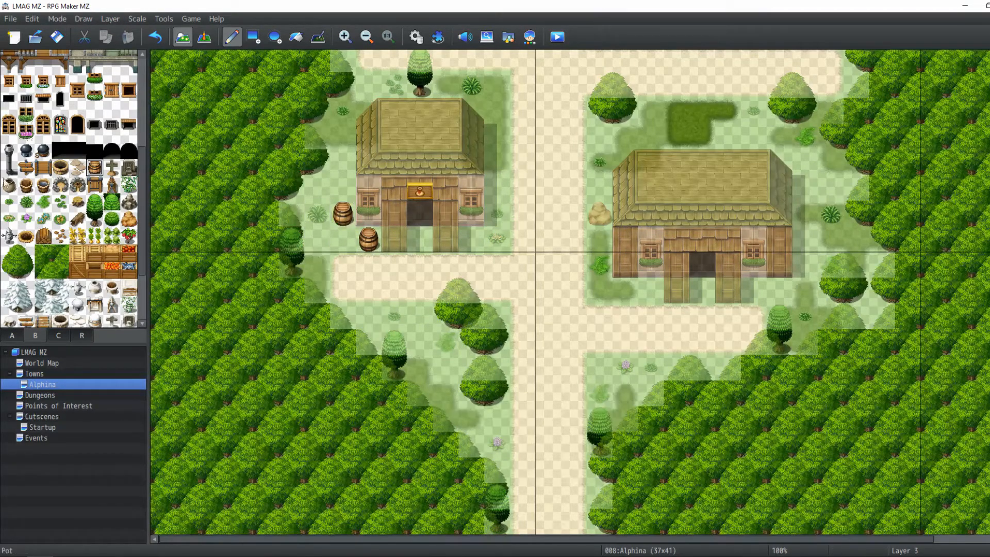
left_click(9, 185)
left_click(342, 241)
left_click(343, 190)
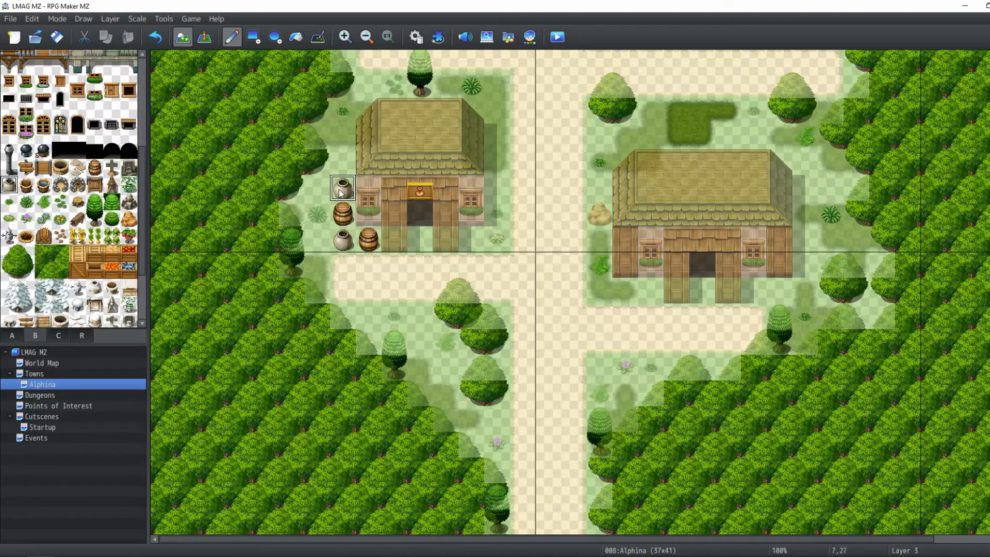
middle_click_drag(457, 264, 474, 251)
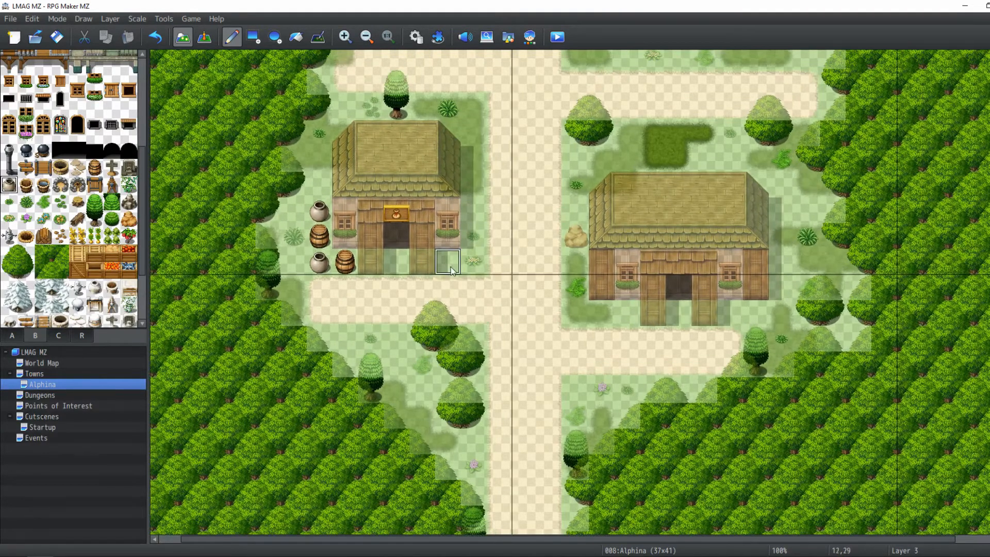
left_click(320, 236)
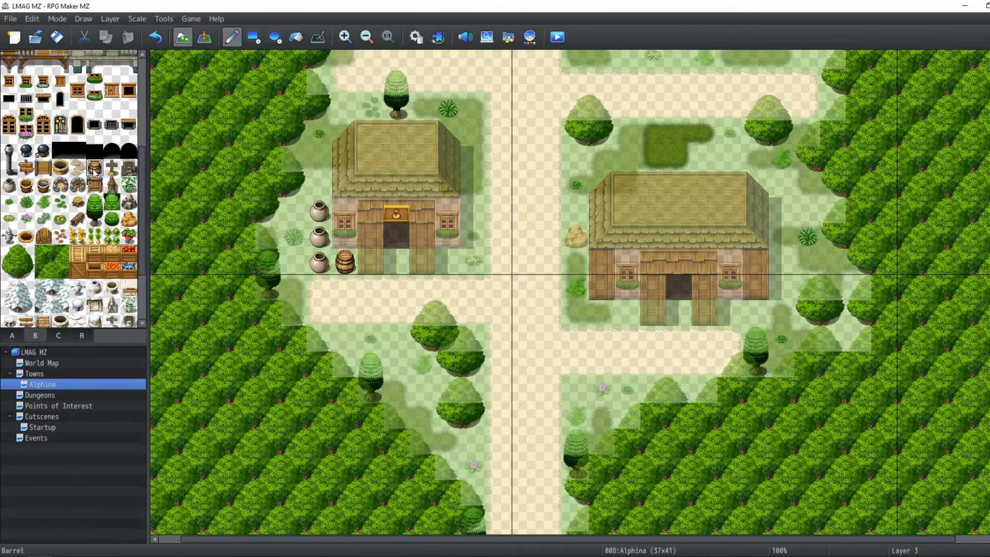
Place two barrels against the inn's east wall
mouse_move(474, 293)
middle_mouse_down()
mouse_move(645, 237)
mouse_move(776, 224)
middle_mouse_up()
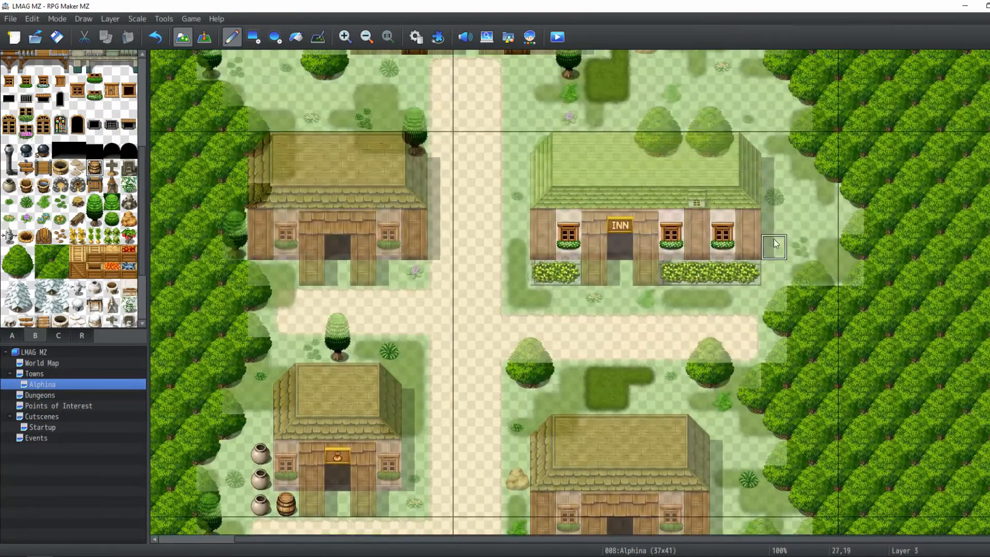
left_click_drag(776, 246, 777, 227)
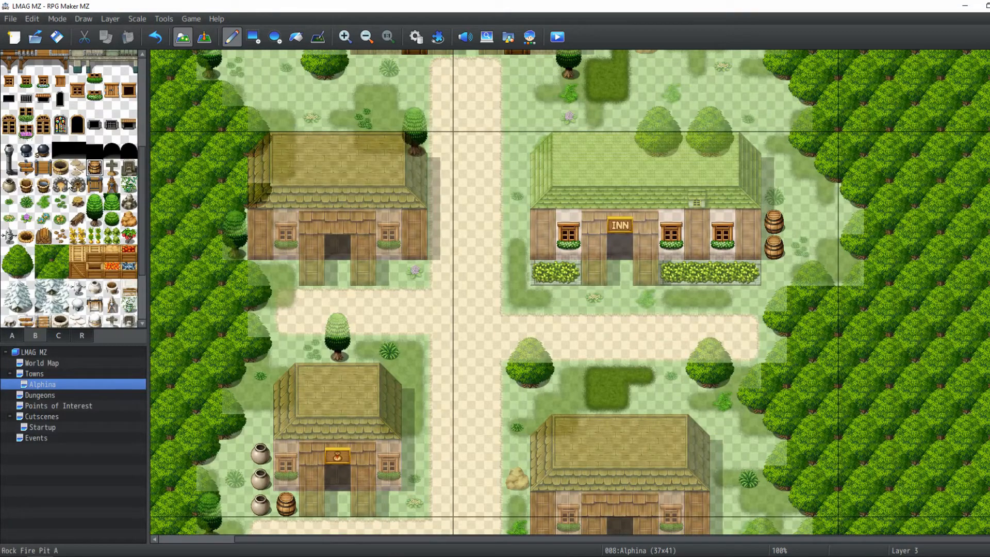
Place a pot just northeast of the inn's east wall, above the barrels
scroll(75, 207, "down", 2)
scroll(80, 178, "up", 2)
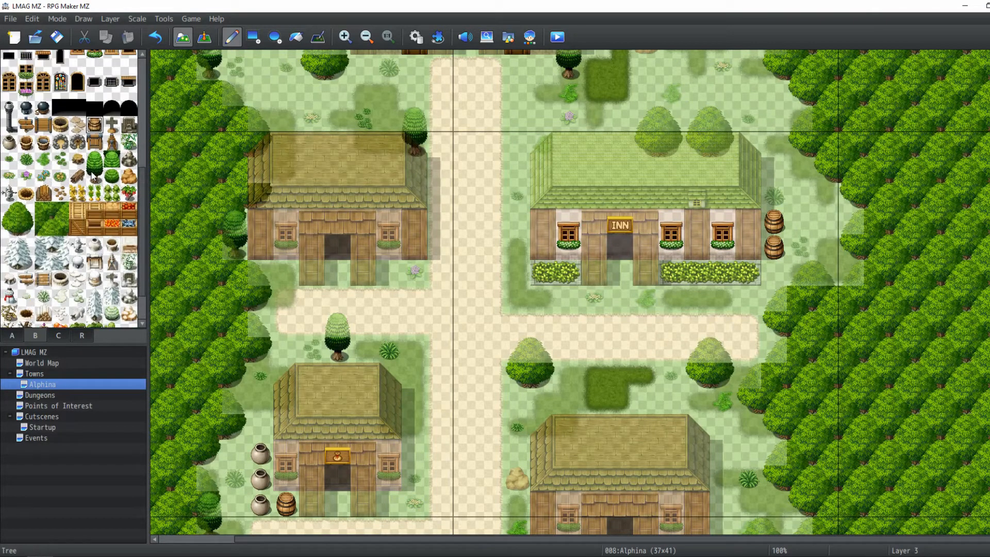
left_click(13, 175)
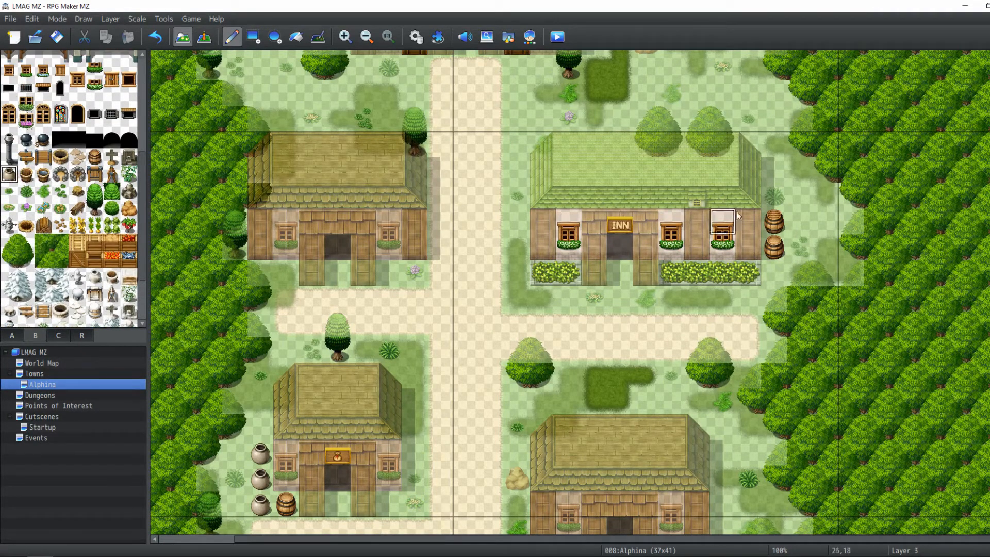
left_click(780, 176)
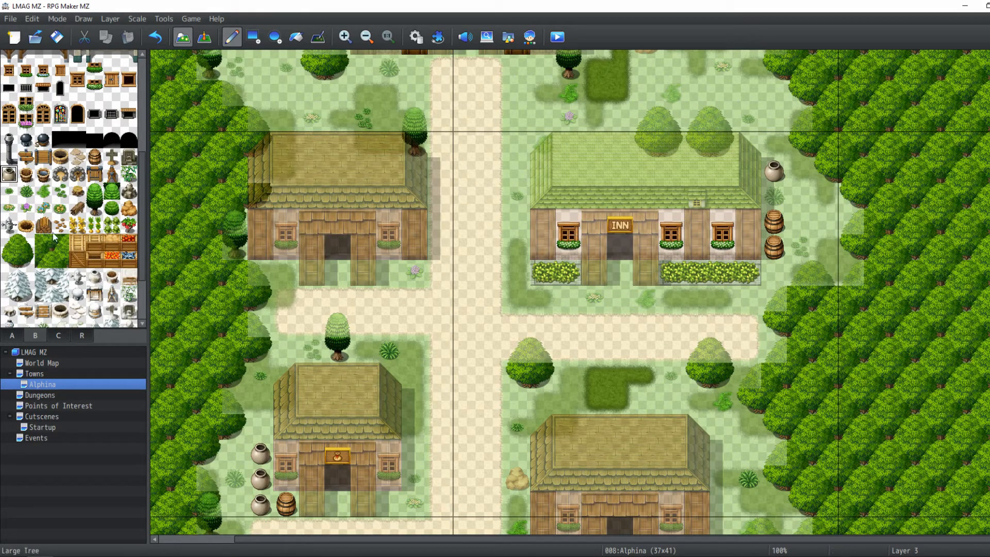
Place stepping stones in front of the west house's doorway
left_click(338, 272)
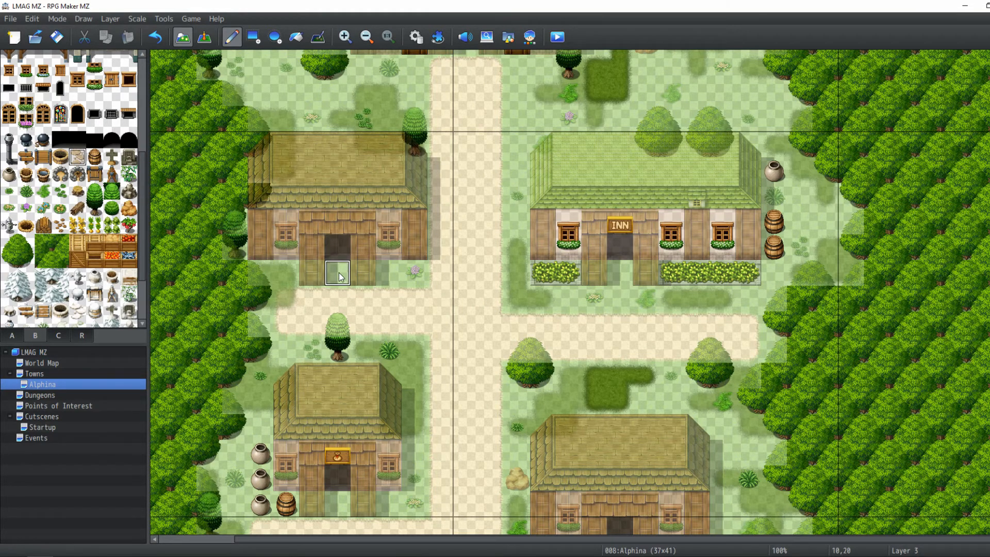
scroll(315, 245, "down", 2)
right_click(365, 200)
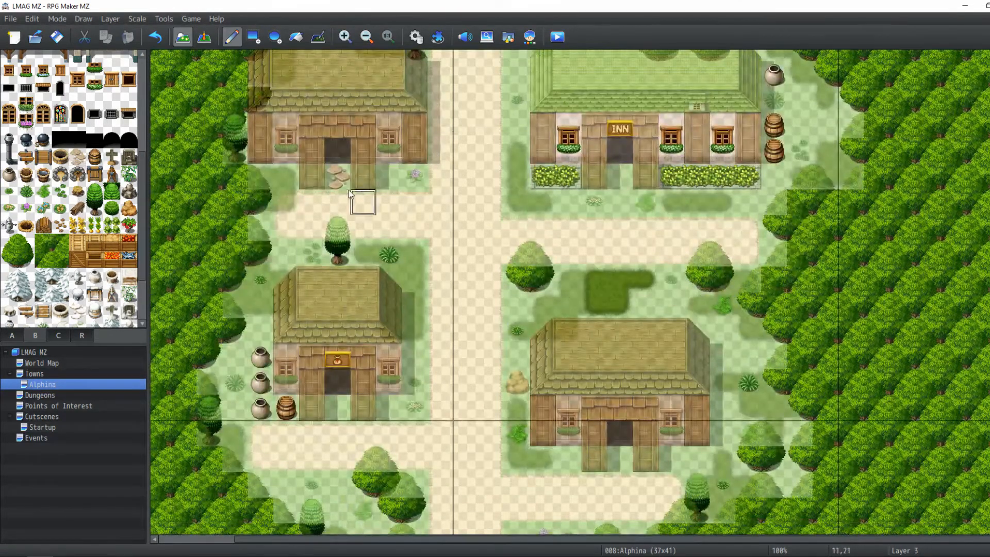
left_click(338, 178)
Switch to Layer 2 and place stepping stones before the southeast house's and the inn's doorways
left_click(113, 19)
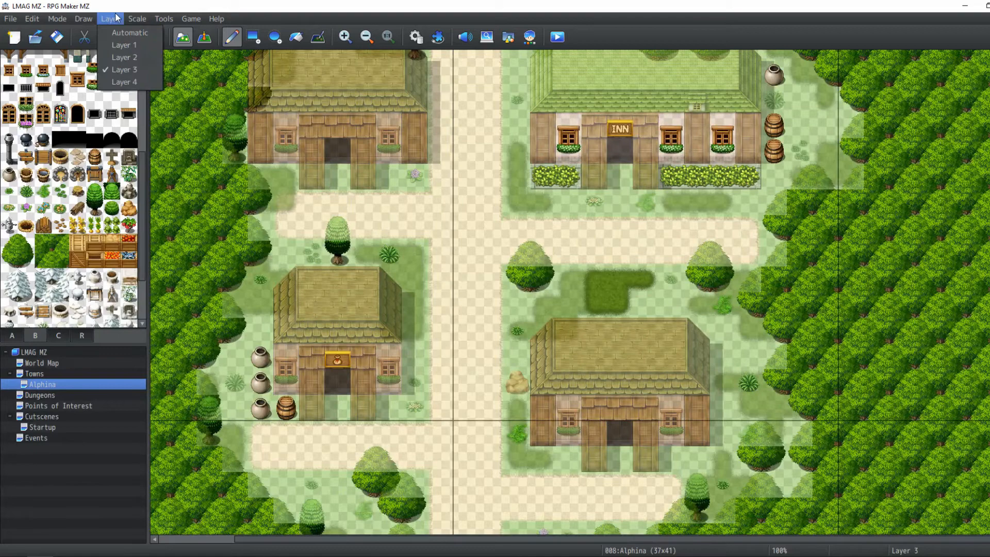
left_click(117, 57)
left_click(74, 160)
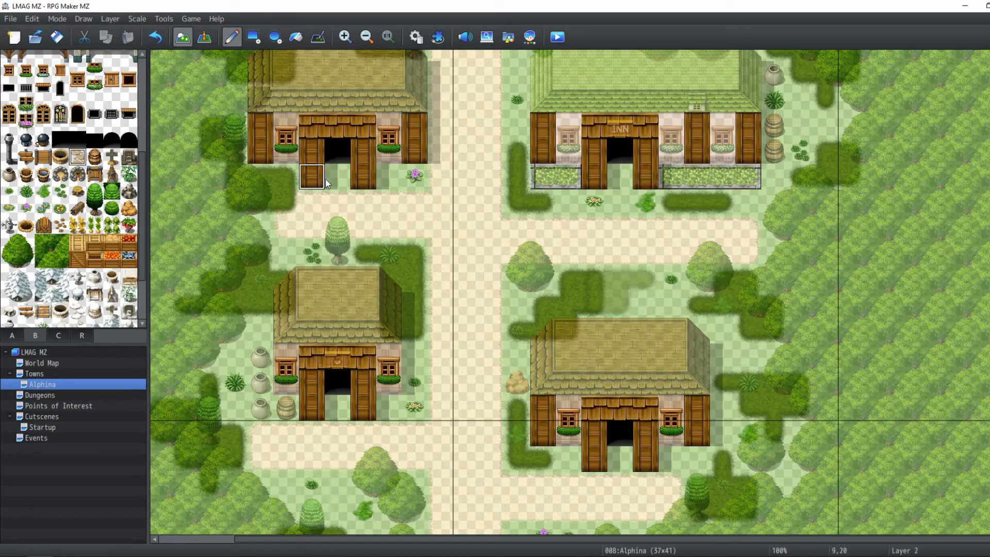
left_click(620, 459)
left_click(620, 177)
scroll(584, 253, "up", 2)
scroll(584, 253, "up", 5)
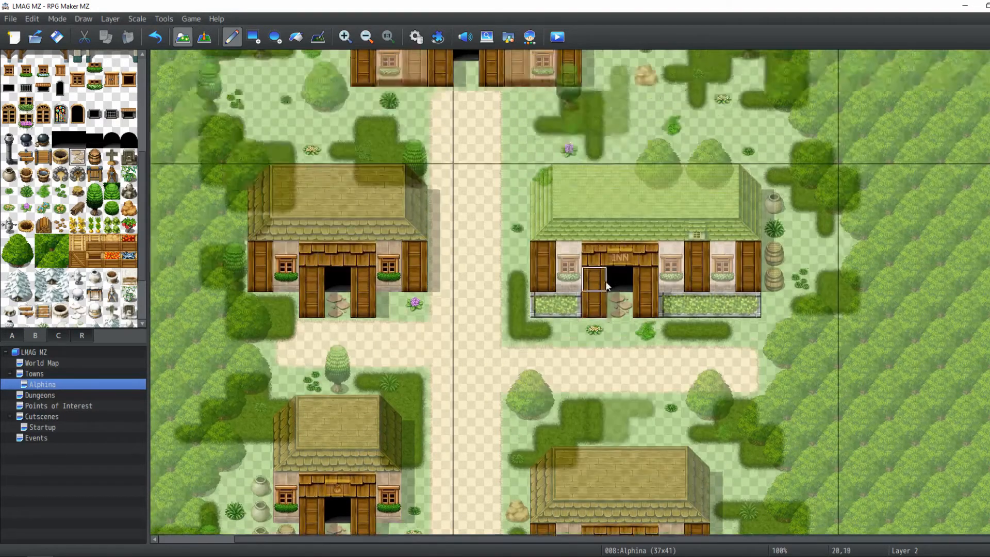
scroll(616, 334, "down", 2)
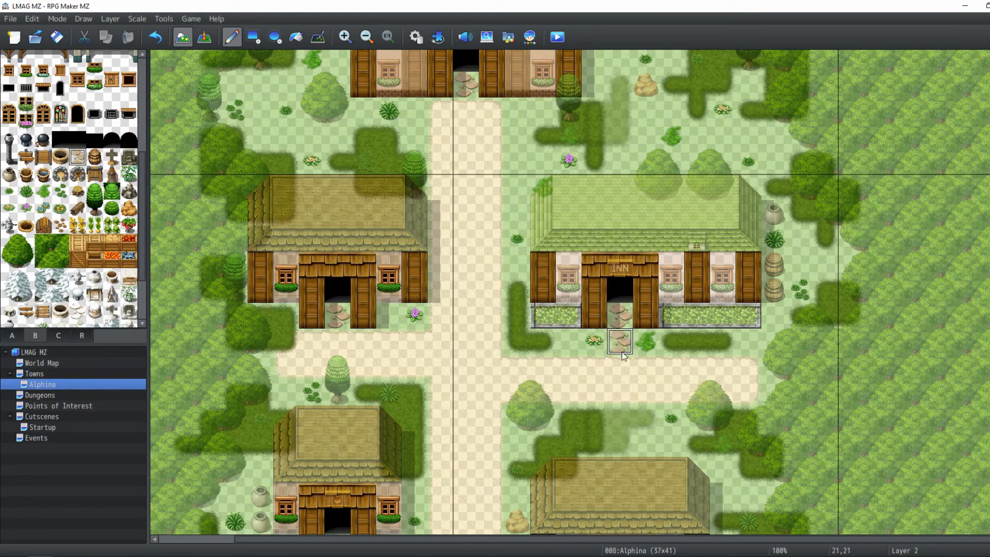
Switch to event mode, zoom out, and narrow the Alphina map to a width of 35 tiles
left_click(202, 43)
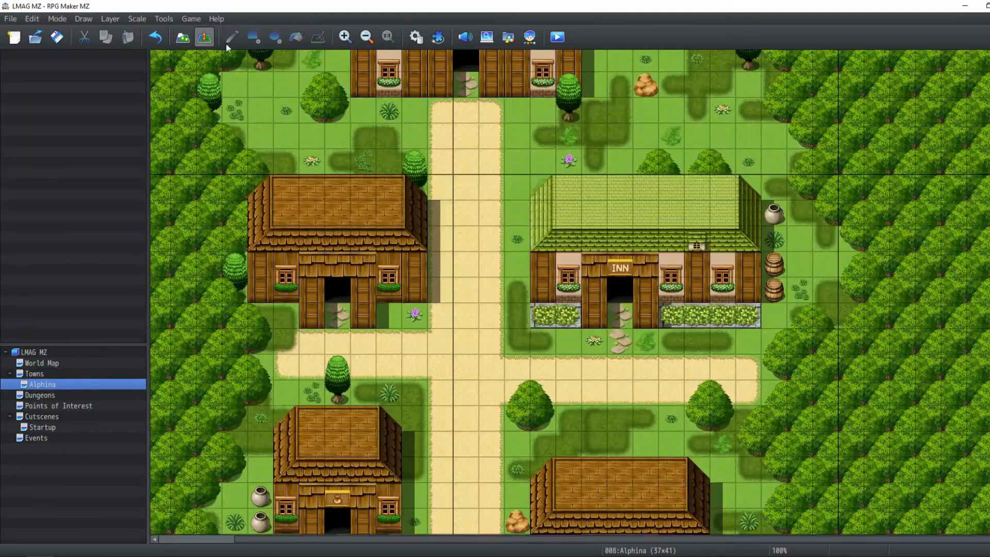
left_click(367, 37)
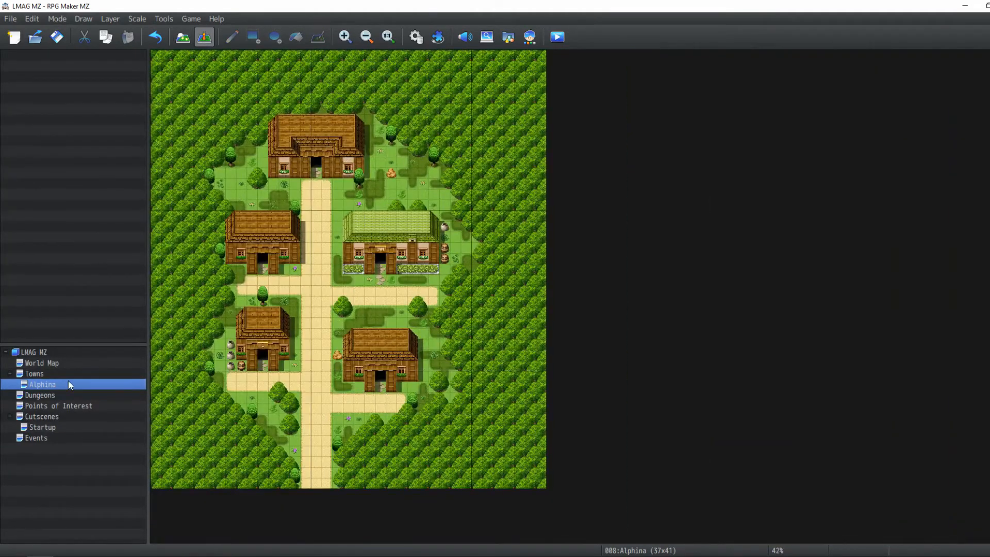
right_click(68, 380)
left_click(107, 387)
scroll(434, 185, "down", 1)
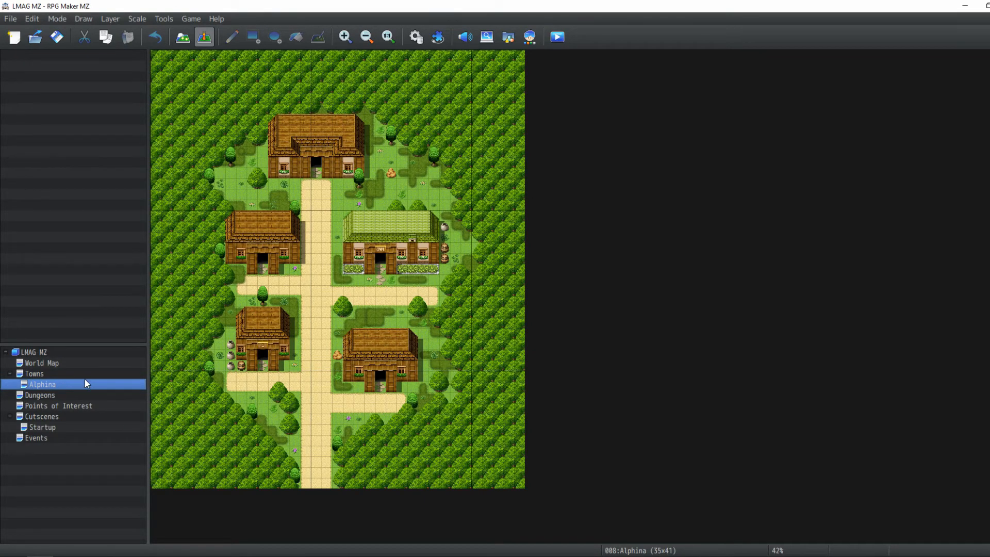
Shift the whole map's contents upward with a negative vertical offset
key("ctrl+t")
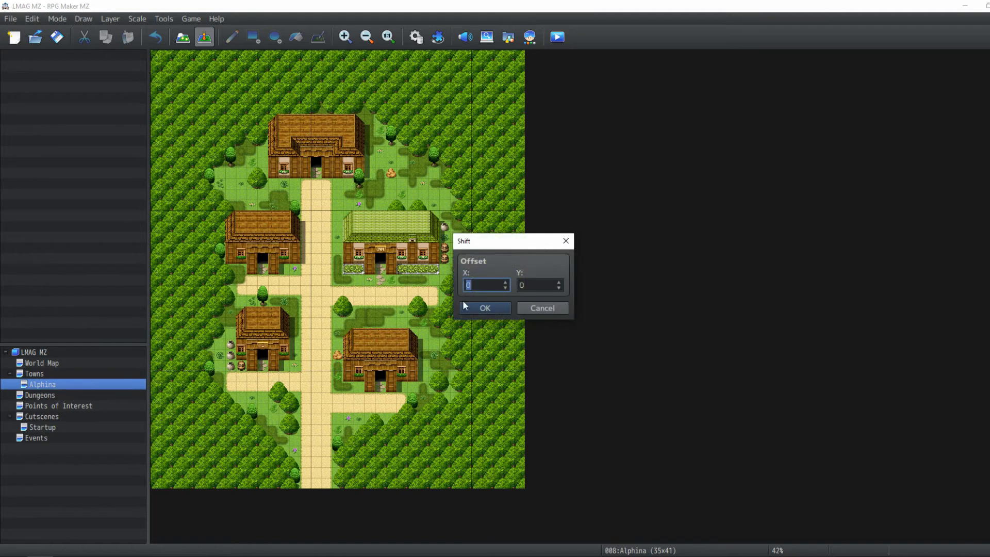
left_click(538, 282)
scroll(538, 282, "down", 1)
key("Down")
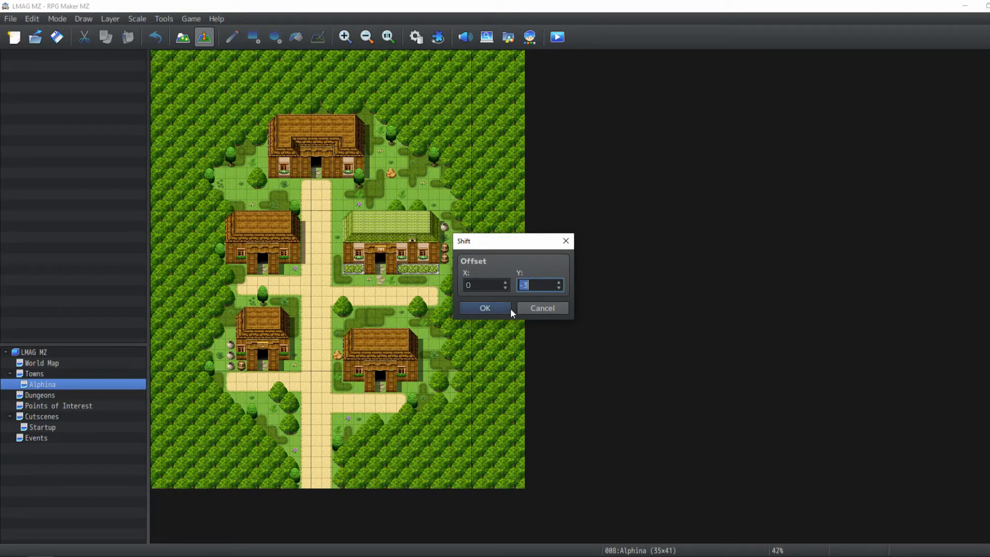
key("Up")
key("Return")
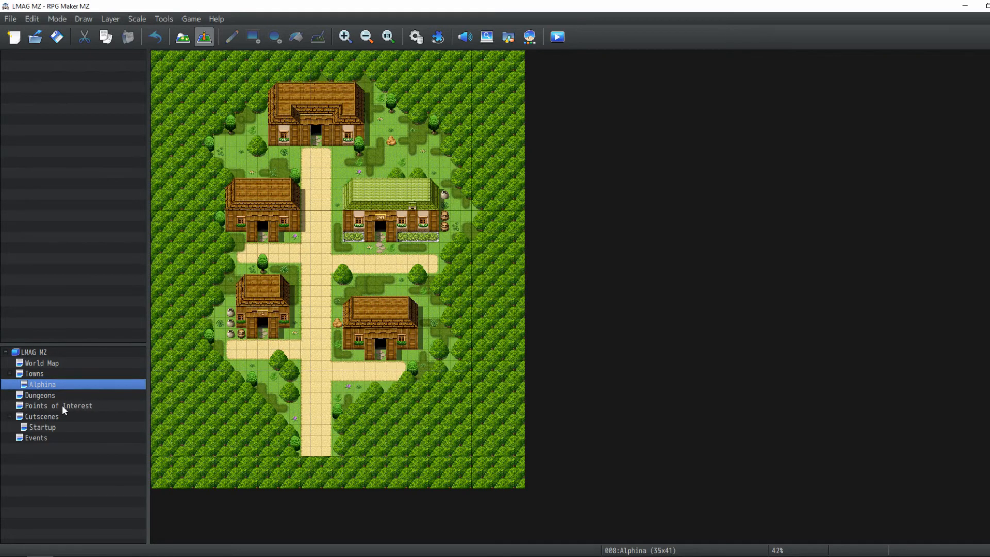
Set the Alphina map's height to 38 in its map properties
double_click(70, 383)
scroll(475, 190, "down", 3)
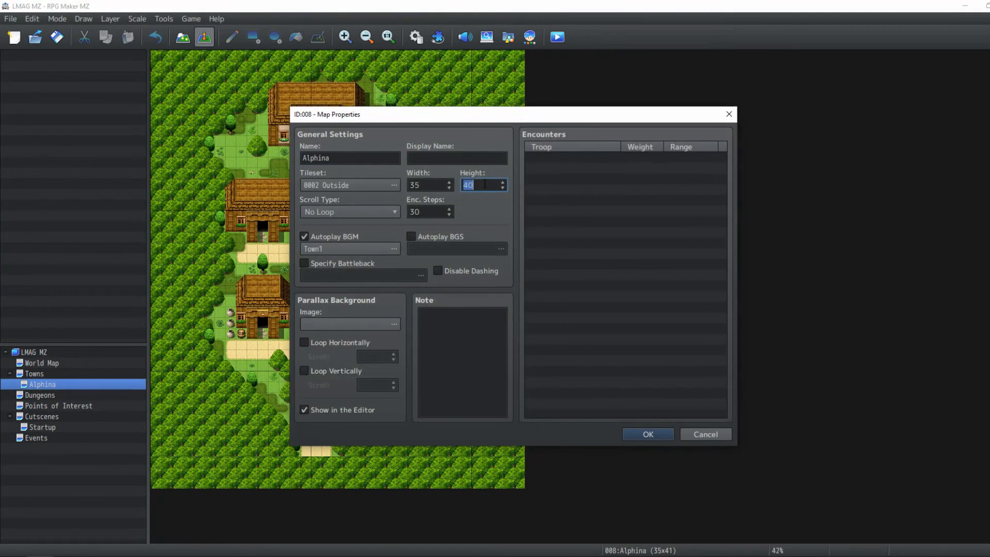
key("Return")
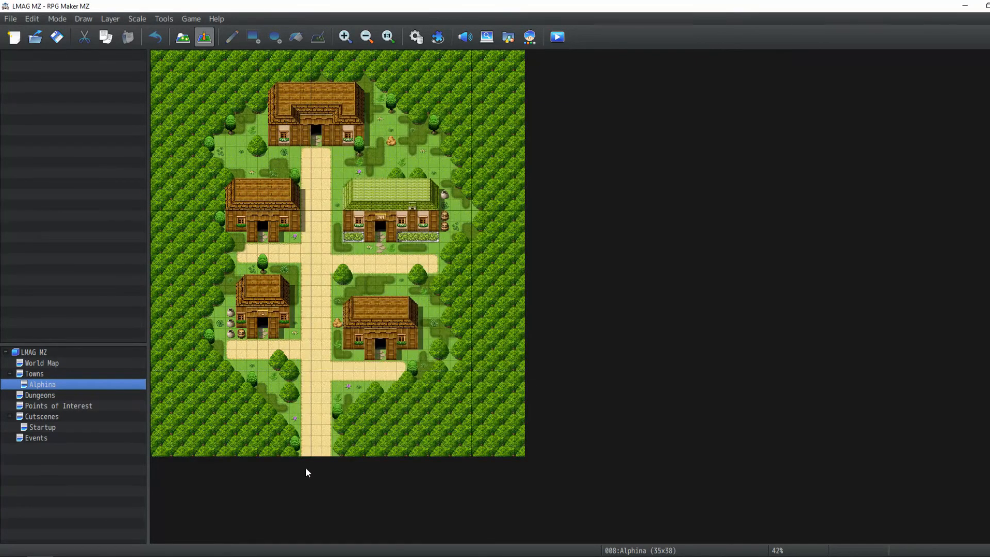
Review the resized Alphina map at full size, scrolling around the town
left_click(389, 37)
middle_click(562, 260)
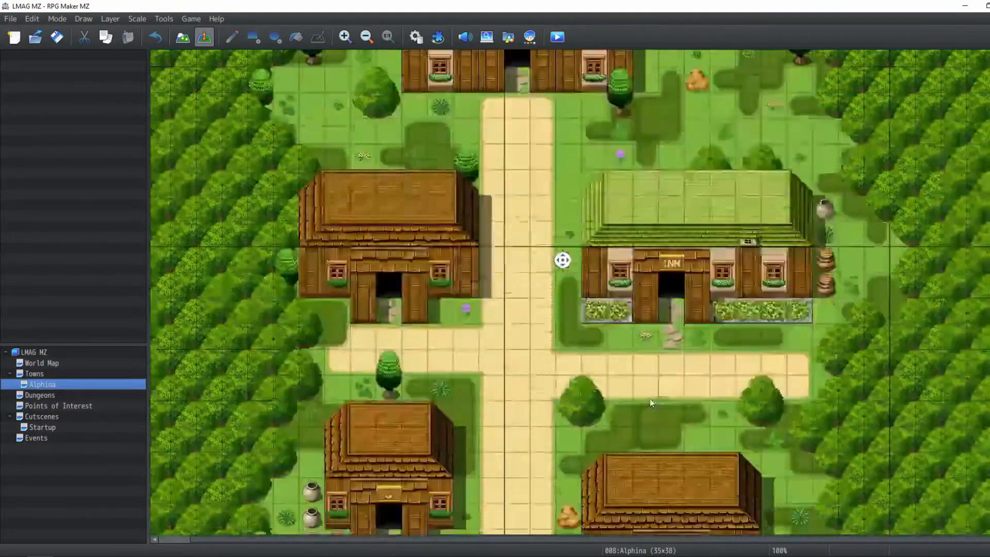
middle_click(652, 424)
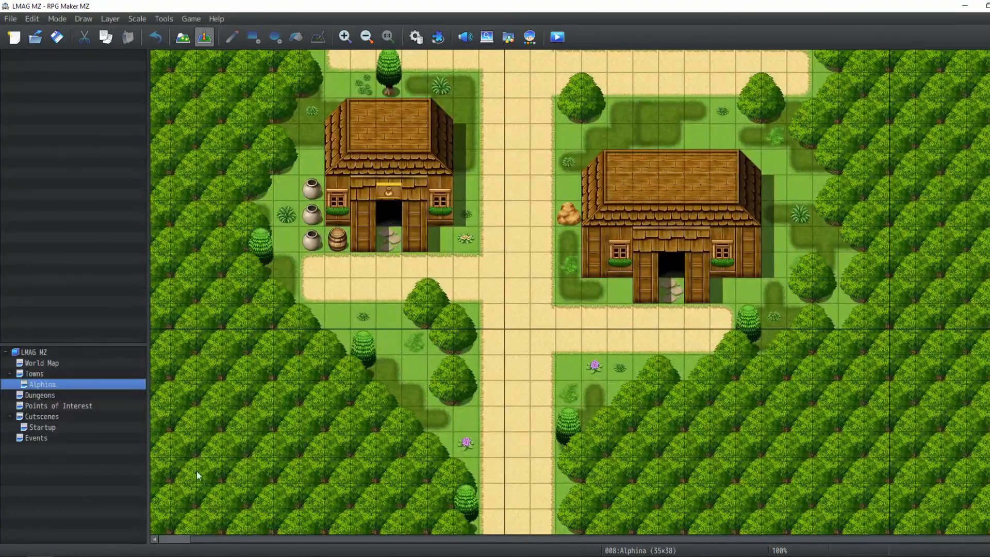
Open the World Map and examine it at different zoom levels
left_click(73, 364)
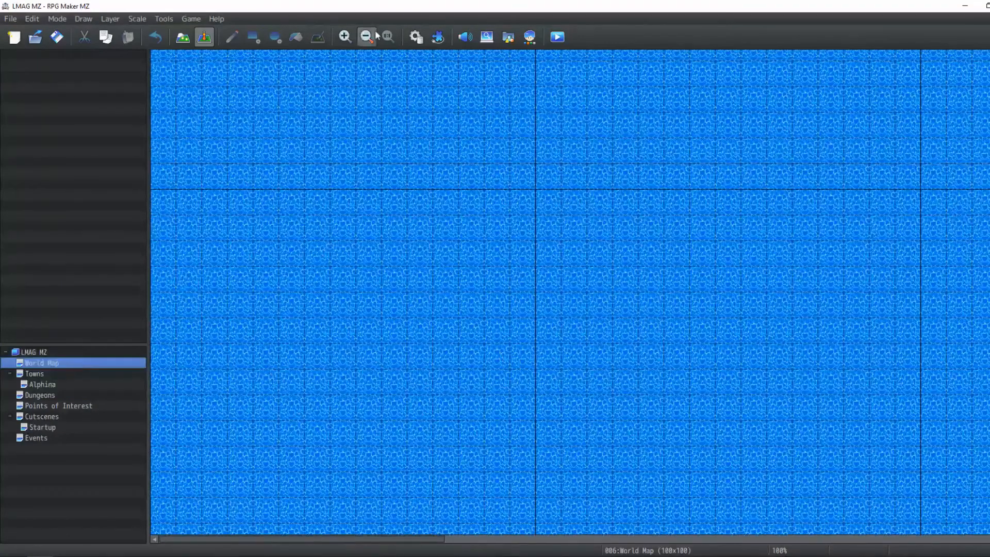
left_click(368, 36)
left_click(367, 36)
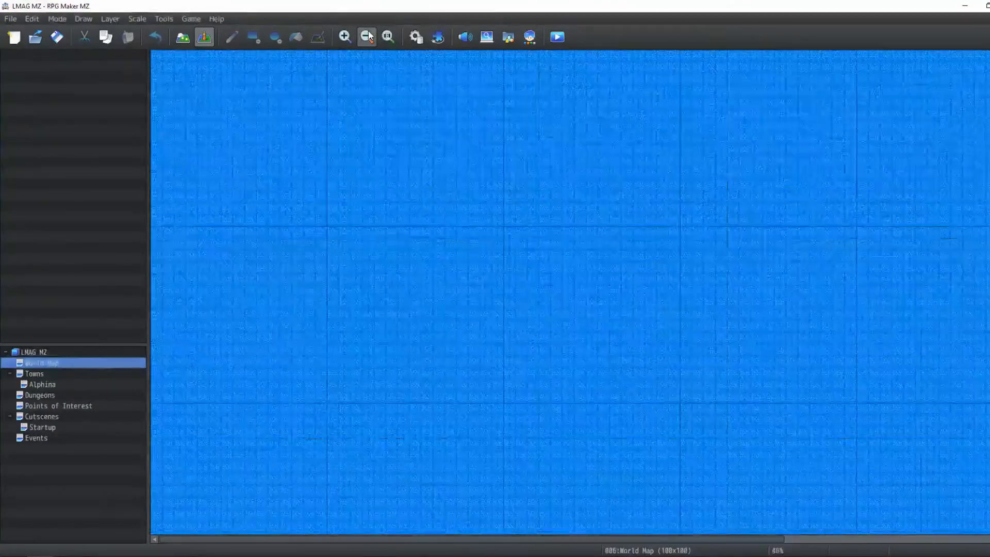
left_click(367, 37)
left_click(367, 36)
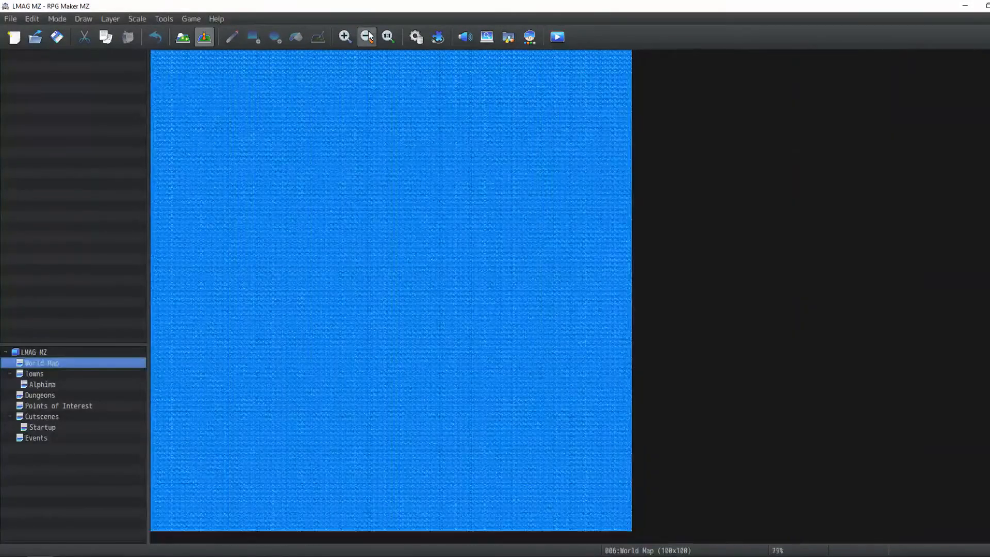
left_click(367, 37)
left_click(387, 38)
mouse_move(462, 232)
middle_mouse_down()
mouse_move(466, 156)
mouse_move(546, 103)
mouse_move(567, 133)
middle_mouse_up()
mouse_move(594, 216)
middle_mouse_down()
mouse_move(603, 435)
mouse_move(477, 164)
middle_mouse_up()
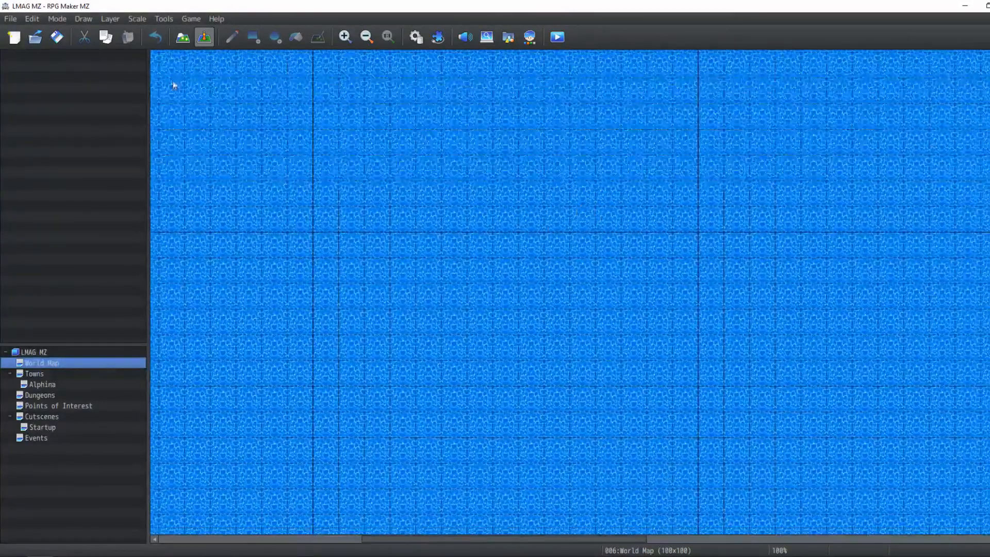
Save the project and scroll through the Alphina map to review the finished town
left_click(65, 40)
left_click(41, 386)
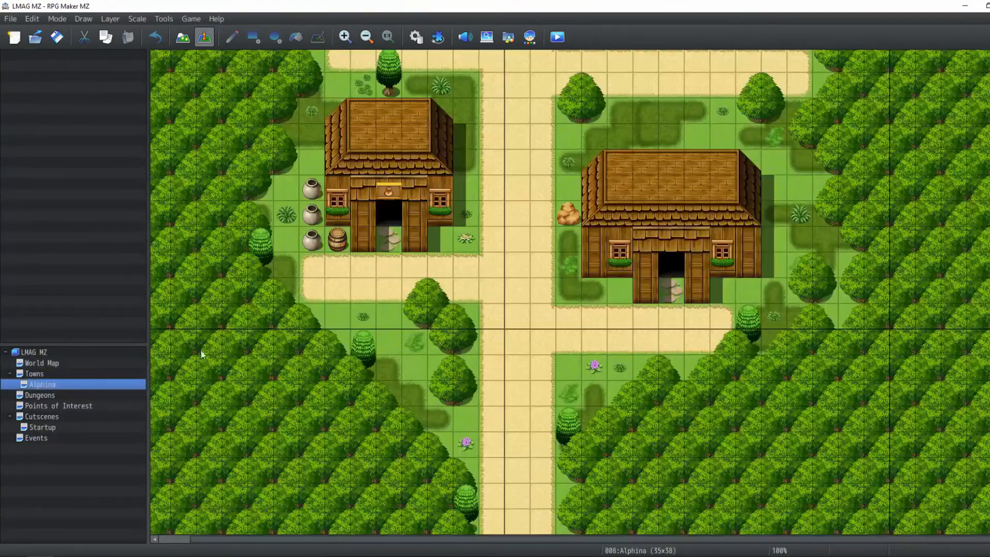
scroll(474, 263, "up", 5)
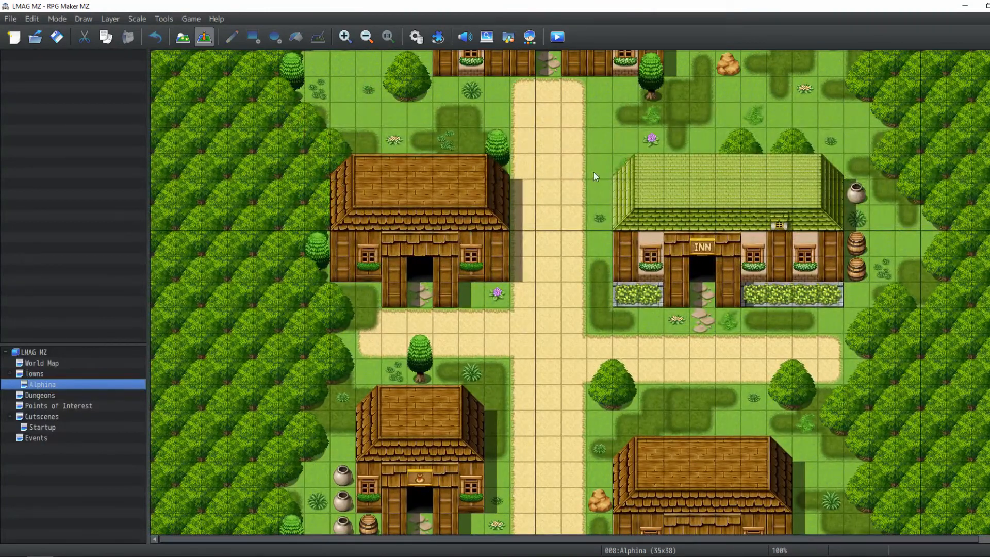
middle_click_drag(613, 221, 583, 375)
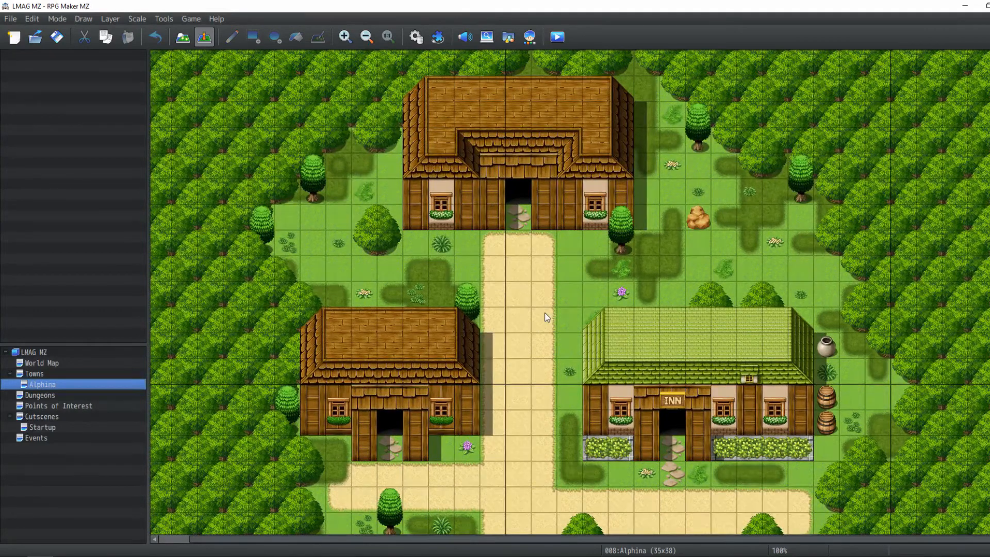
scroll(545, 312, "down", 2)
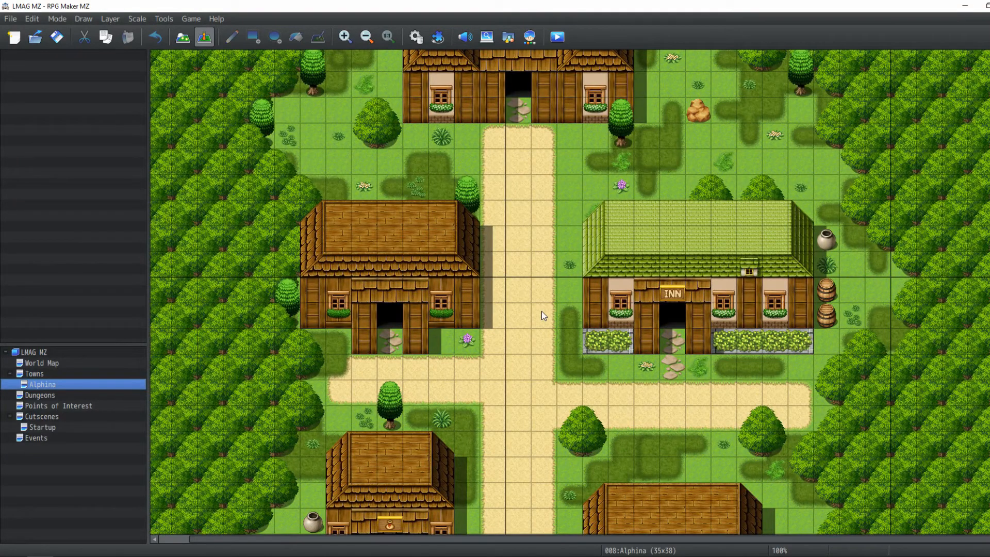
scroll(537, 312, "down", 4)
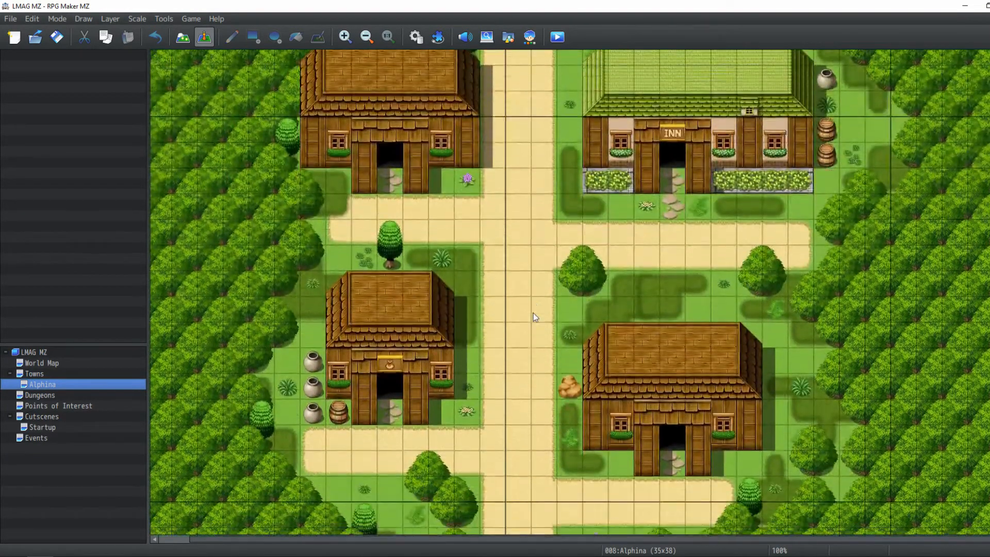